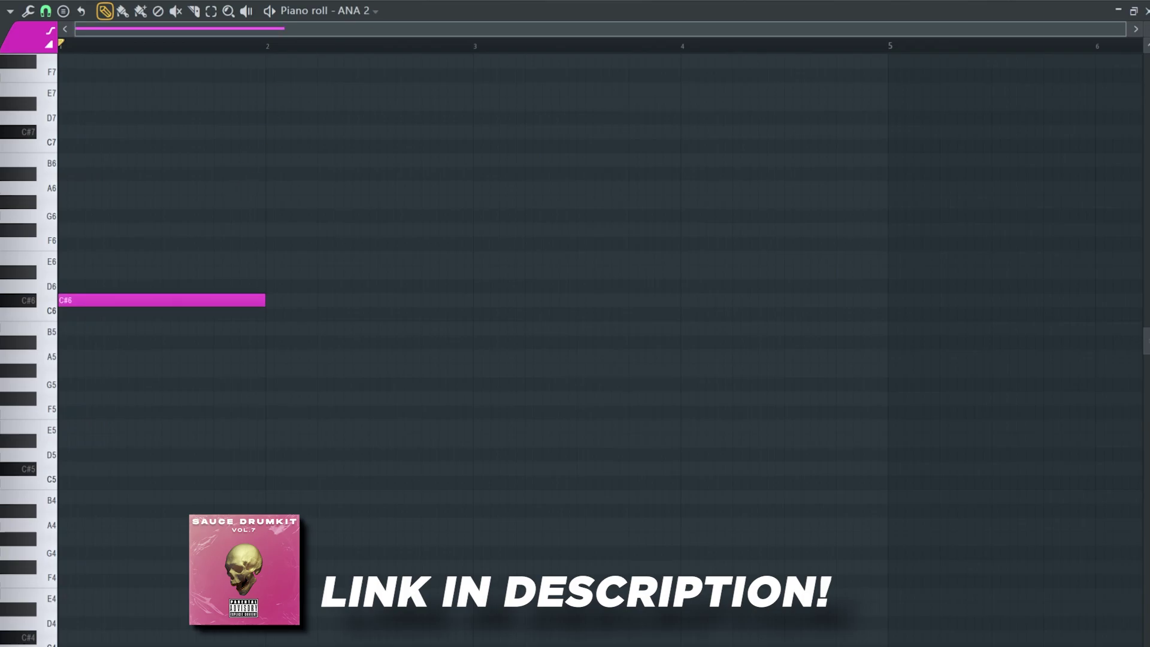
Add a G#6 note on beat 2 and an A6 note on beat 3 of bar 1.
mouse_move(75, 230)
mouse_down()
mouse_move(53, 228)
mouse_move(83, 189)
mouse_move(136, 190)
mouse_up()
key(space)
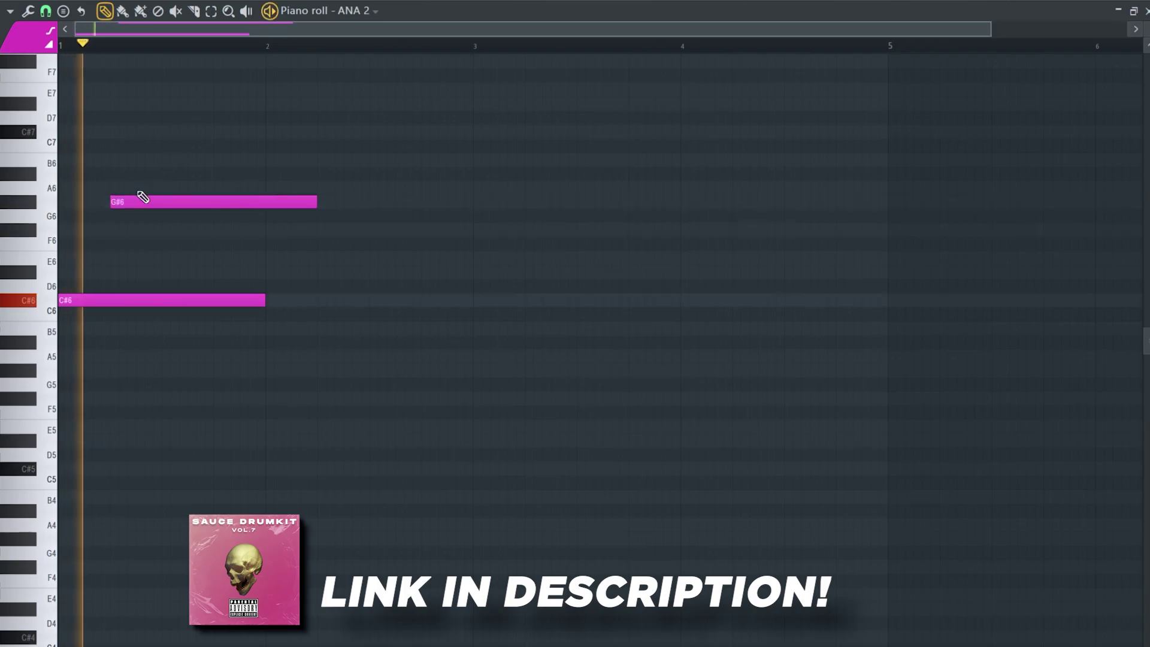
click(164, 187)
key(space)
Shorten the G#6 and A6 notes together so that the A6 note ends at the start of bar 2.
drag(340, 168, 297, 234)
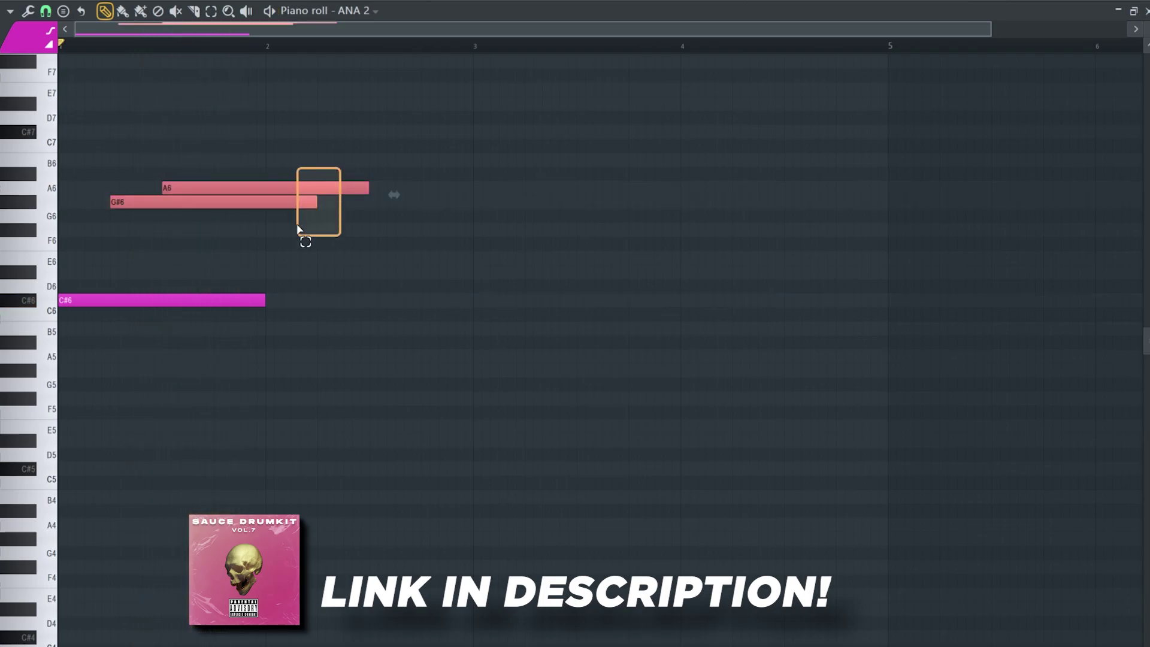
scroll(269, 206, up, 3)
scroll(198, 226, down, 3)
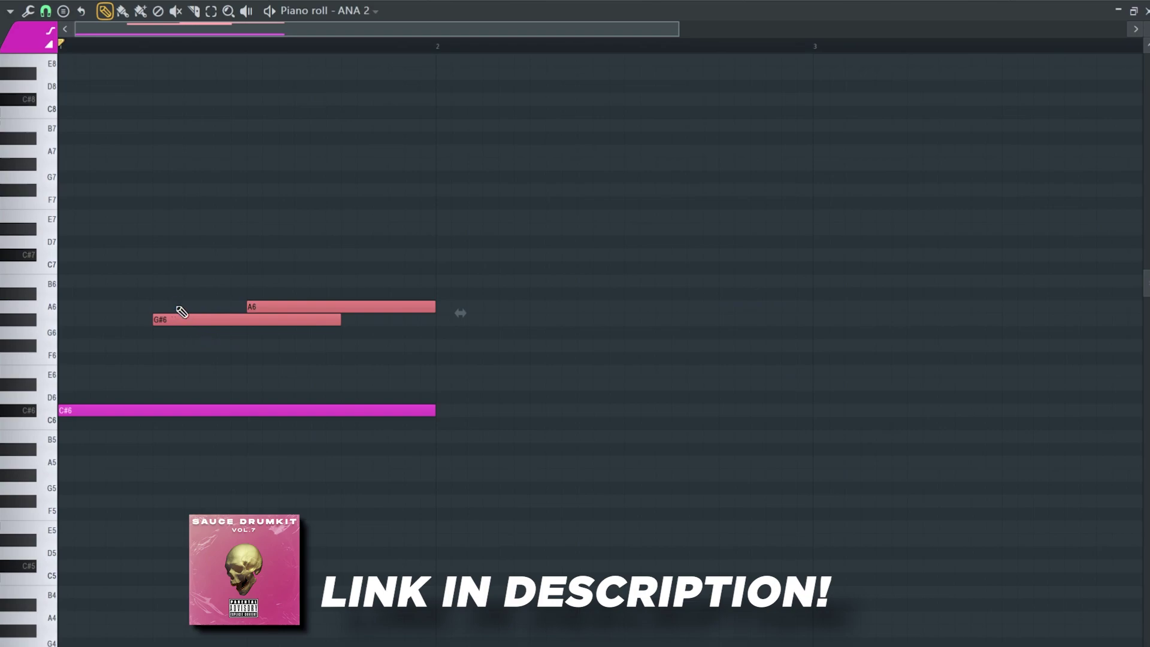
Try the beat 2 note one octave higher at G#7 and play back the phrase.
click(154, 228)
drag(349, 275, 192, 318)
key(space)
key(space)
key(space)
key(space)
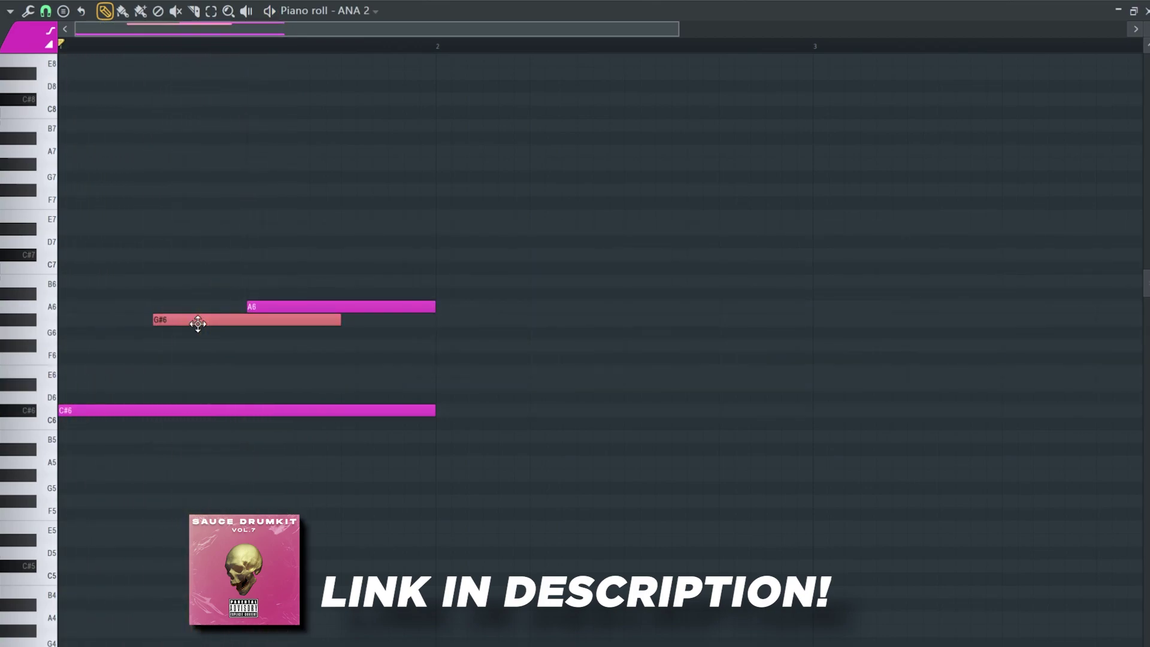
key(space)
key(space)
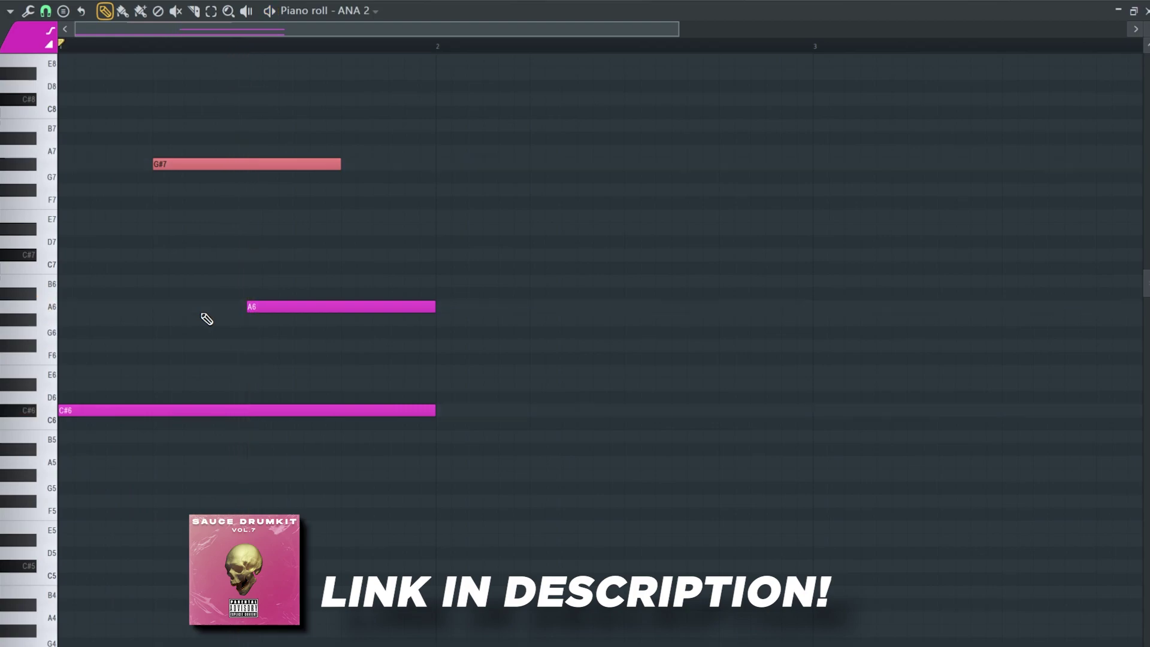
key(space)
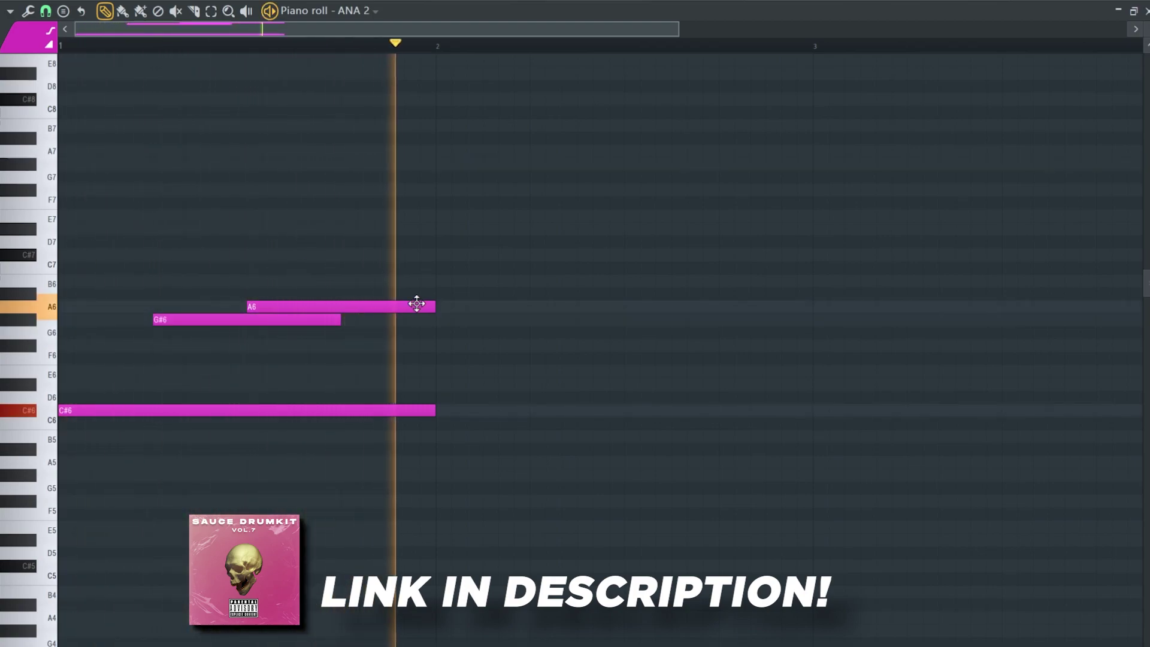
key(space)
Raise the beat 2 note to A6 and turn the other upper note into a one-beat G#6 on beat 4.
drag(270, 319, 254, 301)
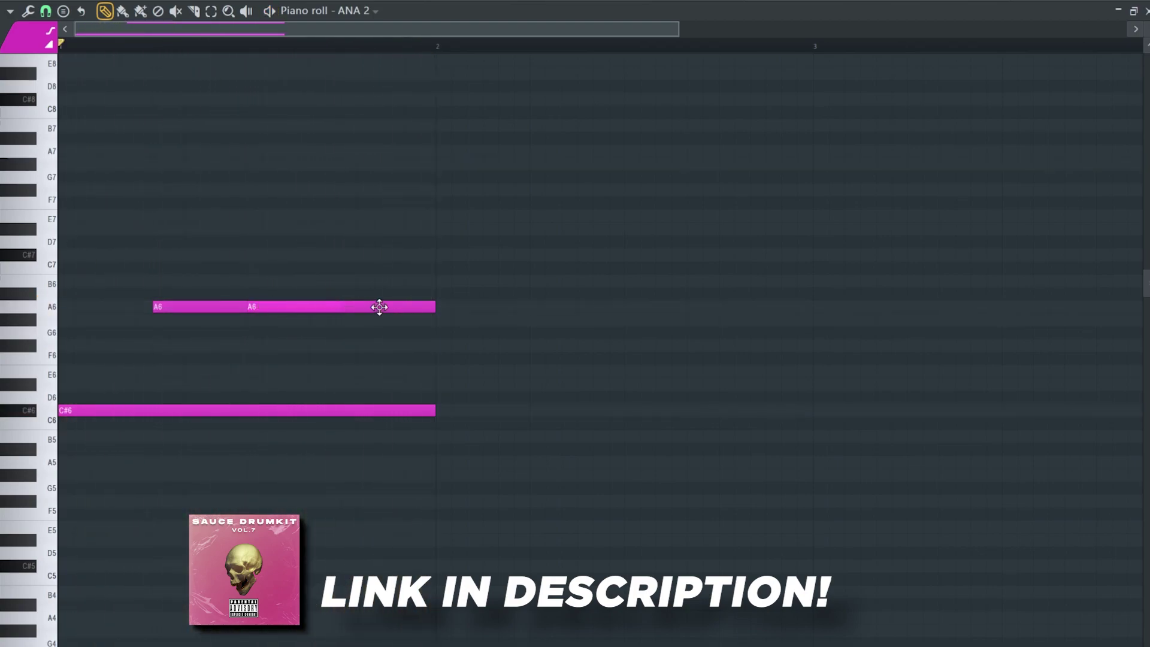
drag(381, 318, 382, 324)
key(space)
drag(528, 320, 433, 339)
key(space)
Duplicate the bar 1 notes into bar 2, transpose the copy down so its bass note is G#5, and play it back.
scroll(305, 344, down, 2)
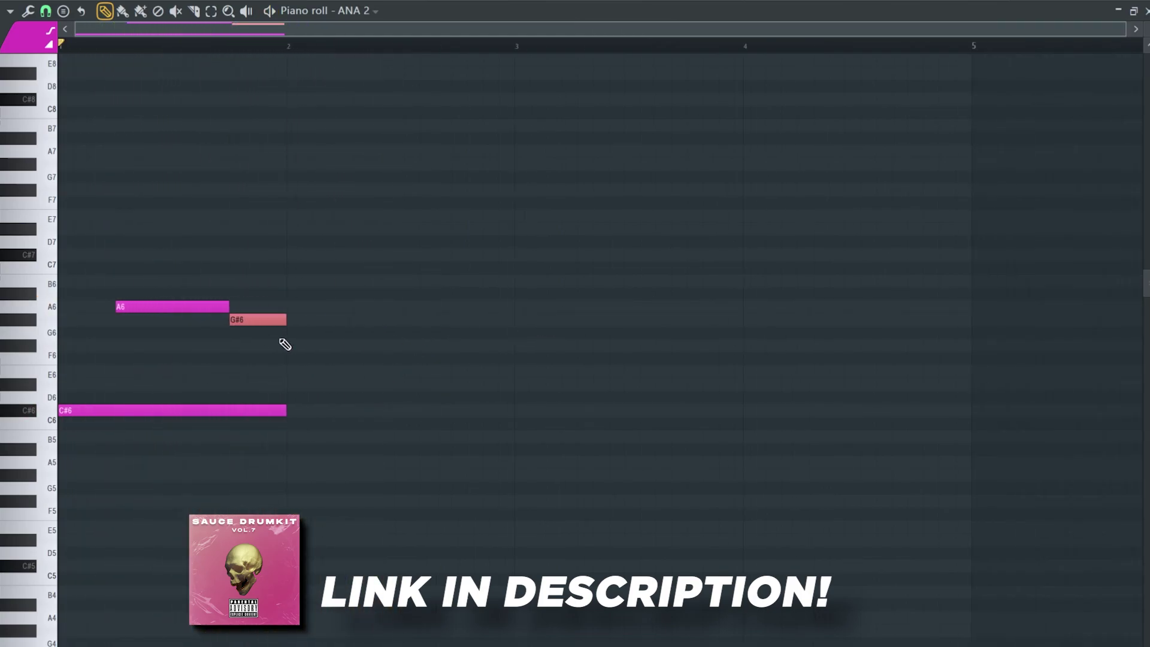
drag(306, 280, 77, 419)
key(ctrl+b)
drag(293, 397, 290, 477)
key(space)
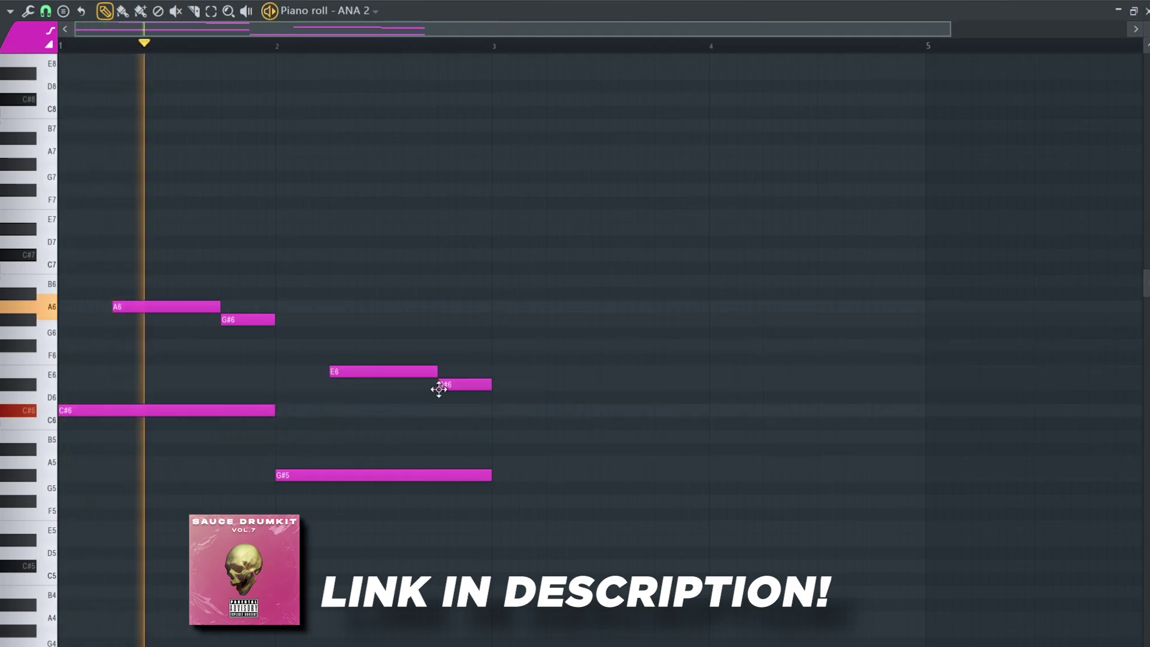
scroll(259, 434, down, 1)
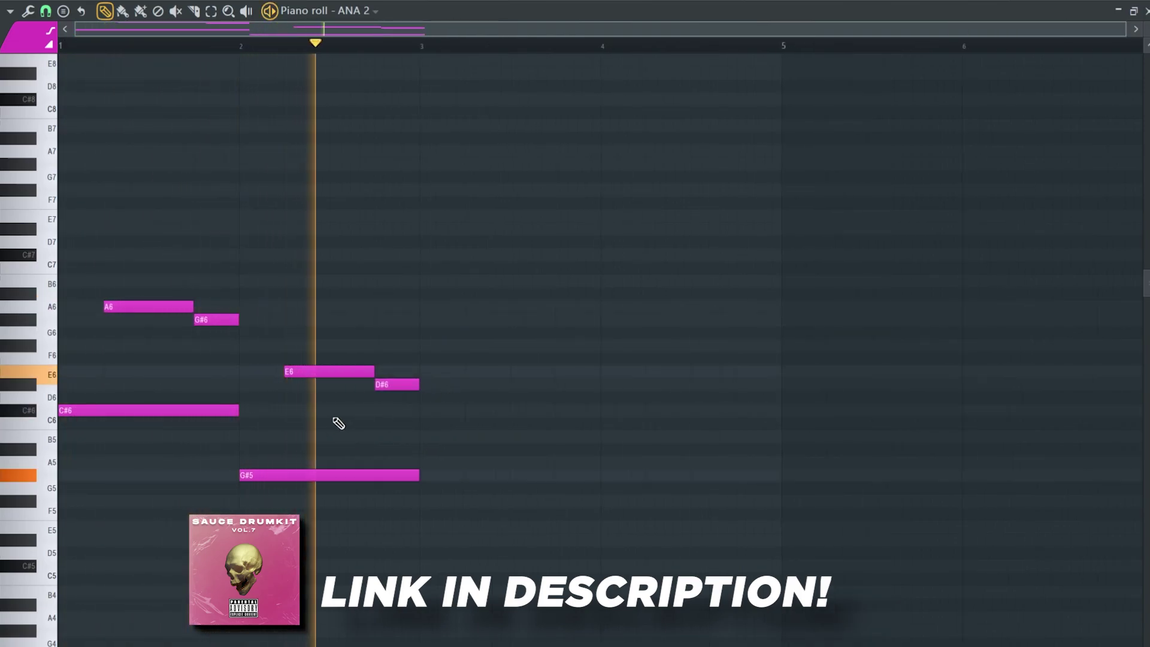
key(space)
Audition ANA 2 Keys presets including EP1, FM beauty and Harpmoney, and load the Homicide preset.
key(F6)
click(388, 159)
click(619, 303)
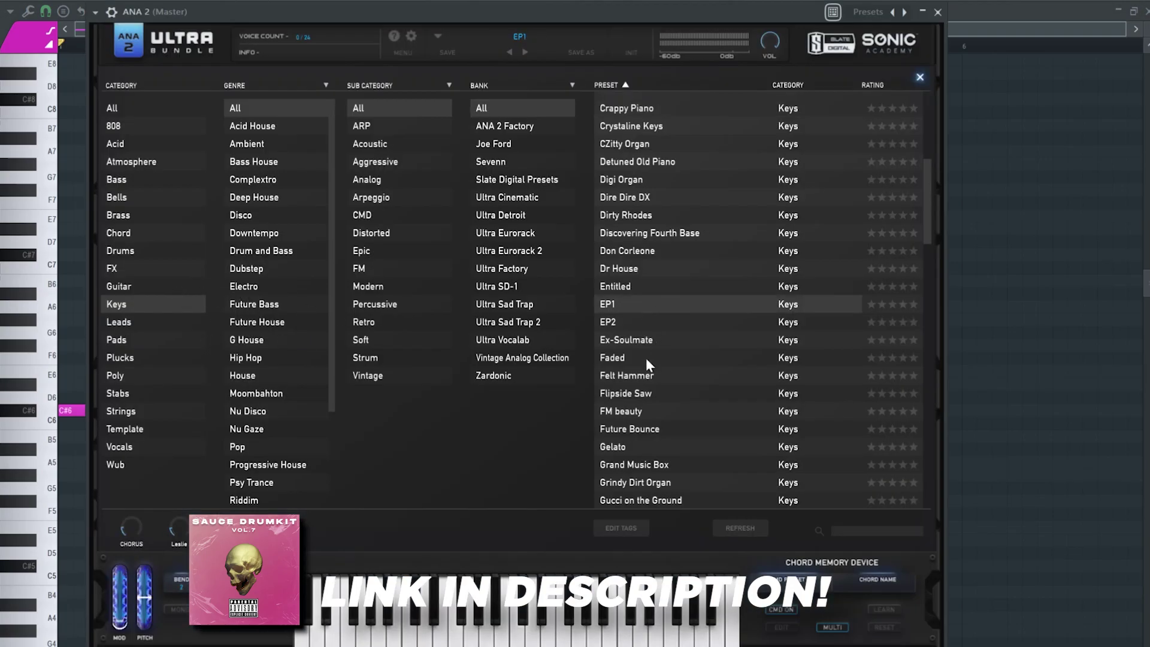
click(637, 411)
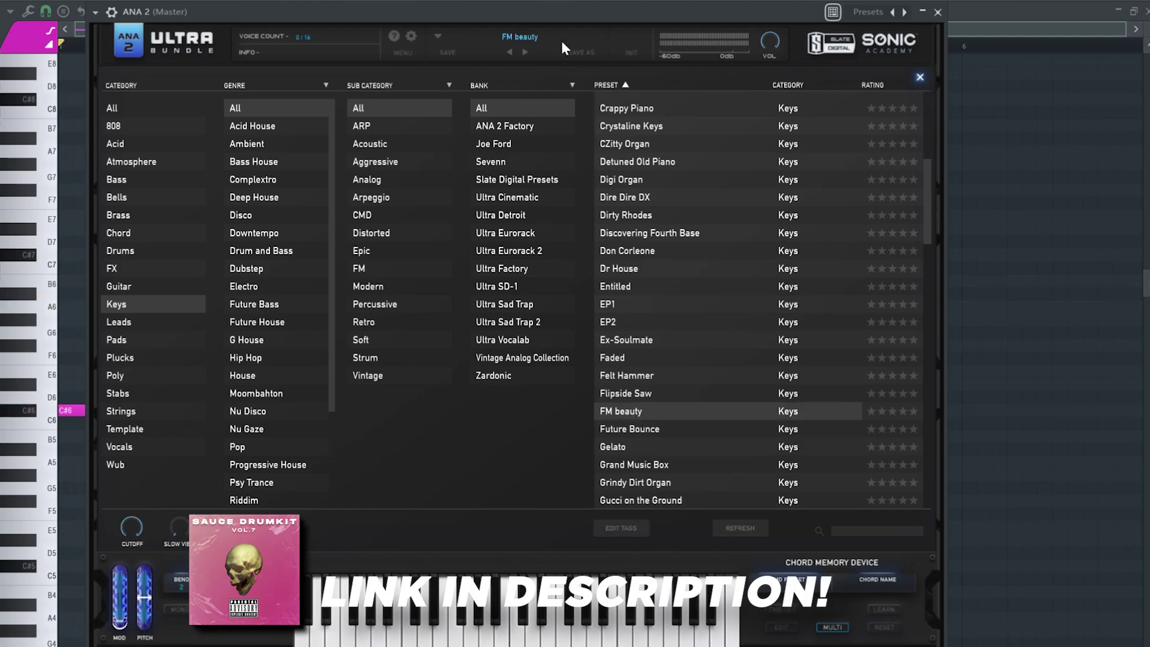
scroll(639, 423, down, 1)
scroll(640, 423, down, 1)
click(620, 418)
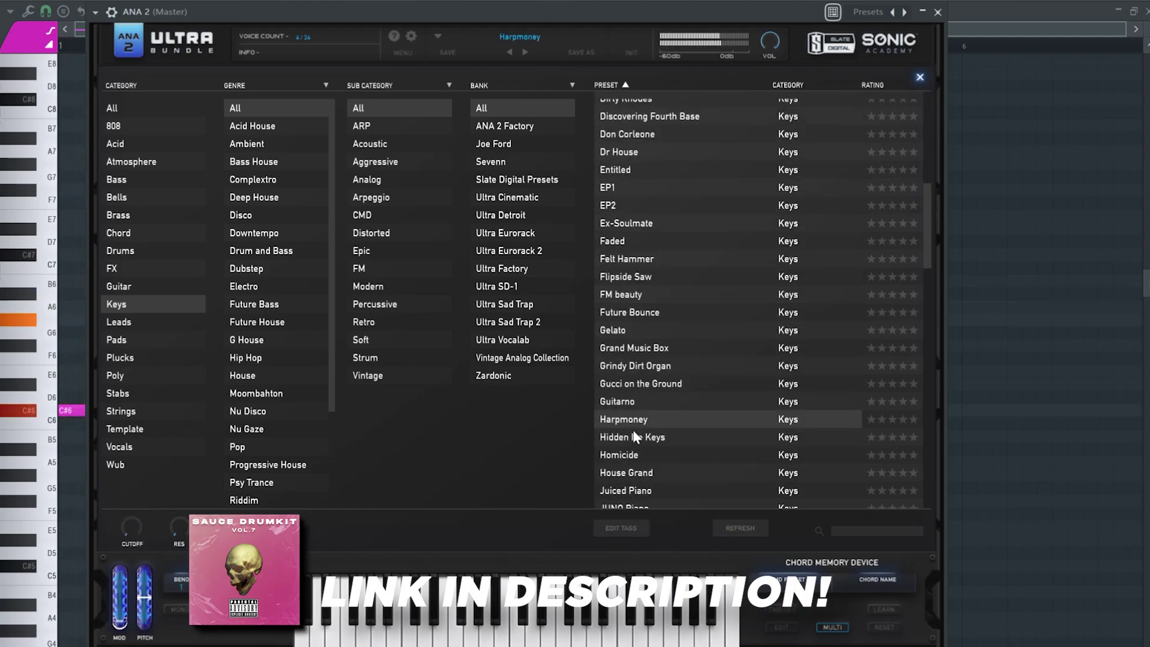
click(627, 440)
click(622, 456)
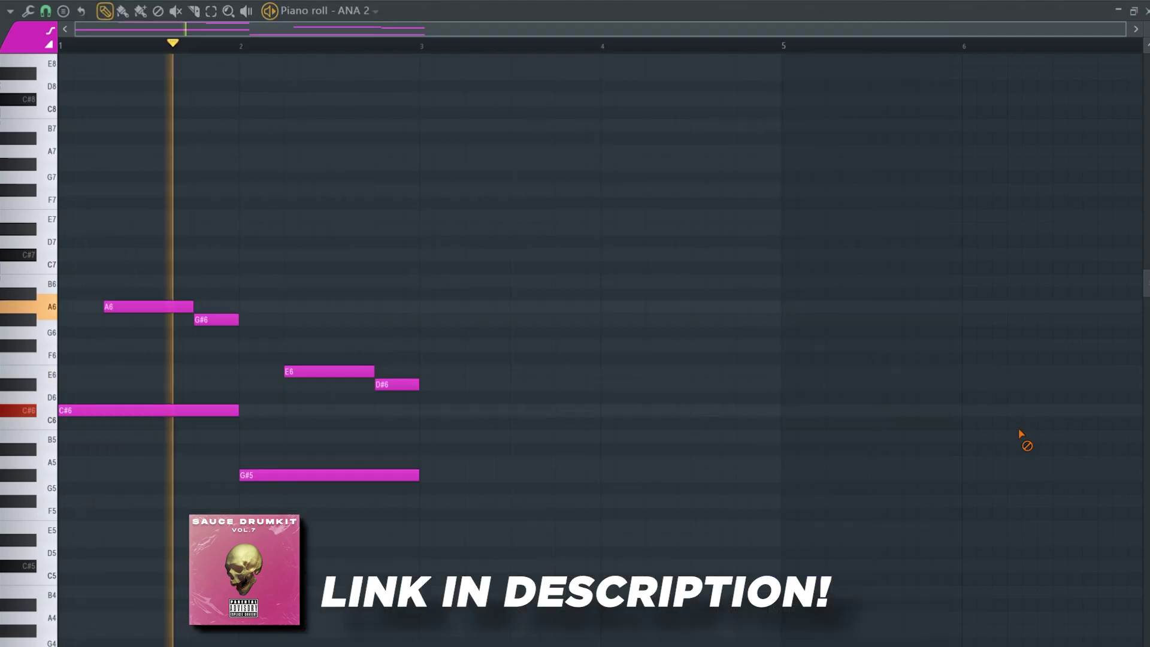
Transpose all notes down one octave and play back the melody.
key(ctrl+a)
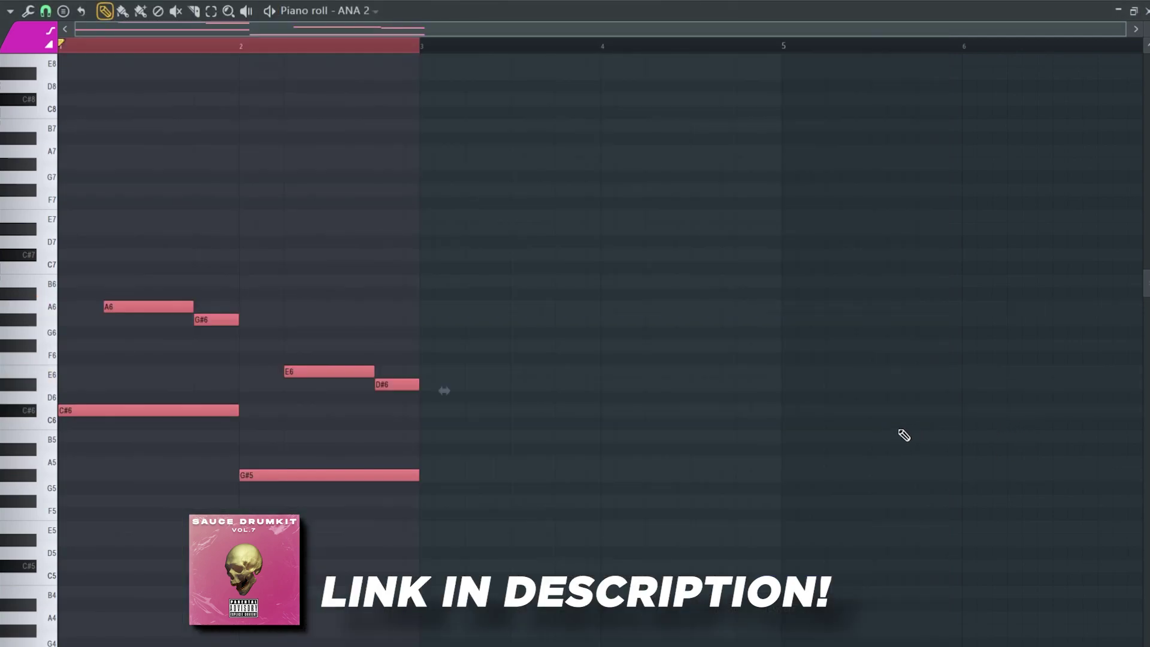
key(ctrl+Down)
scroll(374, 341, down, 4)
key(space)
Raise bar 2's bass note to A4 and replace its upper notes with one G#5 from beat 2 to the bar's end.
drag(273, 475, 272, 456)
key(ctrl+z)
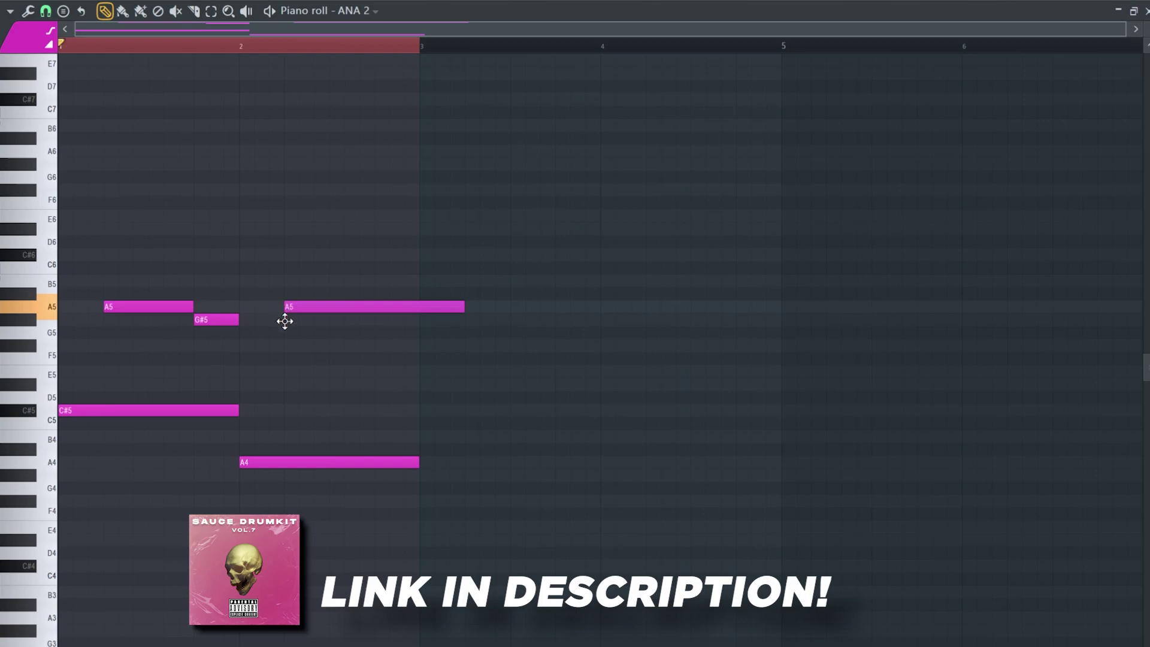
drag(285, 315, 285, 321)
key(space)
drag(466, 319, 413, 331)
Copy the two-bar melody into bars 3 and 4 and play back the four bars.
key(ctrl+a)
drag(96, 410, 457, 416)
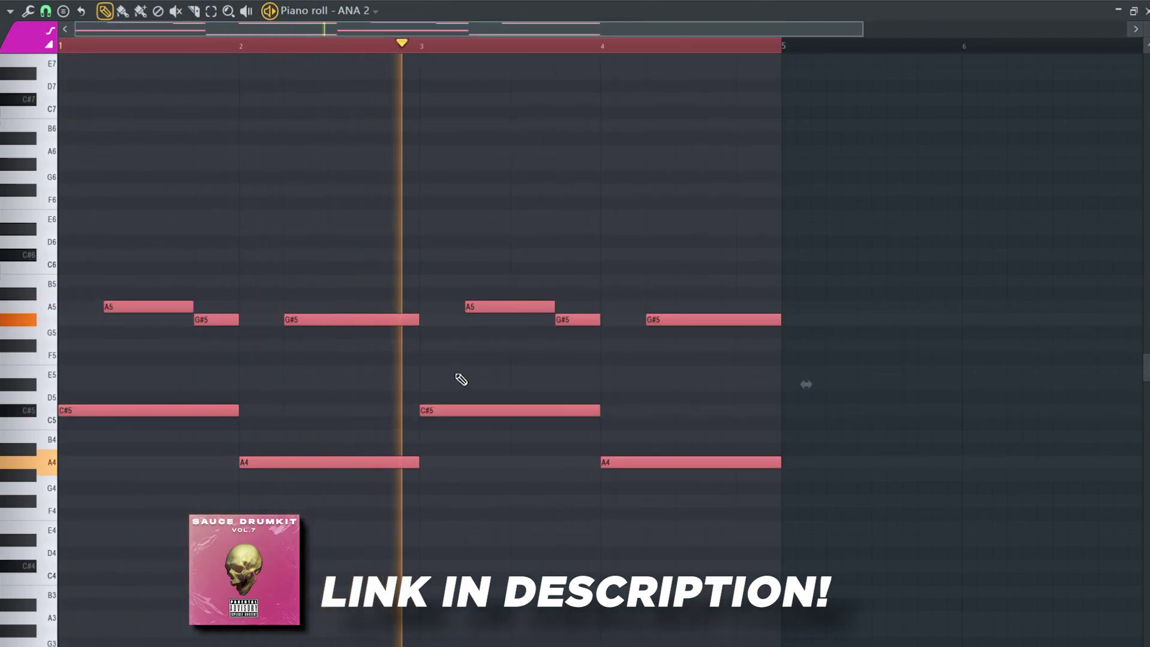
scroll(461, 379, down, 2)
key(space)
key(space)
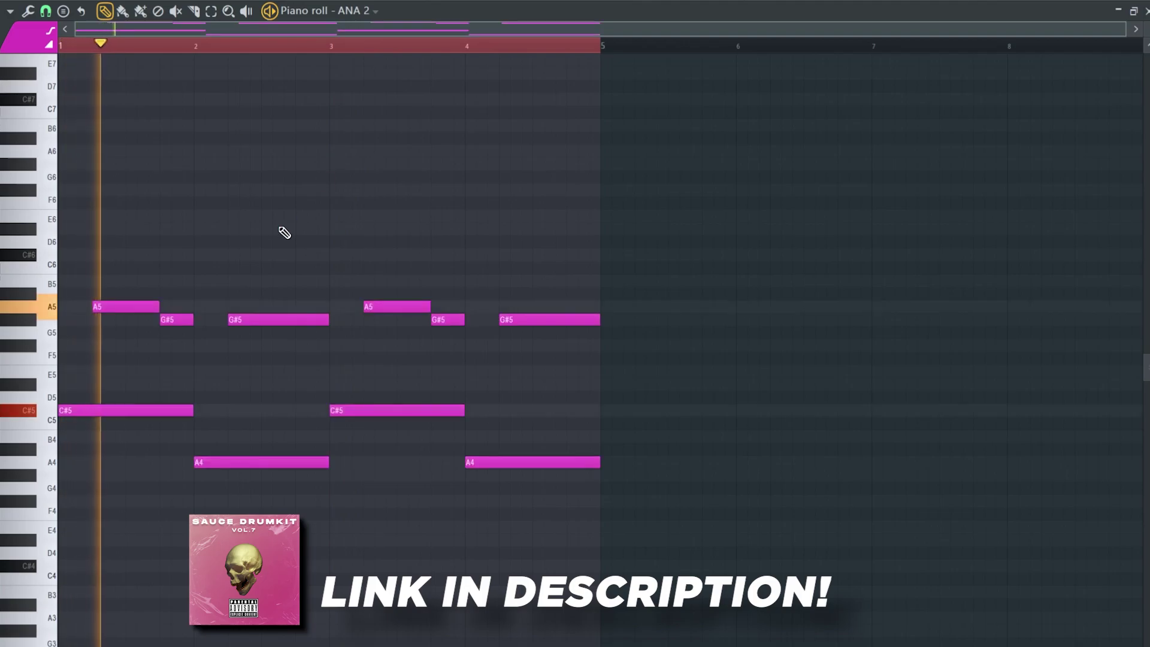
scroll(467, 185, down, 1)
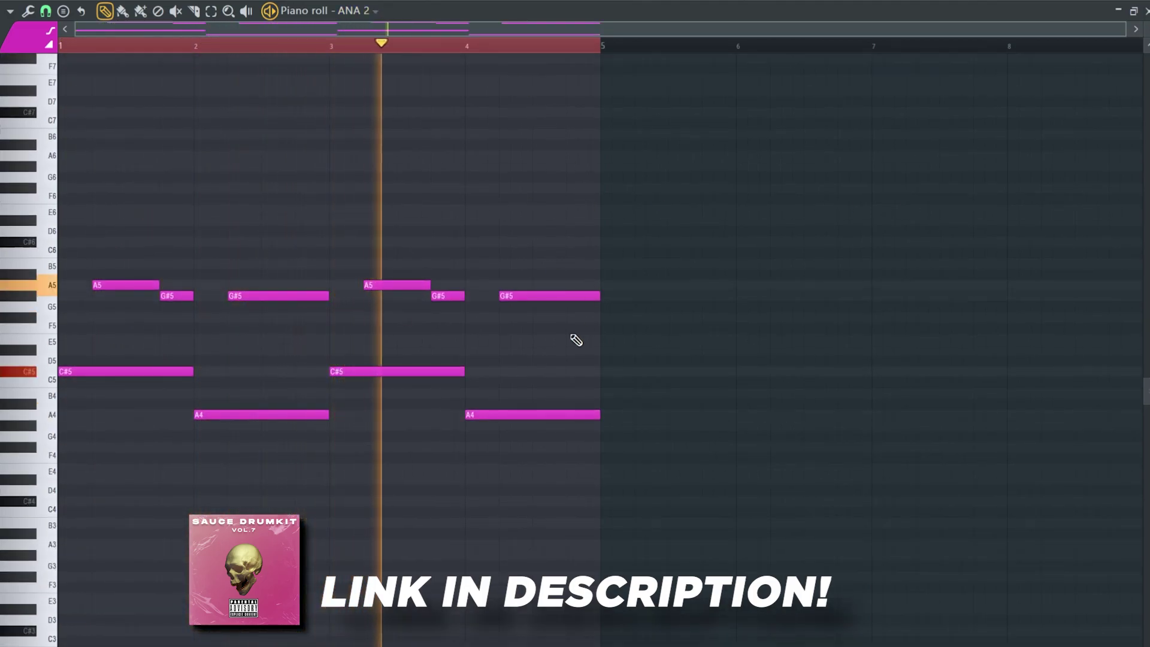
key(space)
Add an E6 note at the start of bar 4, nudged slightly after the bar line, and play it back.
click(466, 242)
drag(466, 242, 466, 210)
key(space)
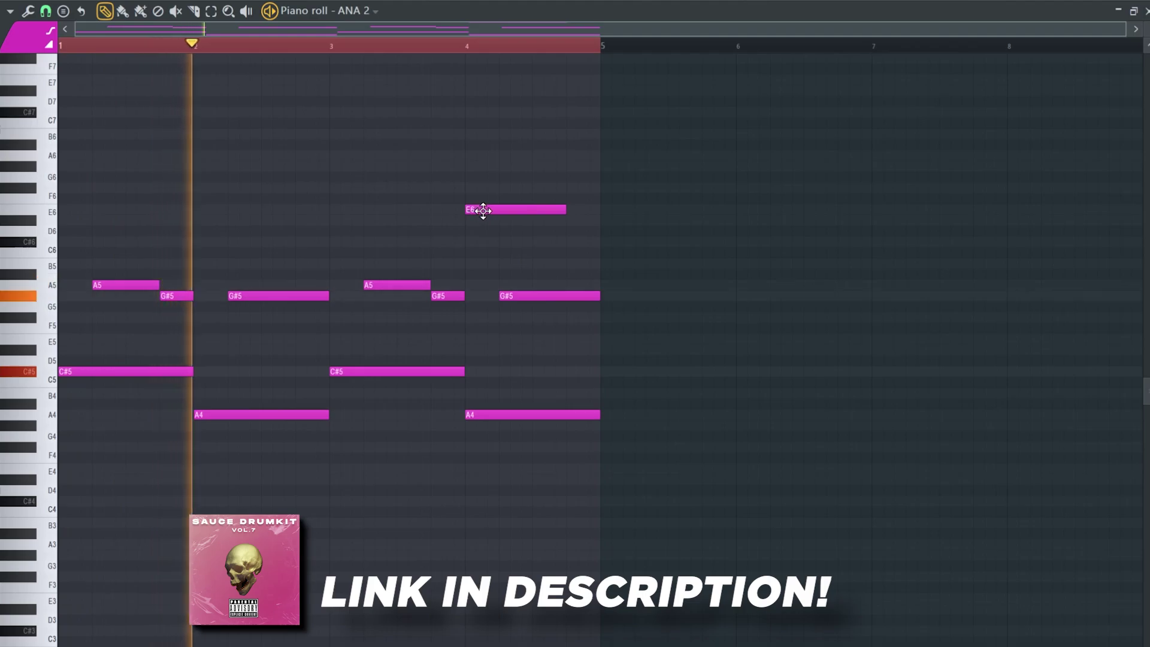
scroll(497, 254, up, 2)
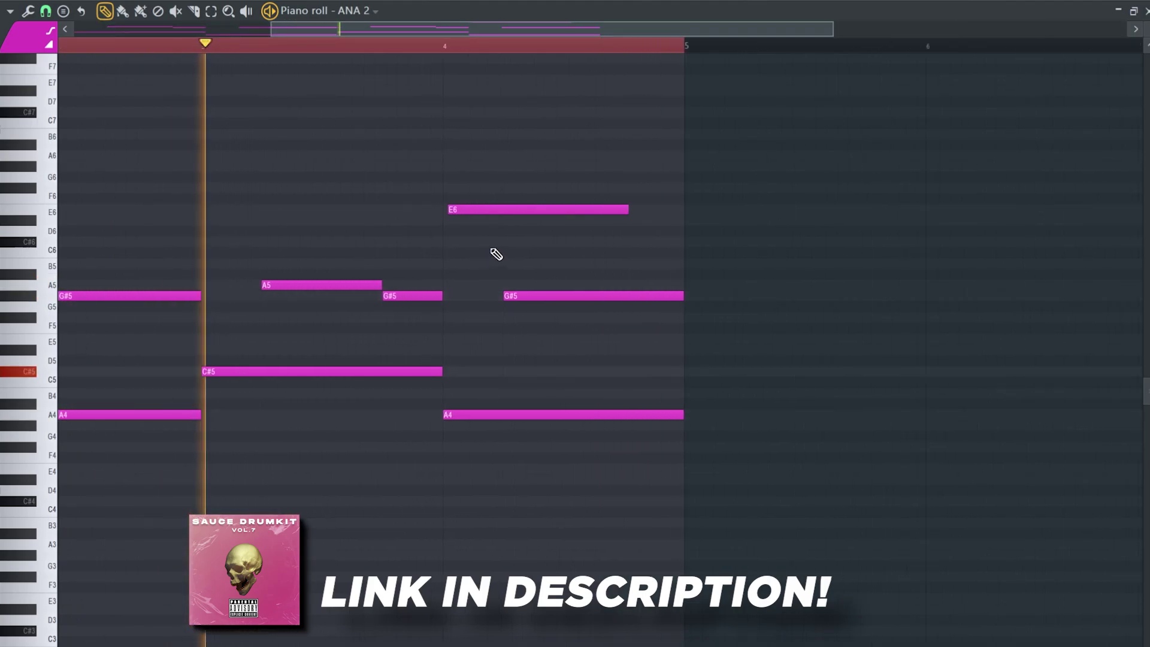
scroll(483, 246, down, 3)
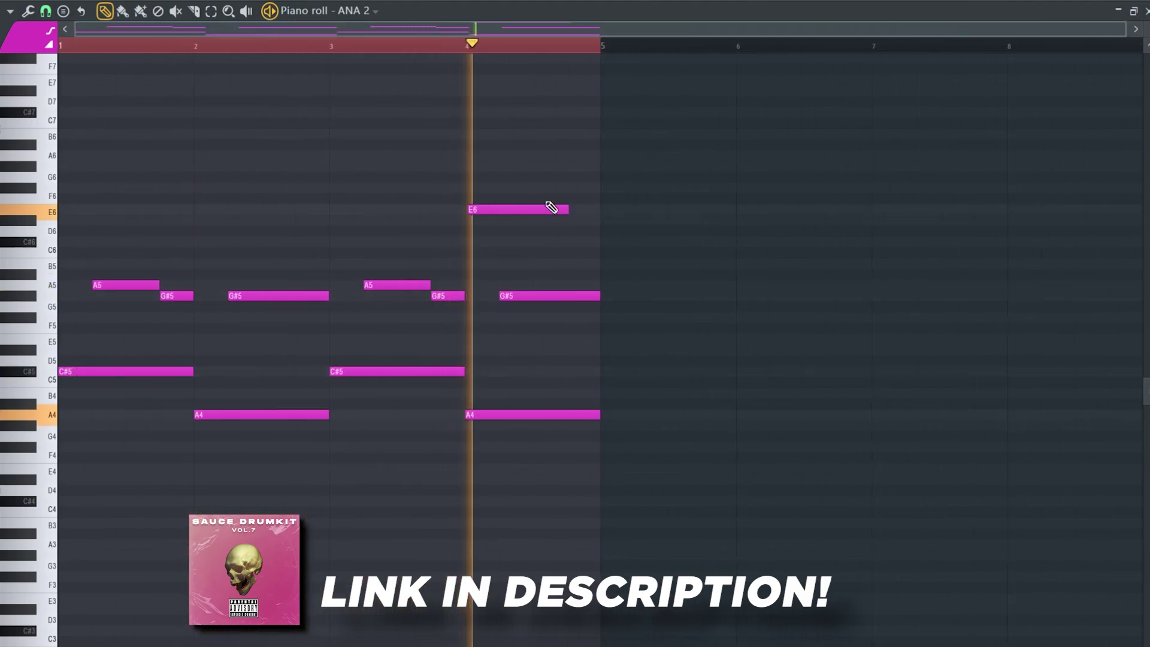
scroll(548, 205, down, 2)
key(space)
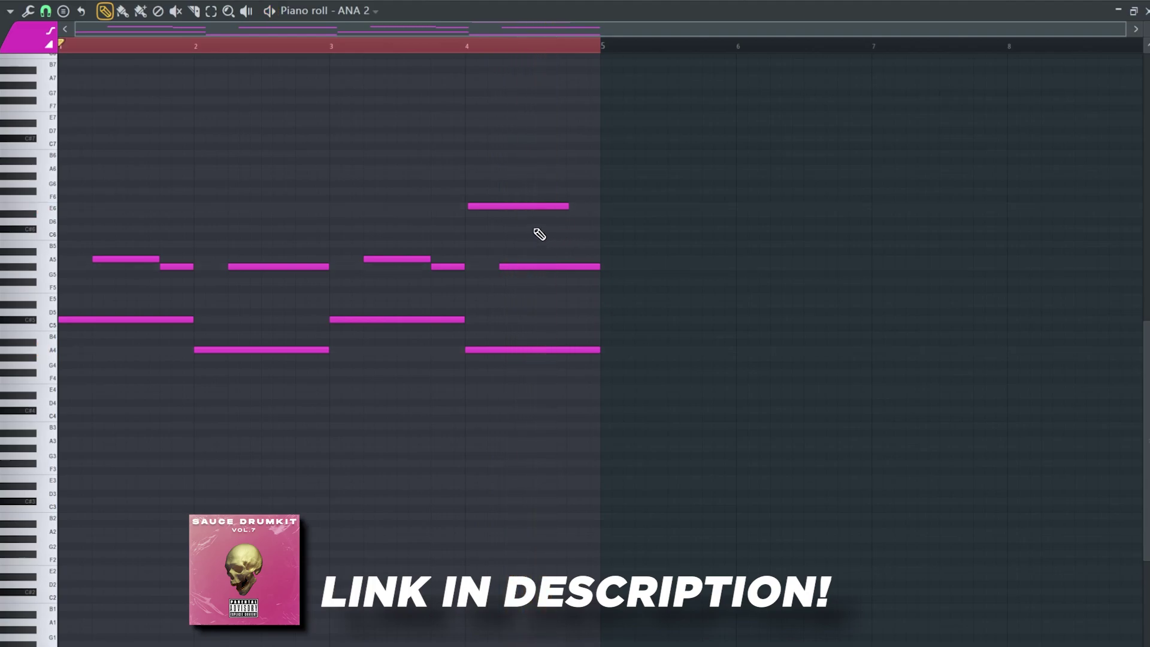
Add a D#6 note on beat 3 of bar 4 that ends with the bar.
key(space)
drag(630, 213, 588, 231)
scroll(470, 216, up, 3)
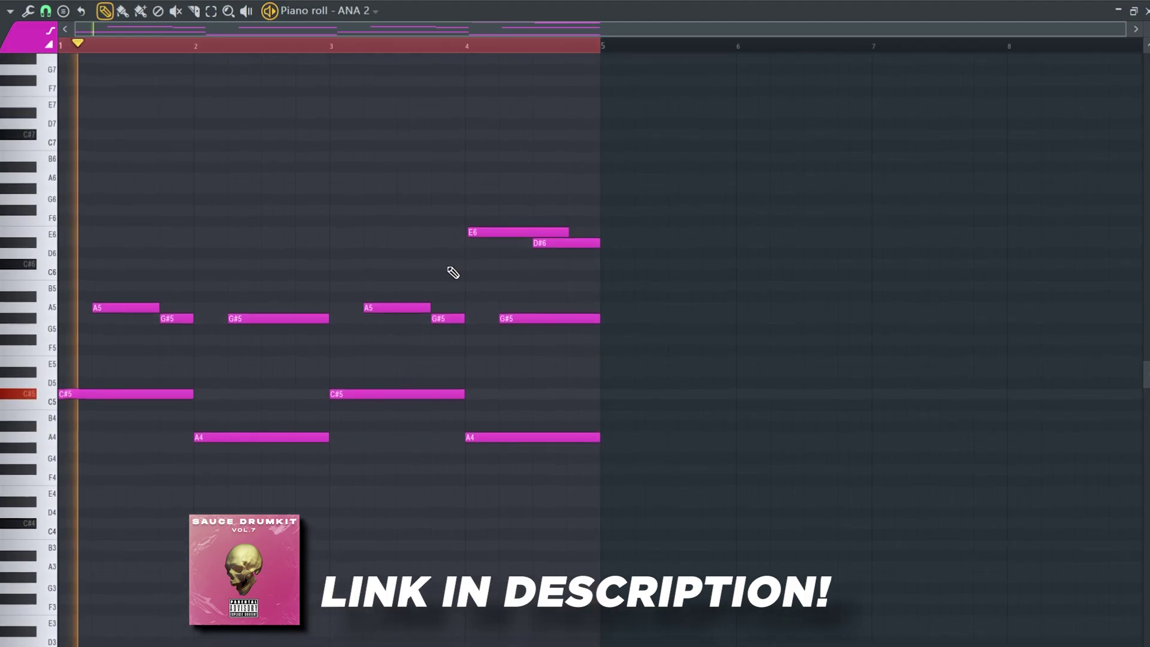
key(space)
Compare all notes at their original pitch and one semitone lower during playback, and keep the lower transposition.
key(ctrl+a)
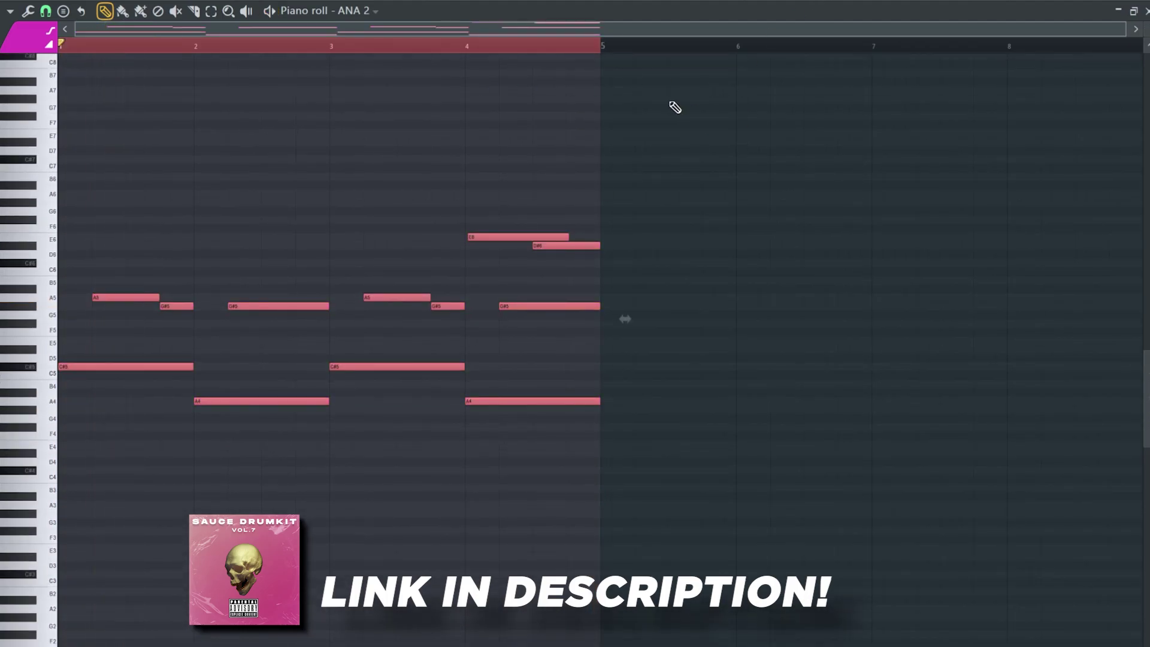
key(shift+Down)
key(space)
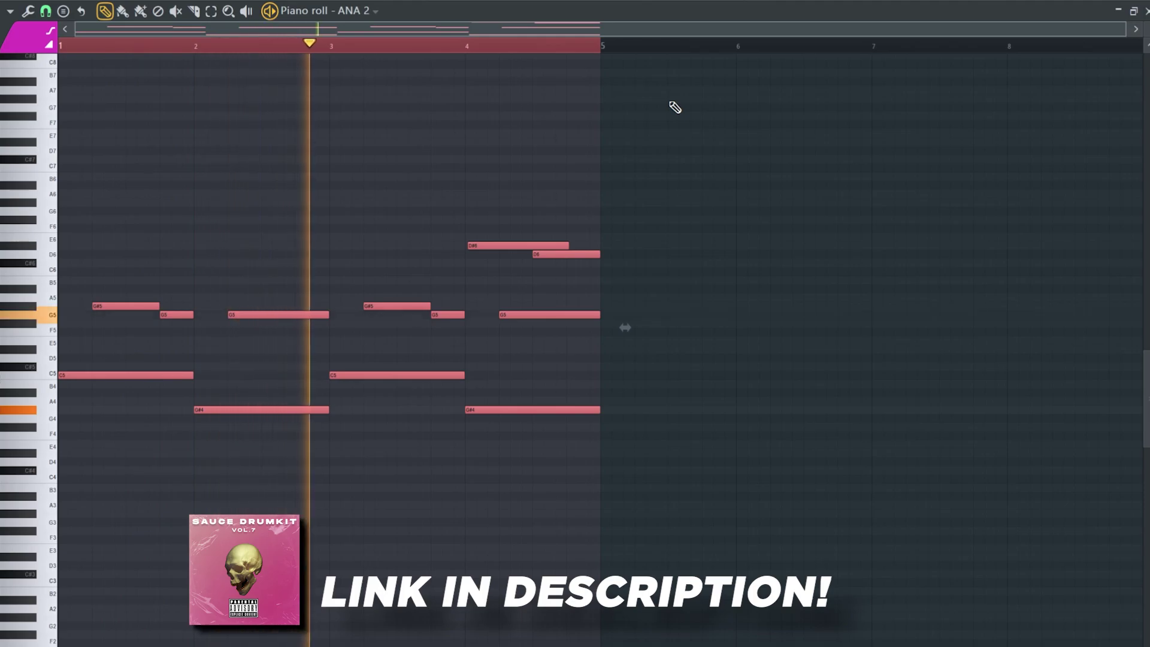
key(space)
key(shift+Up)
key(space)
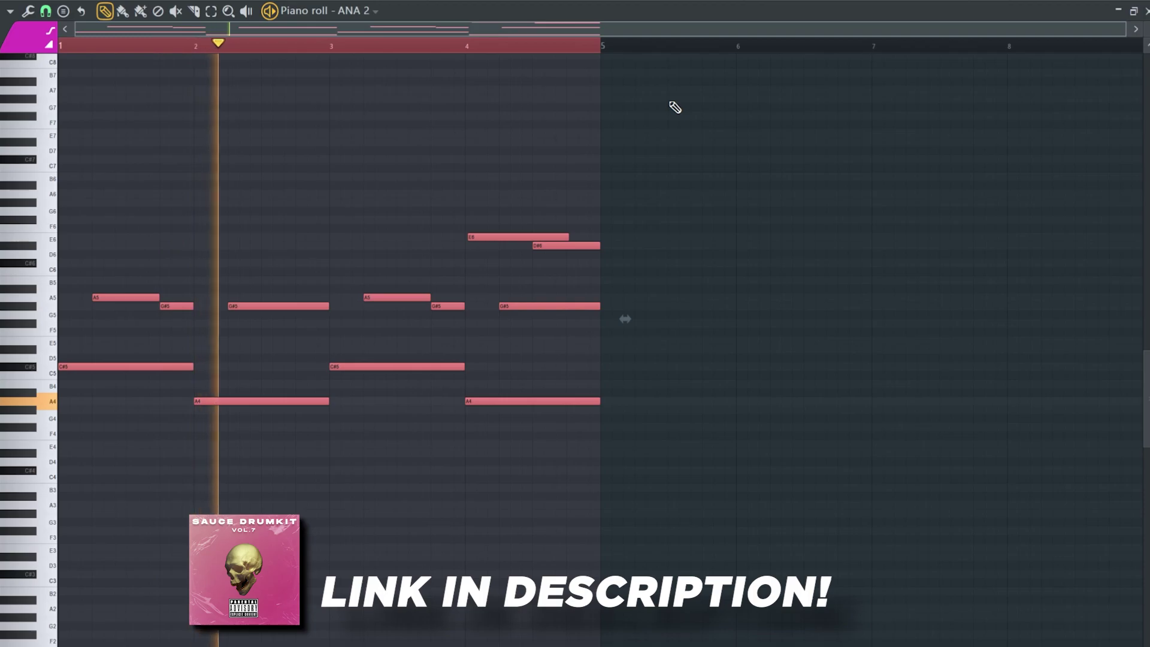
key(space)
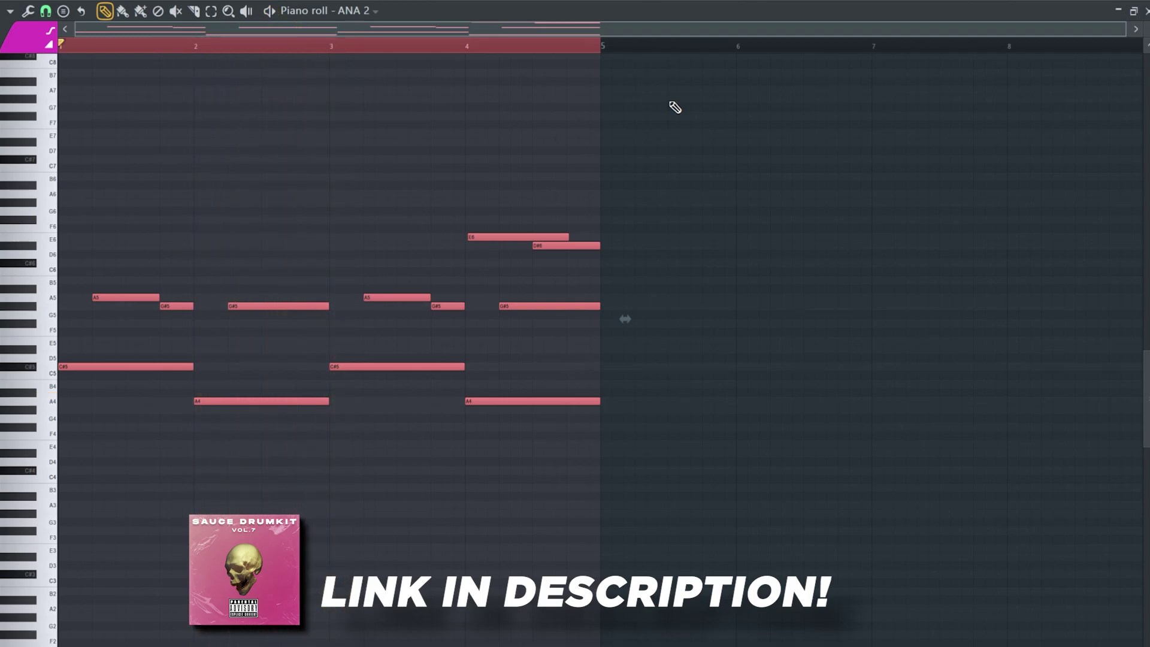
key(shift+Down)
key(space)
Set the root note of the scale highlighting to C.
click(10, 11)
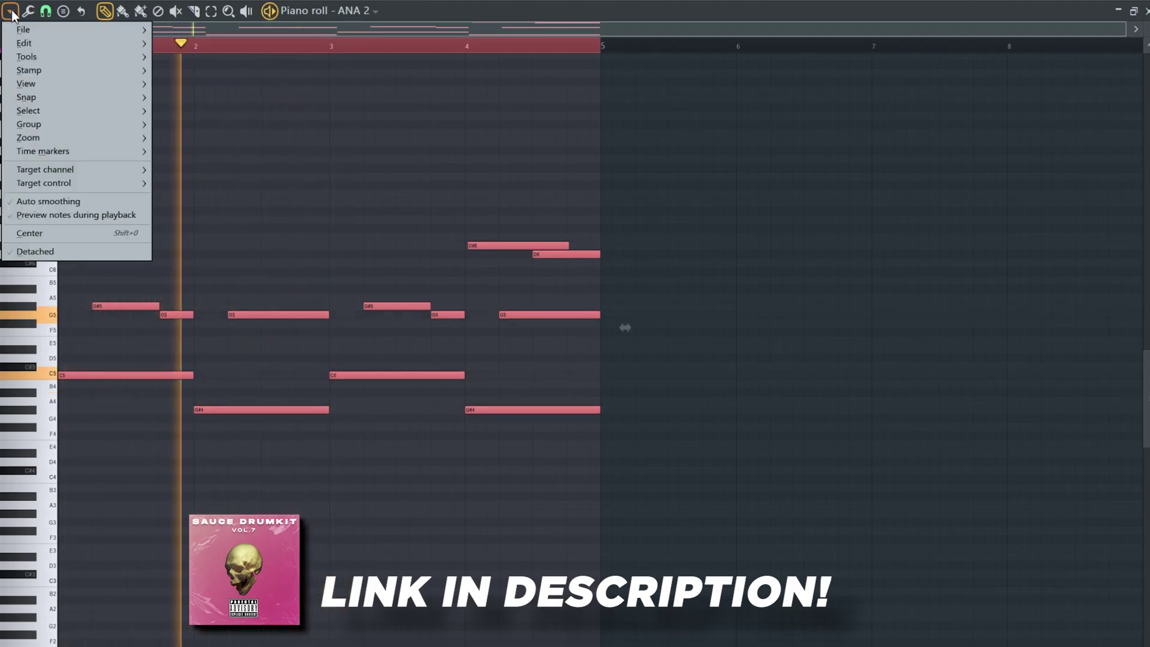
mouse_move(43, 85)
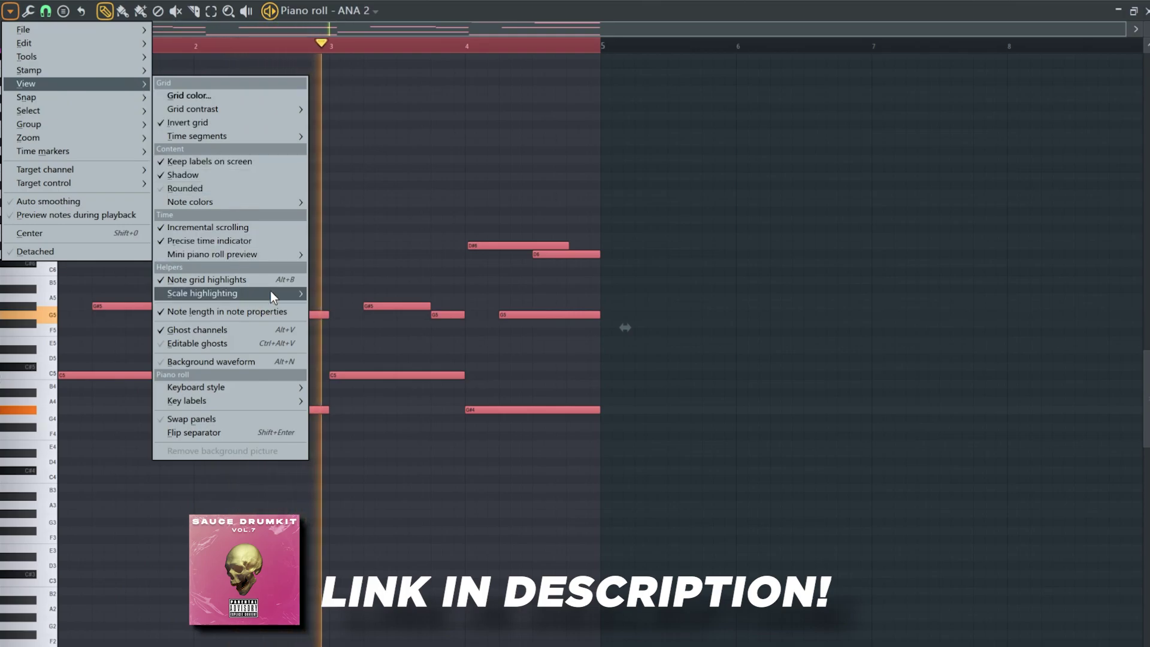
mouse_move(266, 293)
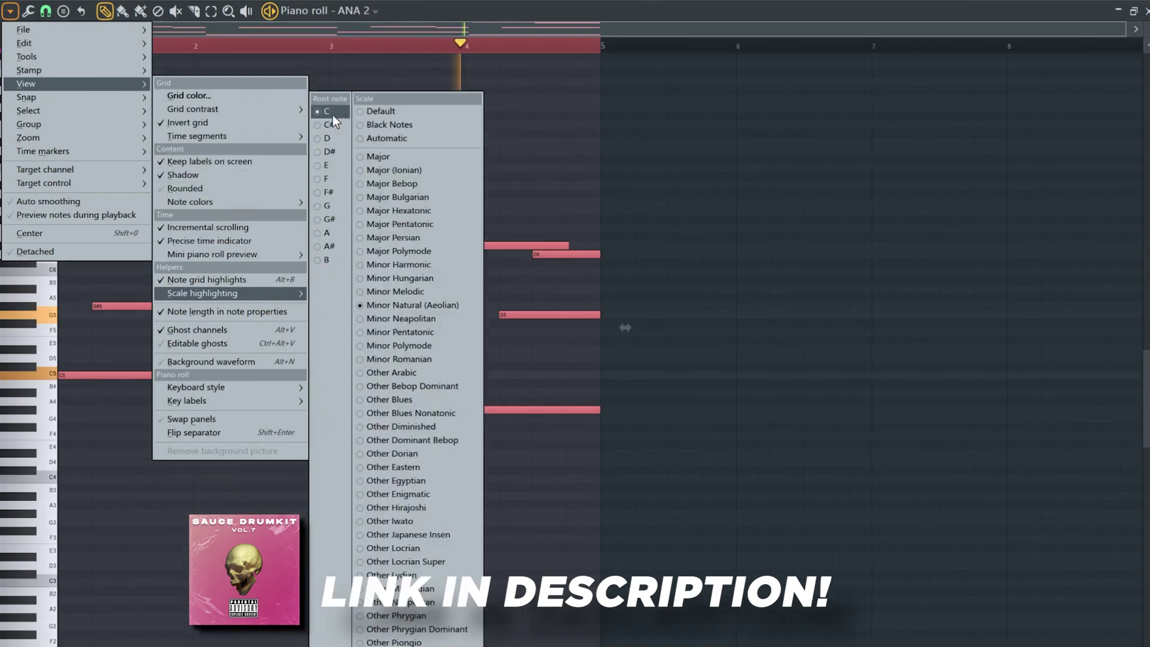
click(333, 111)
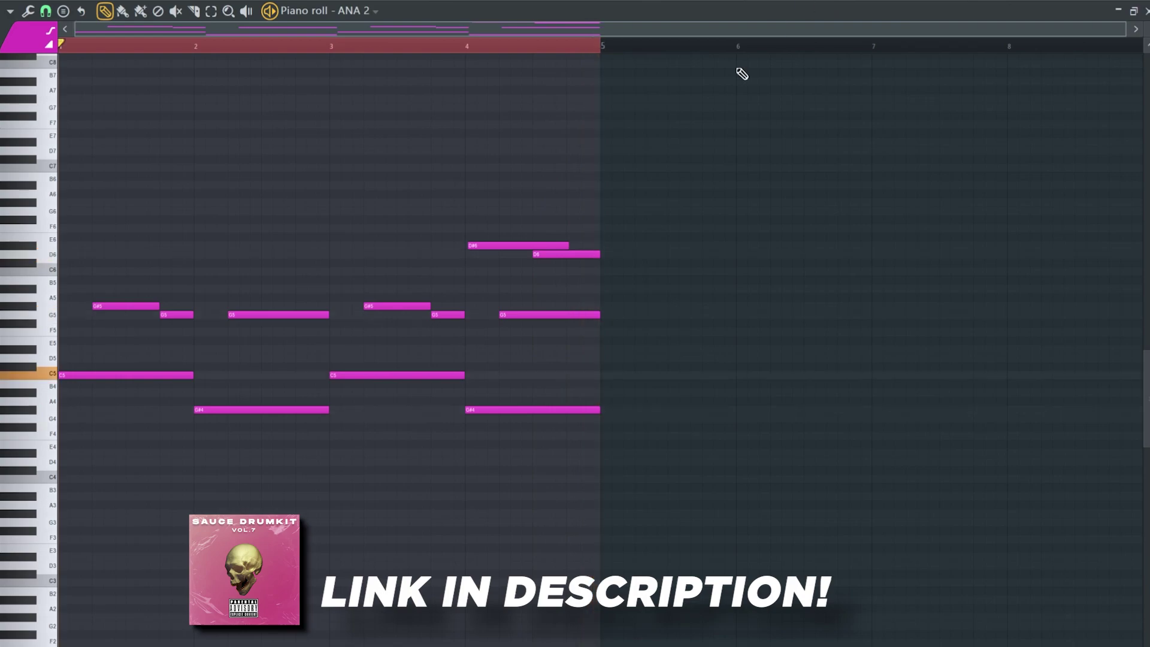
Duplicate the four-bar melody into bars 5 to 8.
key(ctrl+b)
scroll(544, 180, down, 2)
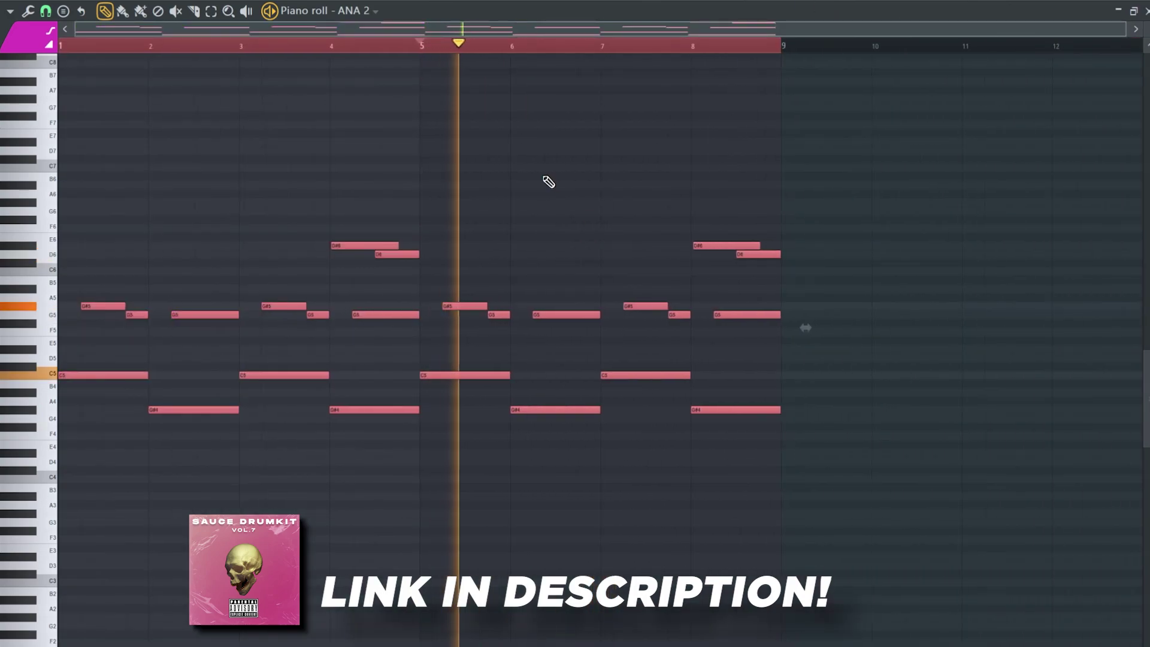
Add a G#6 note at the start of bar 5 and a D6 note on beat 3 of that bar.
scroll(443, 222, up, 3)
click(428, 204)
key(space)
click(480, 212)
drag(479, 212, 525, 211)
key(space)
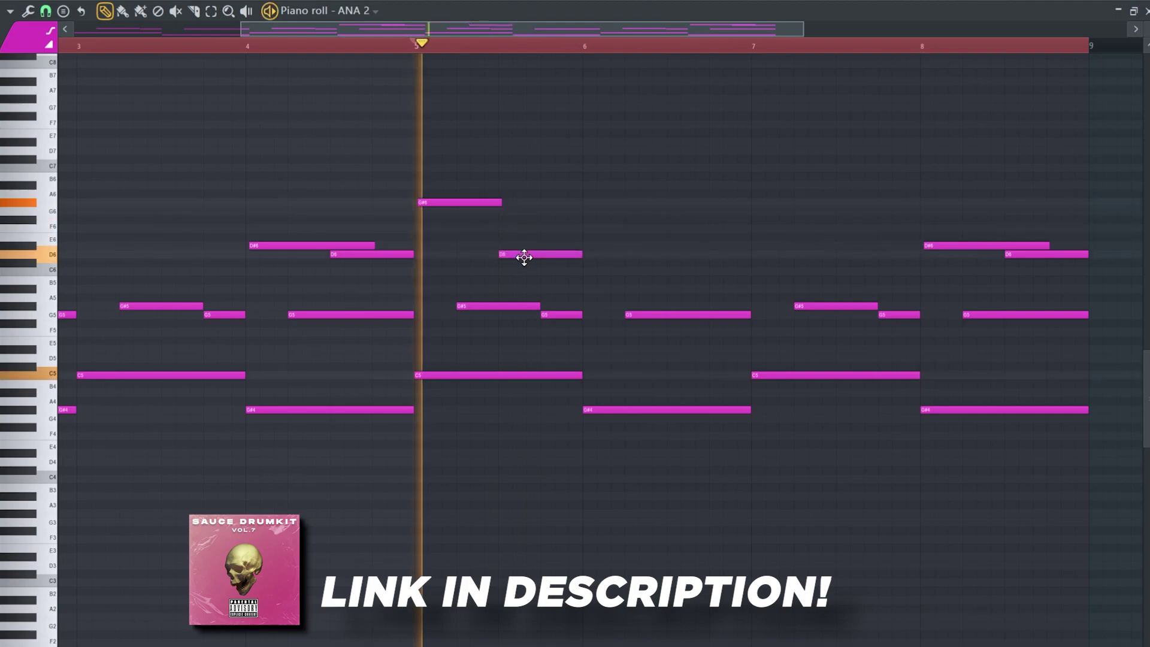
Raise the beat 3 note of bar 5 to D#6 and add a D6 note overlapping the end of that bar.
drag(524, 258, 524, 245)
key(space)
key(space)
click(560, 254)
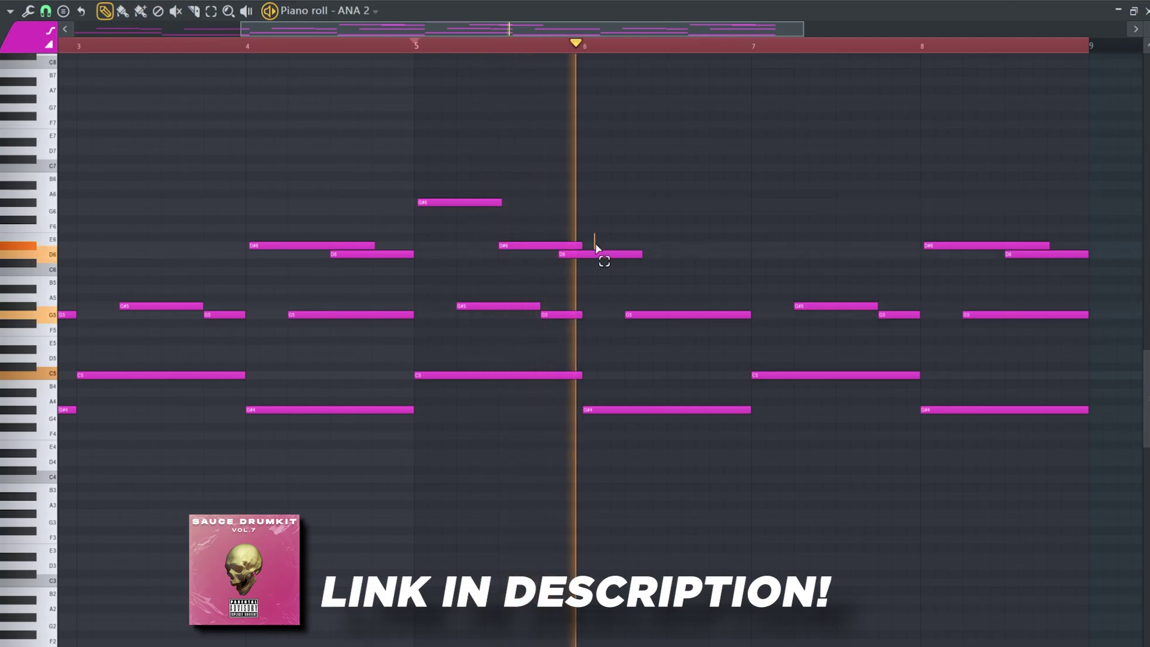
scroll(519, 243, down, 2)
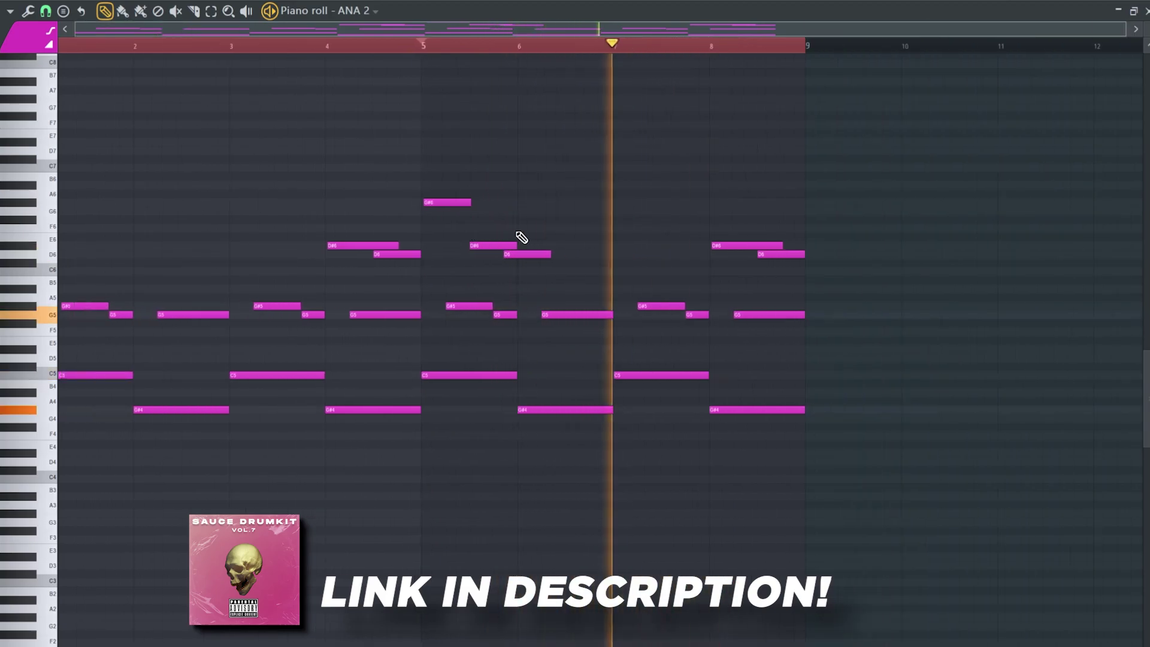
scroll(511, 172, down, 2)
Route the ANA 2 channel to mixer track 1 and load kHs Reverser in effect slot 4.
key(F6)
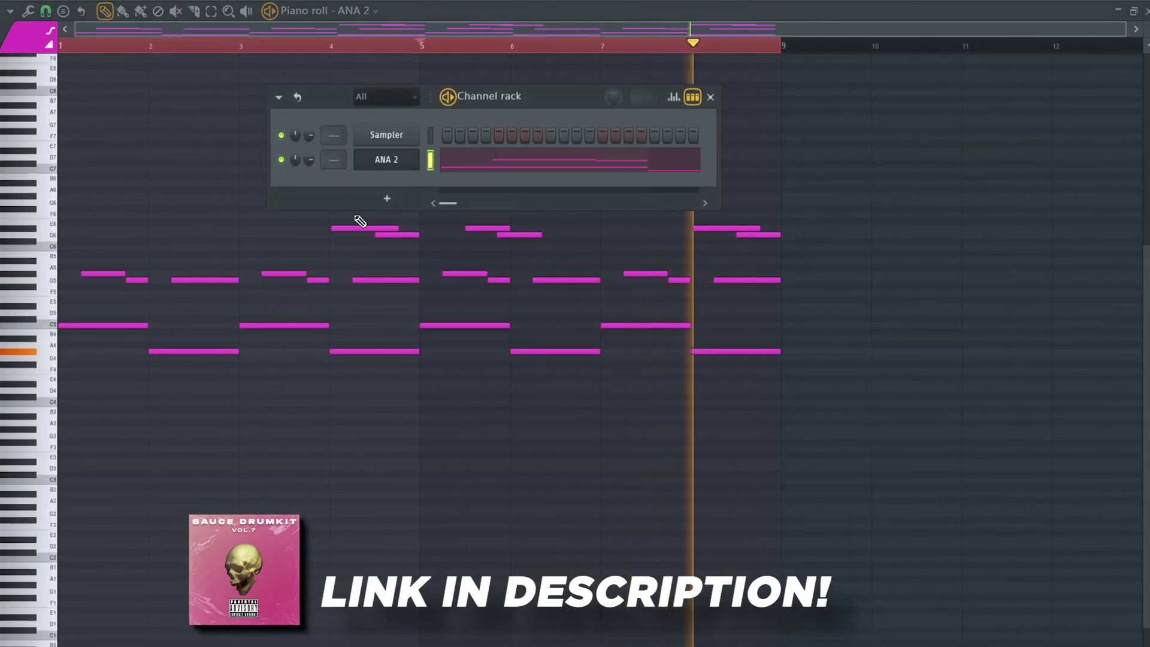
key(ctrl+l)
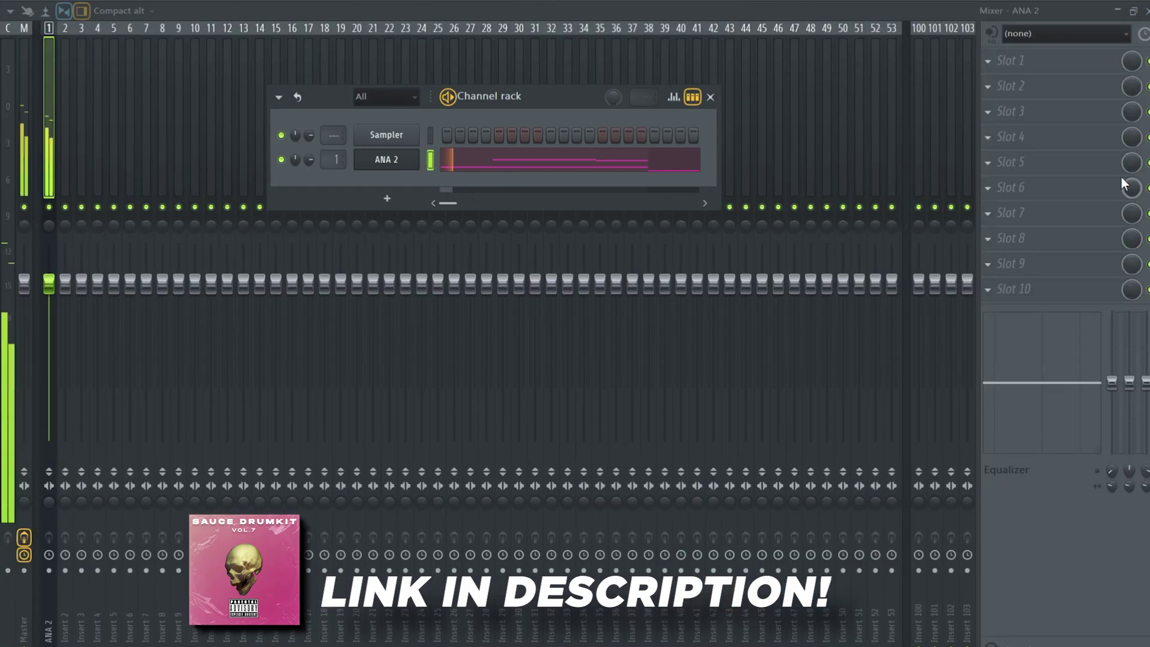
click(1055, 140)
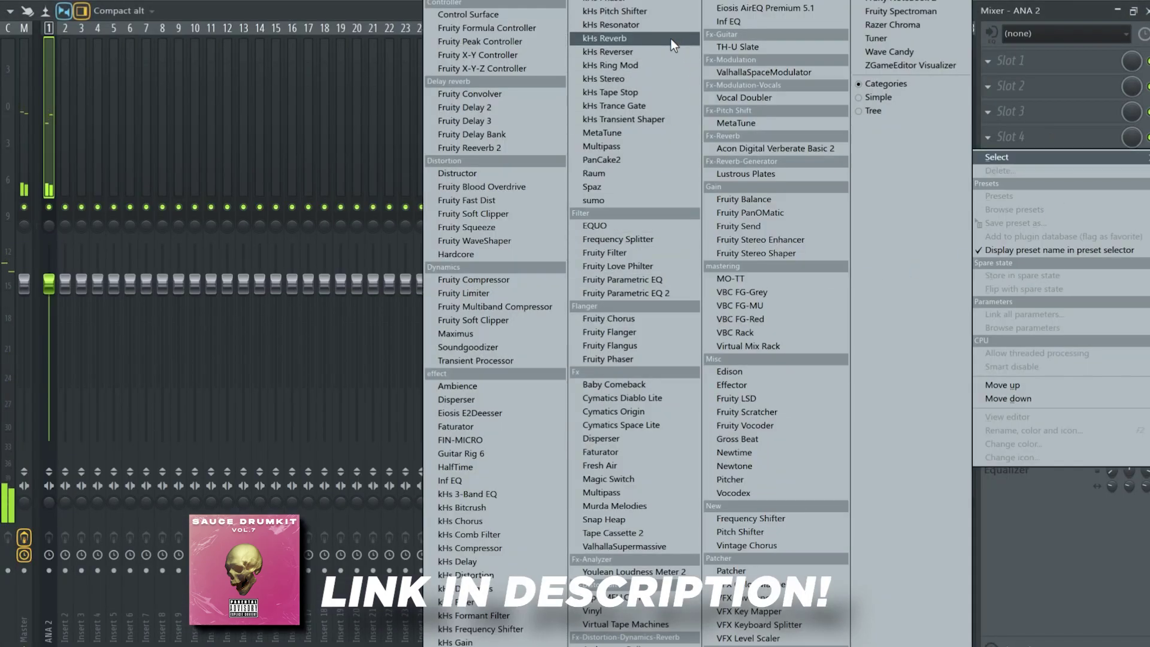
click(642, 51)
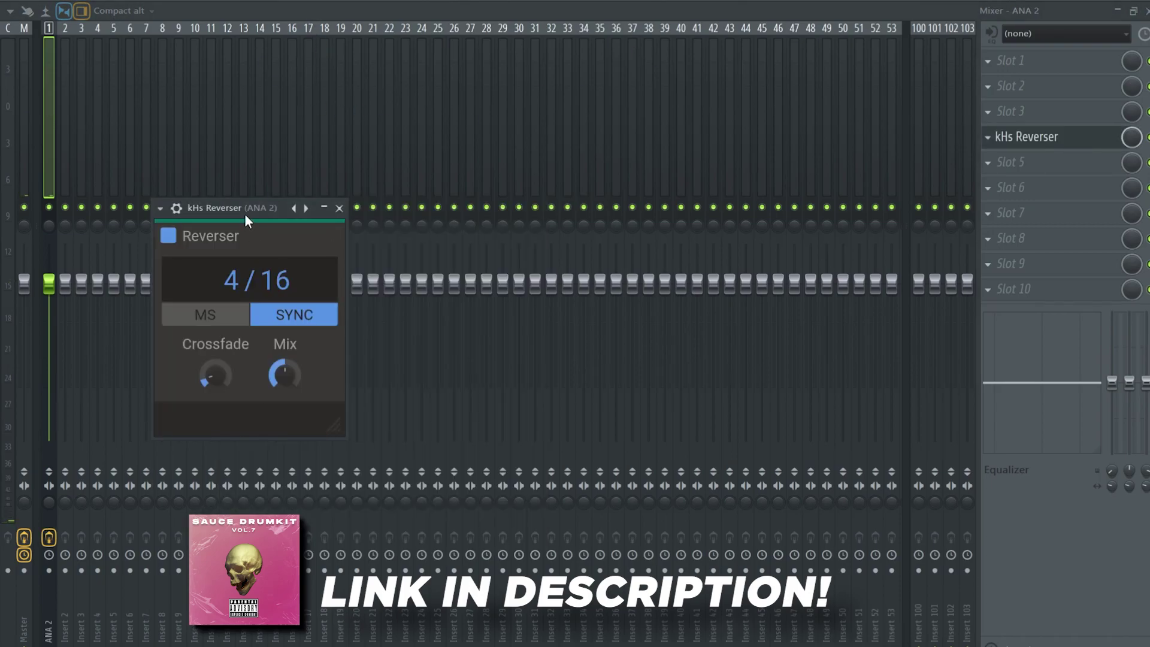
Set the Reverser's mix to about 16% while keeping its 4/16 synced timing.
drag(246, 220, 445, 24)
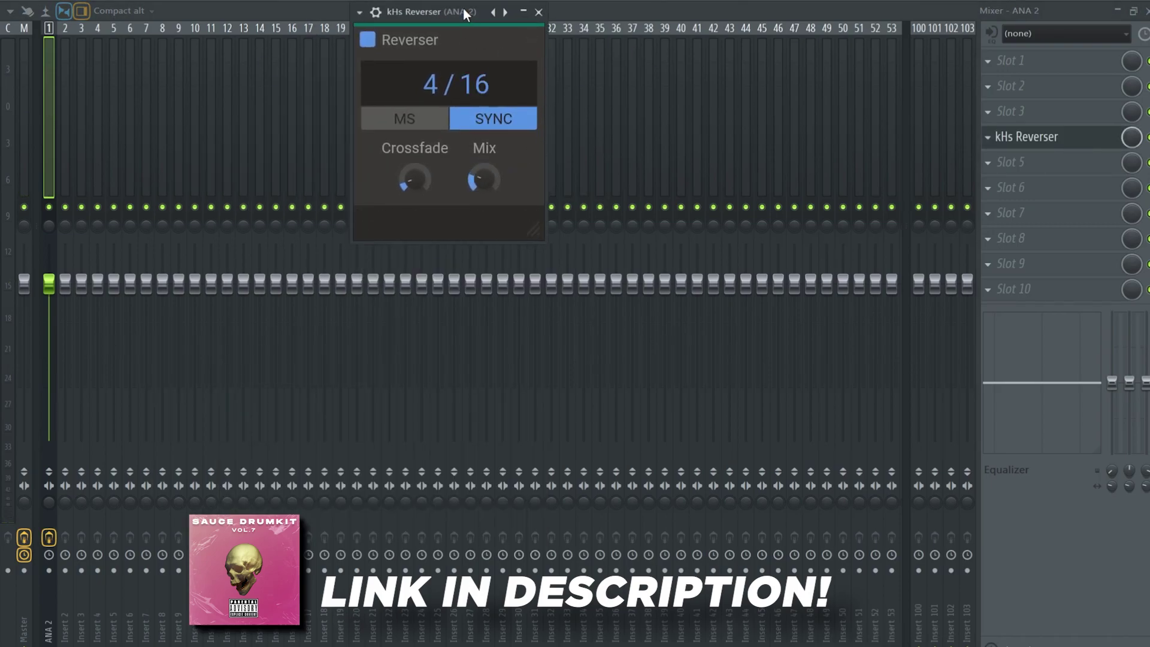
drag(482, 179, 483, 178)
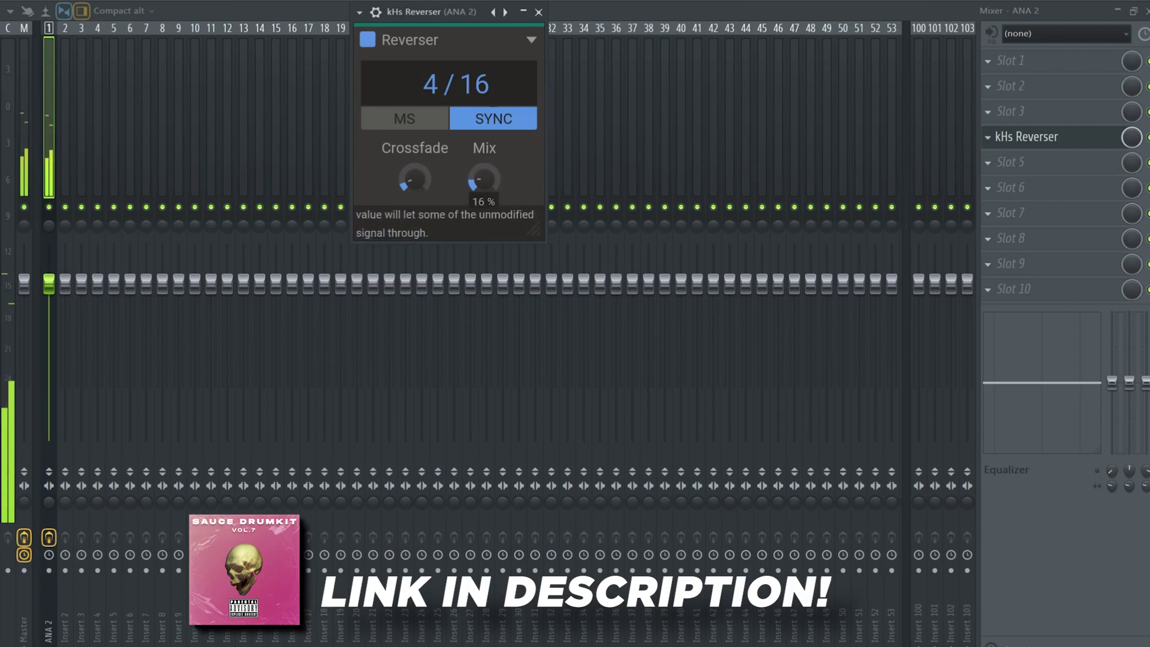
drag(443, 13, 448, 141)
click(381, 140)
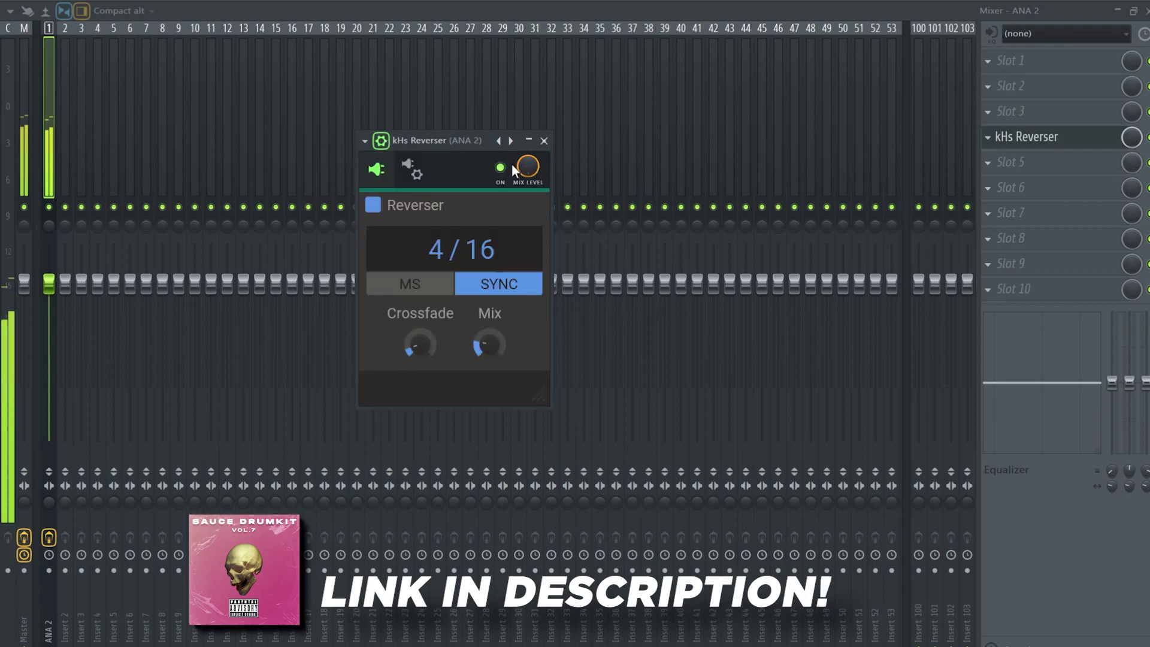
click(381, 141)
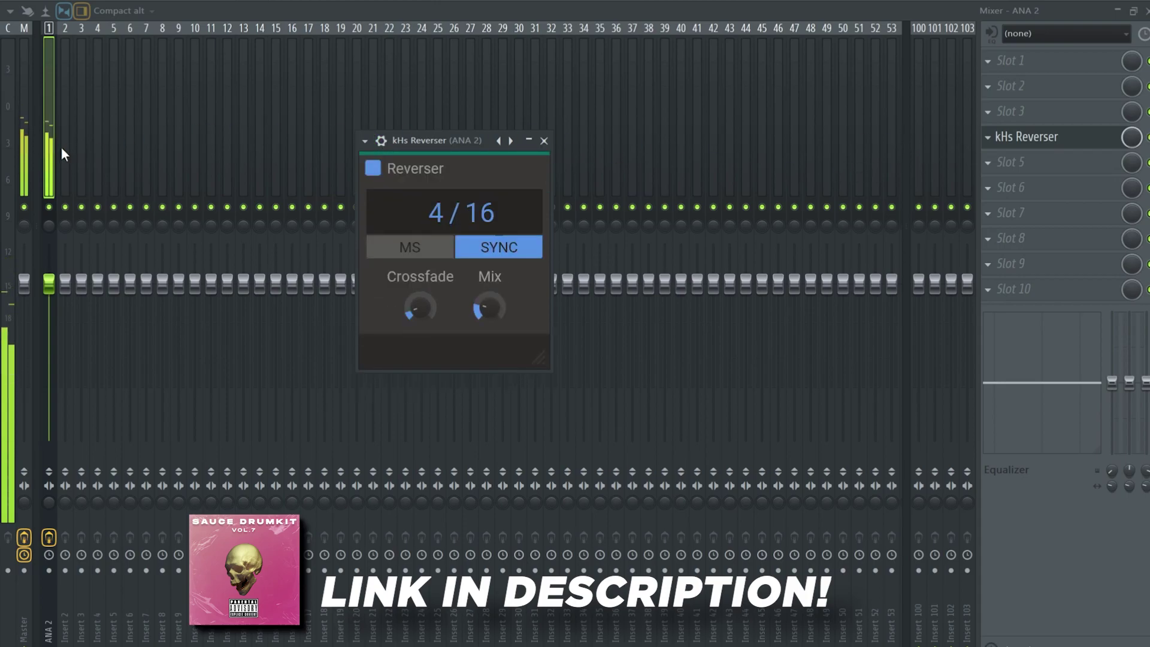
Close the Reverser and lower the volume of the ANA 2 mixer track.
key(Escape)
right_click(66, 617)
key(Escape)
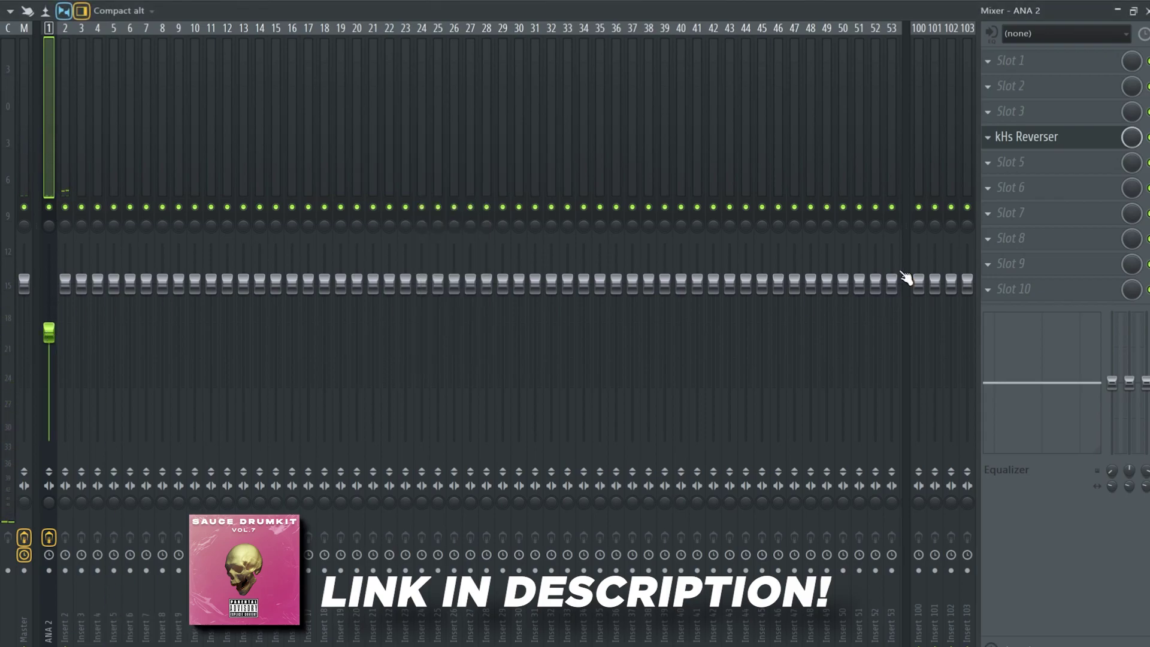
Load the Raum reverb in effect slot 4 of mixer Insert 100.
click(926, 167)
click(1033, 140)
click(668, 173)
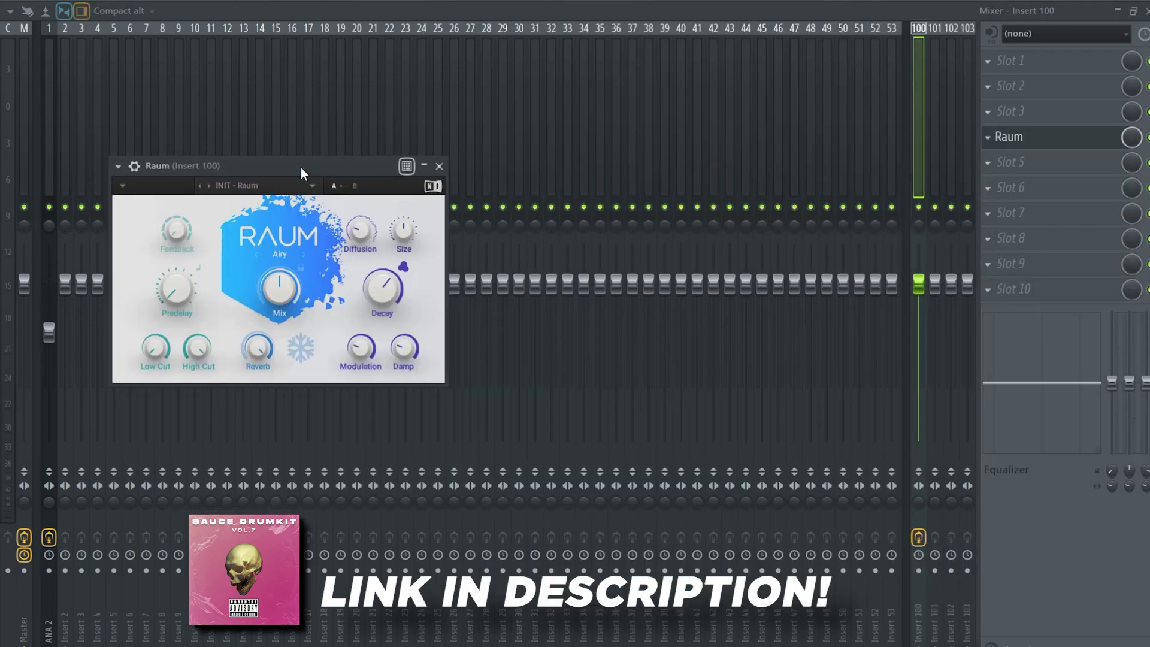
drag(300, 166, 415, 163)
Apply Raum's creative factory preset Dark Sister and reselect the ANA 2 mixer track.
click(410, 183)
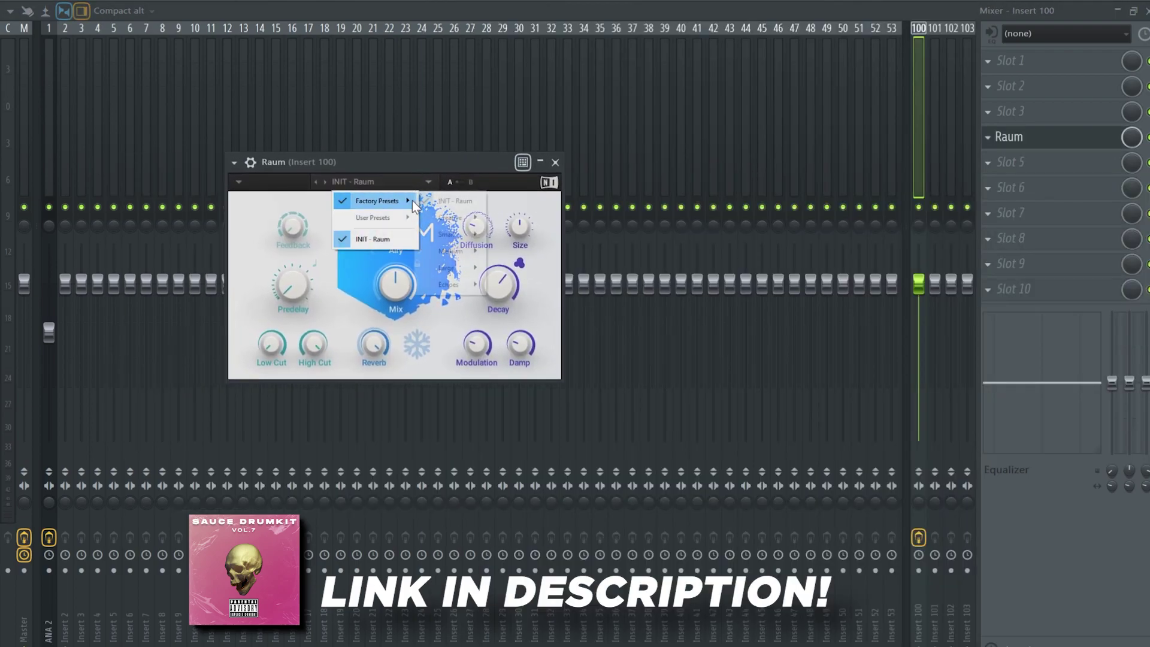
mouse_move(473, 217)
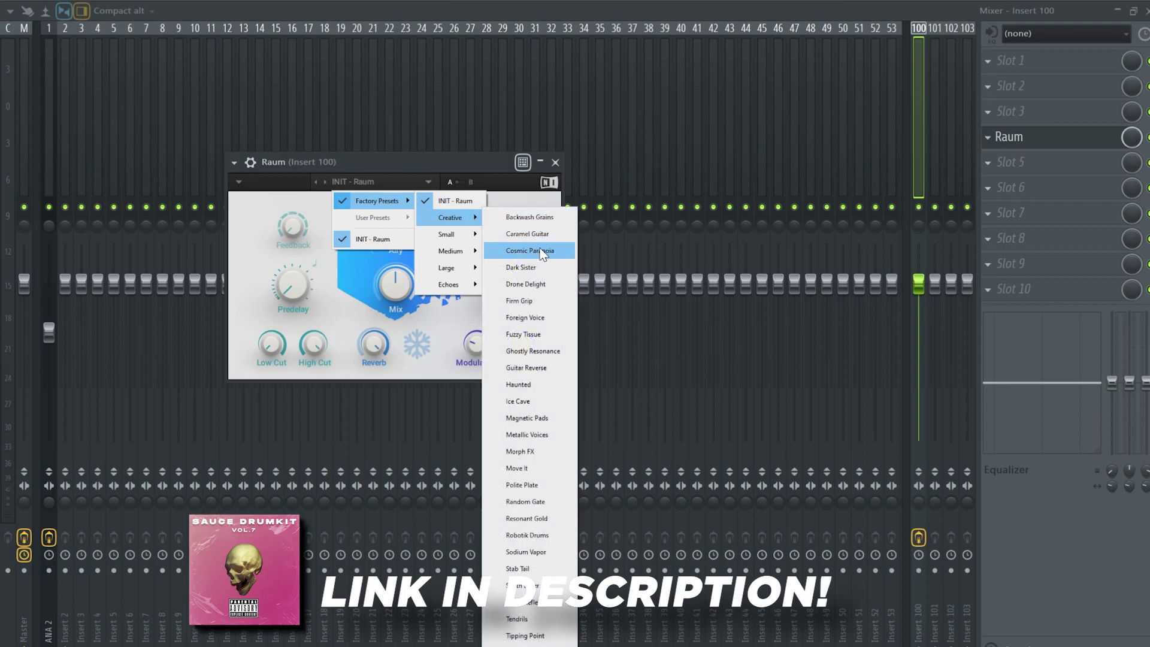
click(545, 267)
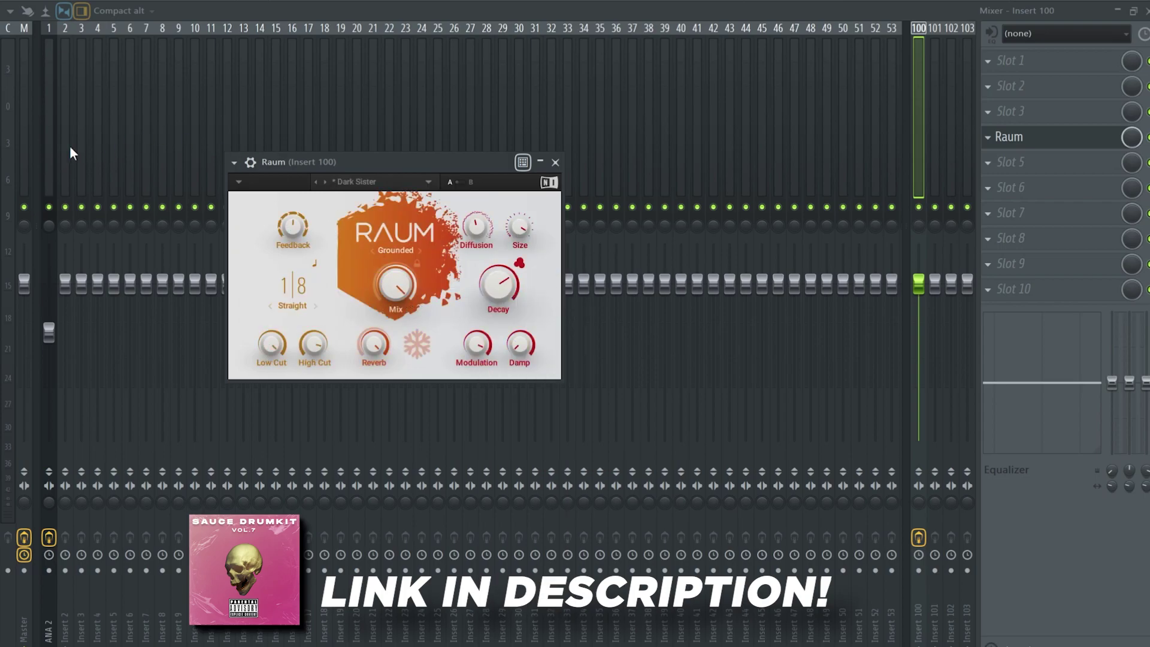
click(51, 144)
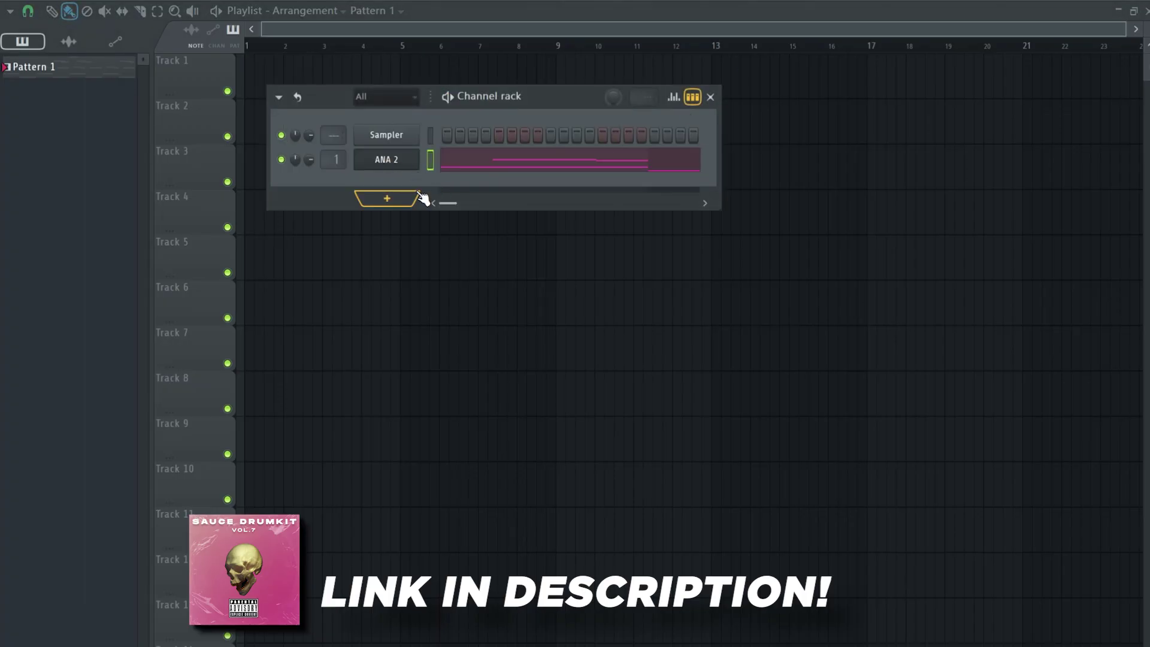
Add a second ANA 2 instrument channel.
click(388, 199)
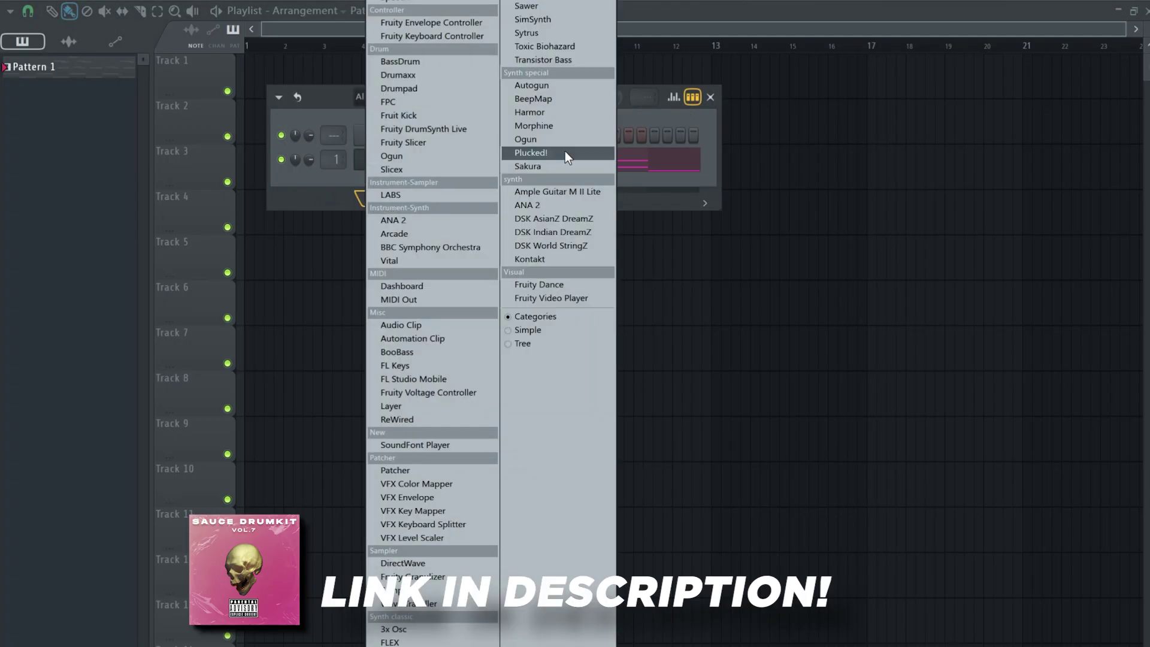
click(536, 205)
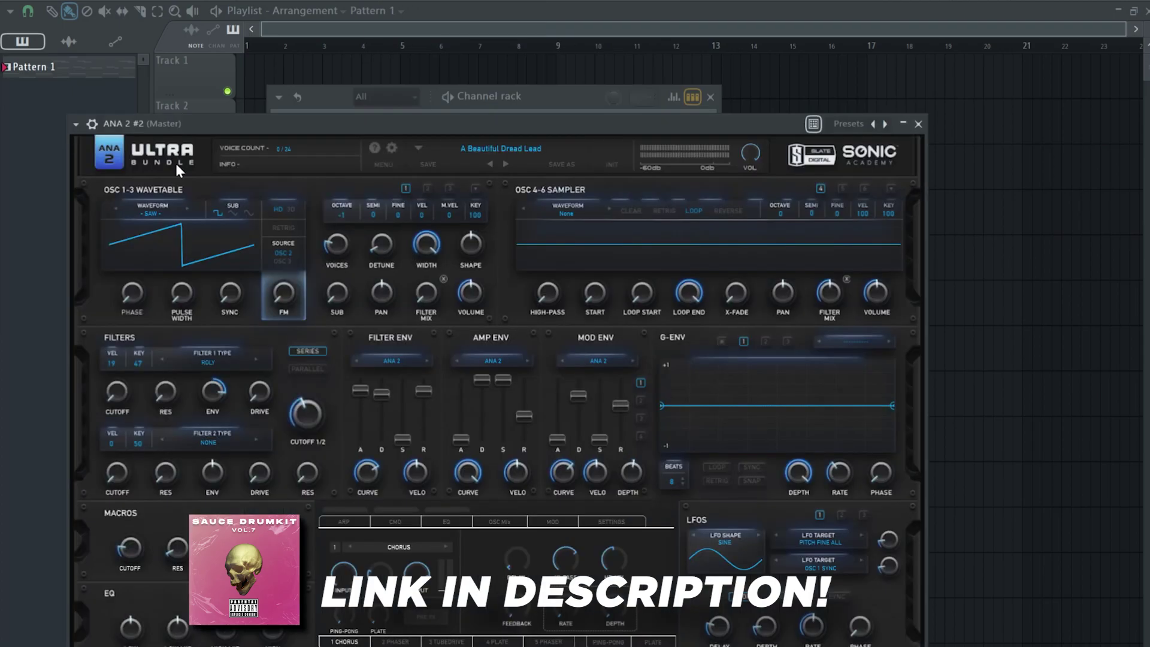
drag(528, 124, 530, 28)
Audition Bells presets such as Breath Mallet, Ghouly Bell and Ringer in the second ANA 2, and load Shiny Bell.
click(501, 51)
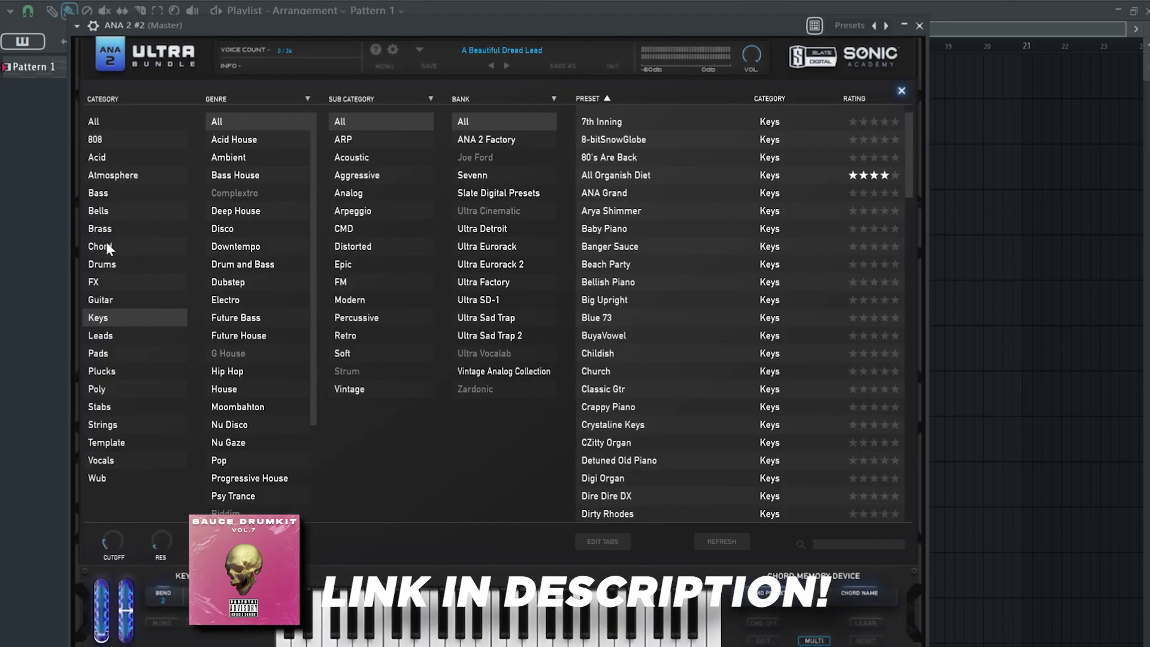
click(97, 213)
click(612, 246)
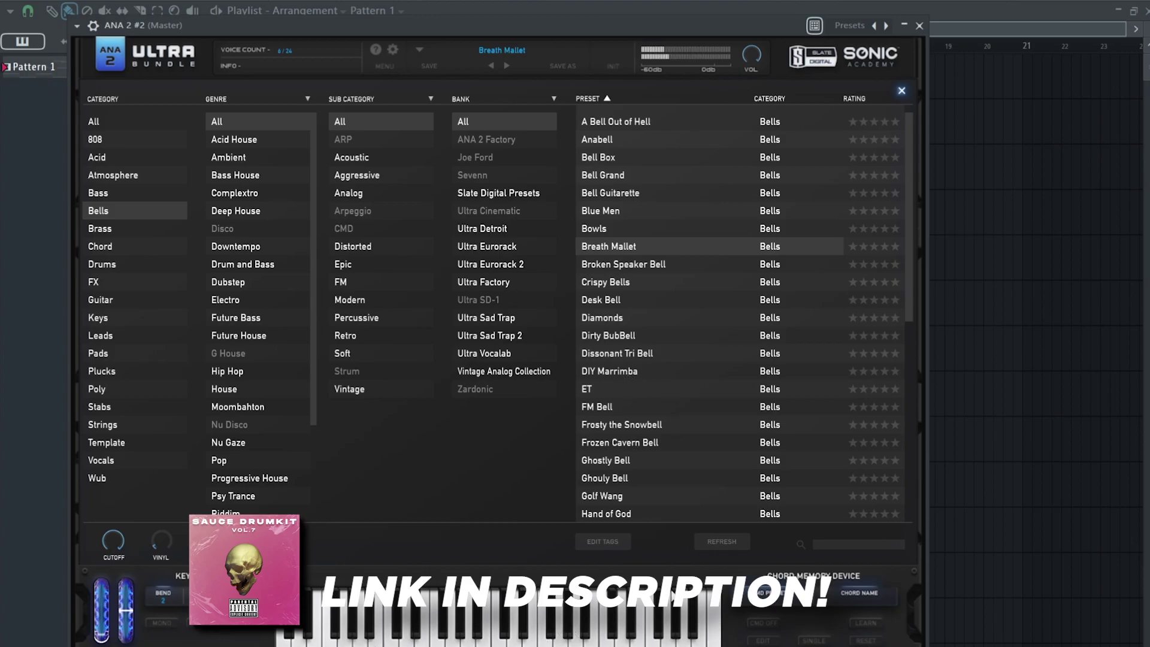
click(619, 479)
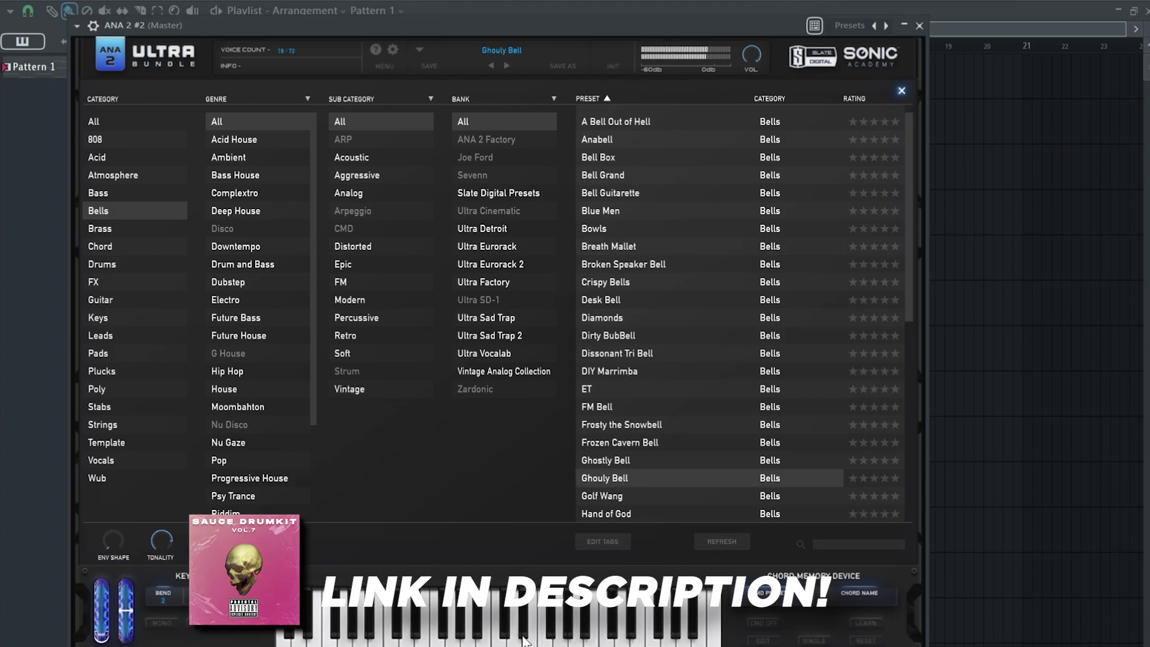
click(606, 513)
scroll(635, 429, down, 4)
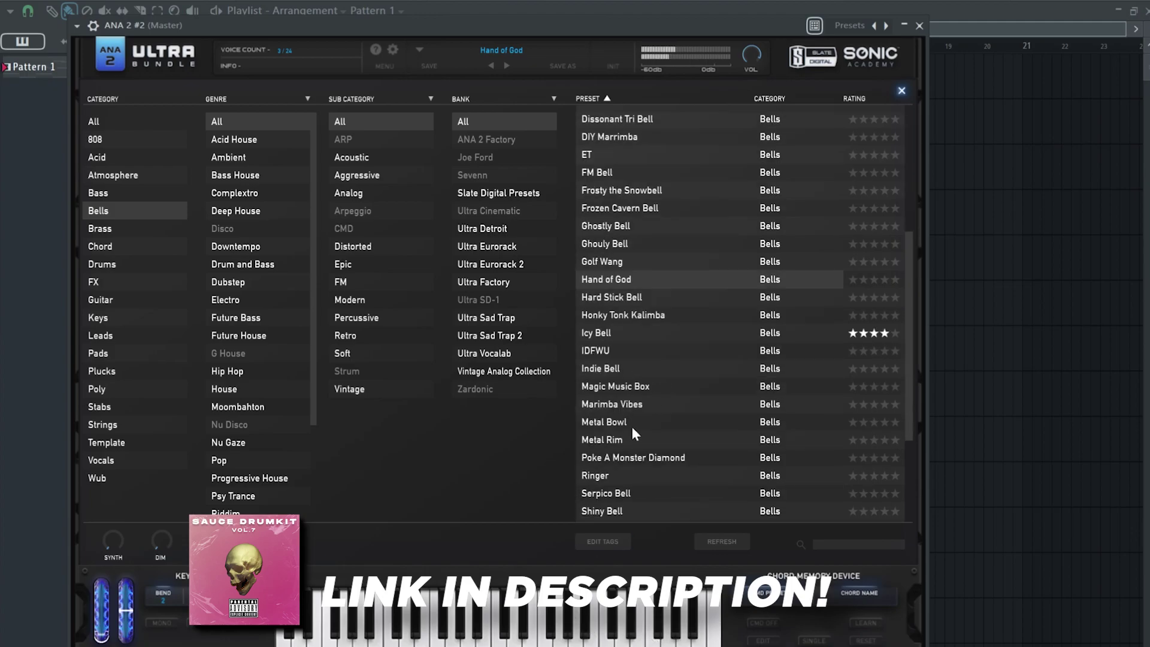
click(633, 439)
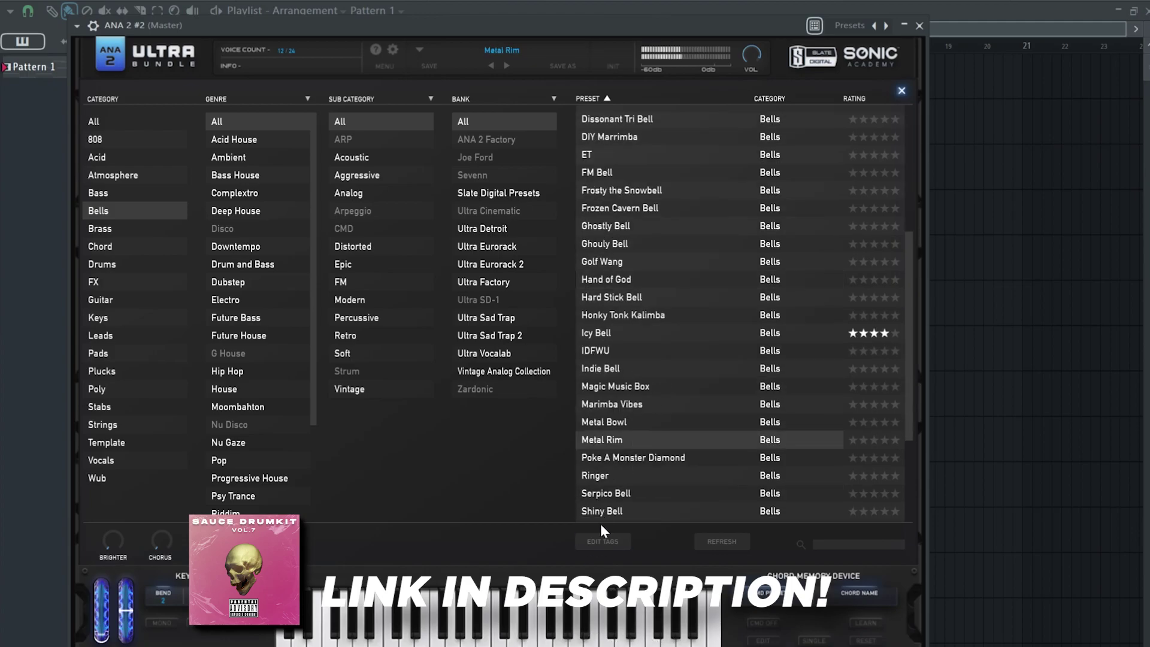
click(598, 478)
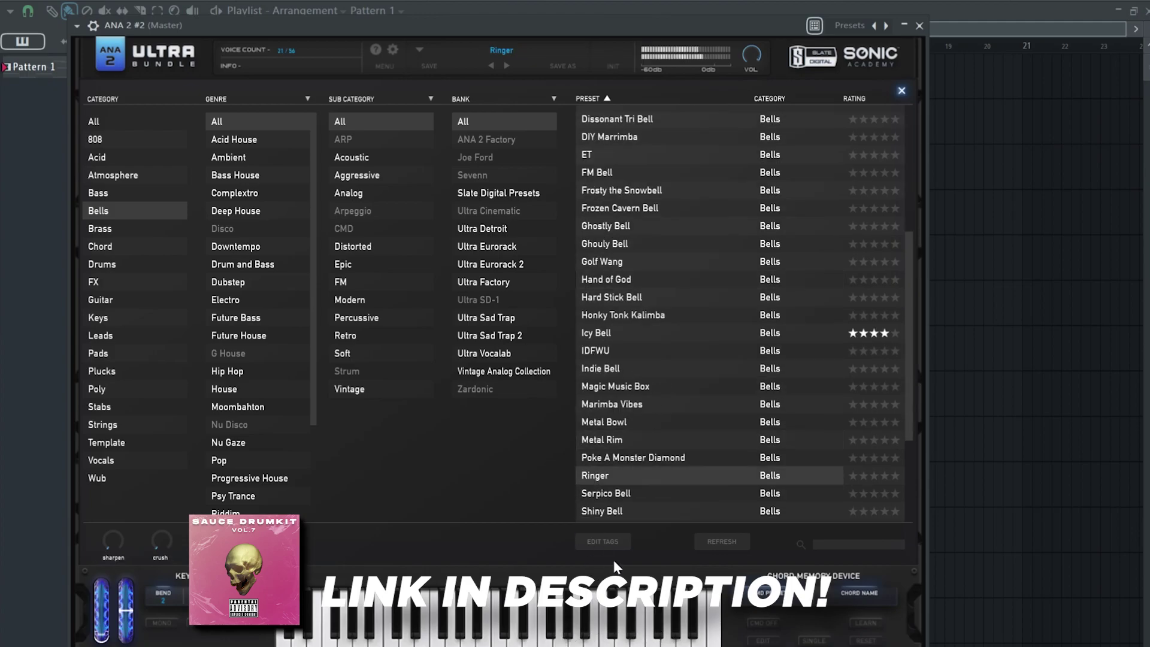
click(616, 499)
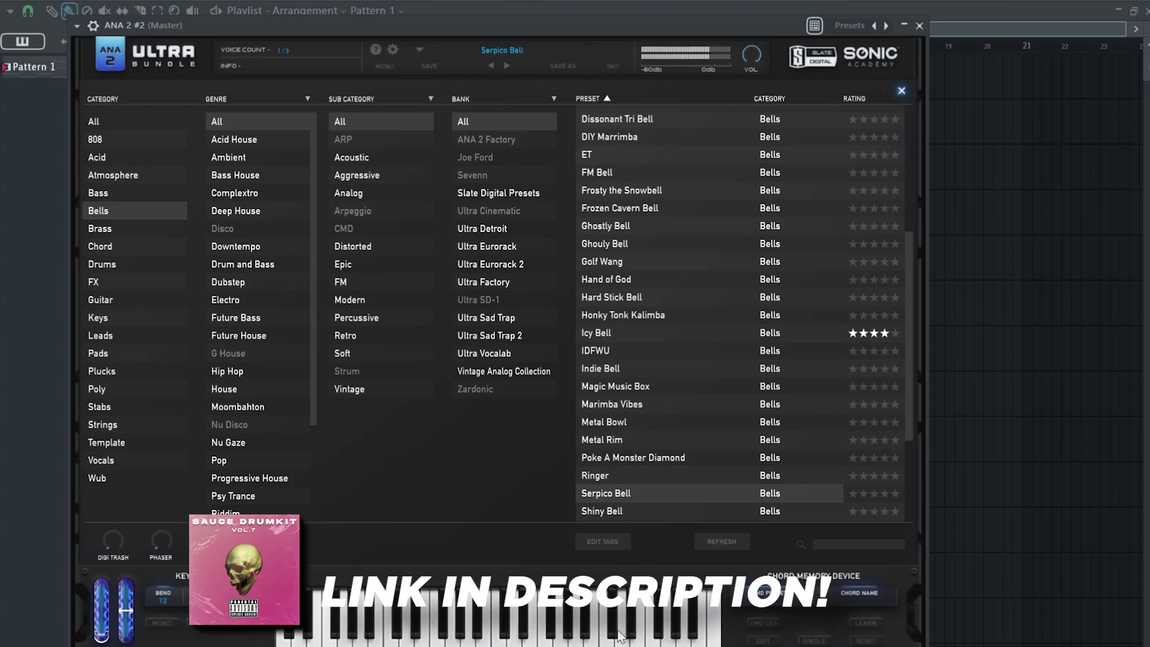
click(612, 515)
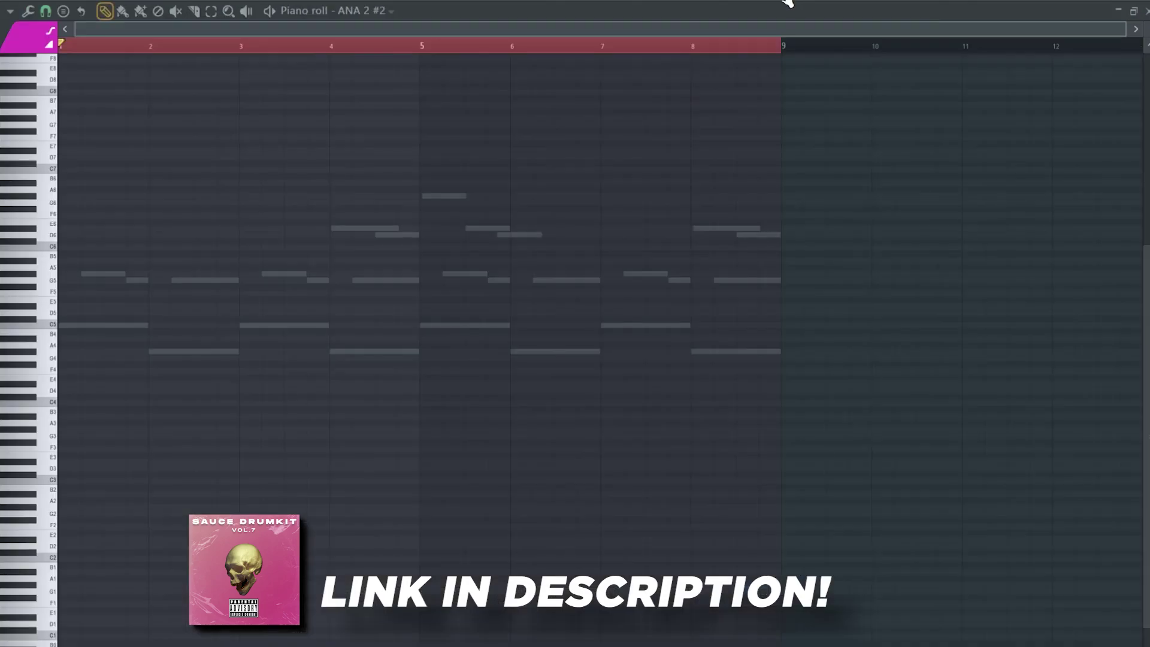
Over the ghost notes in bar 1, add a G#5 note on beat 2 and a G5 note on beat 4.
scroll(113, 270, up, 2)
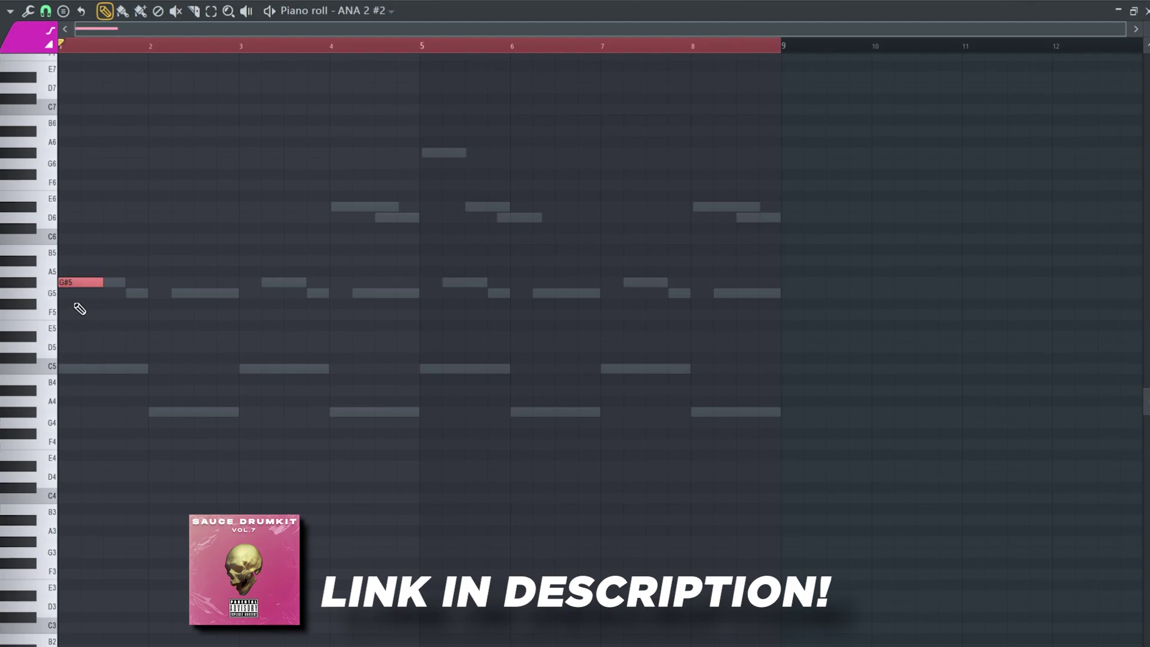
key(space)
key(space)
key(space)
click(84, 282)
click(129, 293)
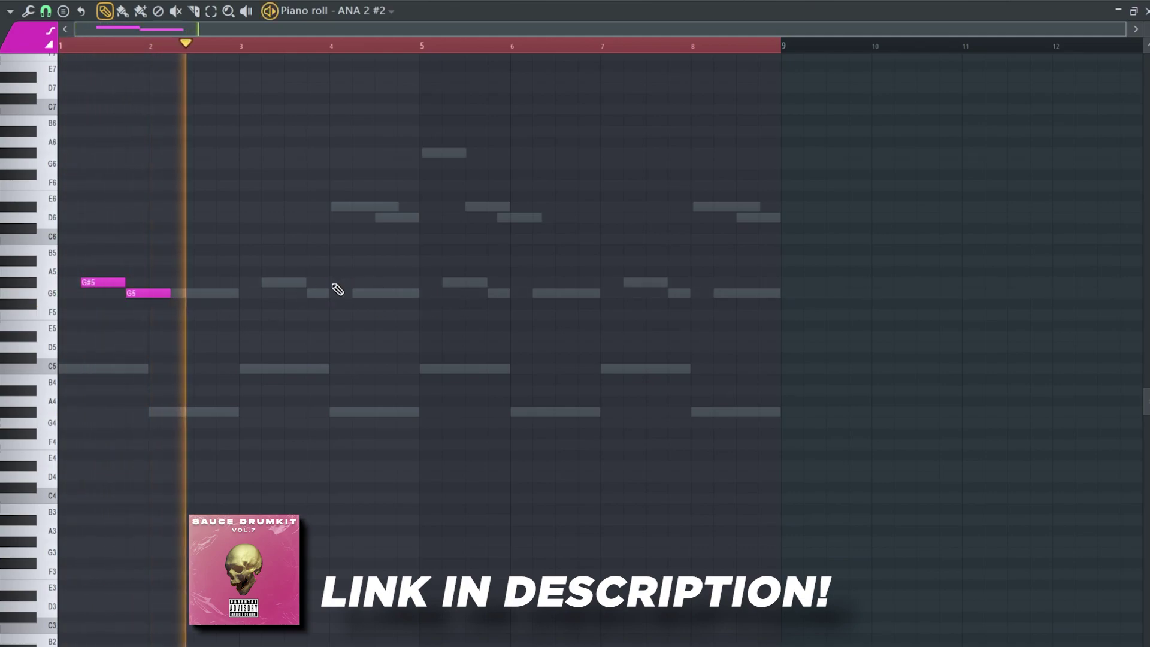
Add G#5 and G5 notes on beats 2 and 4 of bar 3, and a D6 note on beat 3 of bar 4.
click(282, 282)
click(308, 293)
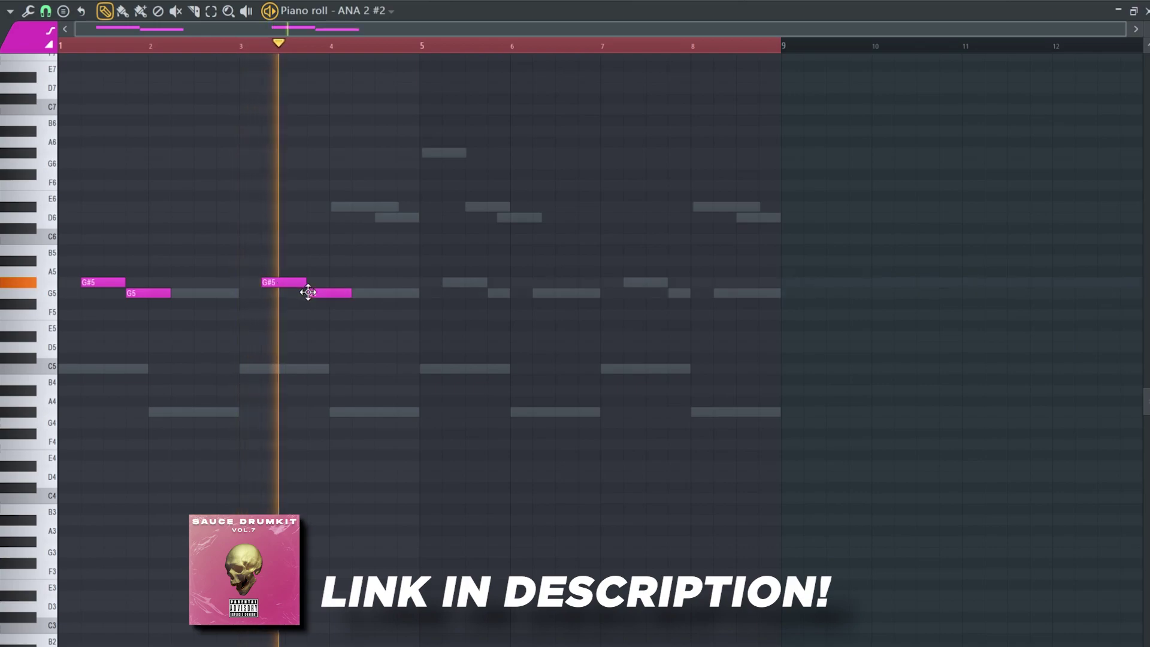
click(376, 218)
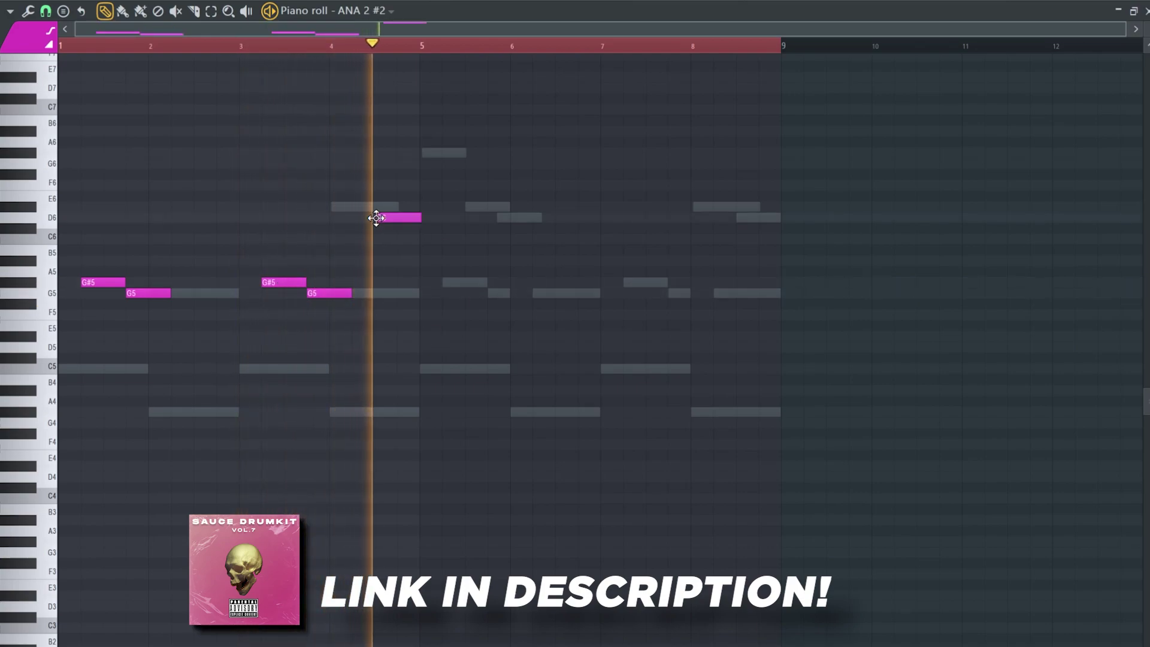
key(space)
drag(378, 217, 387, 218)
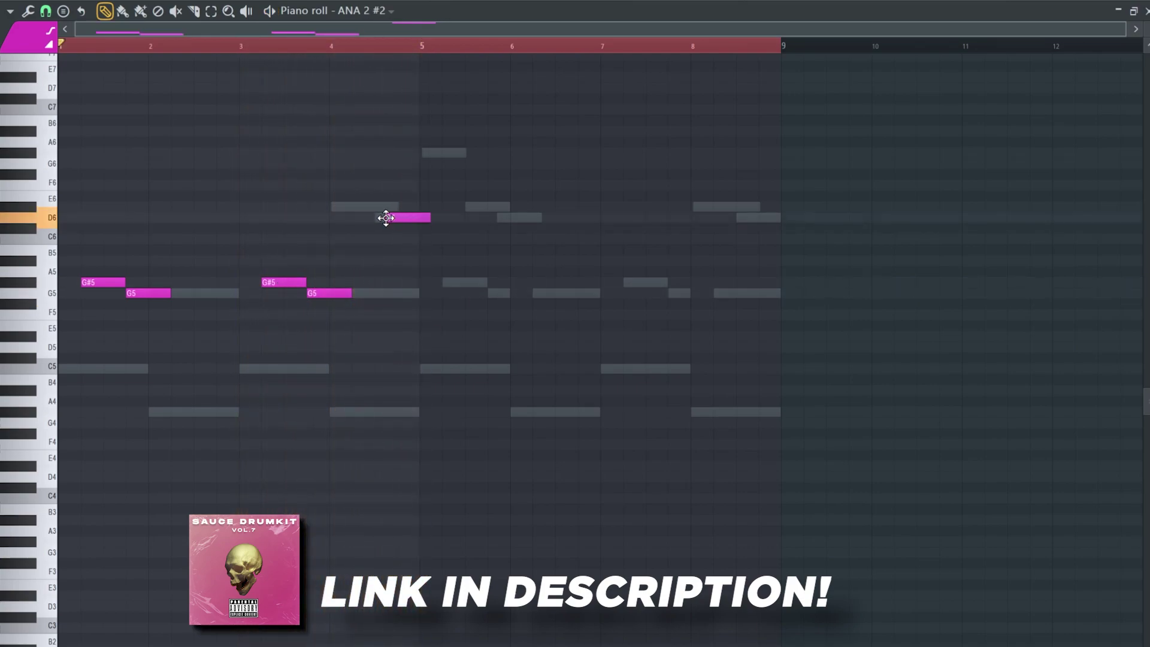
Duplicate the bell notes of bars 1 to 4 into bars 5 to 8.
drag(518, 176, 60, 352)
drag(100, 281, 466, 269)
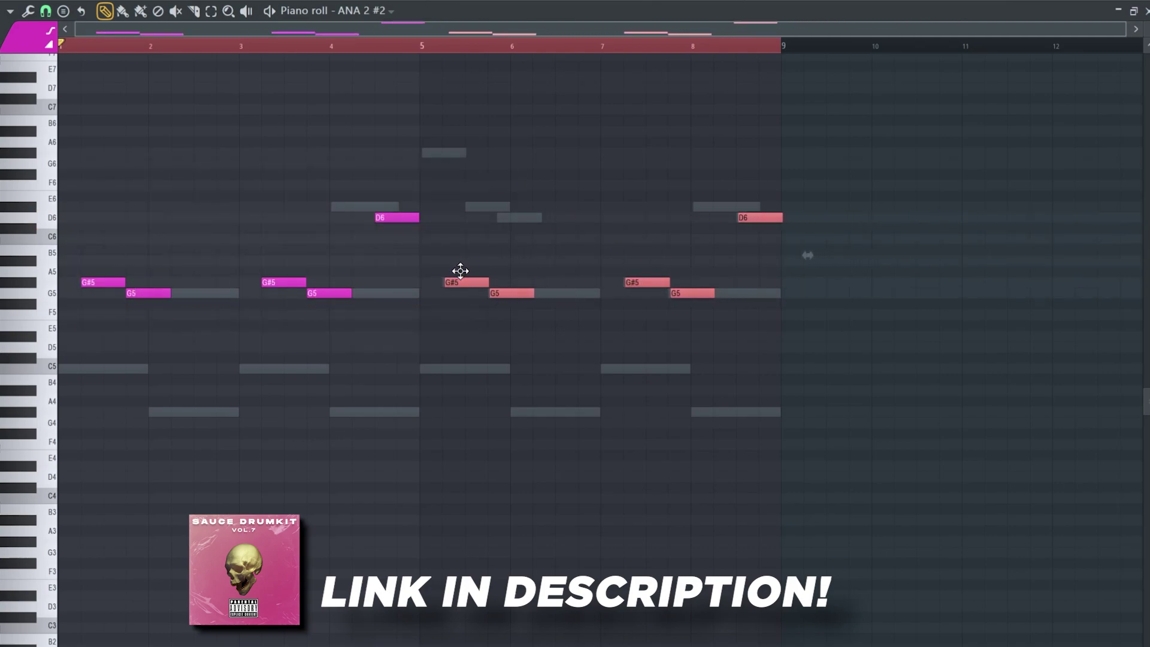
click(680, 121)
Audition the Stargazer Bell preset in the second ANA 2, load Starplucker, and bring up the channel rack.
key(F6)
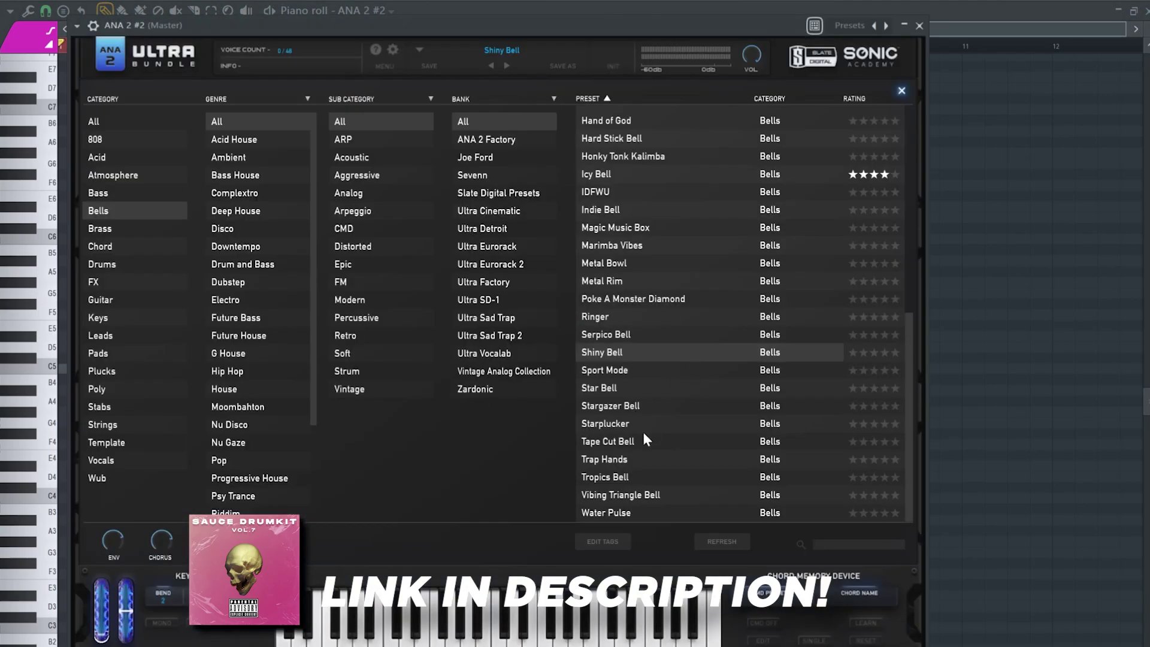
click(632, 406)
click(617, 428)
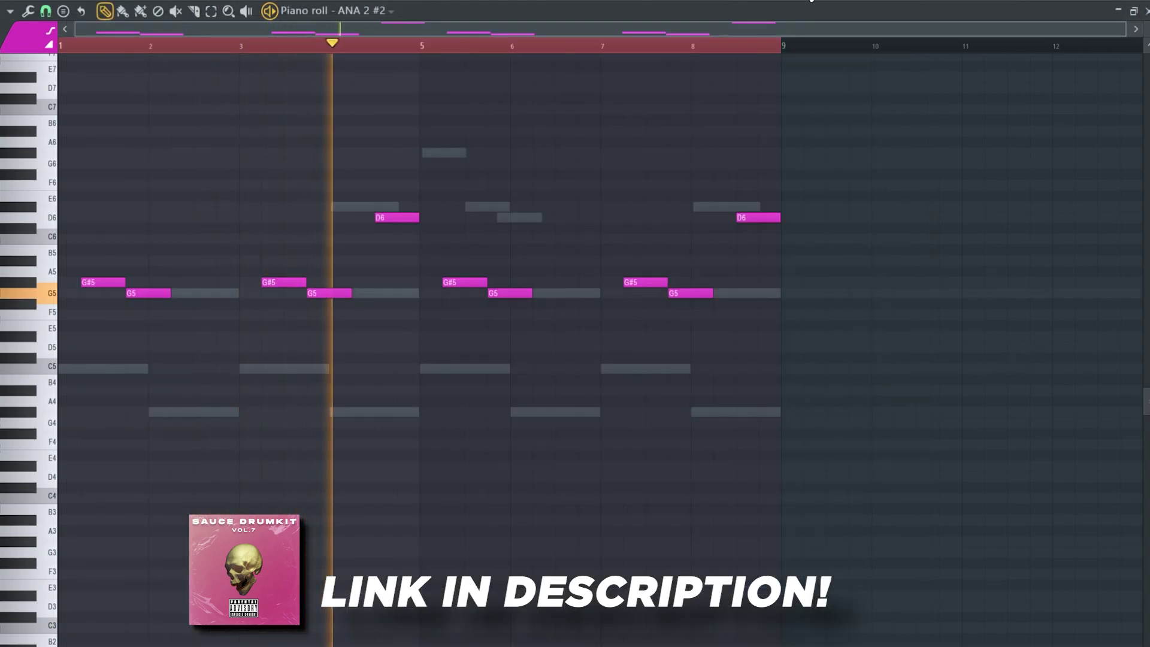
key(F6)
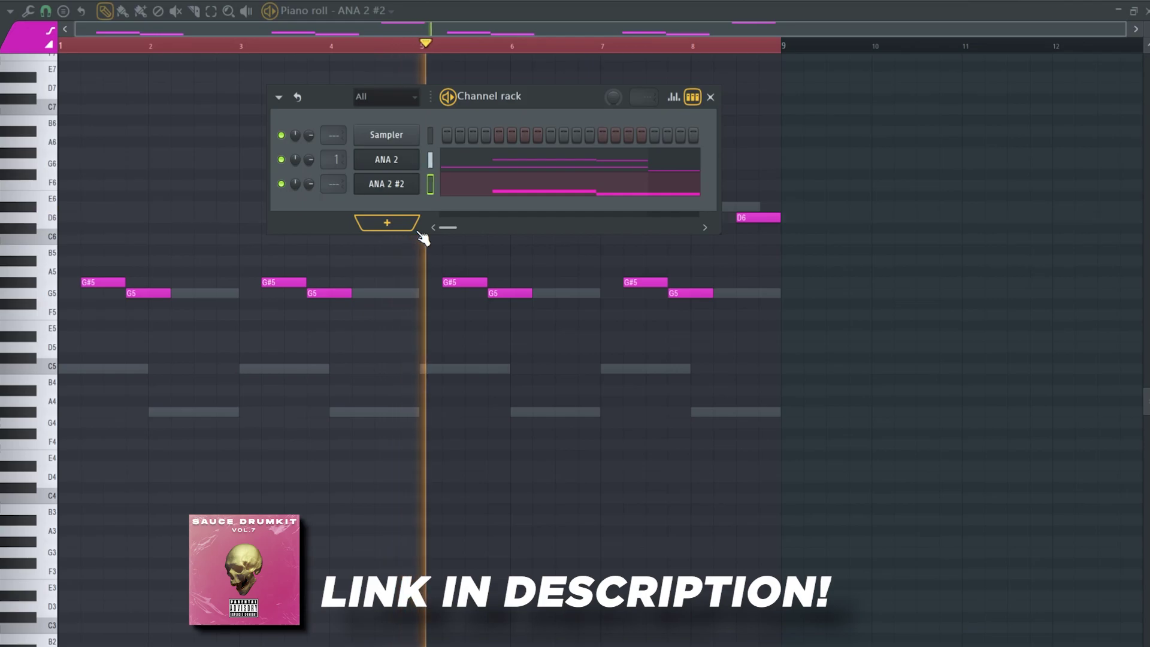
Route the second ANA 2 to its own mixer track, lower its fader, and move the track directly beside the first ANA 2 track.
key(ctrl+l)
drag(85, 297, 84, 335)
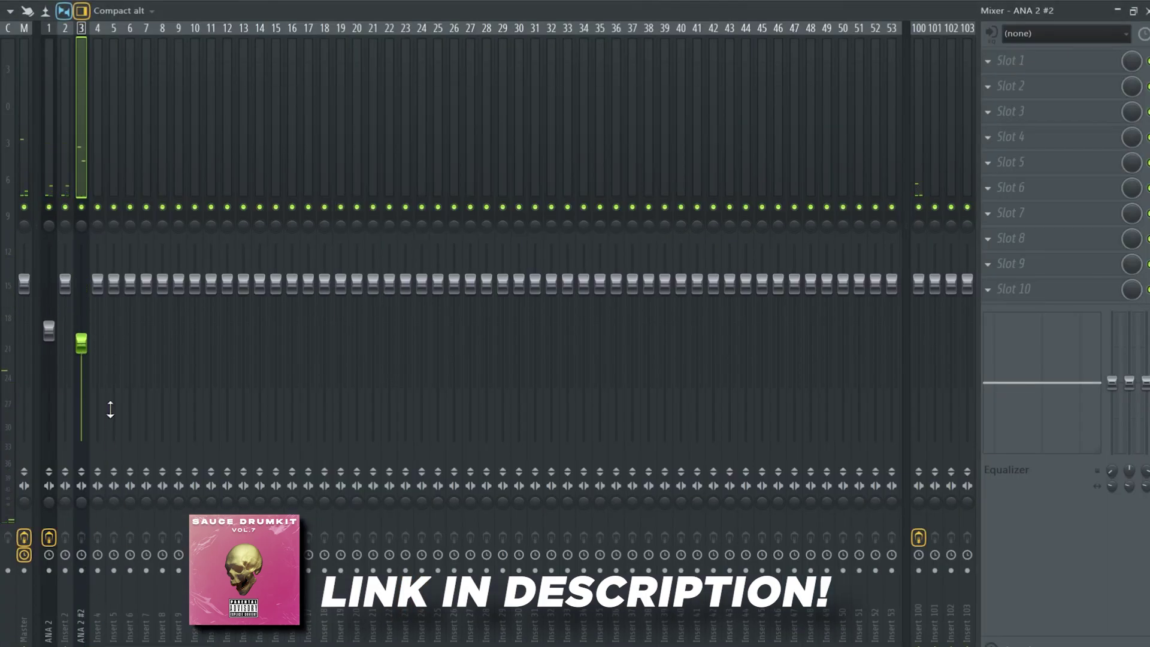
key(alt+Left)
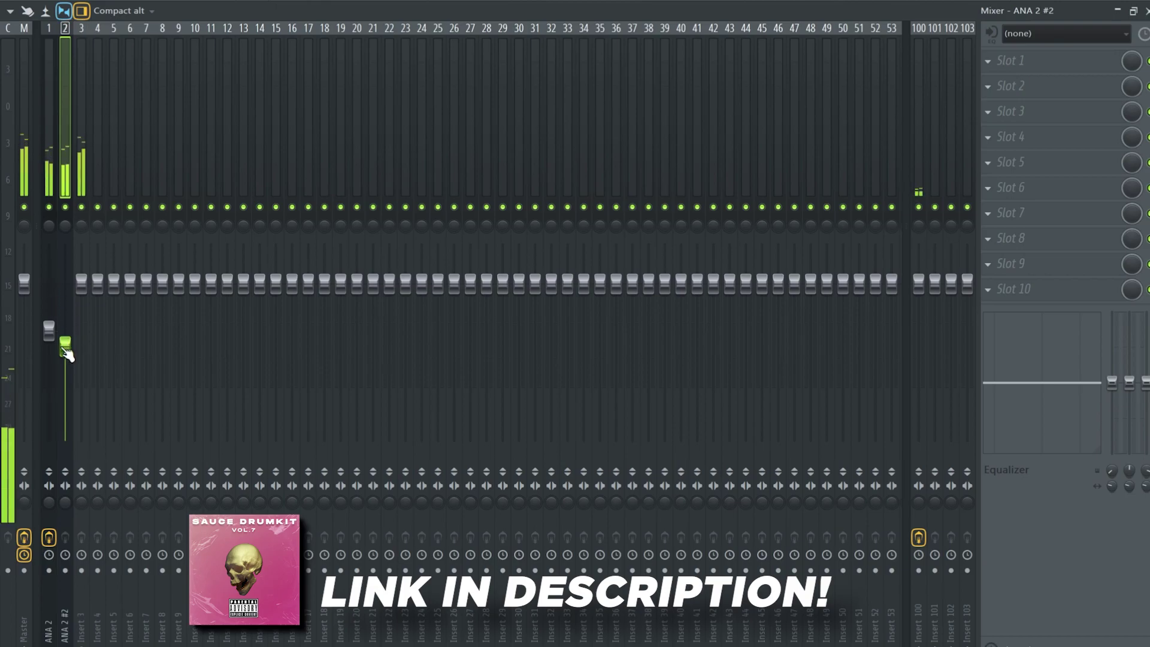
Adjust the panning of the two ANA 2 mixer tracks and fine-tune the second one's level.
click(54, 224)
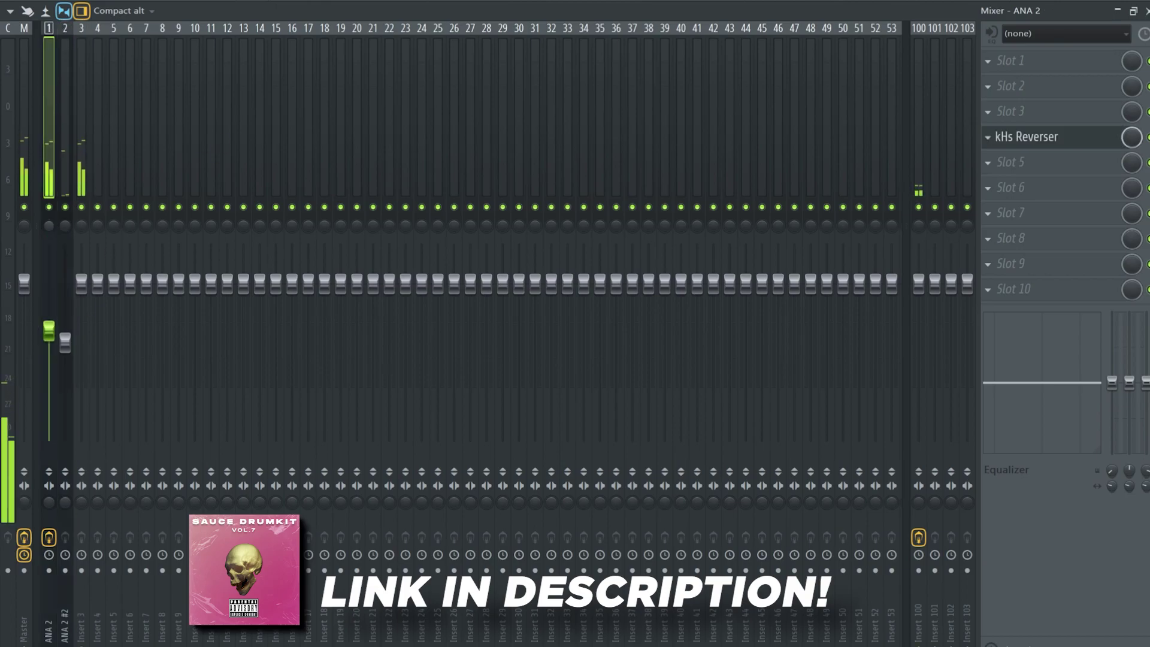
click(63, 224)
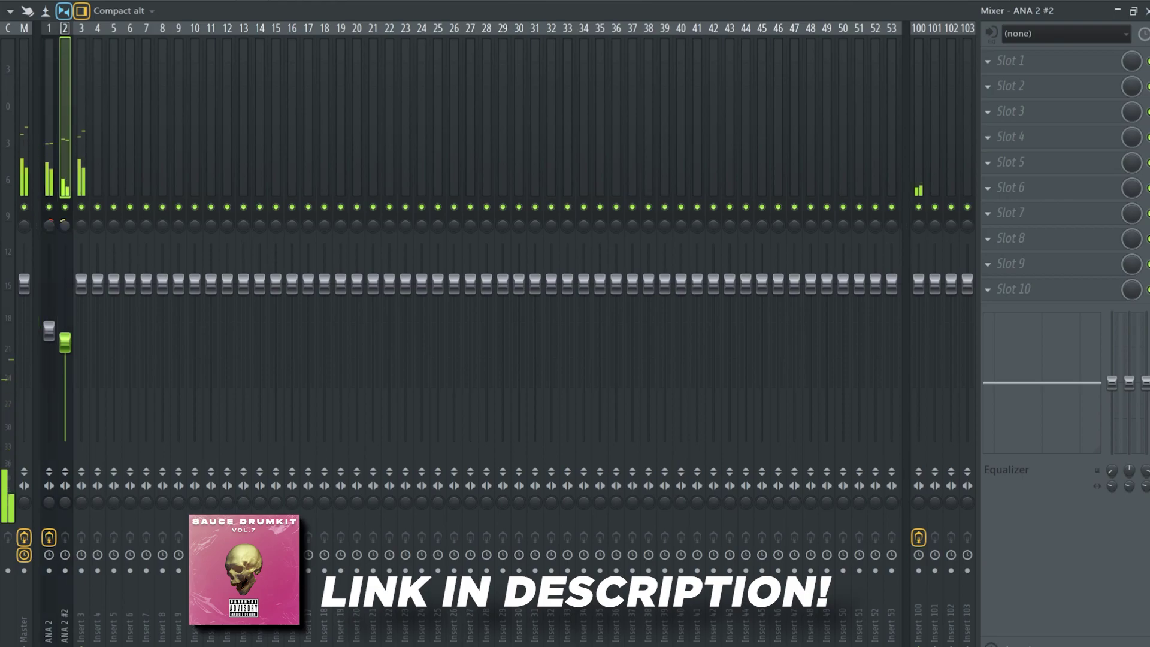
click(50, 226)
drag(66, 347, 67, 353)
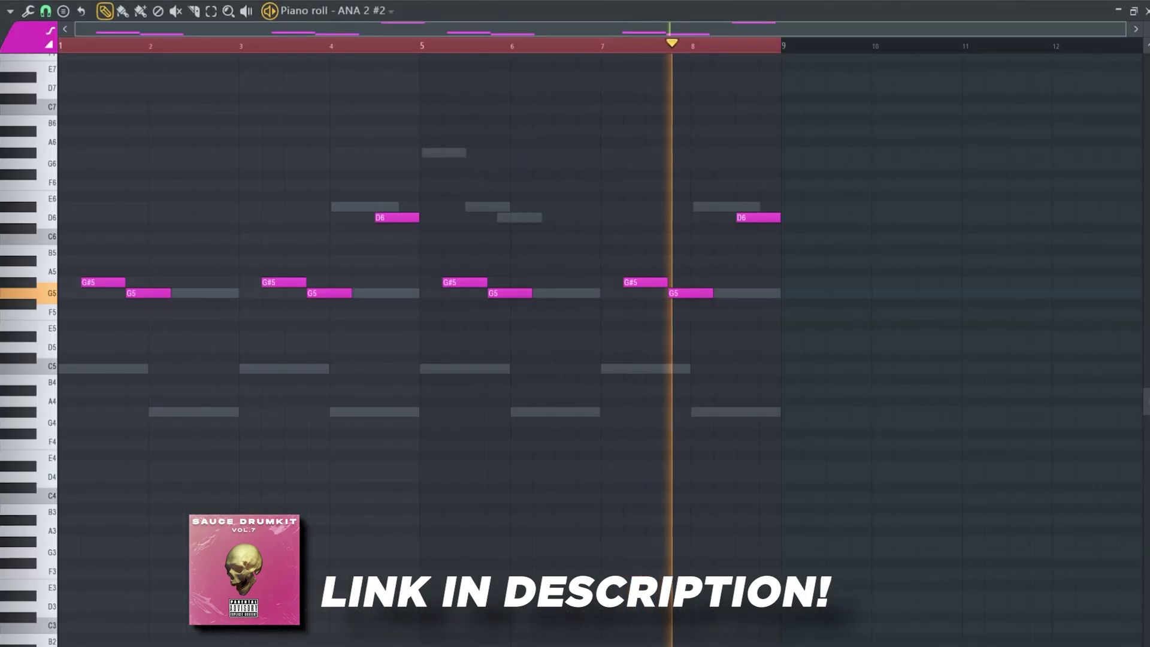
Add an Arcade instrument as a new channel and place its window so the whole interface is visible.
key(F6)
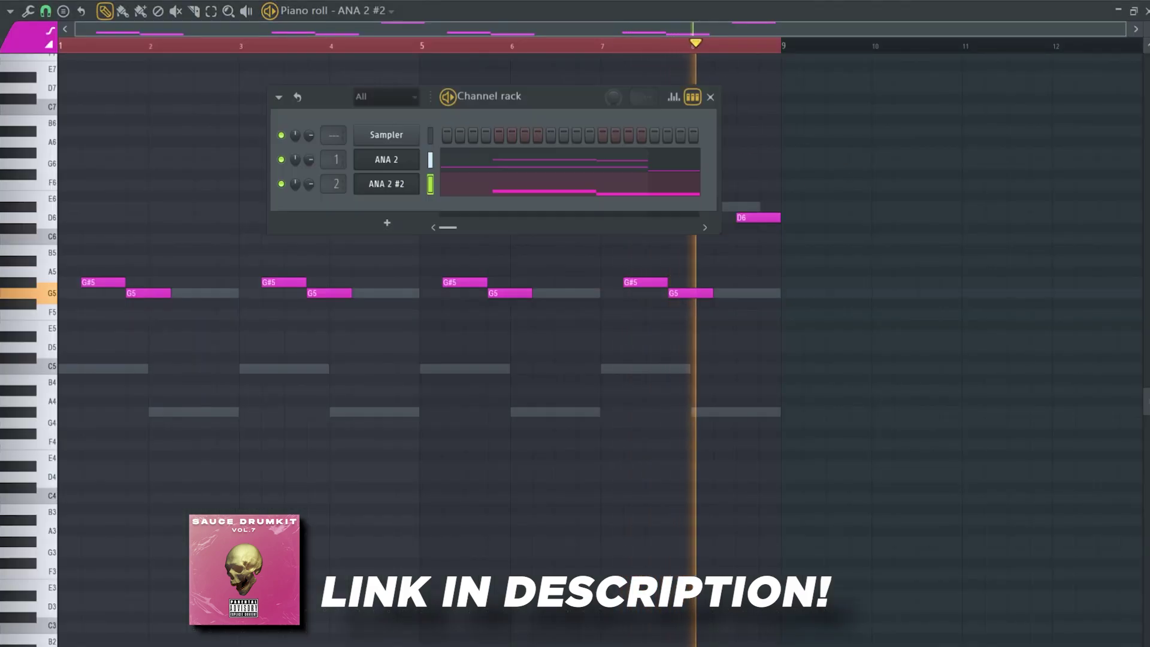
key(space)
click(432, 225)
key(Escape)
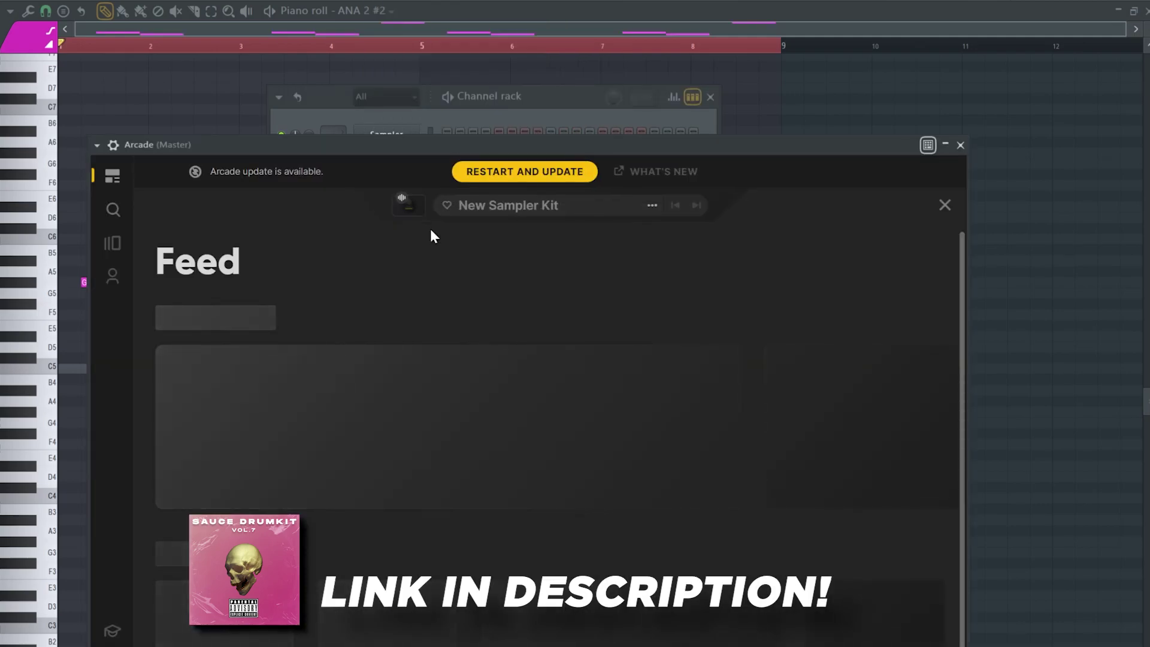
drag(400, 146, 401, 23)
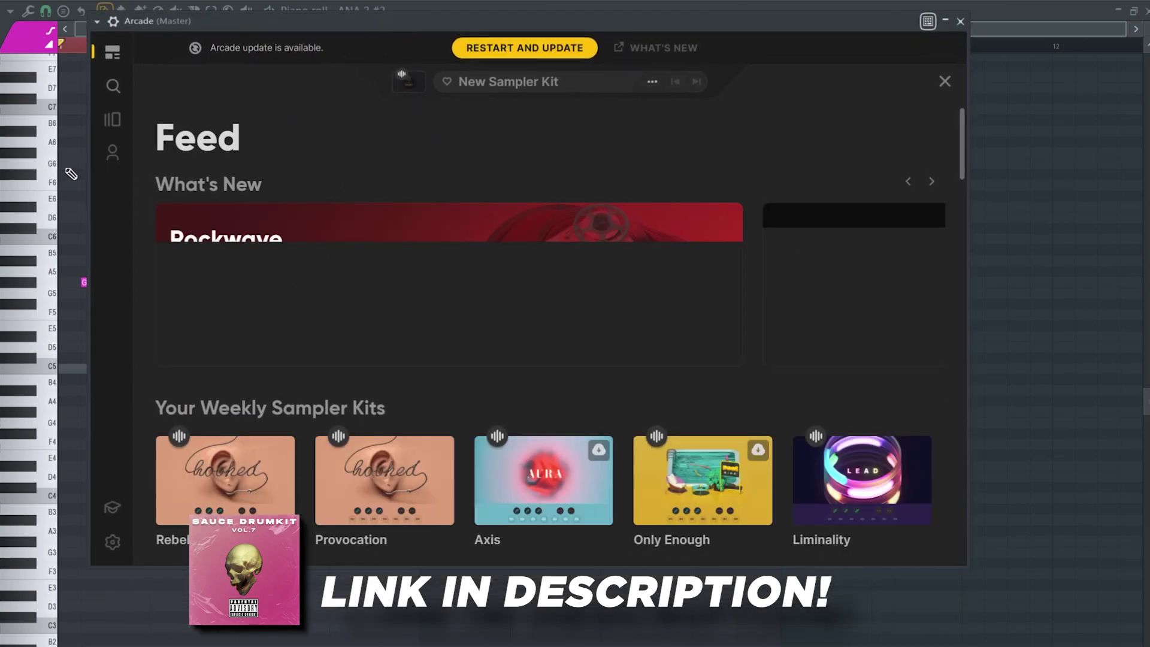
Browse Arcade's Lines to Distant Voices and load its Red Lotus sampler kit.
click(113, 120)
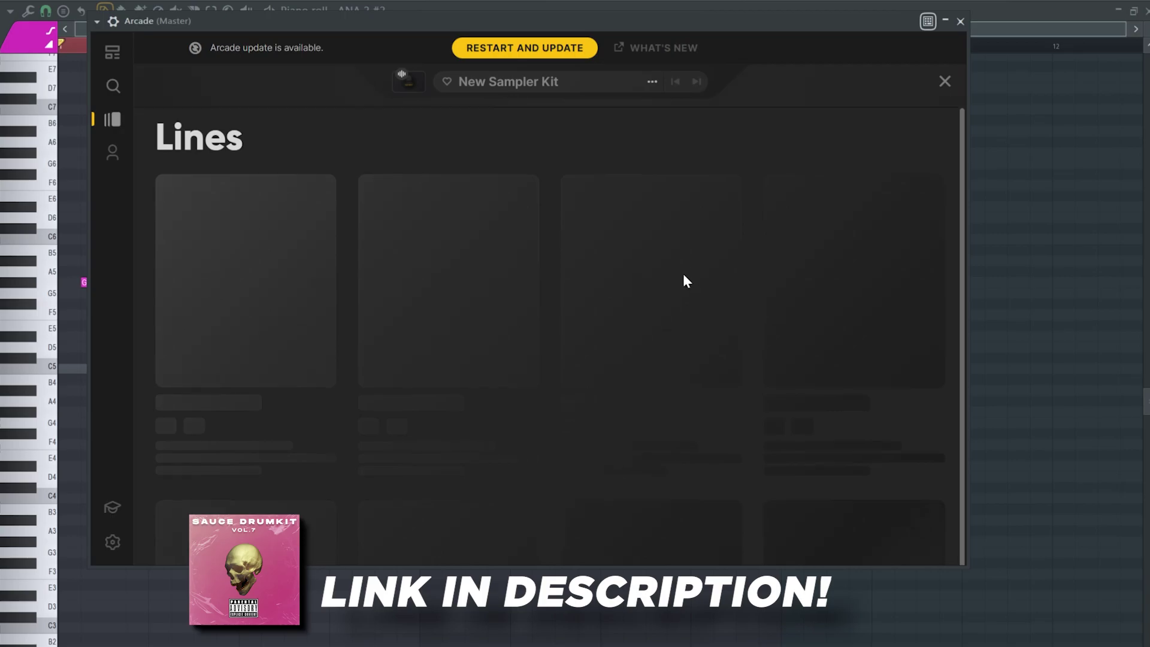
scroll(686, 278, down, 10)
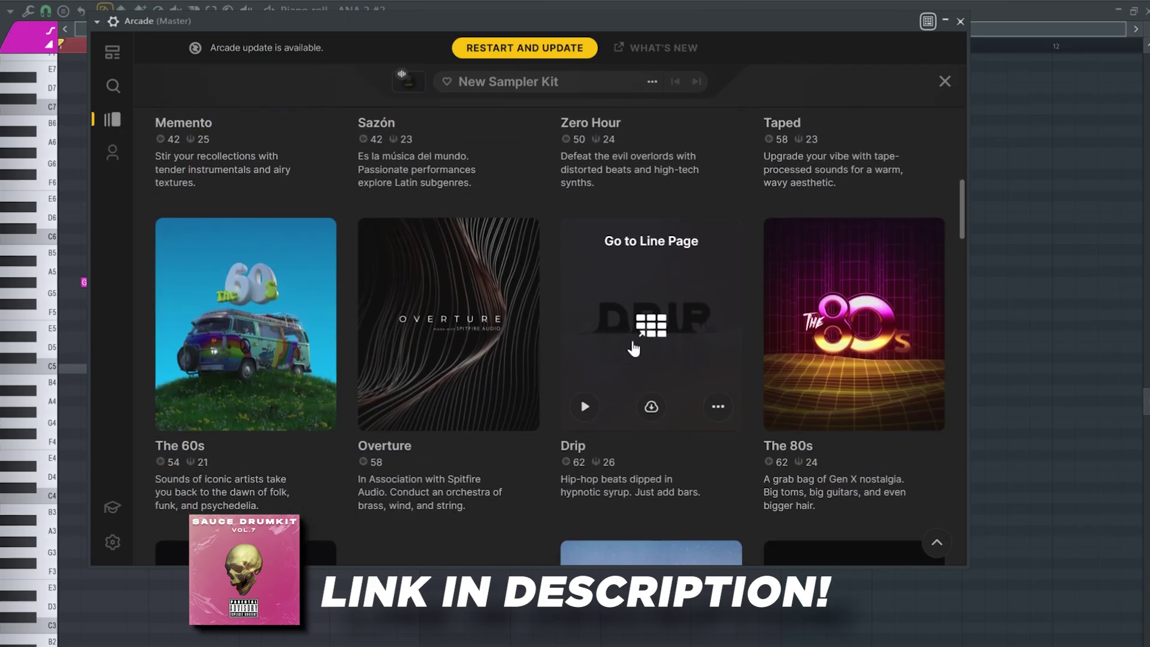
scroll(632, 351, down, 5)
click(652, 346)
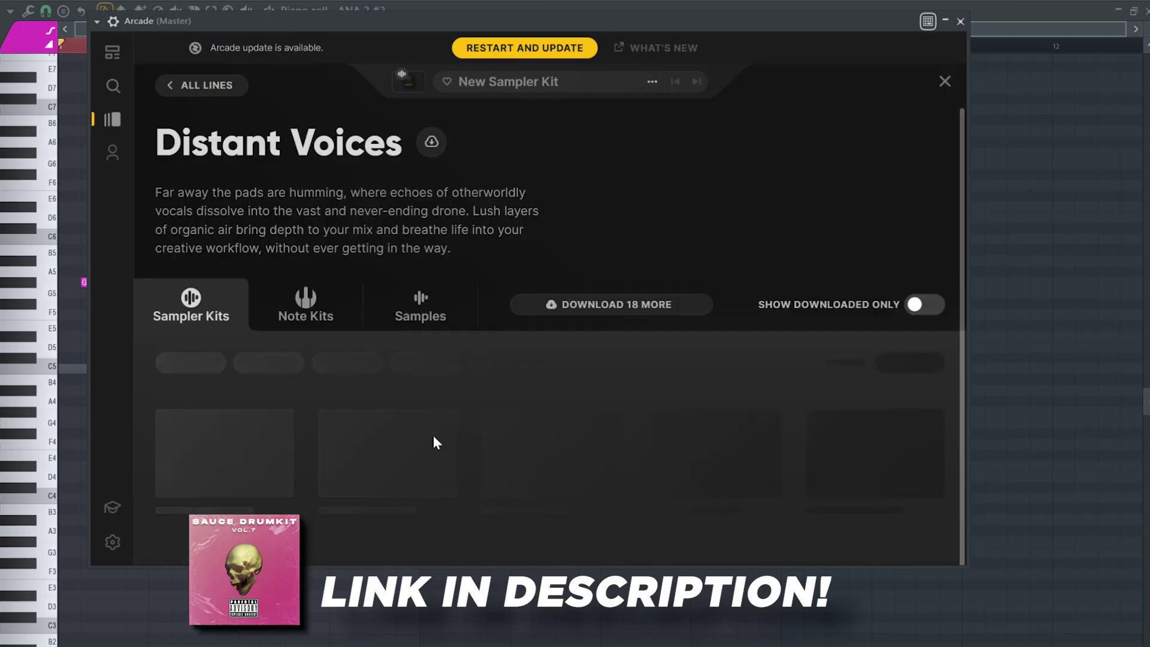
scroll(455, 407, down, 3)
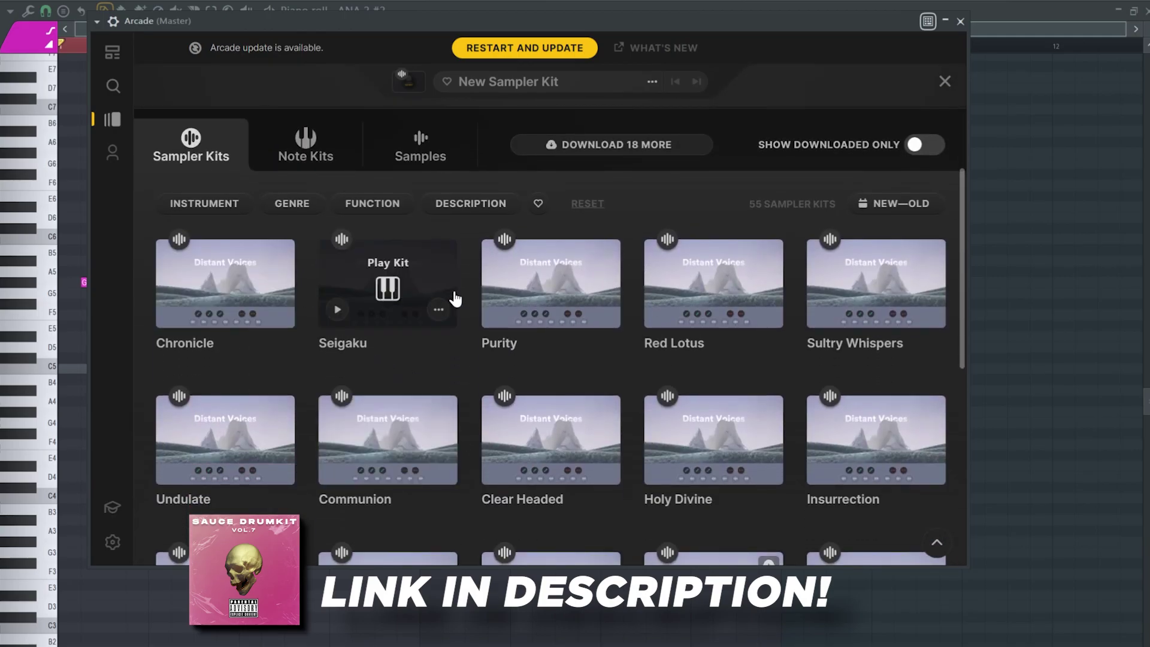
click(706, 289)
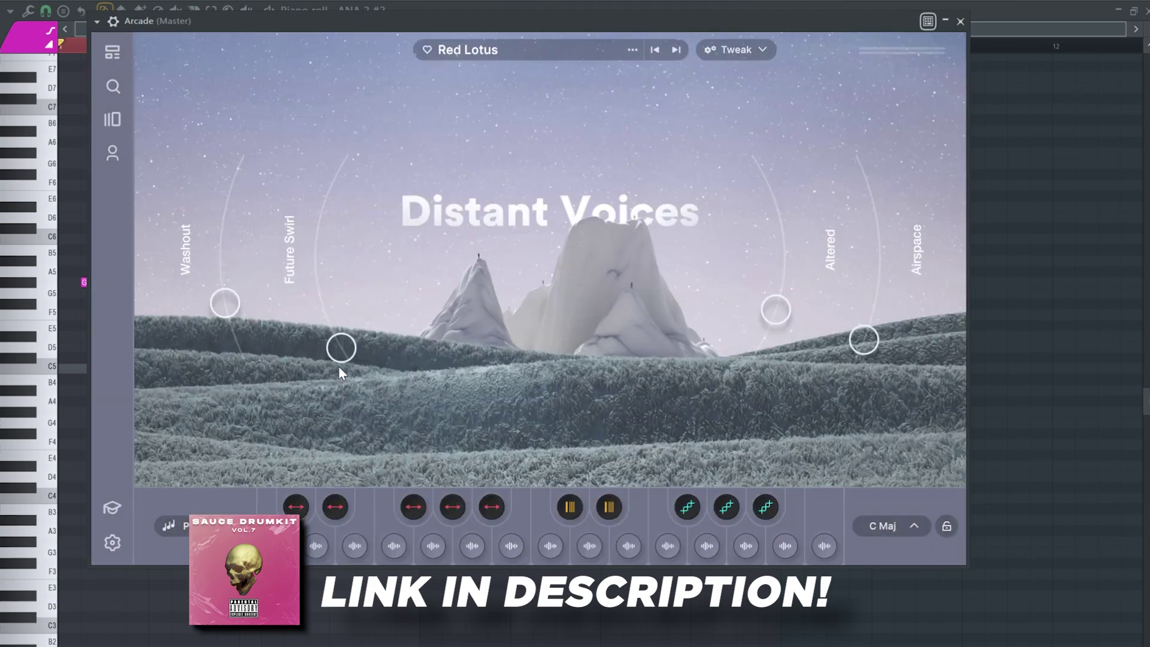
Set Arcade's session key to C minor.
click(892, 525)
click(928, 222)
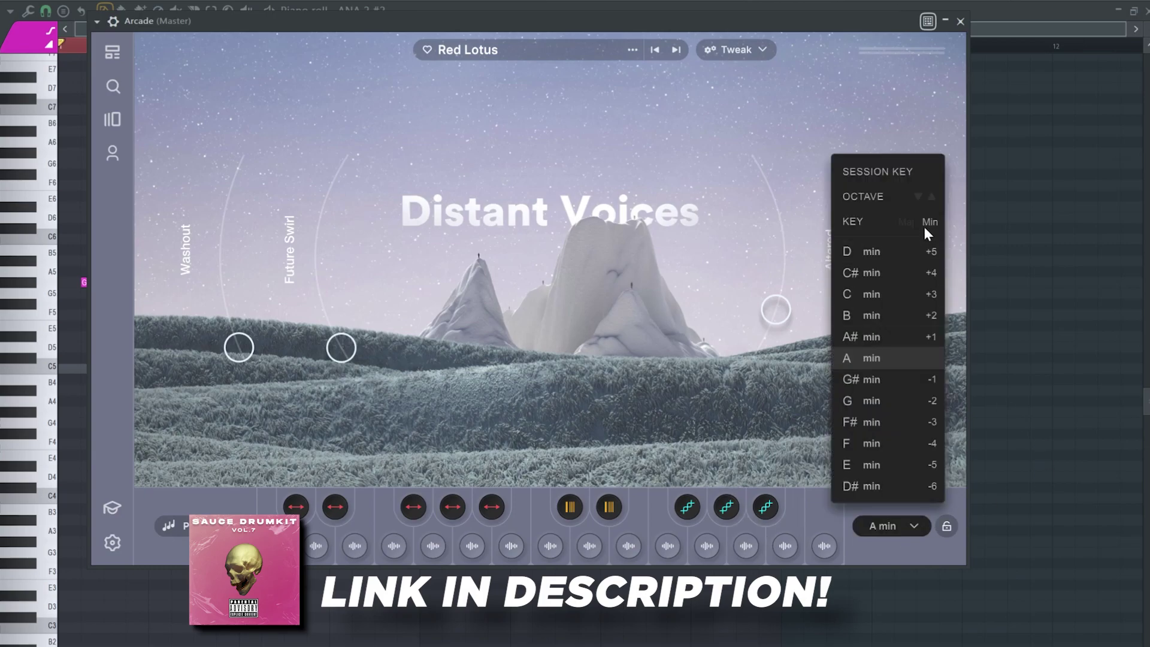
click(845, 296)
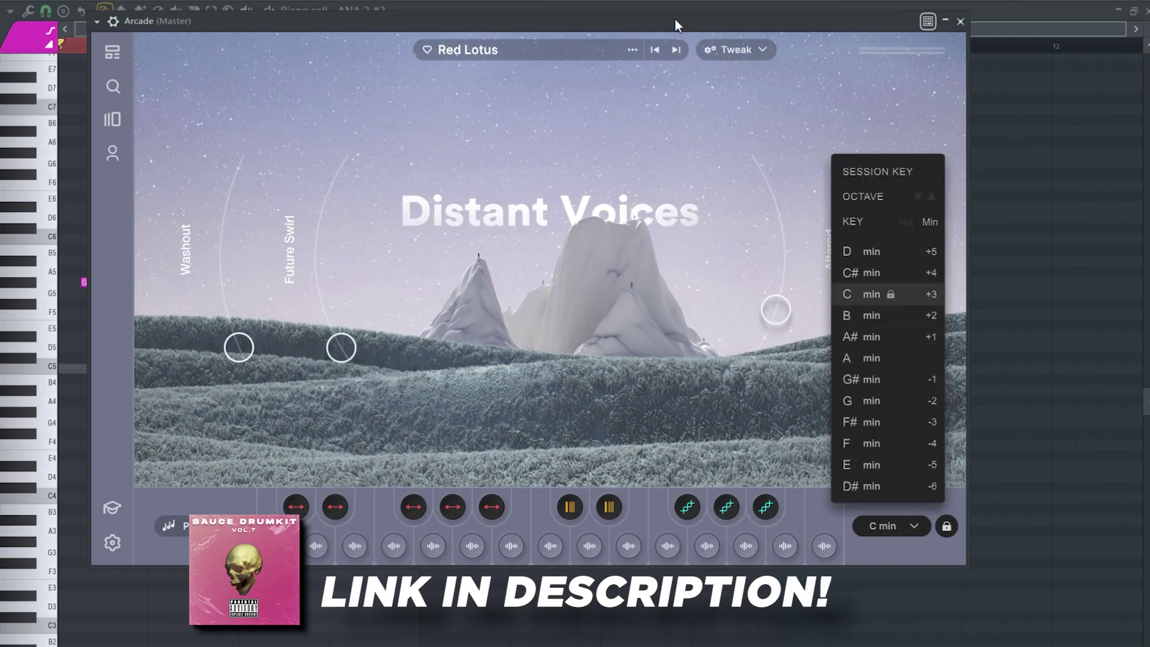
drag(674, 20, 672, 20)
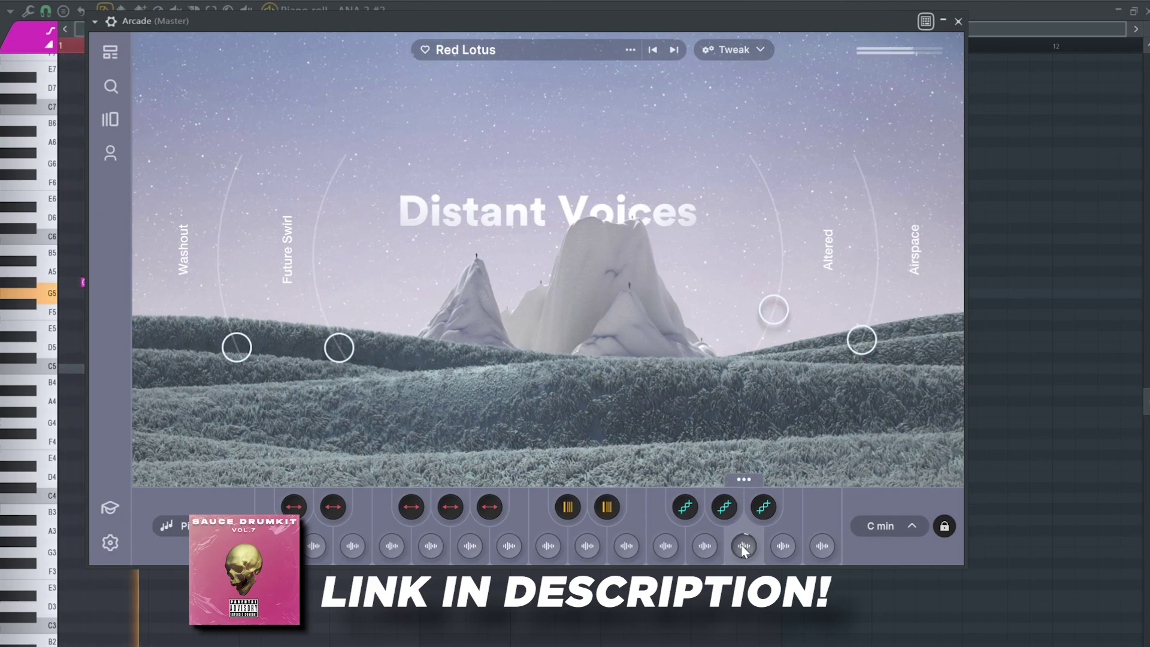
Audition Red Lotus samples, switch to the Sultry Whispers kit, audition its samples, and turn down its Long Dark control.
click(782, 547)
click(668, 552)
click(715, 546)
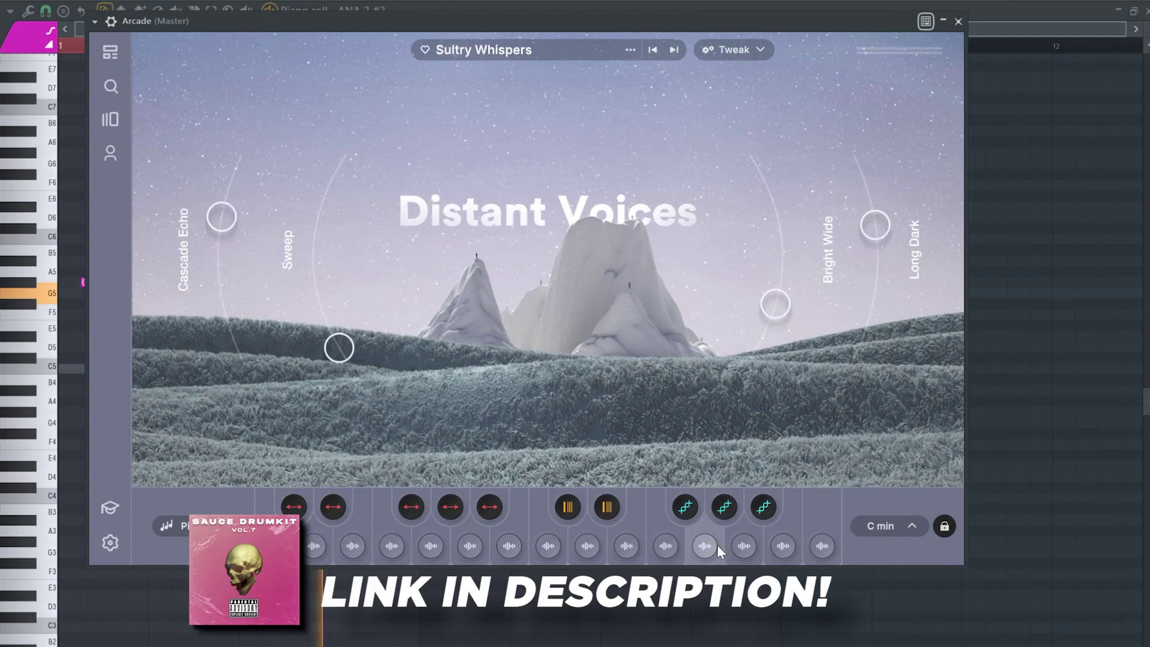
click(740, 546)
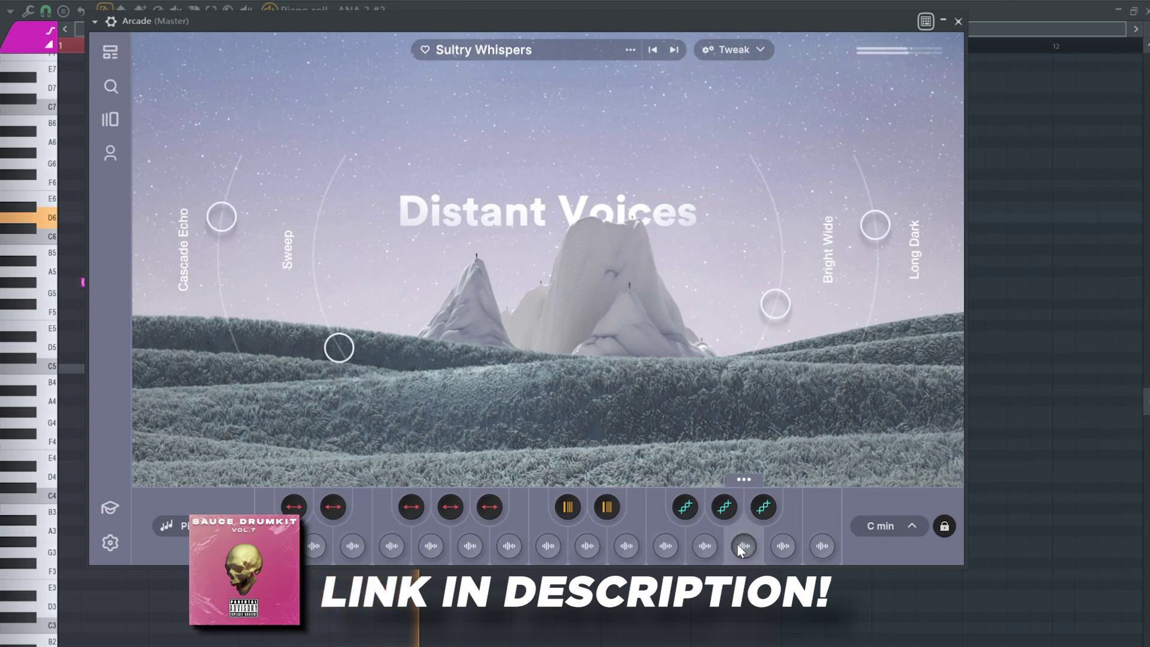
drag(872, 310, 863, 355)
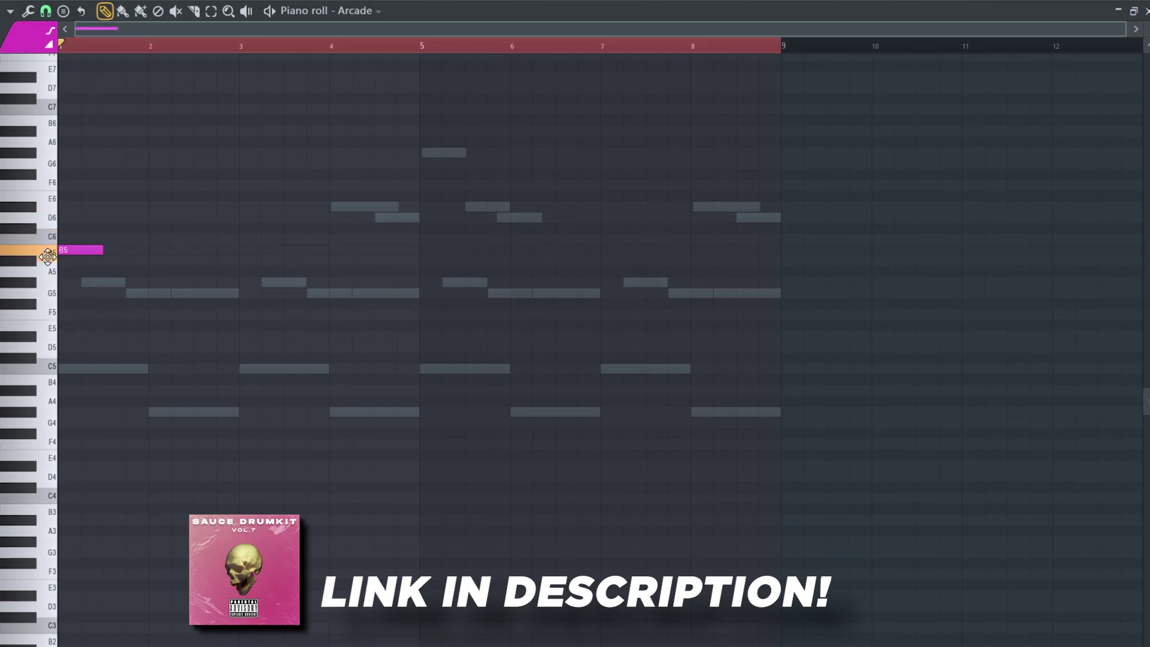
Lengthen the Arcade part's B5 note to two bars and move it to start at bar 2.
key(space)
drag(99, 249, 231, 274)
key(space)
click(103, 250)
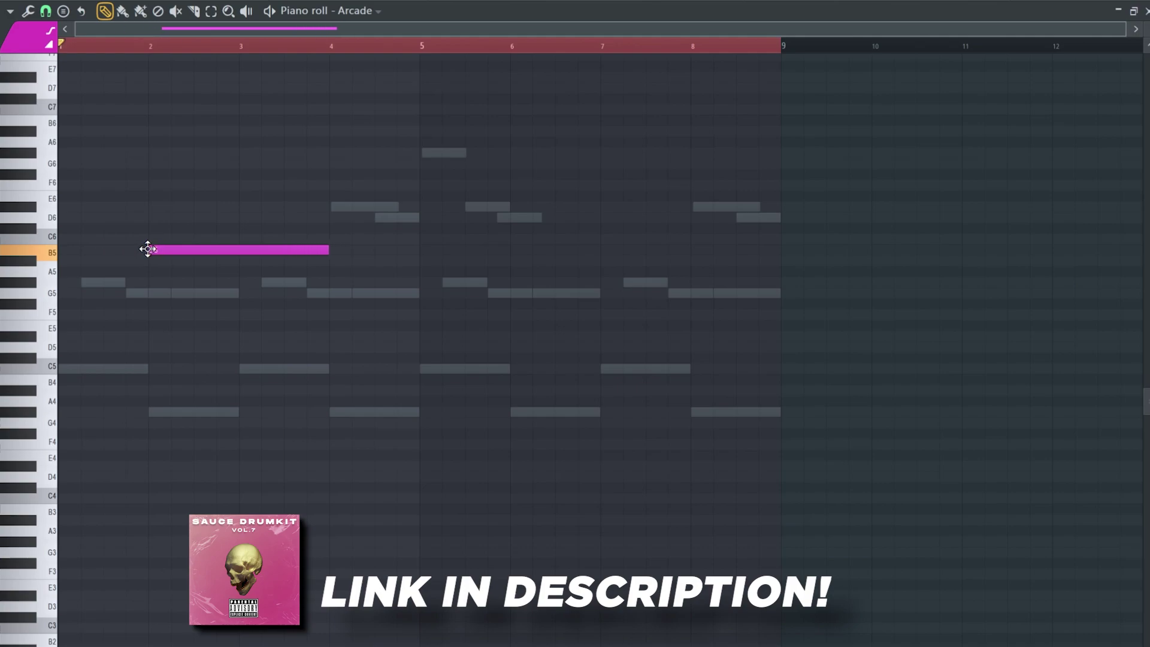
Add an A5 note in bar 1 of the Arcade part and trim it to one bar long.
drag(150, 284, 59, 271)
key(space)
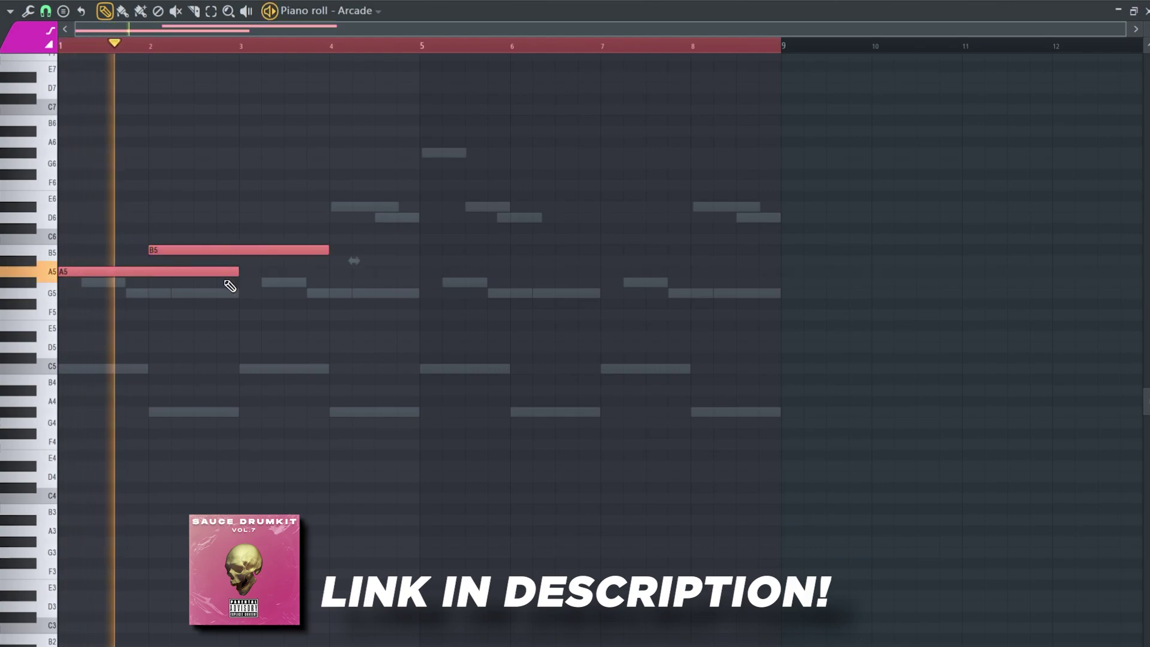
drag(234, 272, 151, 281)
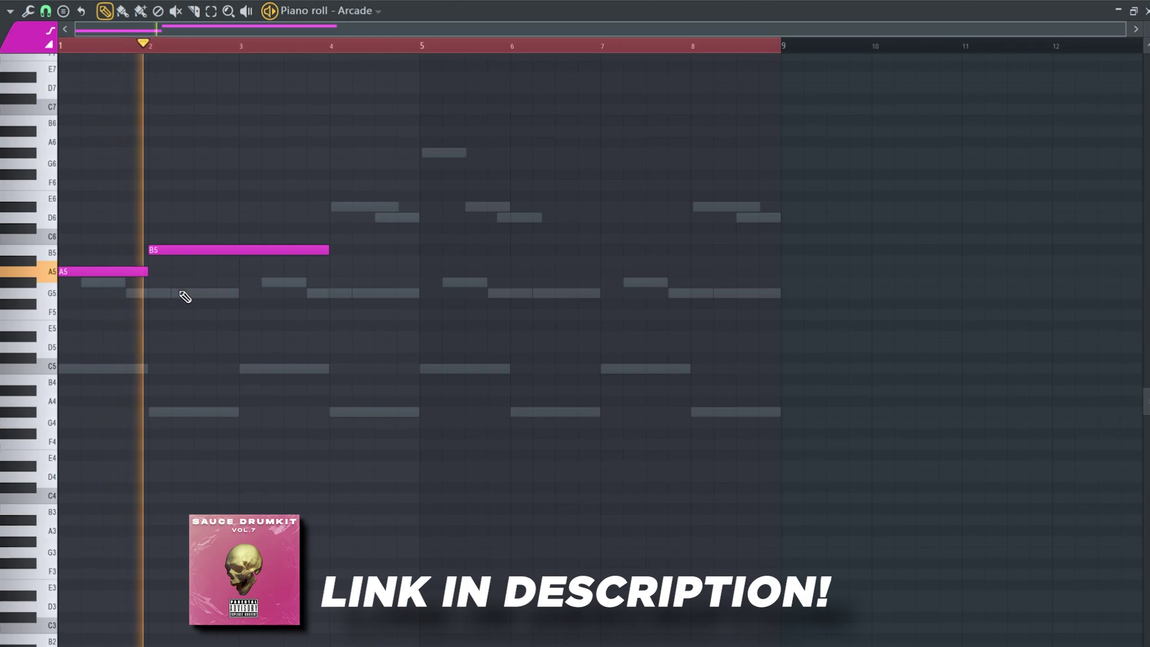
key(space)
Set the piano roll snap to Line and re-place the two-bar B5 note about half a beat before bar 2.
scroll(173, 297, up, 2)
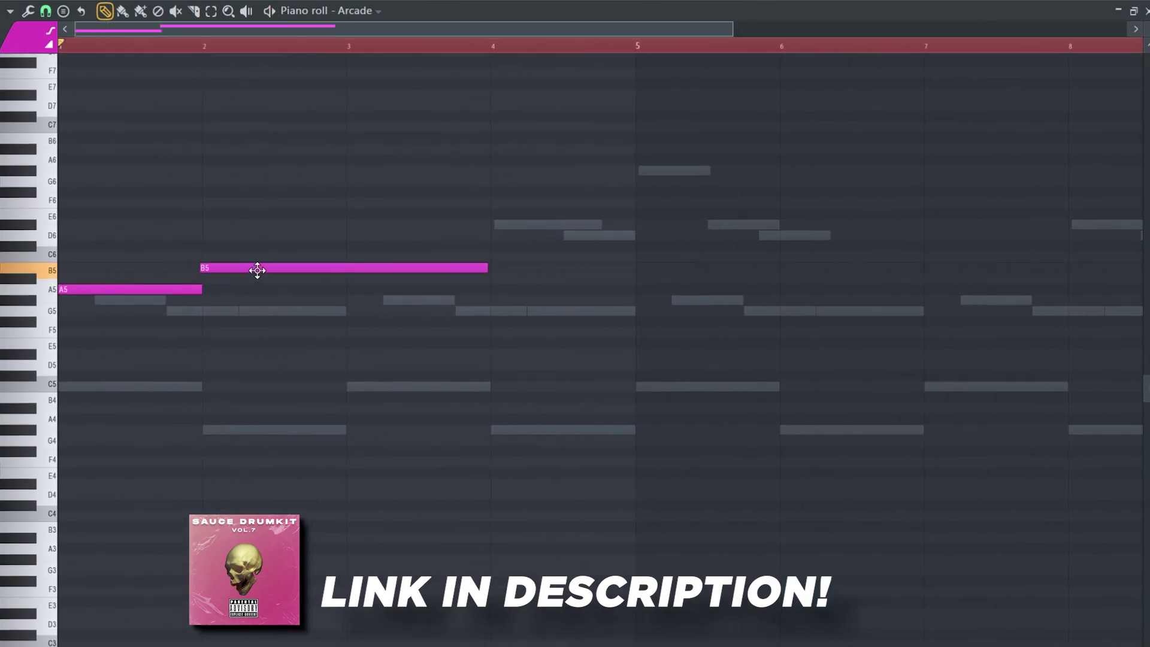
click(46, 10)
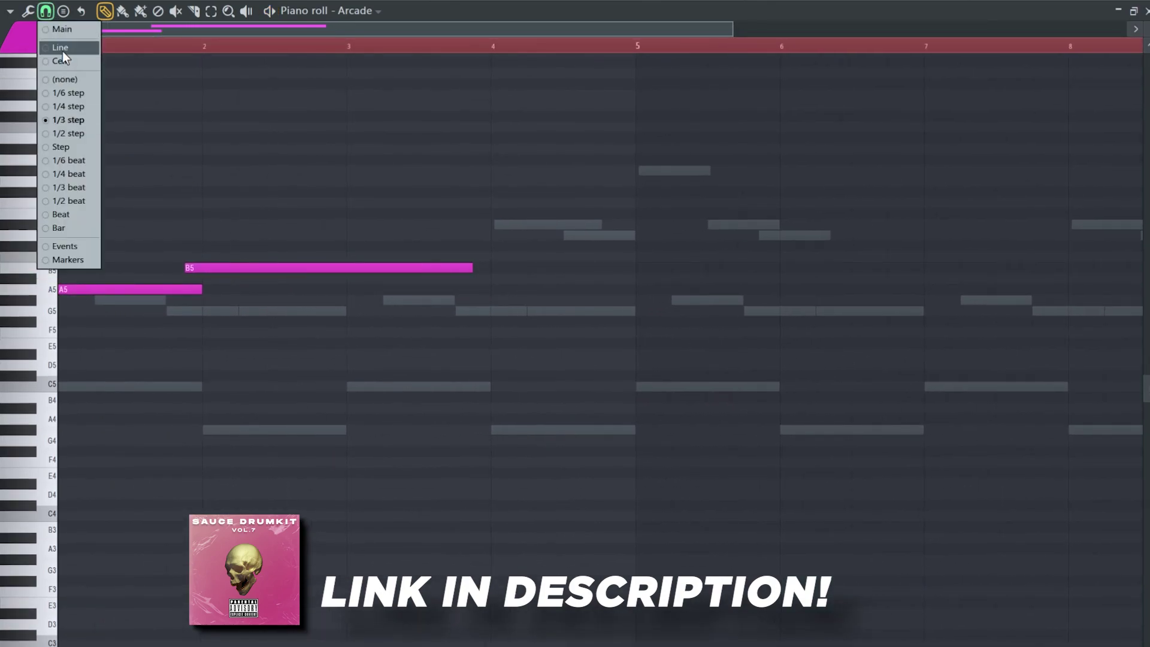
click(63, 51)
right_click(188, 268)
scroll(274, 290, up, 4)
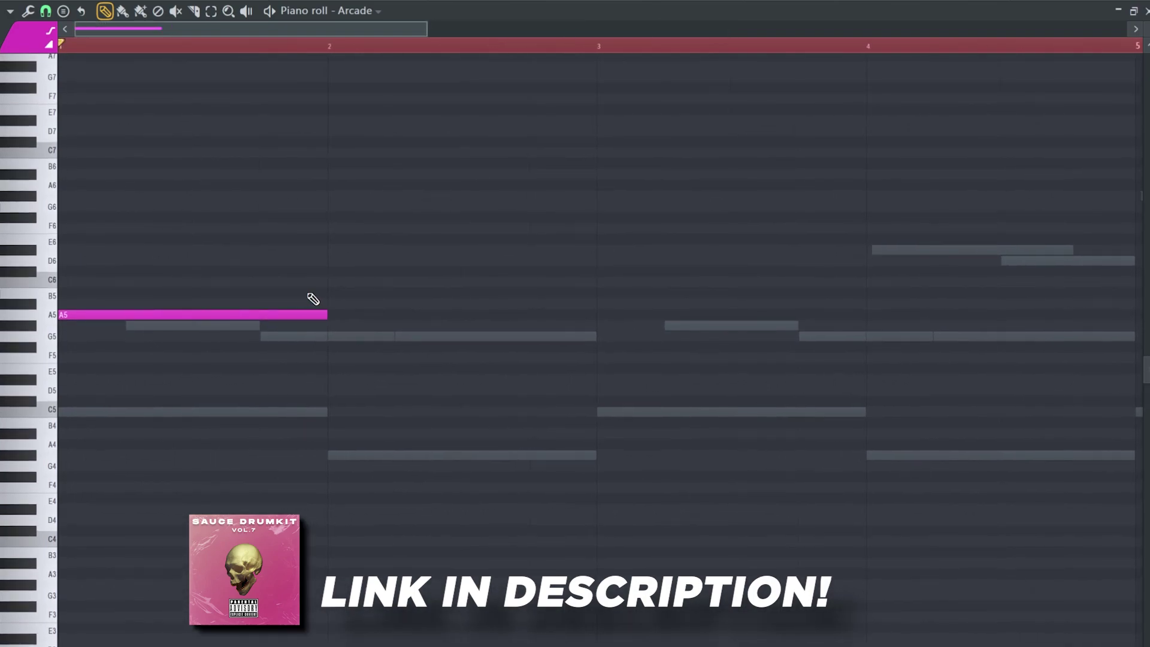
click(309, 295)
Trim the A5 note to end where B5 begins, and shorten B5 to end at the start of bar 3.
key(space)
scroll(317, 275, down, 4)
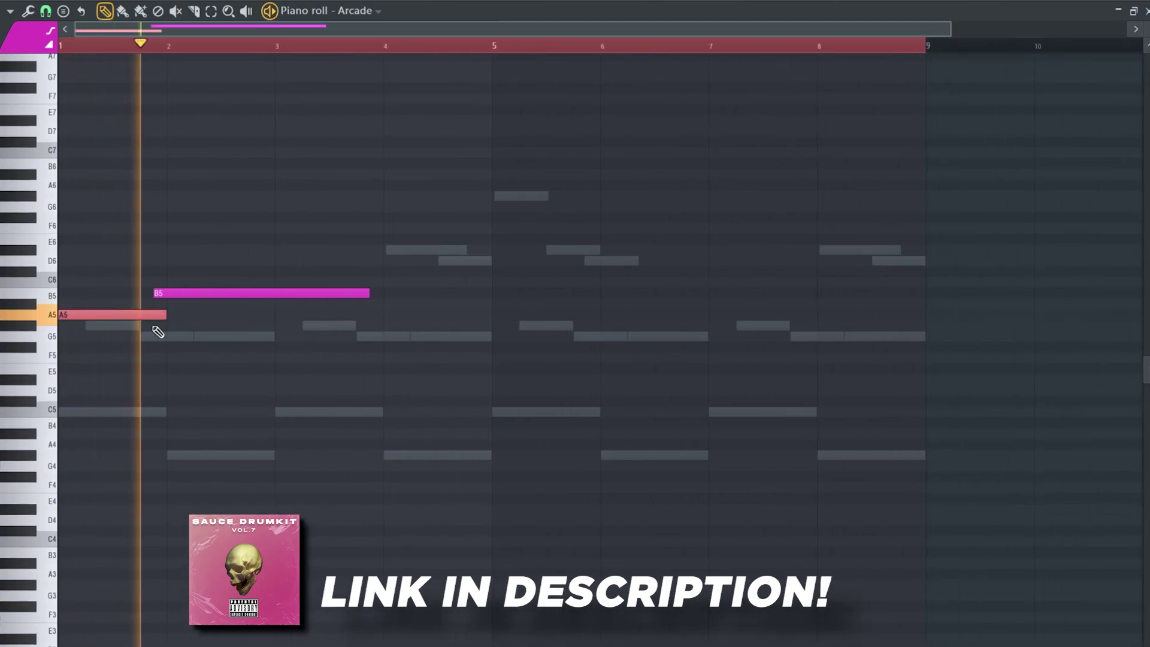
drag(166, 314, 153, 315)
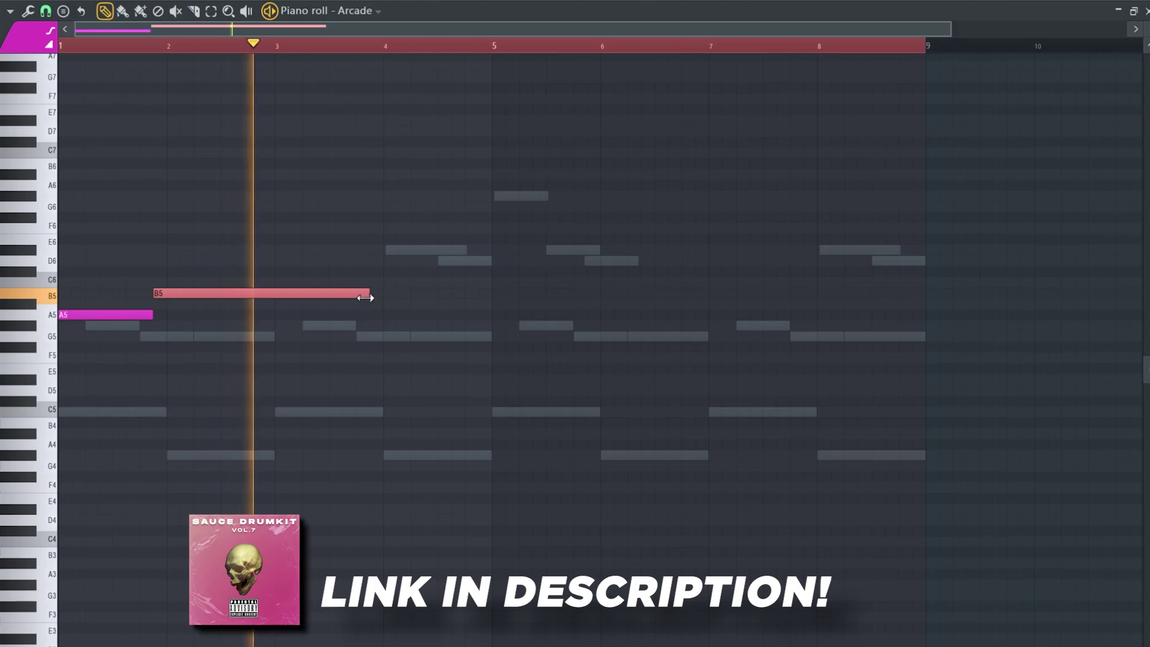
drag(365, 297, 287, 308)
key(space)
Try a C6 note slightly over one bar long at the start of bar 3.
scroll(242, 325, down, 2)
drag(237, 336, 239, 476)
right_click(245, 484)
drag(242, 256, 237, 282)
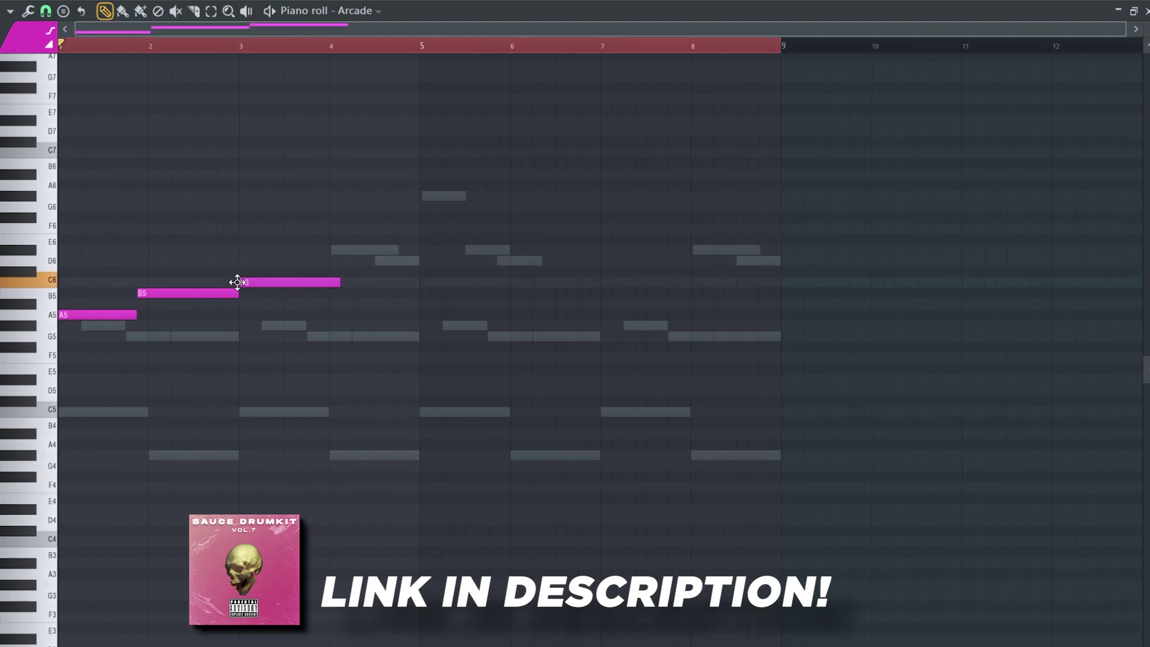
key(space)
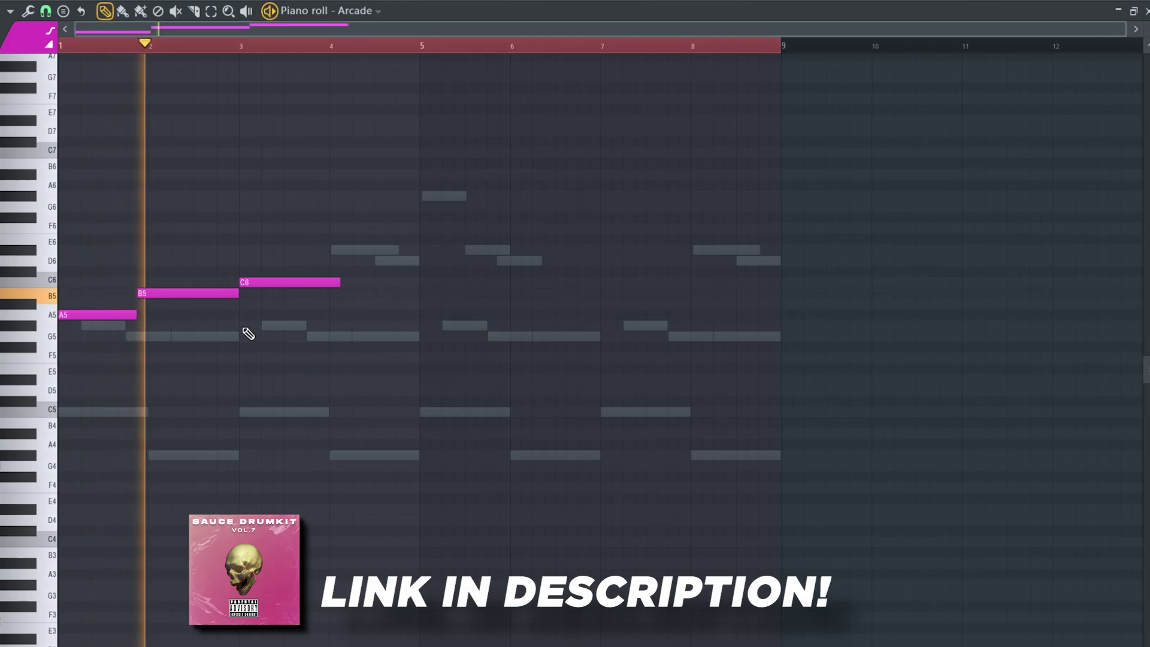
right_click(336, 284)
key(space)
Duplicate the A5 and B5 notes of bars 1 and 2 into bars 3 and 4.
key(space)
key(ctrl+a)
key(ctrl+b)
click(440, 264)
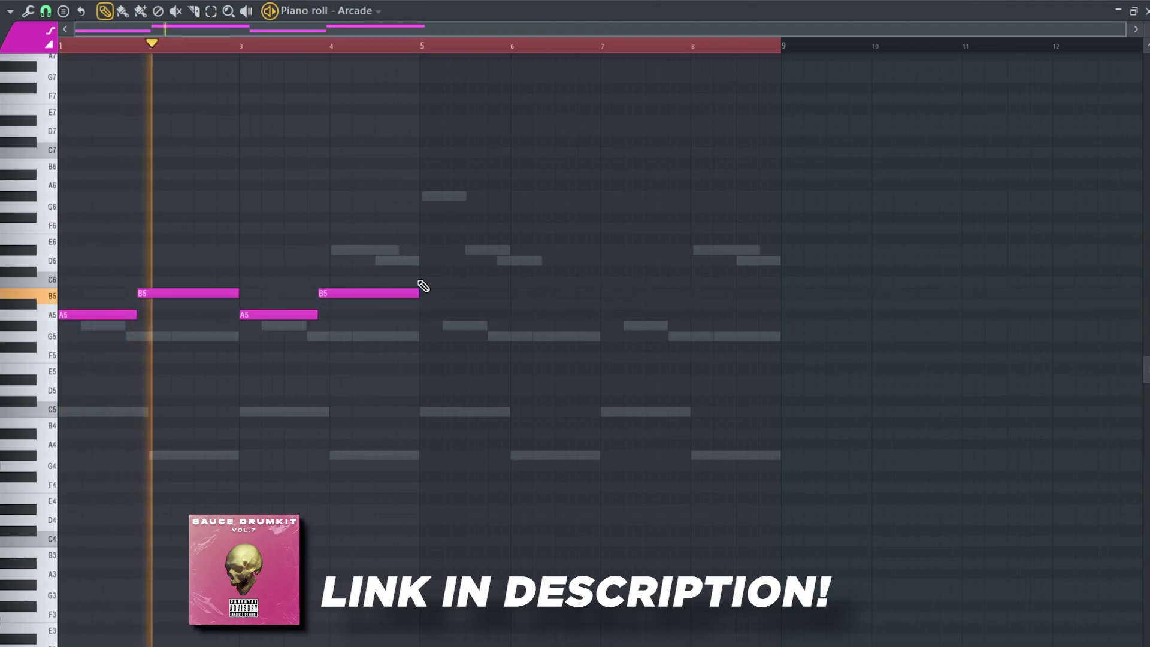
Extend the second A5 to fill bar 3, and turn the copied B5 into an E5 filling bar 4.
mouse_move(329, 295)
mouse_down()
mouse_move(351, 282)
mouse_move(340, 282)
mouse_up()
drag(429, 282, 341, 372)
key(space)
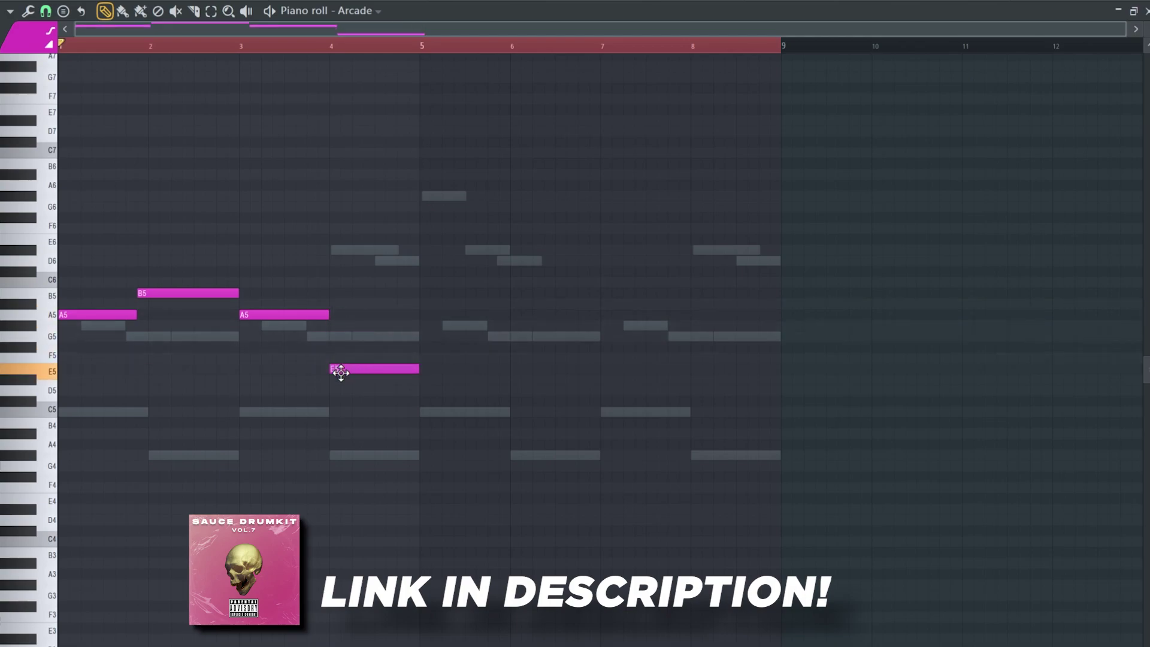
key(space)
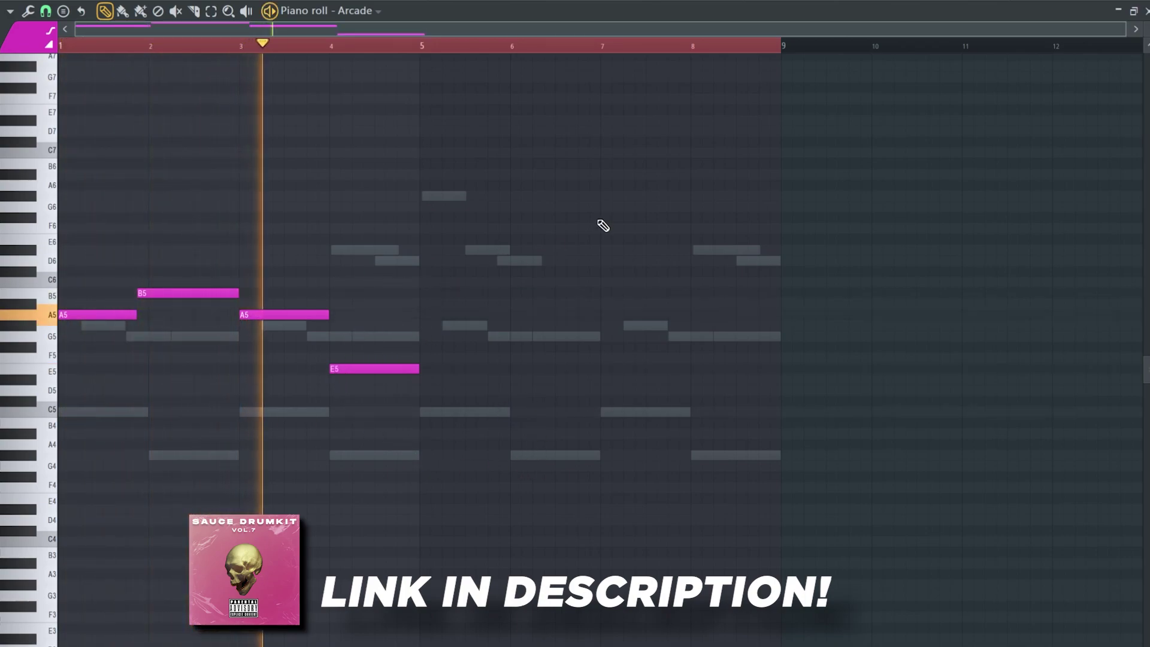
Copy the four-bar Arcade phrase from bars 1 to 4 into bars 5 to 8.
drag(513, 203, 82, 465)
key(space)
mouse_move(77, 315)
mouse_down()
mouse_move(669, 273)
mouse_move(436, 297)
mouse_up()
click(402, 284)
Shorten the A5 notes in bars 3 and 7 to end about a quarter beat before the next bar, and play the part.
scroll(693, 326, up, 8)
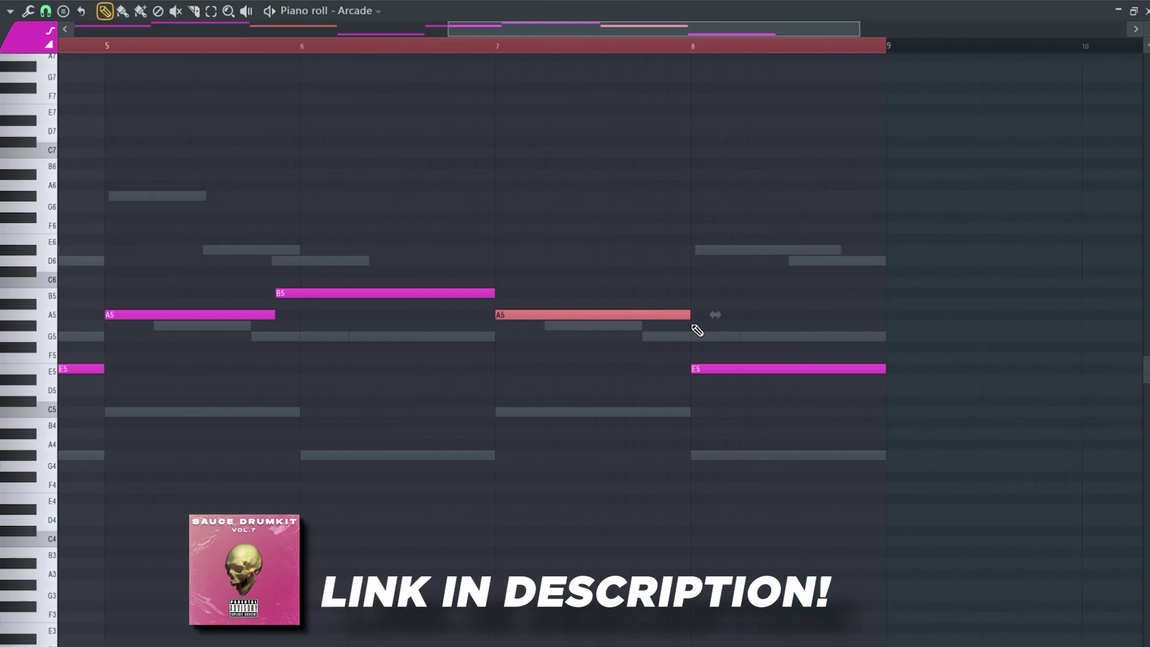
drag(692, 316, 654, 315)
key(space)
scroll(595, 368, down, 8)
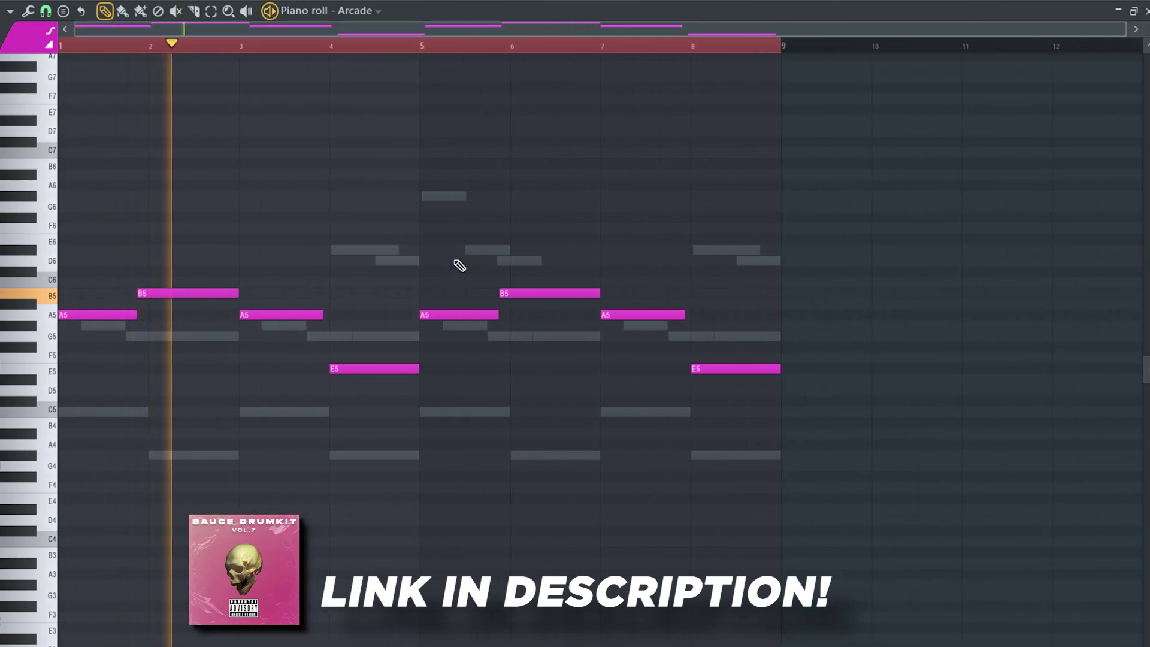
scroll(659, 221, up, 2)
scroll(659, 221, down, 1)
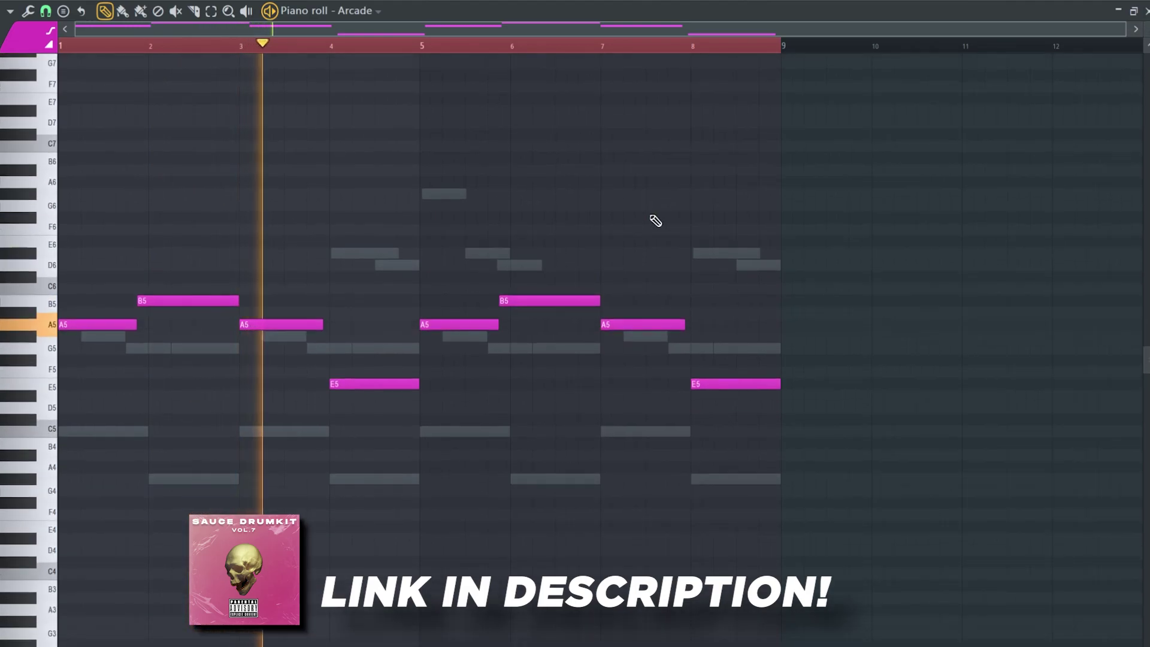
Raise the E5 note in bar 8 to G5 and play the part through.
scroll(626, 232, up, 3)
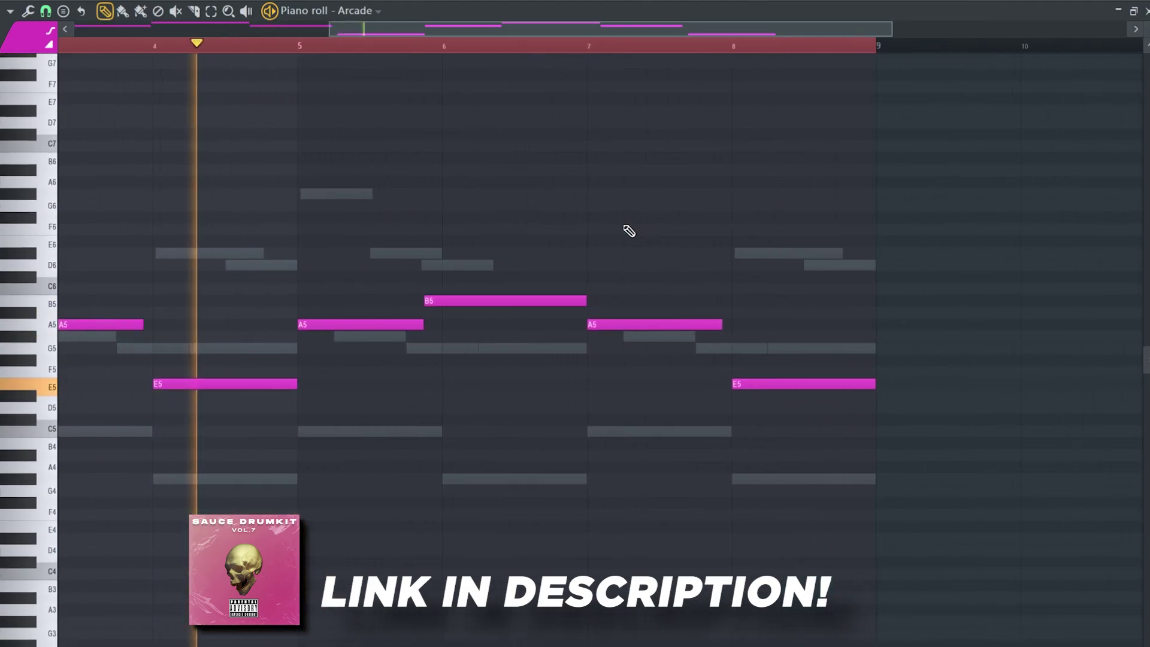
scroll(621, 234, down, 3)
scroll(619, 245, down, 1)
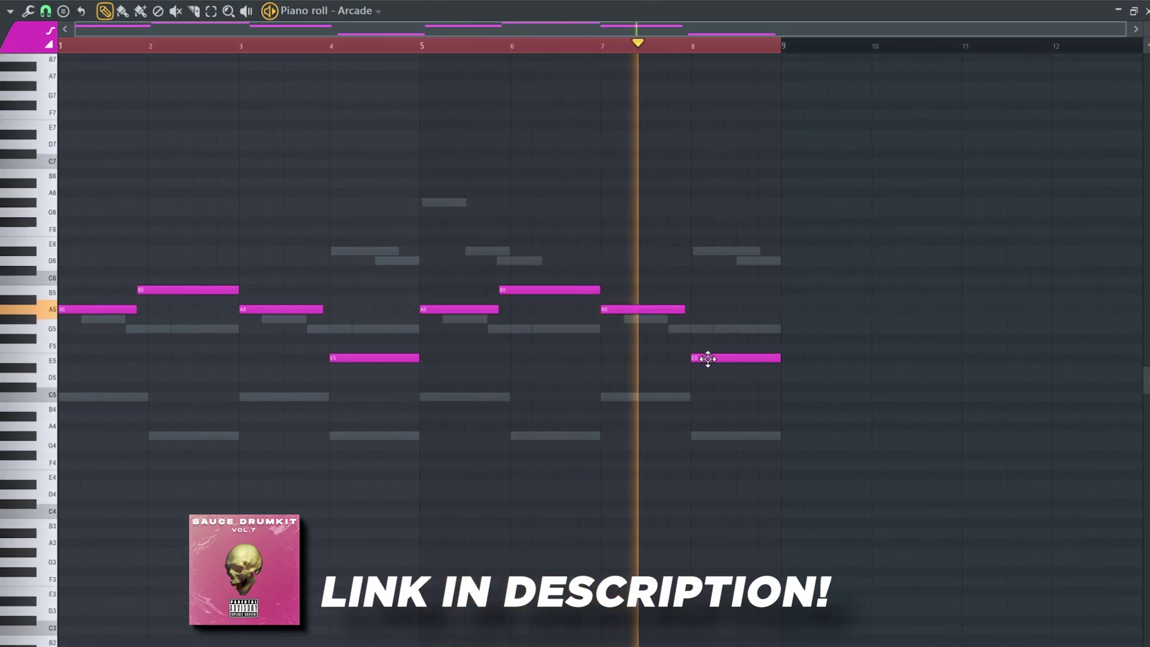
key(space)
drag(709, 357, 706, 432)
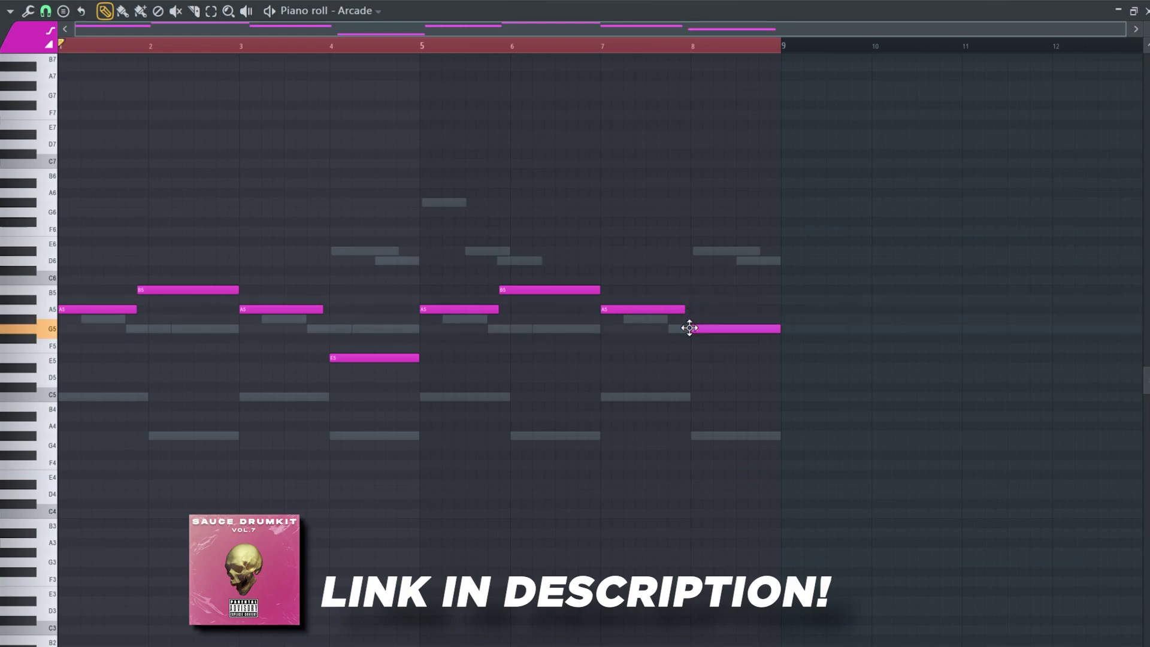
key(space)
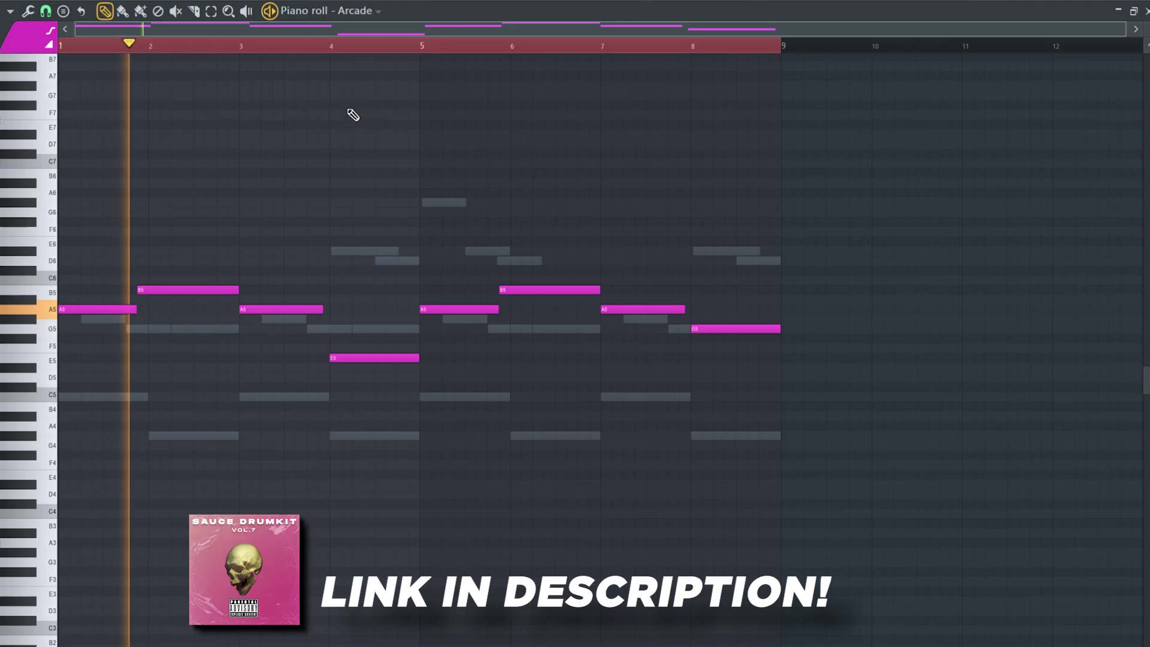
scroll(224, 225, up, 3)
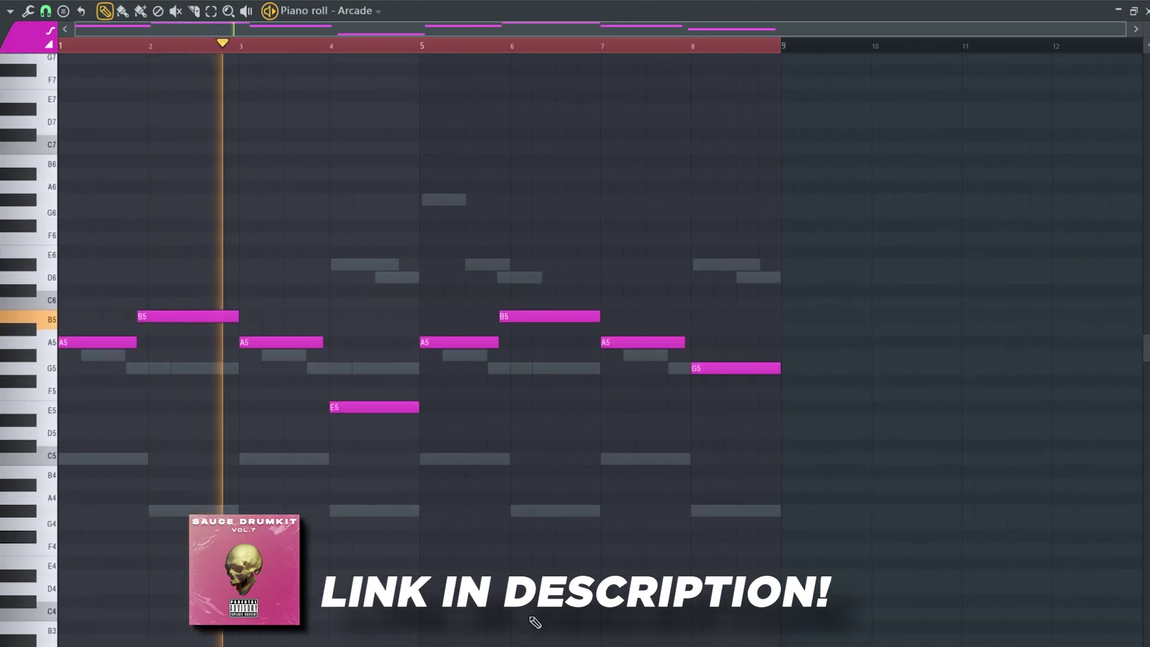
mouse_move(561, 645)
mouse_down()
mouse_move(561, 535)
mouse_move(539, 644)
mouse_up()
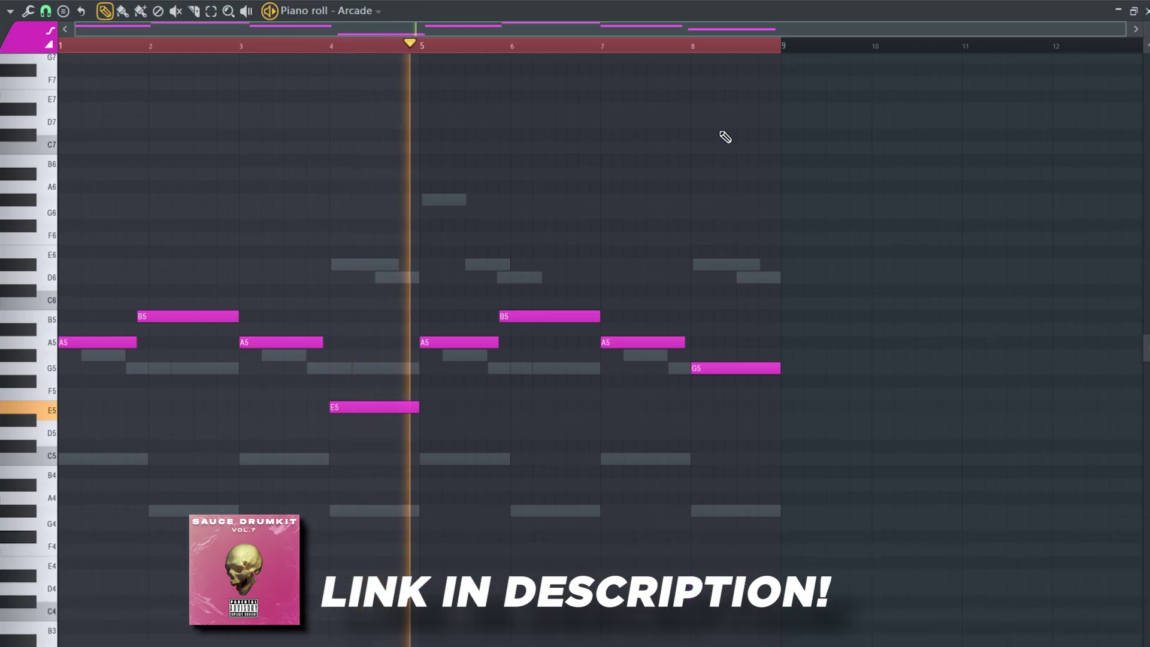
click(254, 185)
key(ctrl+z)
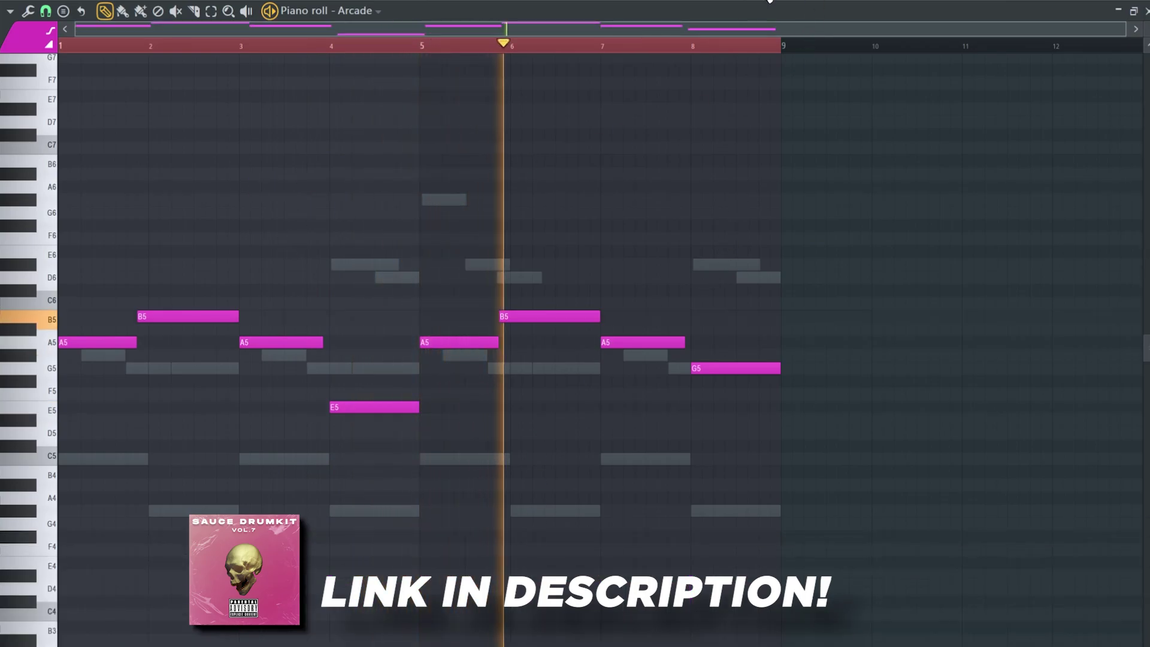
Route the Arcade channel to its own mixer track, move that track to insert 3, and lower its fader.
key(F7)
key(ctrl+l)
key(F9)
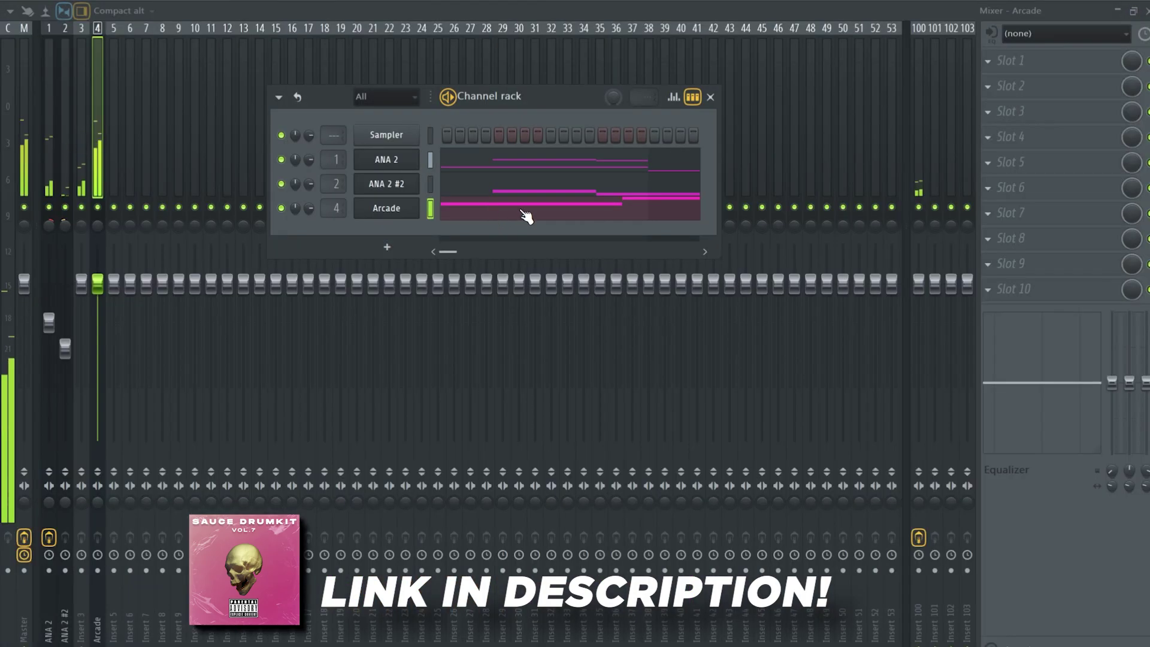
key(F6)
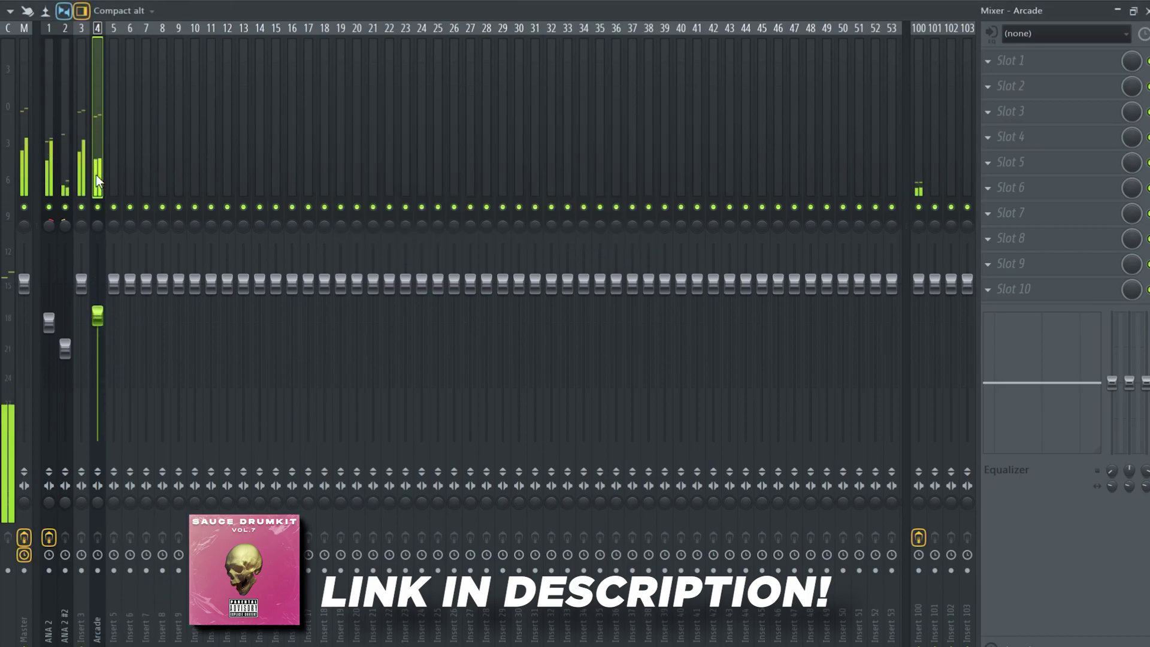
key(alt+Left)
drag(81, 316, 84, 328)
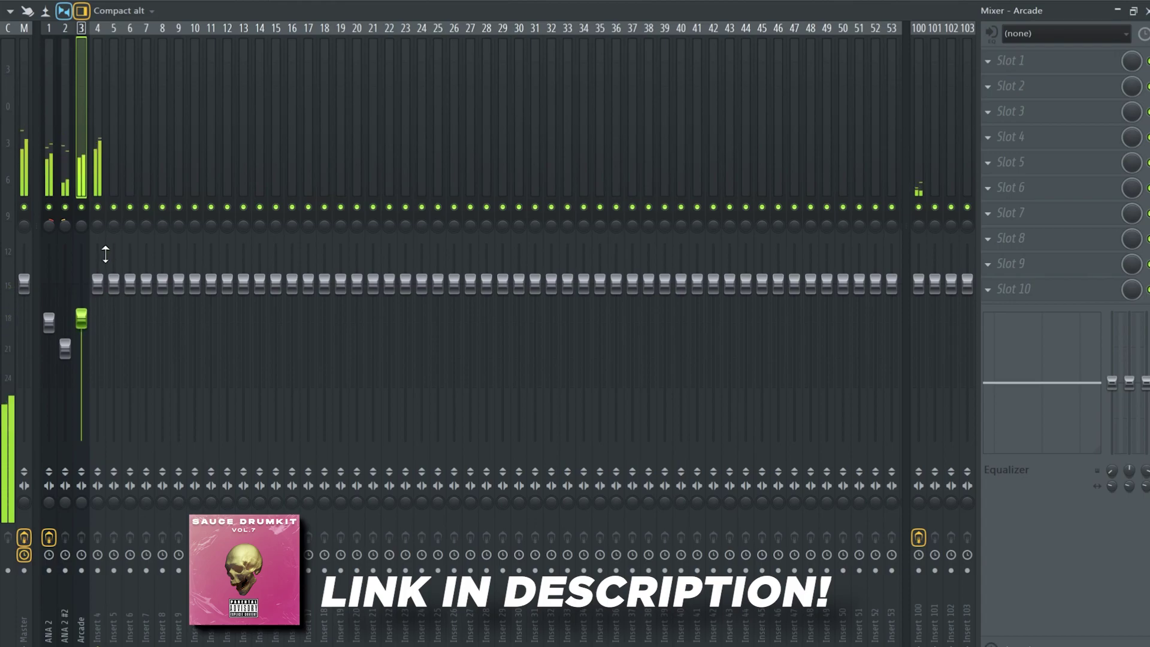
Add Fruity Stereo Enhancer to effect slot 3 of Insert 4.
click(105, 544)
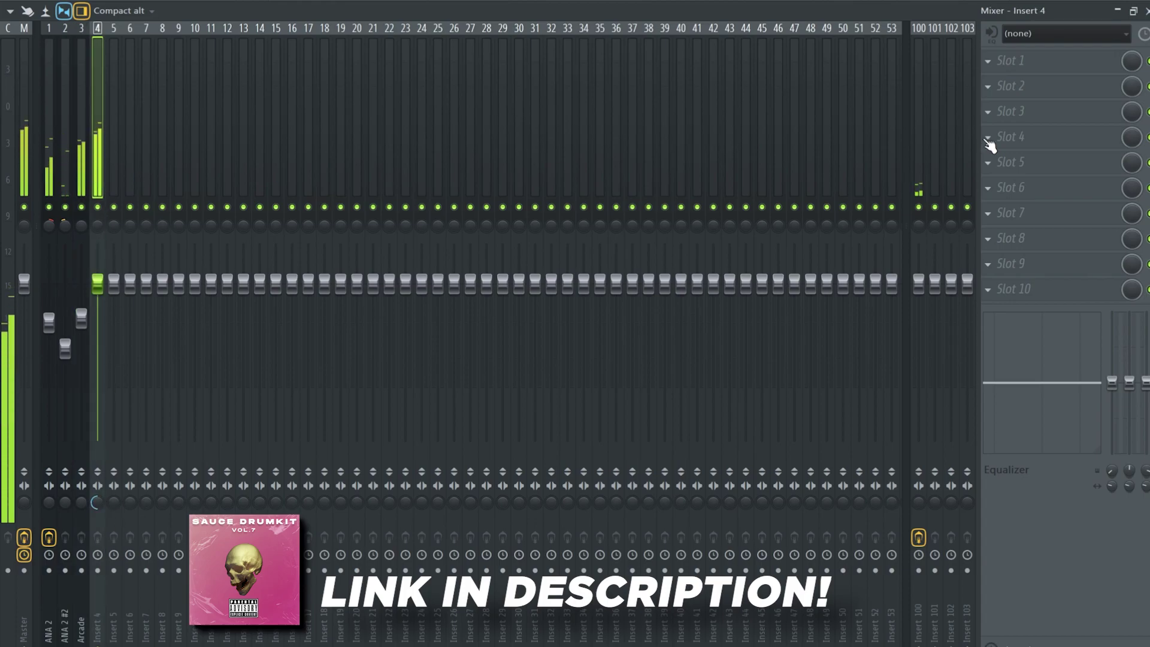
click(982, 142)
click(811, 244)
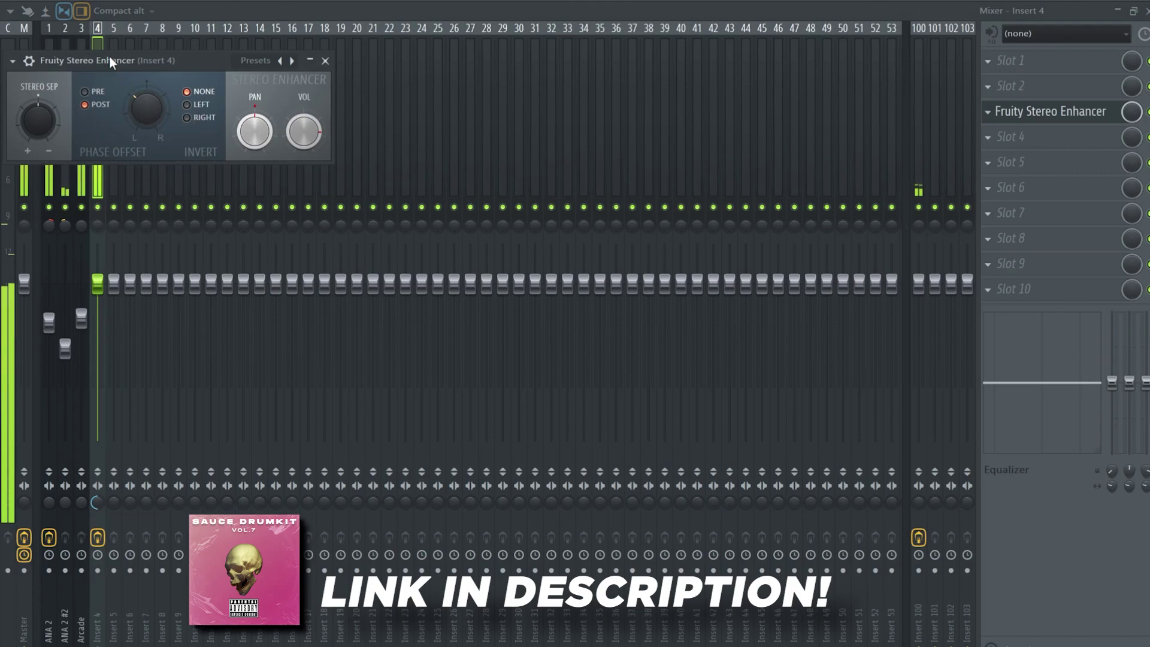
key(Escape)
Raise the ANA 2 track's fader and add Fruity Parametric EQ 2 to its effect slot 5.
click(47, 177)
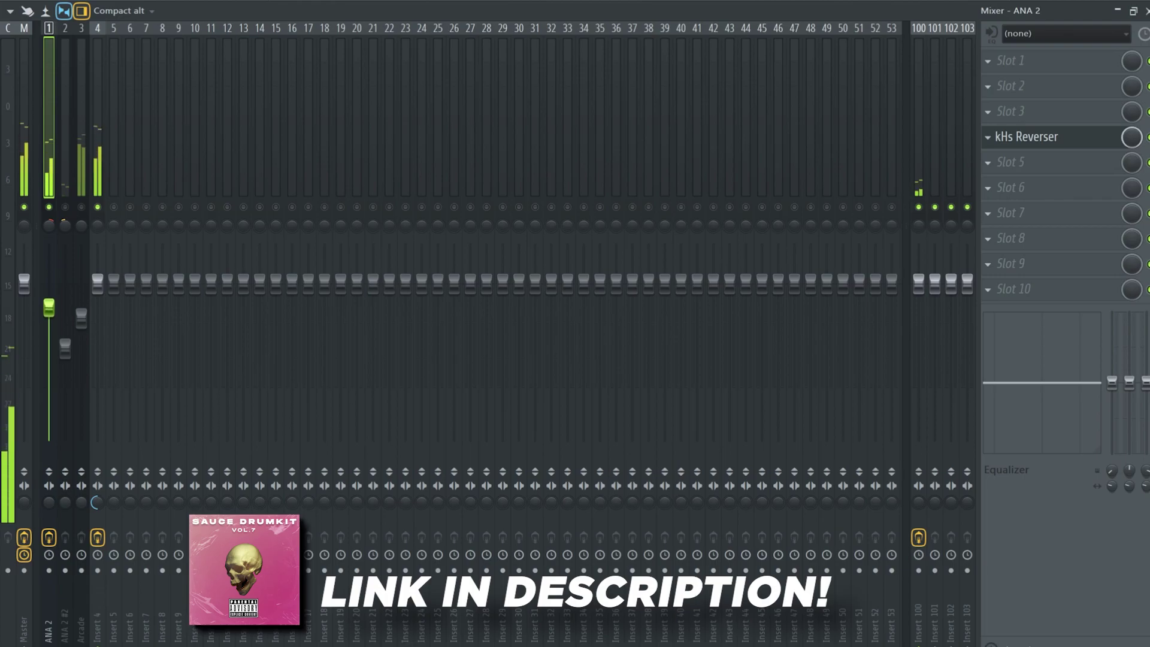
click(1068, 160)
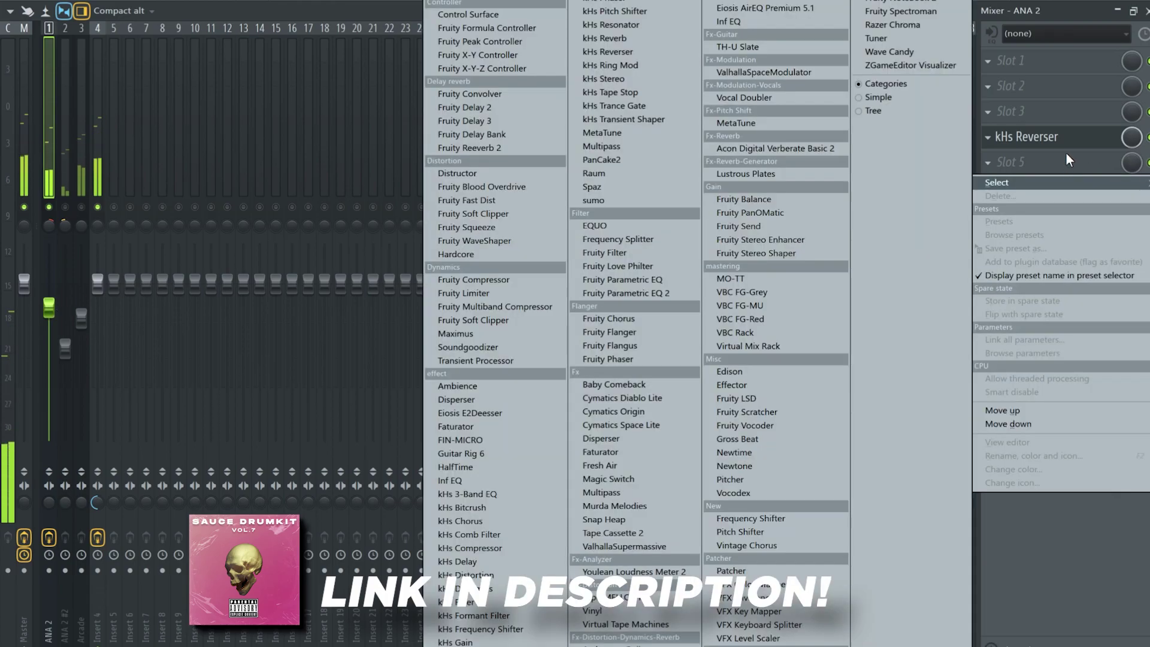
click(596, 297)
drag(334, 76, 502, 56)
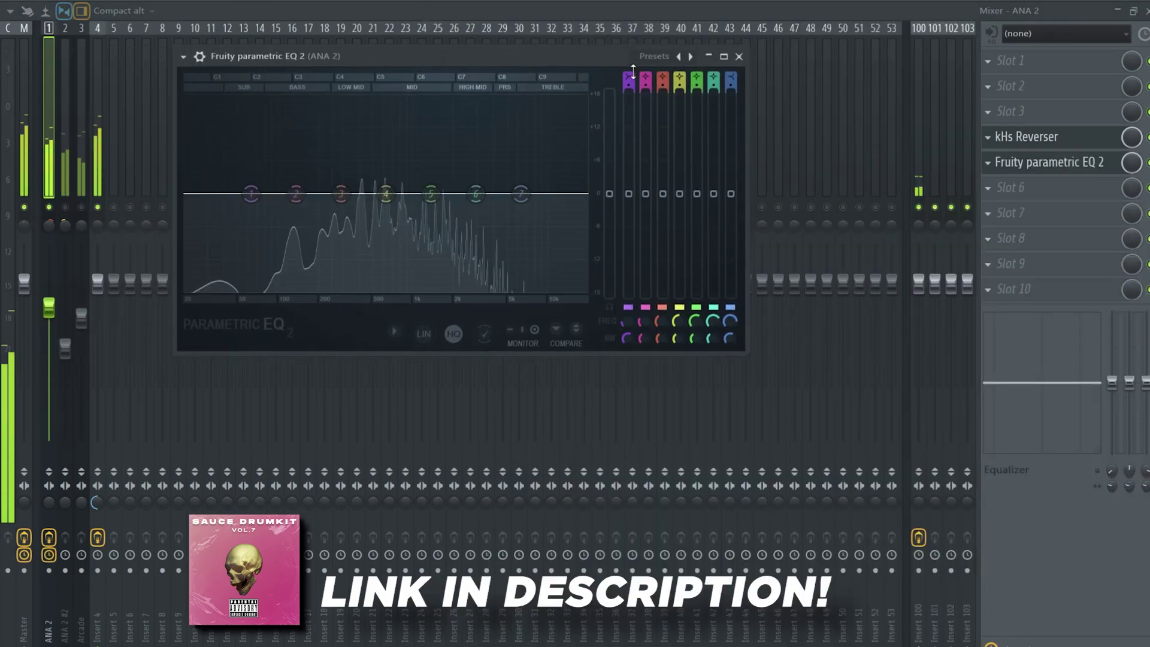
Roll off ANA 2's lows with EQ band 1, slightly dip bands 3 and 4 (band 4 at 454 Hz), and lower the Arcade track's fader.
click(628, 78)
drag(251, 194, 366, 200)
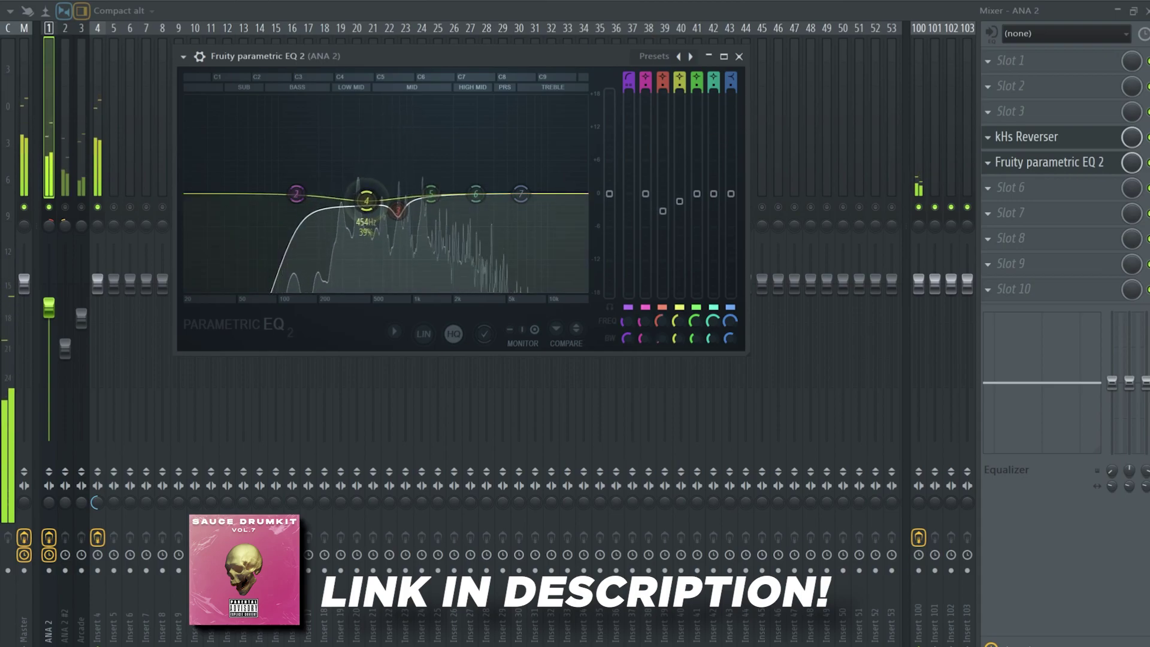
click(67, 192)
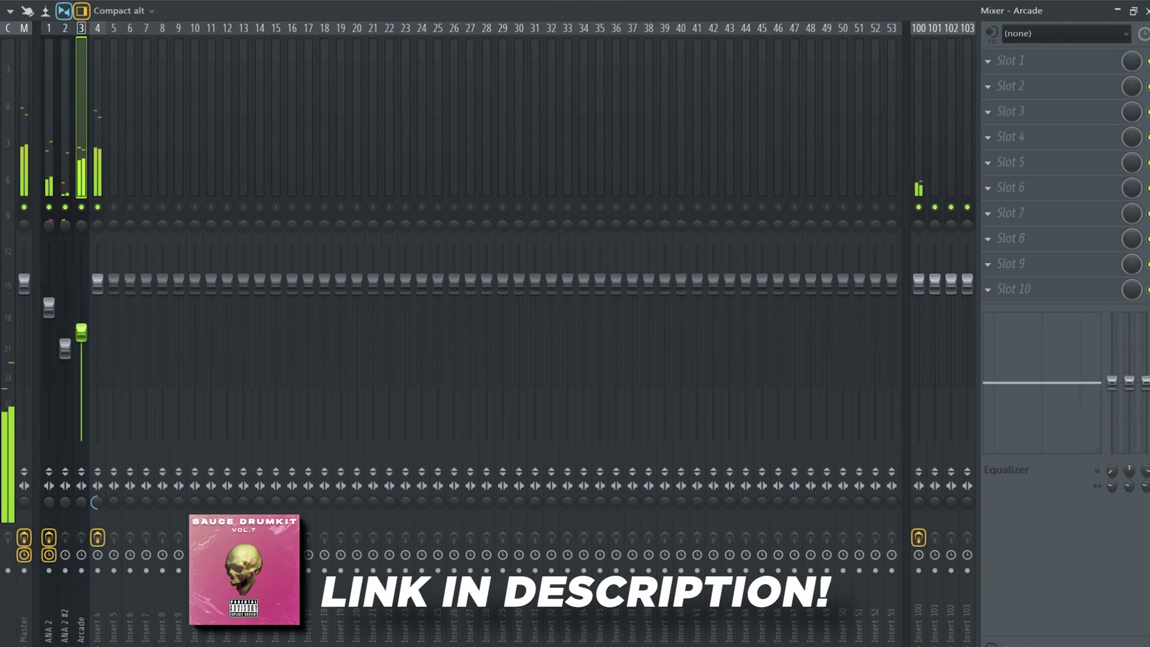
click(93, 144)
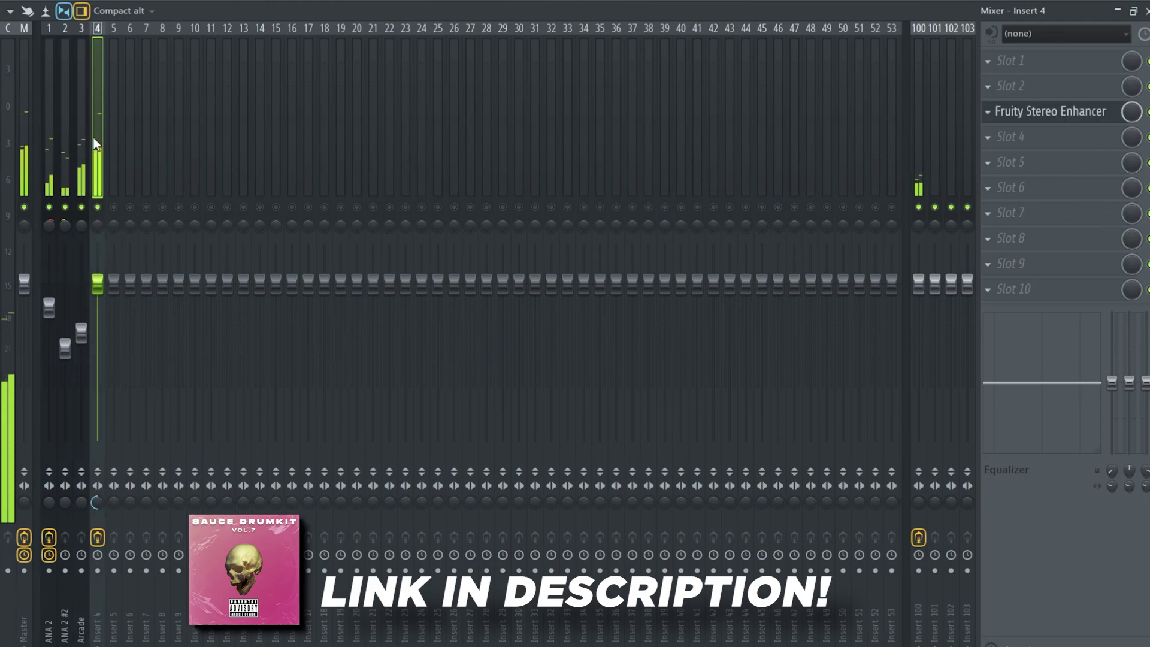
Load the Sauce Clap-5 sample from SAUCE DRUMKIT V7's CLAPS folder as a new channel.
key(F5)
key(F6)
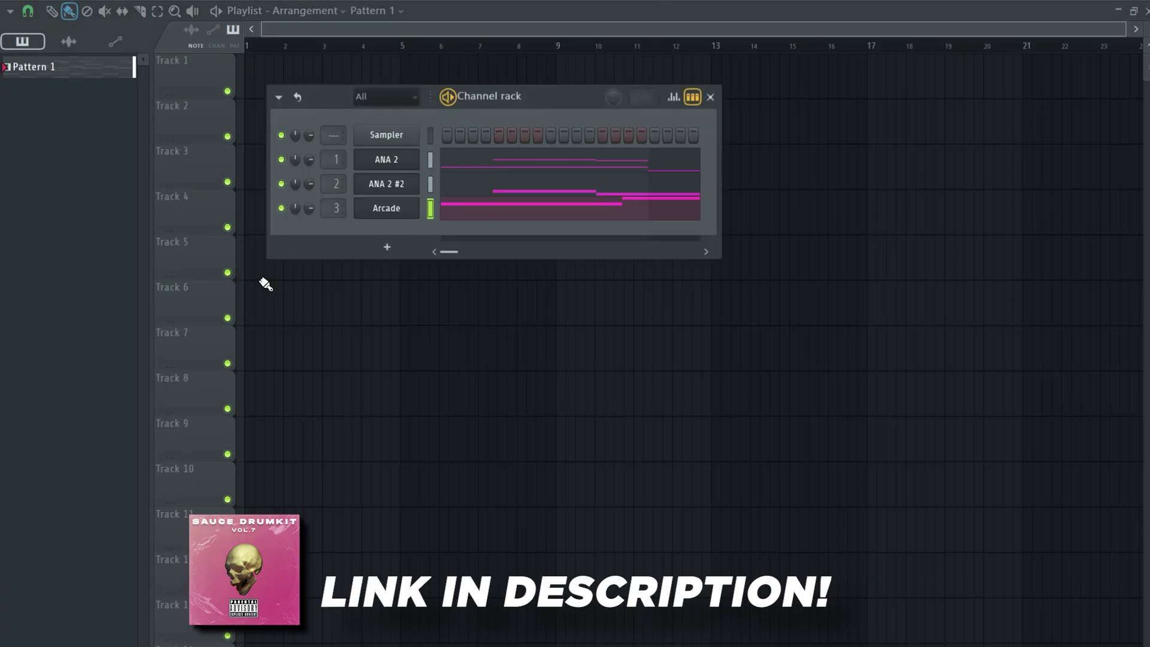
key(alt+F8)
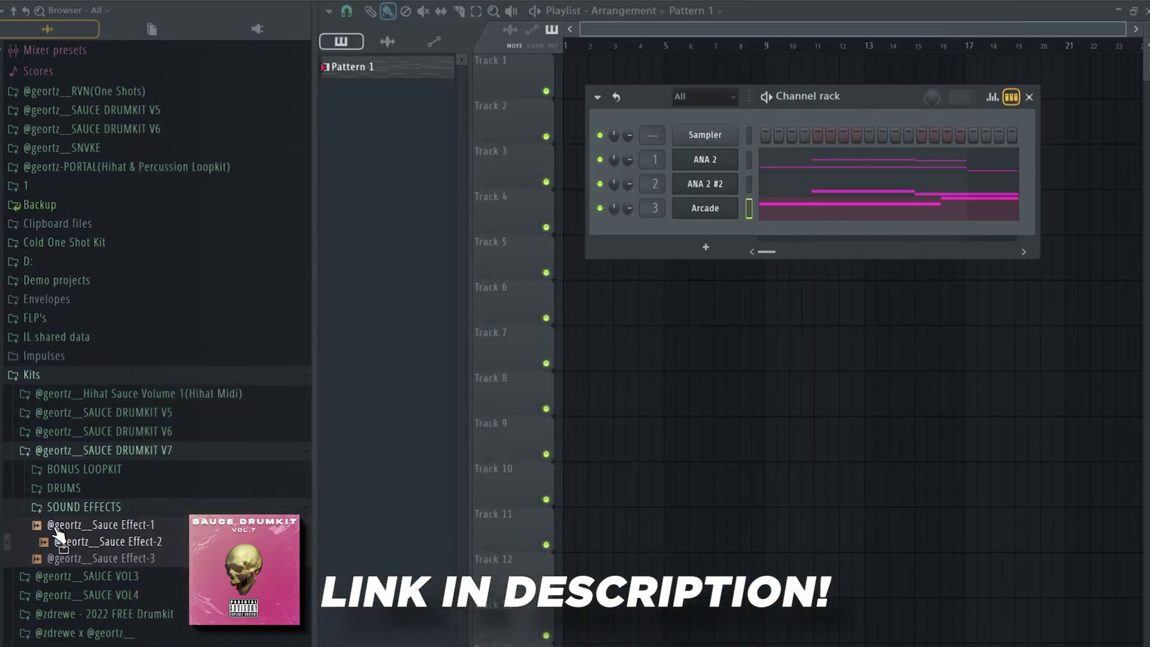
click(84, 507)
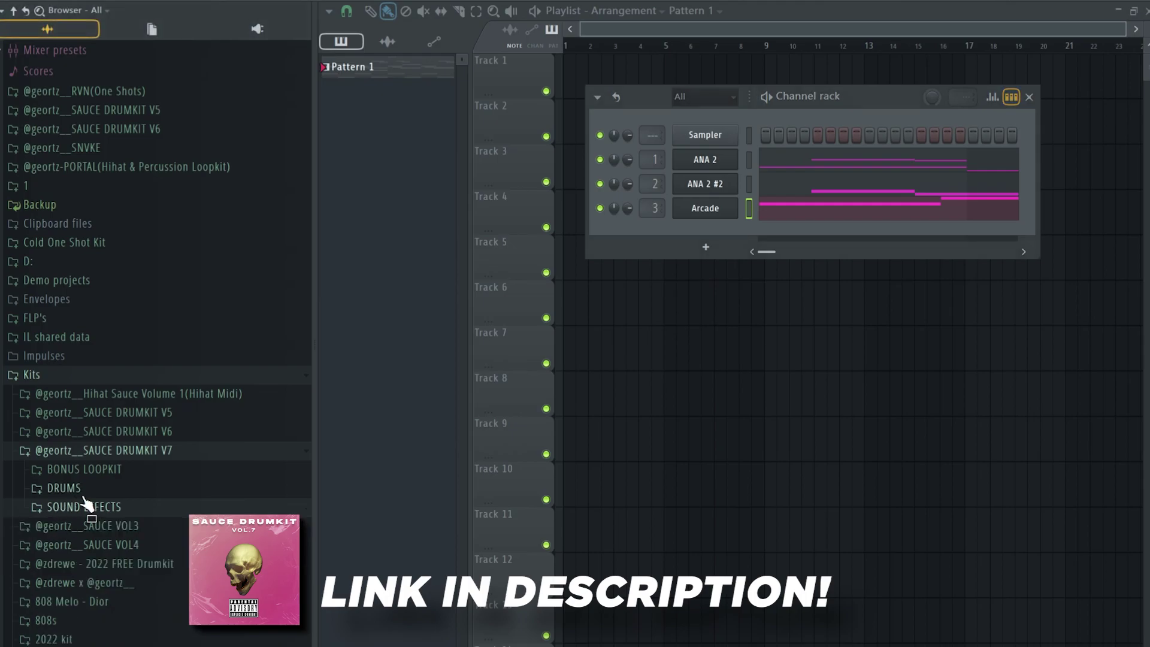
click(81, 494)
click(144, 529)
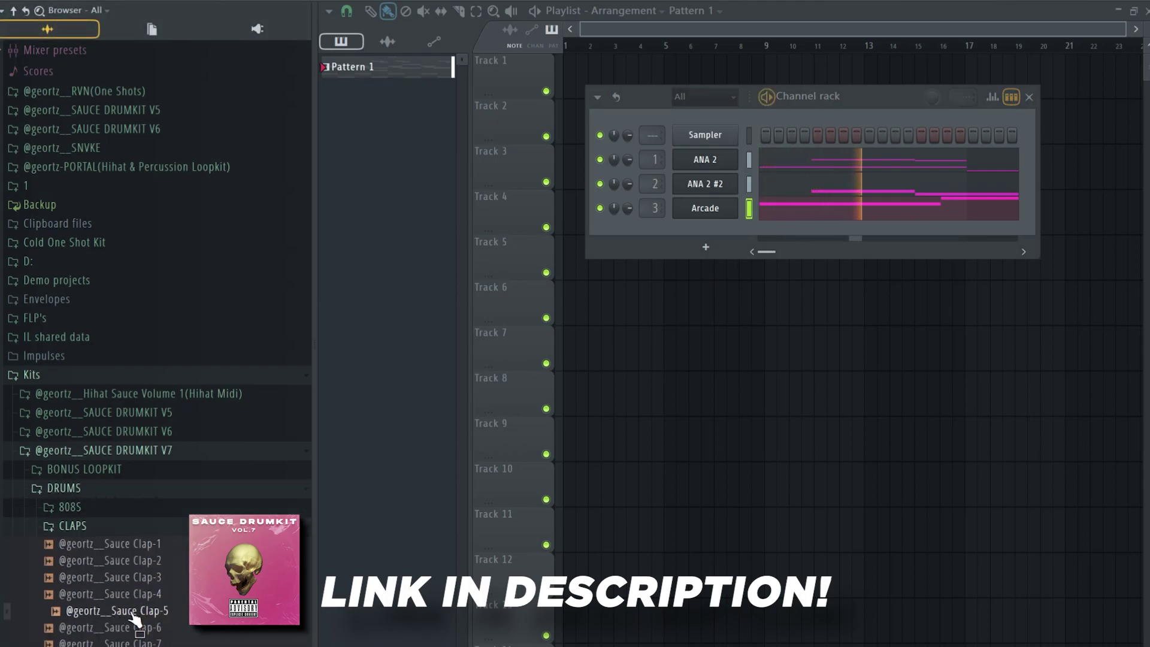
drag(712, 234, 712, 237)
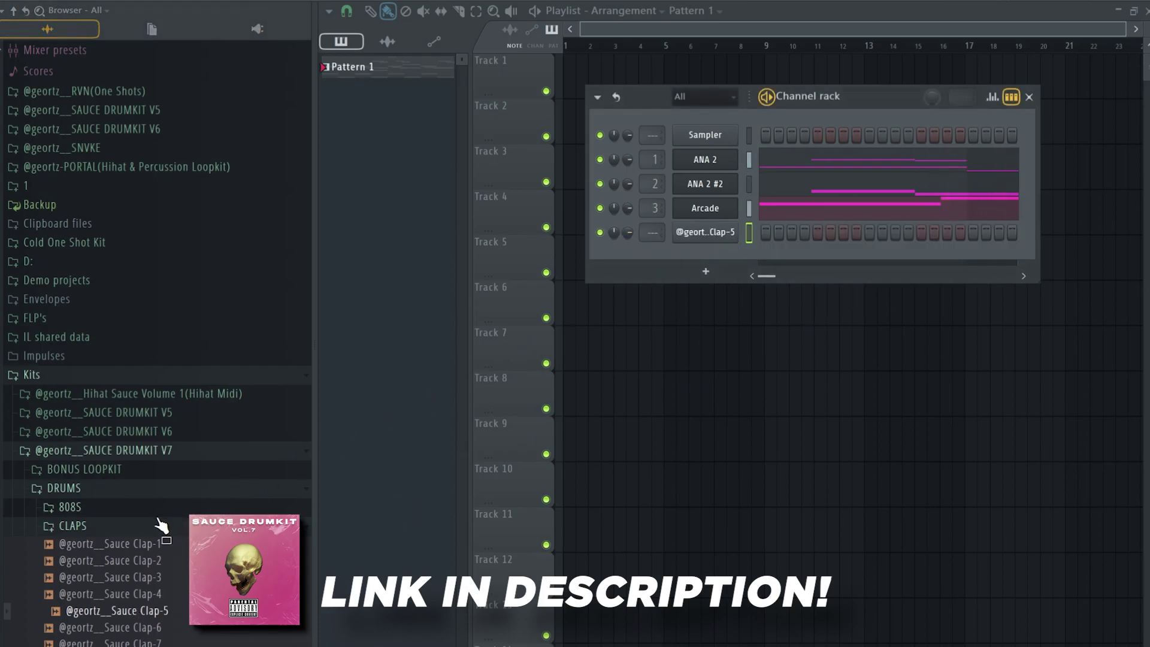
Add the Sauce CH-6 sample from the kit's CLOSED HATS folder as a new channel.
click(150, 527)
click(117, 551)
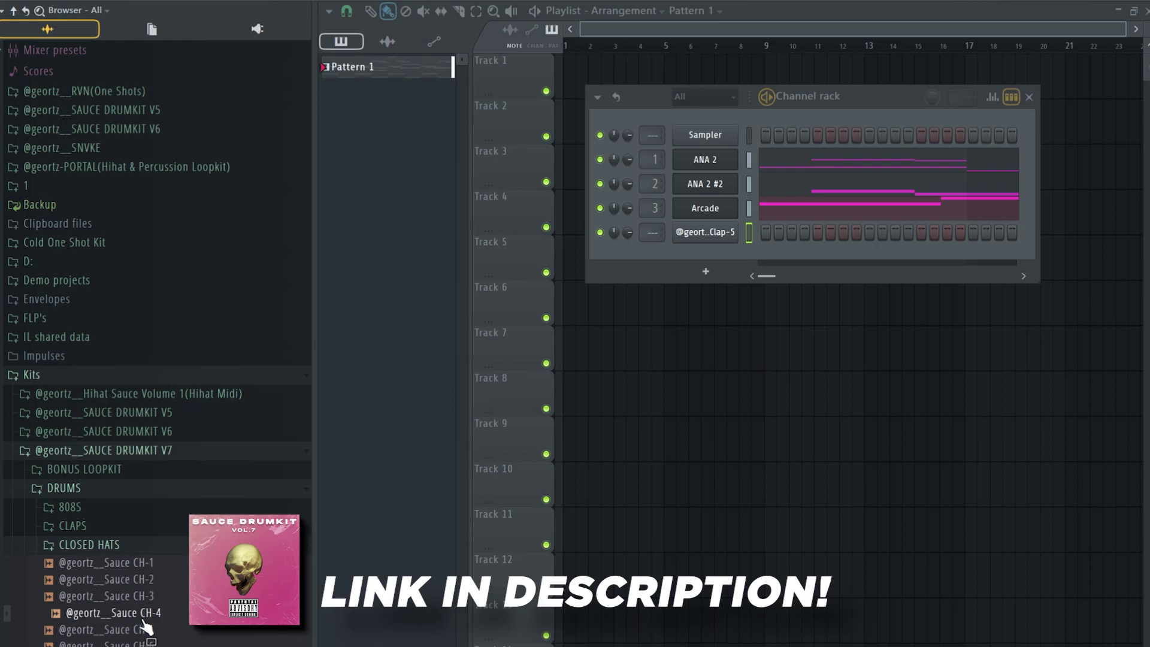
drag(731, 393, 651, 292)
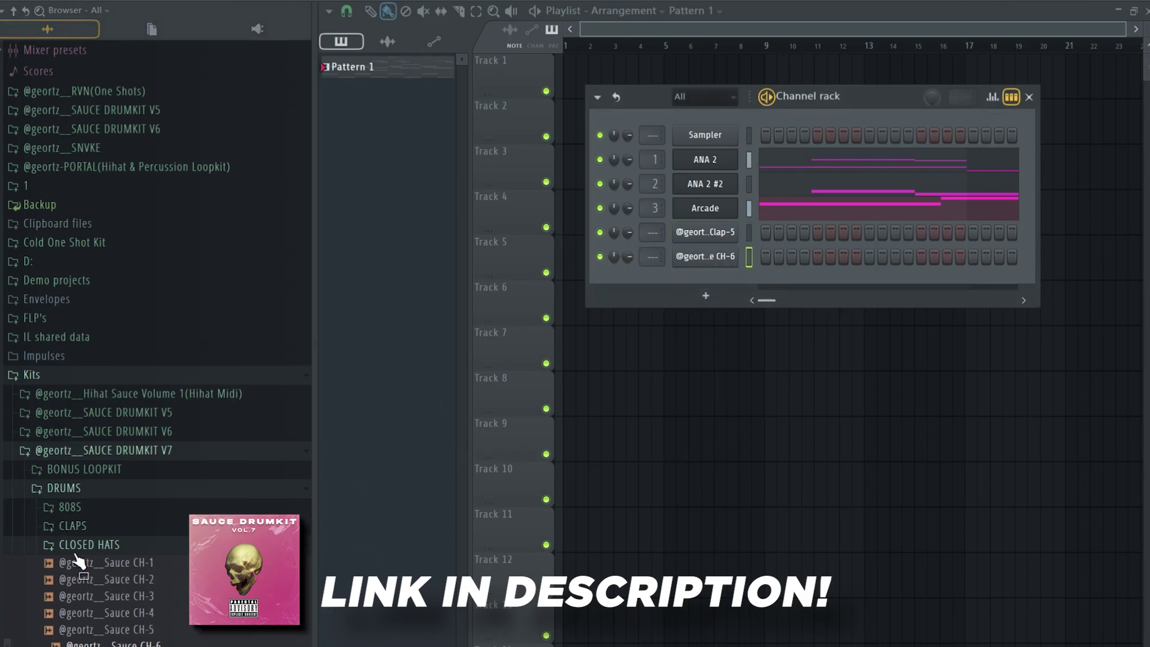
Add the Sauce 808-5 sample from the kit's 808S folder as a new channel and toggle its Cut itself option.
click(163, 548)
click(104, 509)
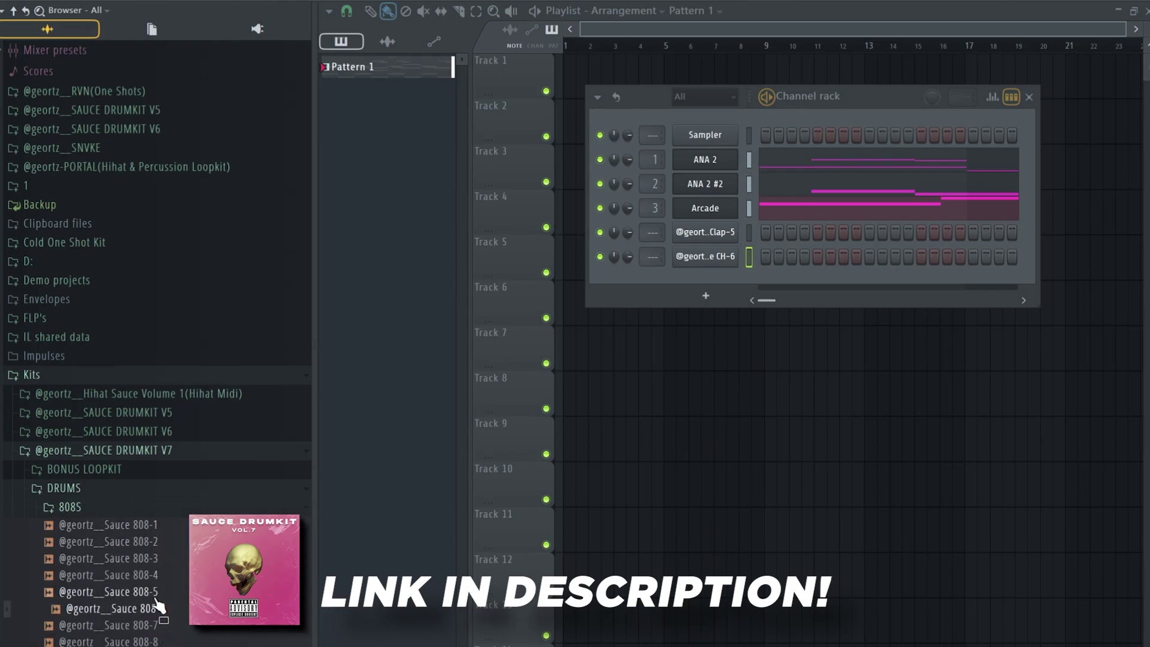
drag(711, 279, 712, 278)
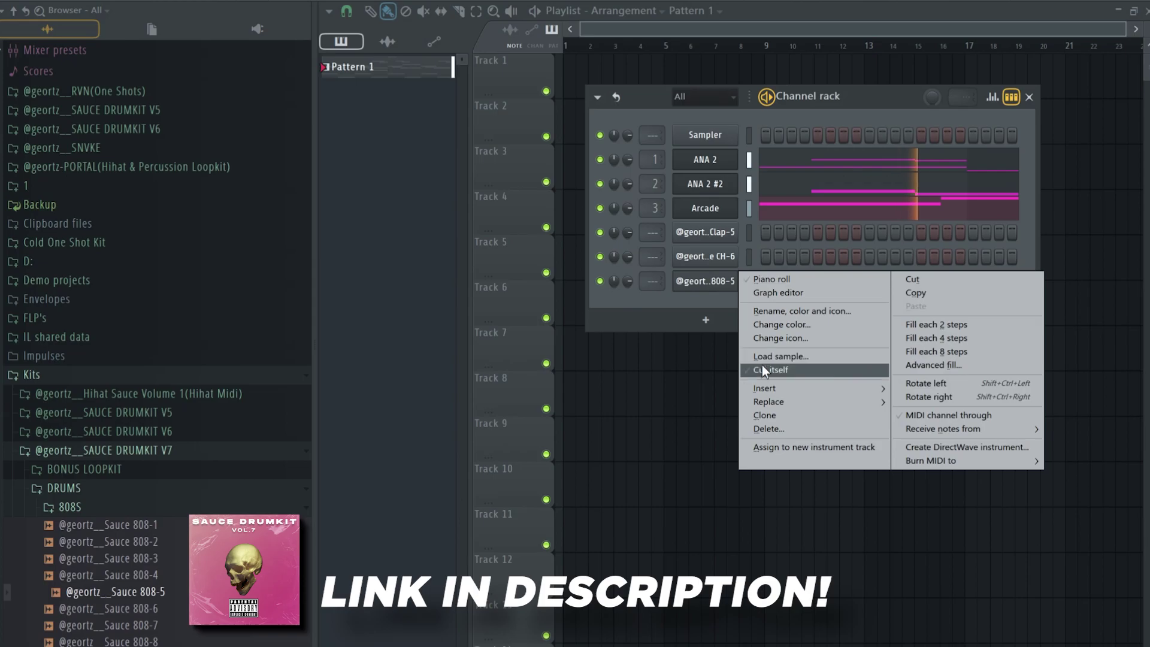
Add the Sauce Snare-1 sample from the kit's SNARES folder as a new channel.
click(69, 507)
scroll(84, 432, down, 2)
click(75, 430)
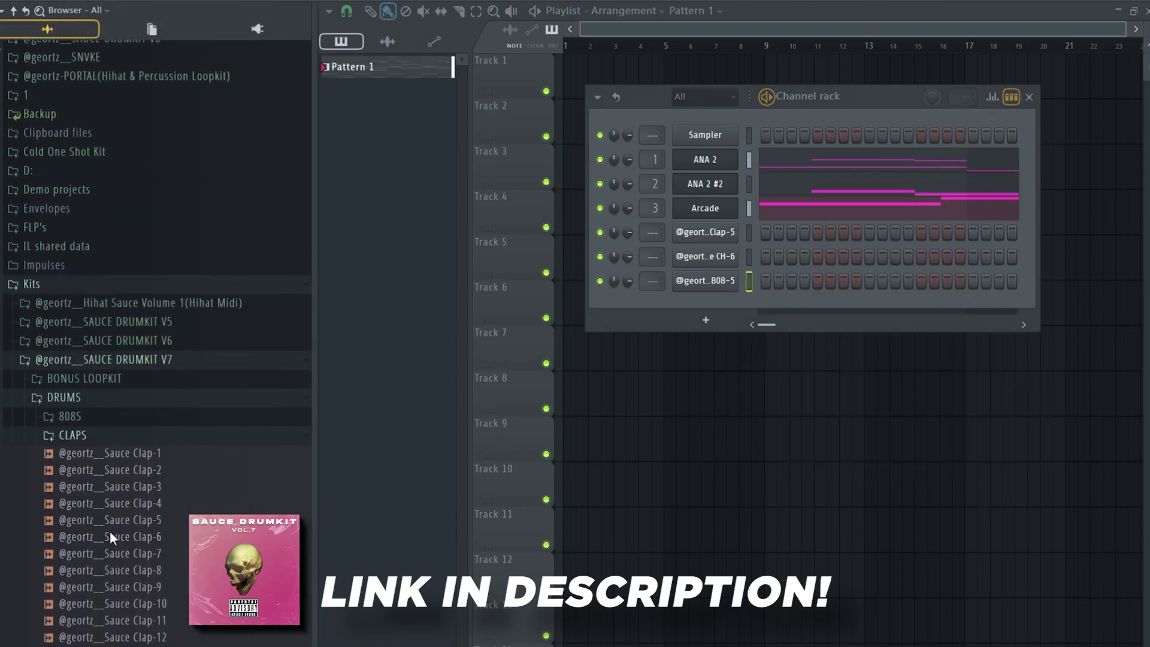
click(75, 430)
click(76, 525)
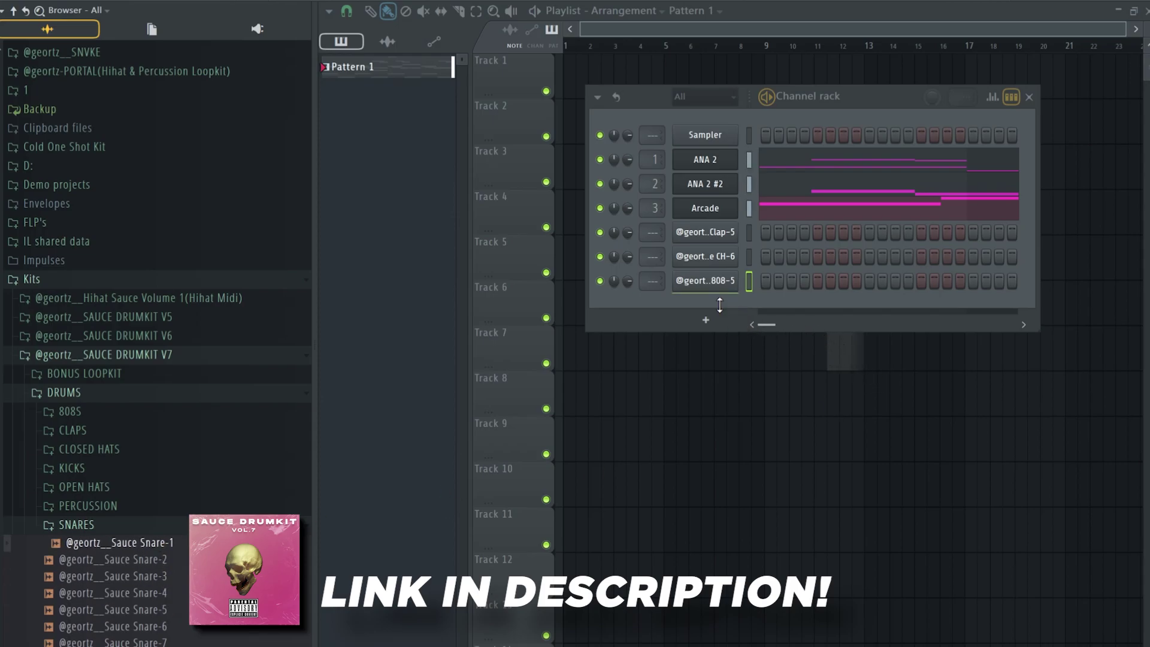
drag(720, 306, 721, 307)
Fill each 2 steps of the Sauce CH-6 hi-hat channel and toggle its Cut itself option.
right_click(720, 258)
click(928, 299)
right_click(723, 257)
click(758, 346)
Open the Sauce Clap-5 channel's piano roll and place a C5 note halfway through bar 1.
right_click(711, 235)
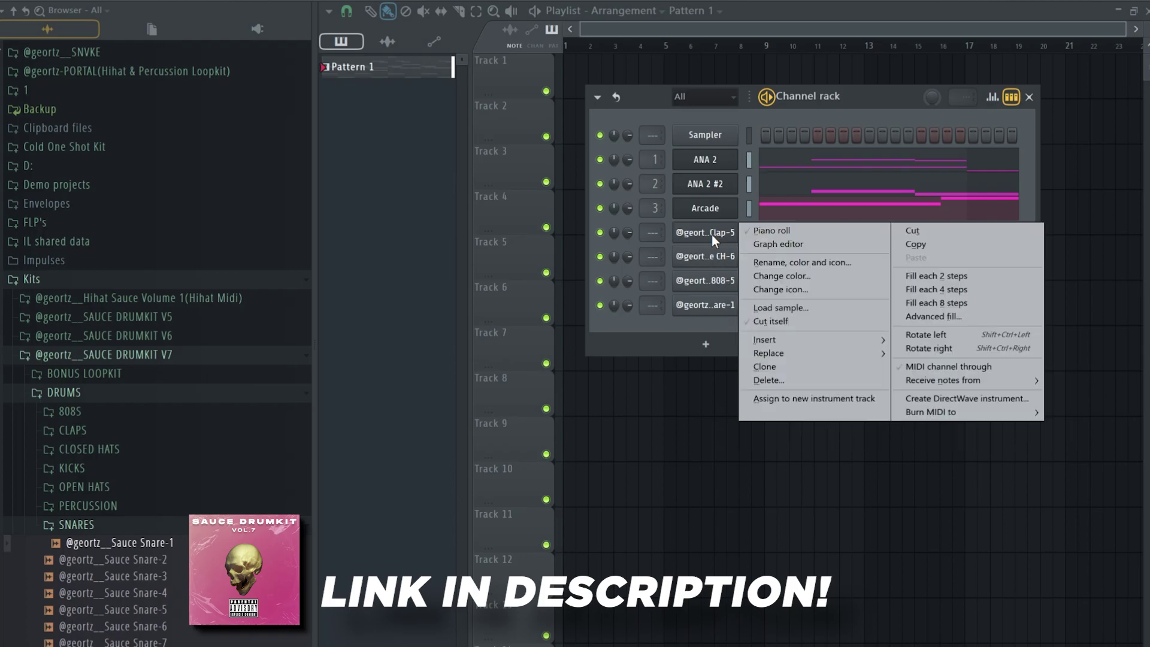
click(773, 230)
scroll(480, 339, up, 2)
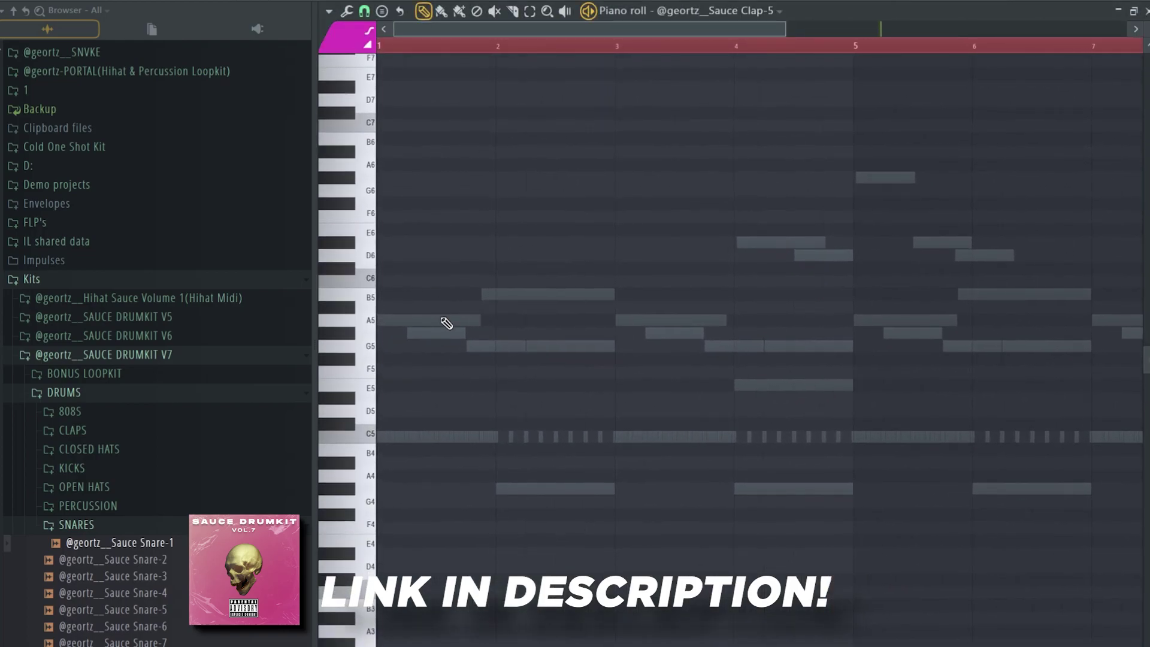
key(space)
click(435, 437)
key(space)
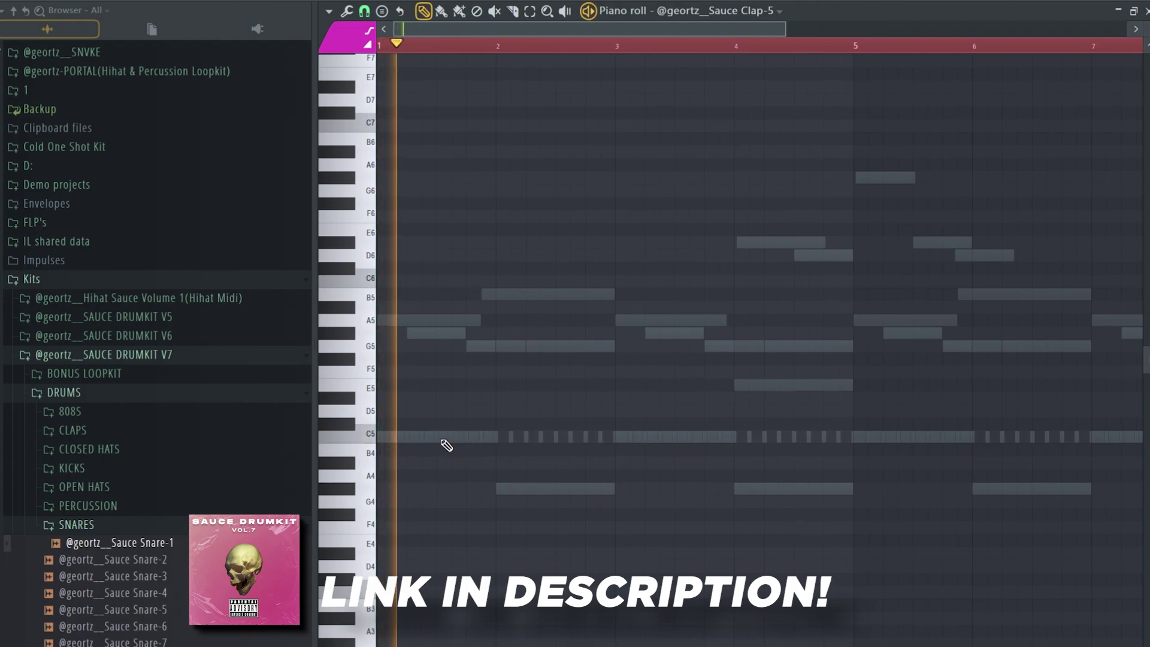
key(space)
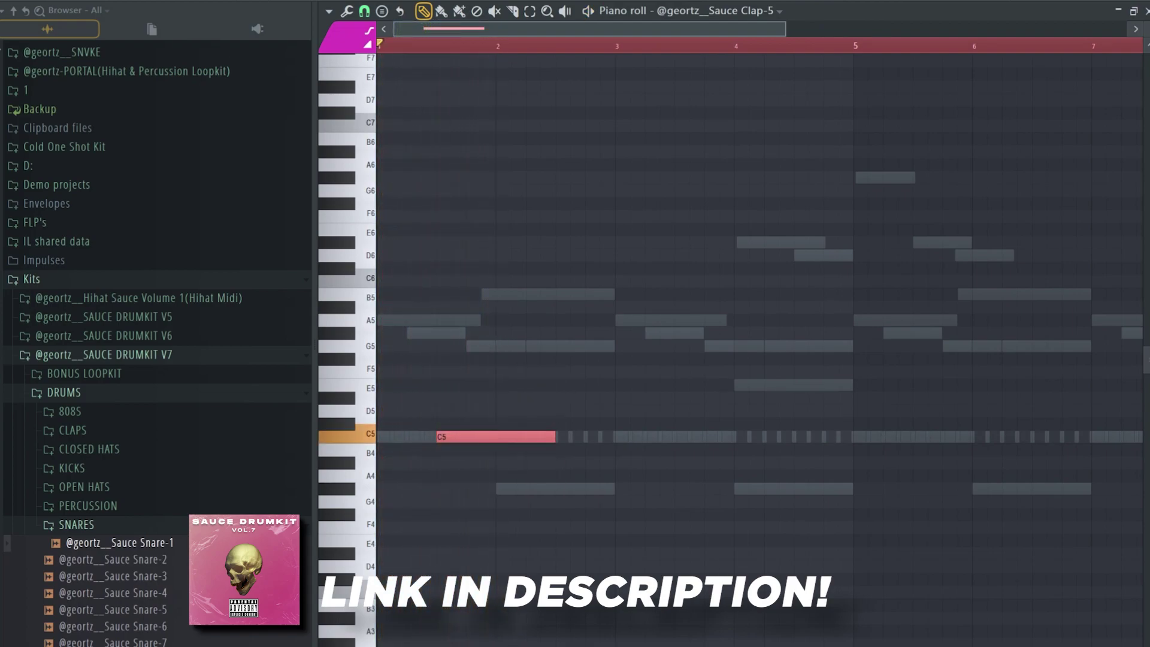
Shorten the clap note to end at bar 2 and add a matching half-bar C5 halfway through bar 2.
drag(504, 645, 504, 494)
key(space)
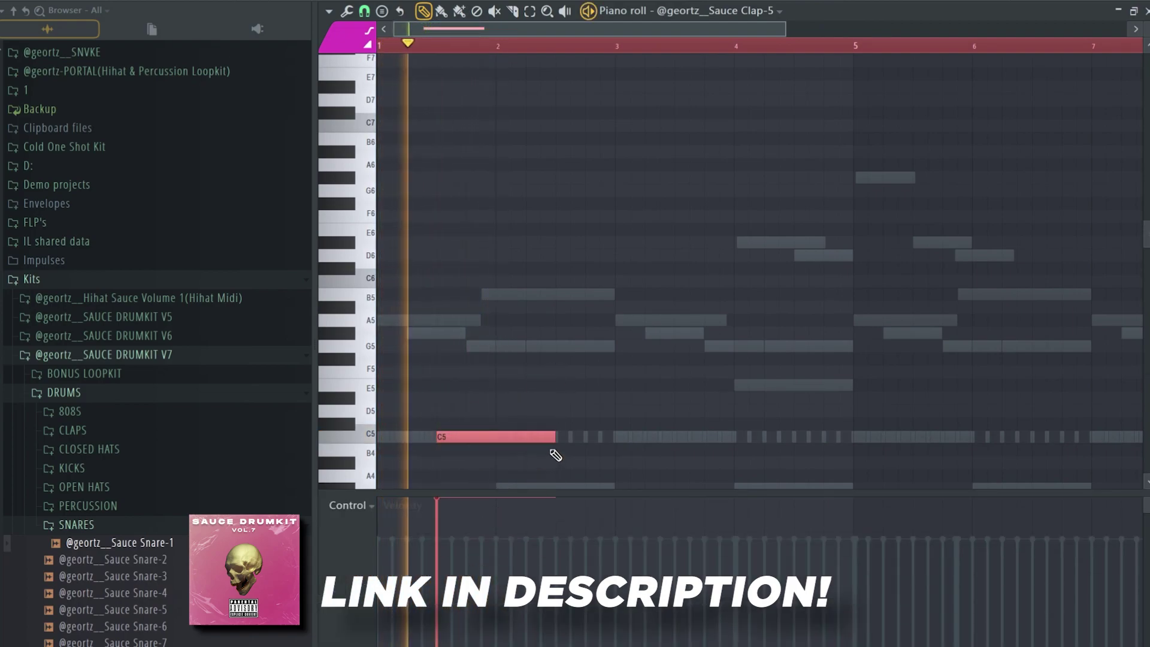
drag(553, 437, 495, 437)
click(560, 440)
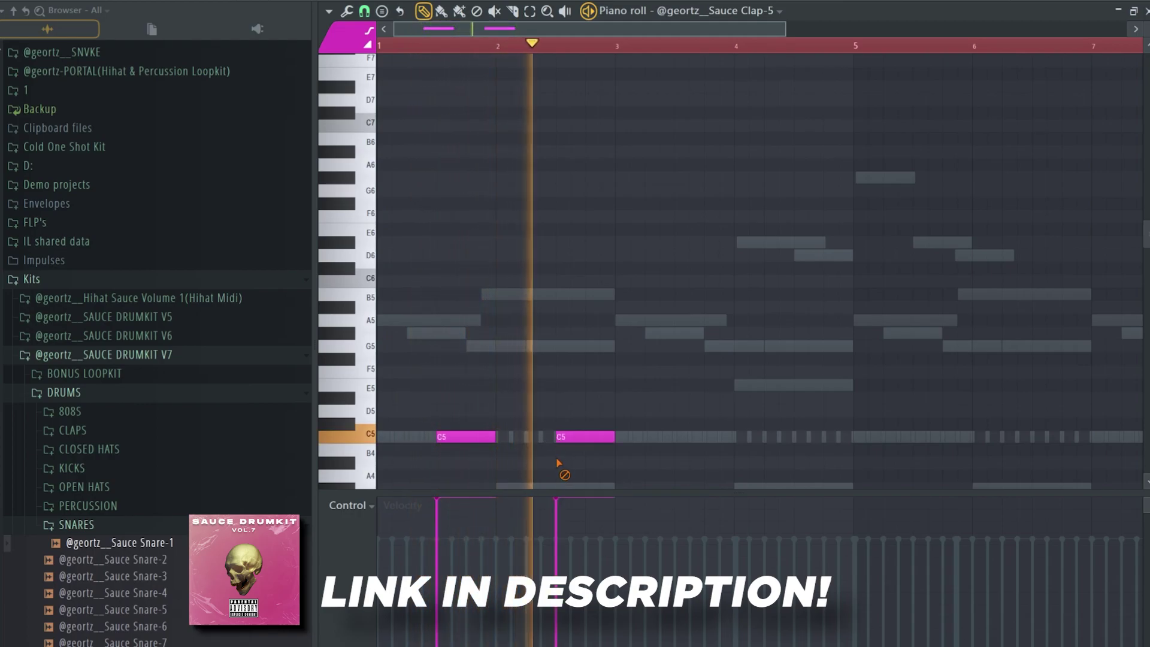
Duplicate the C5 clap notes so one lands halfway through each of bars 1 to 8.
scroll(557, 411, down, 3)
drag(560, 393, 431, 457)
key(ctrl+b)
drag(630, 420, 551, 420)
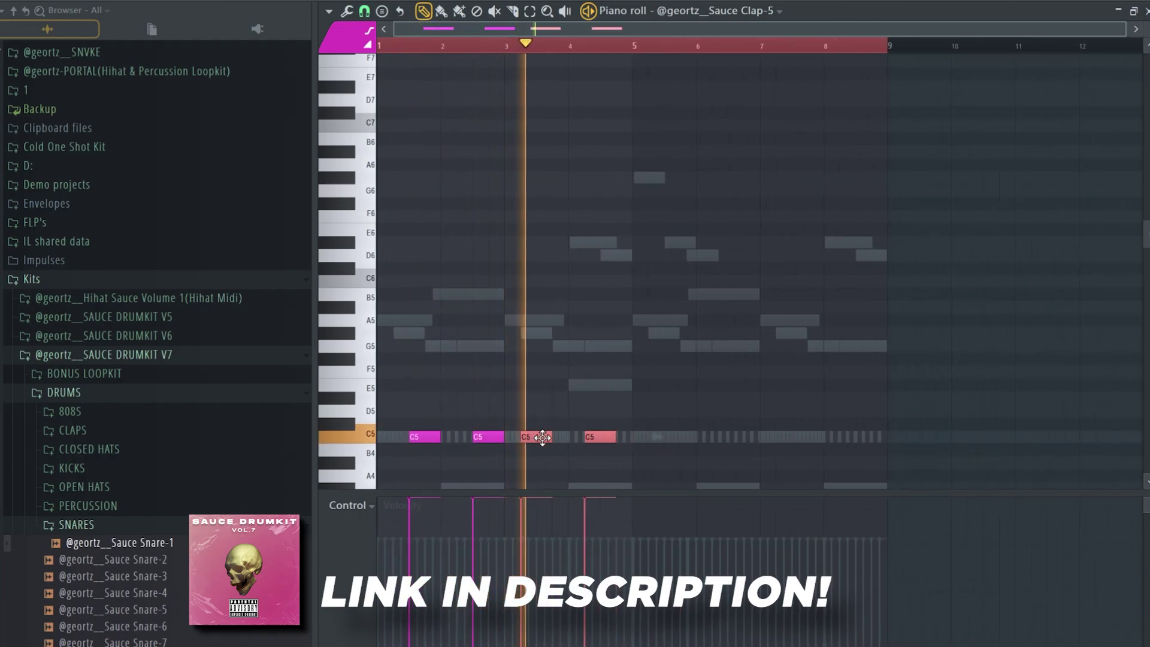
drag(688, 413, 395, 443)
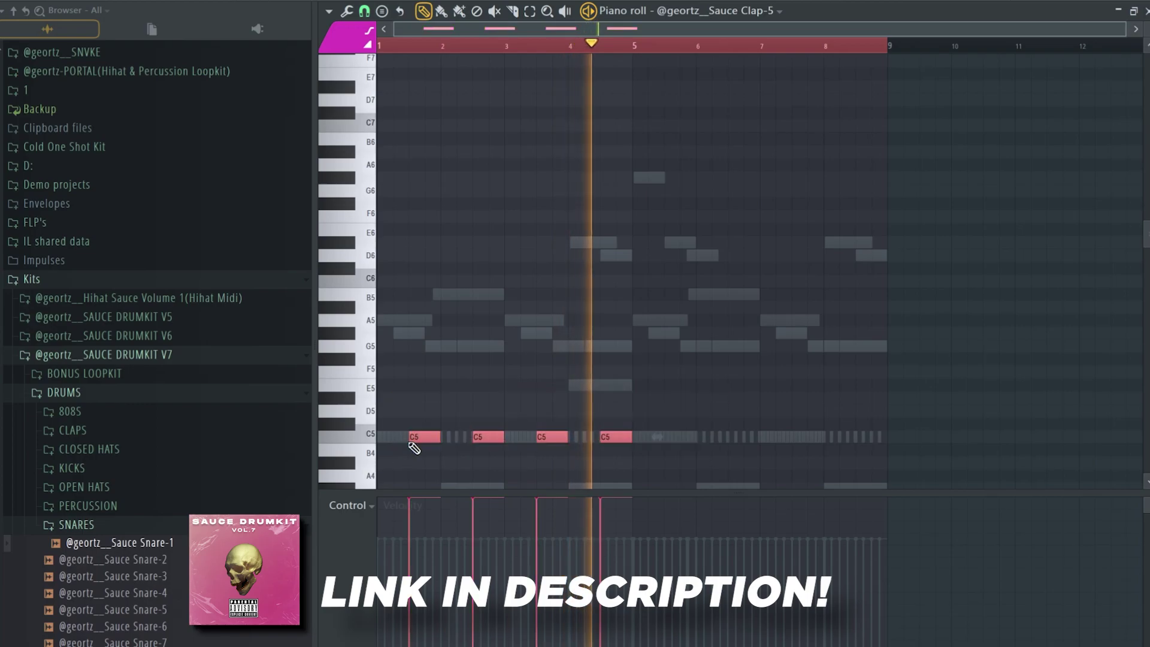
key(ctrl+b)
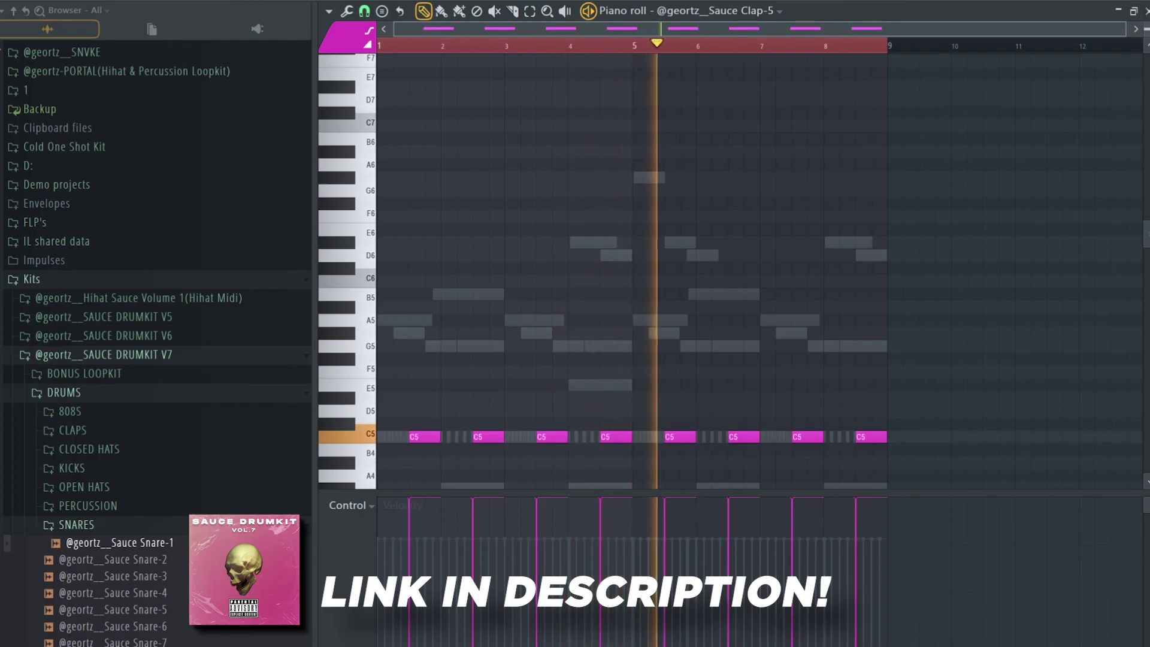
scroll(629, 334, down, 2)
Enable the Sauce 808-5 channel's volume envelope and turn its sustain and release down to zero.
key(F6)
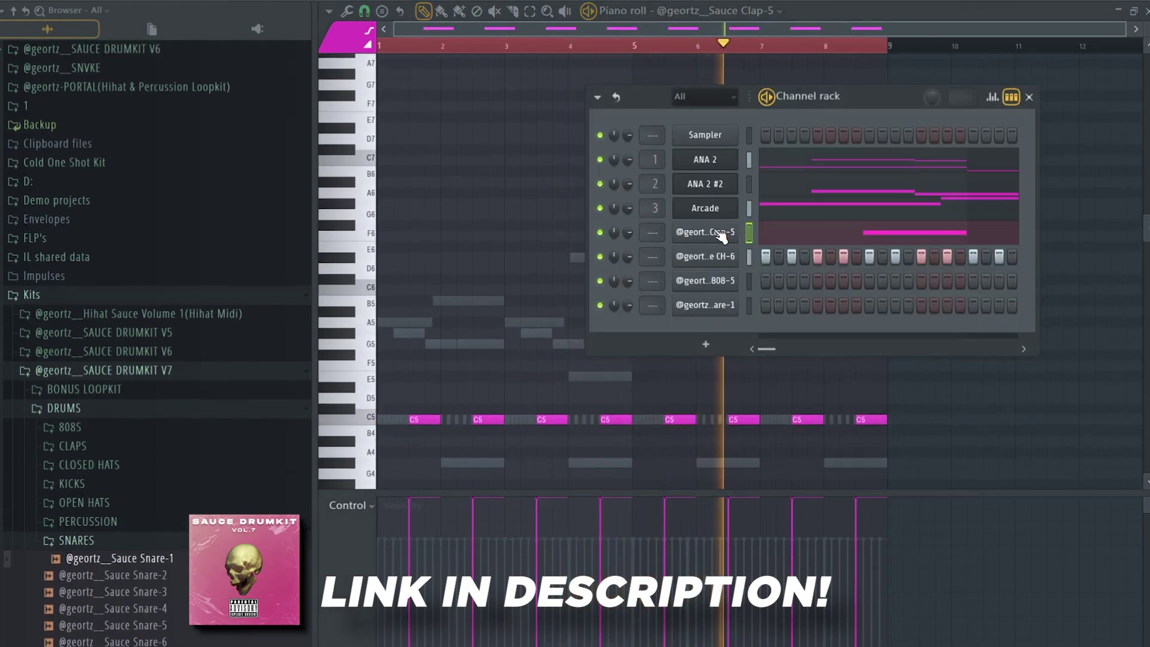
click(706, 281)
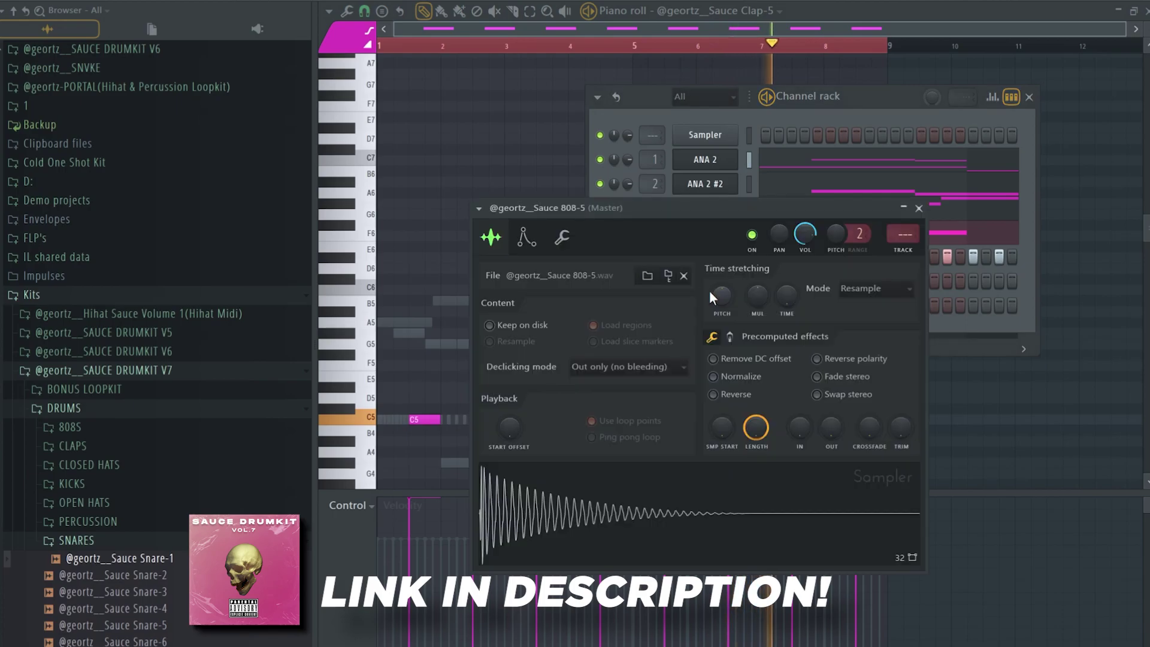
click(526, 238)
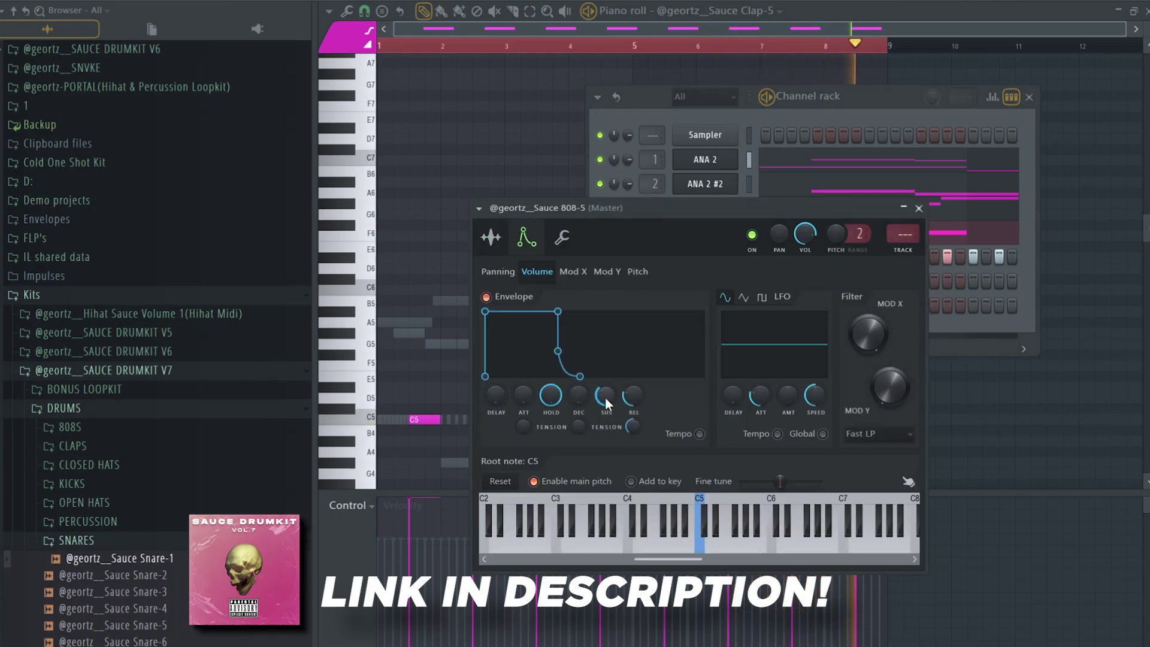
click(982, 327)
Open the Sauce 808-5 channel's piano roll and place a half-bar C5 note at the start of bar 1.
right_click(712, 283)
click(772, 281)
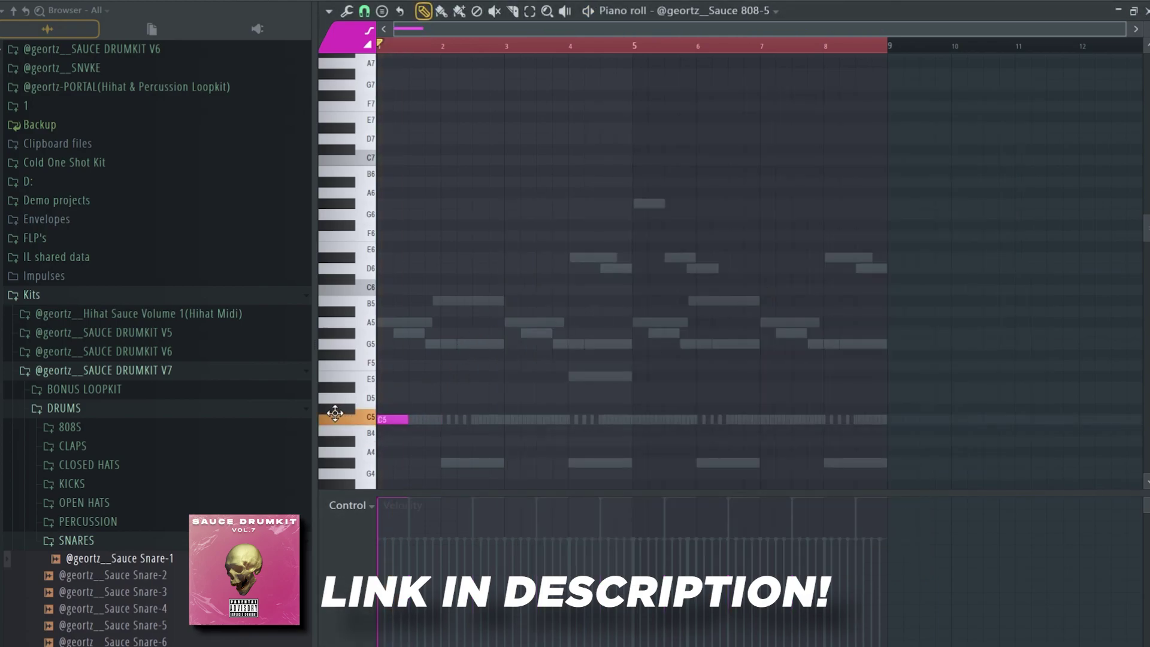
scroll(334, 413, down, 5)
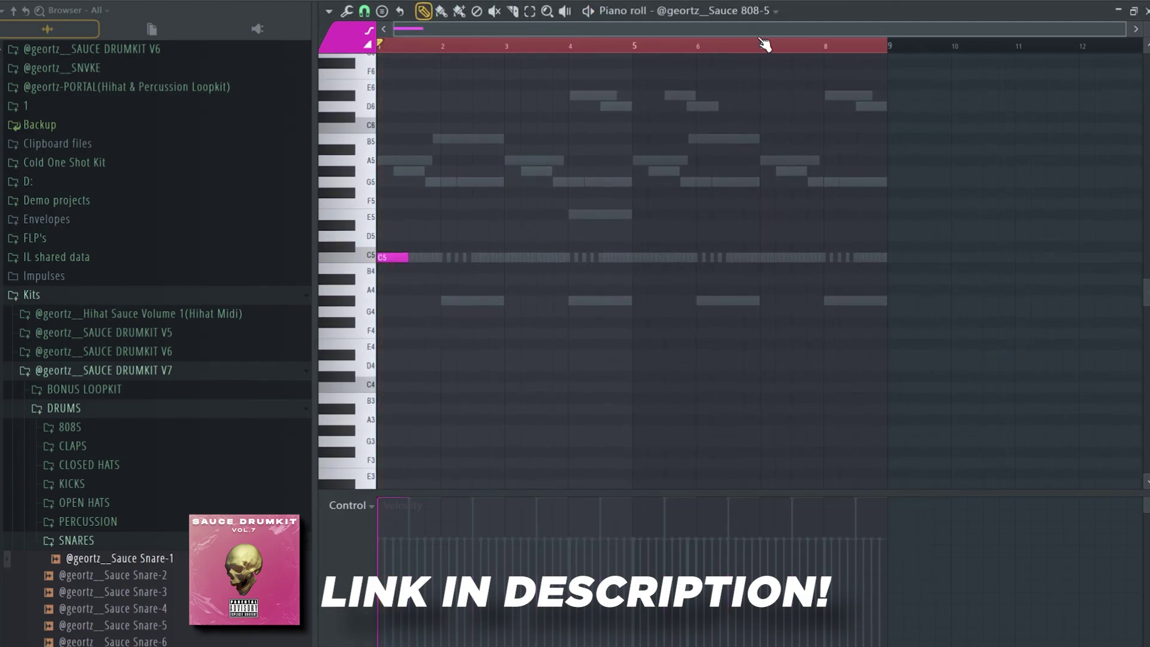
Adjust the EQ amount in the Sauce 808-5 channel's precomputed effects.
key(F6)
click(716, 285)
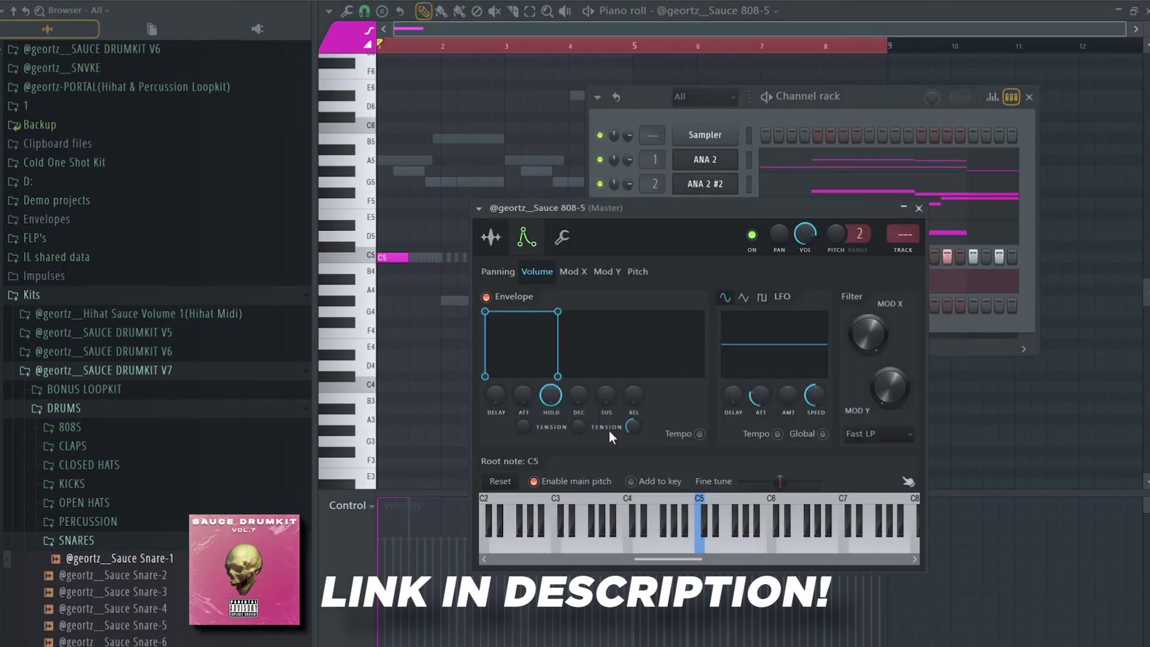
click(502, 231)
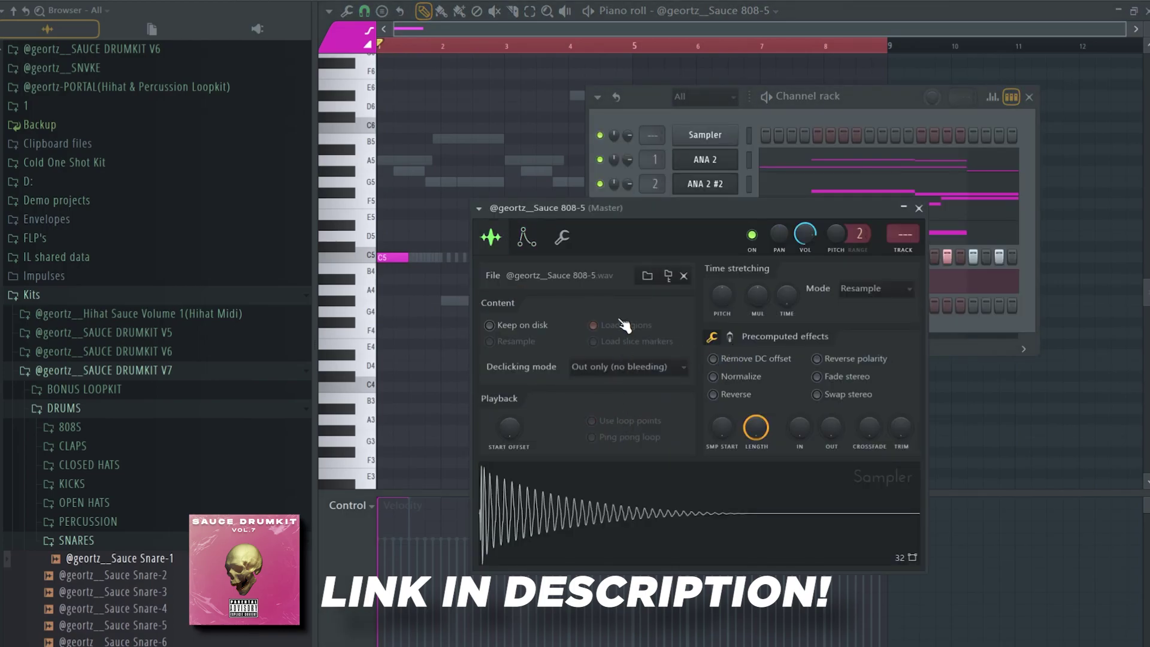
click(738, 338)
key(space)
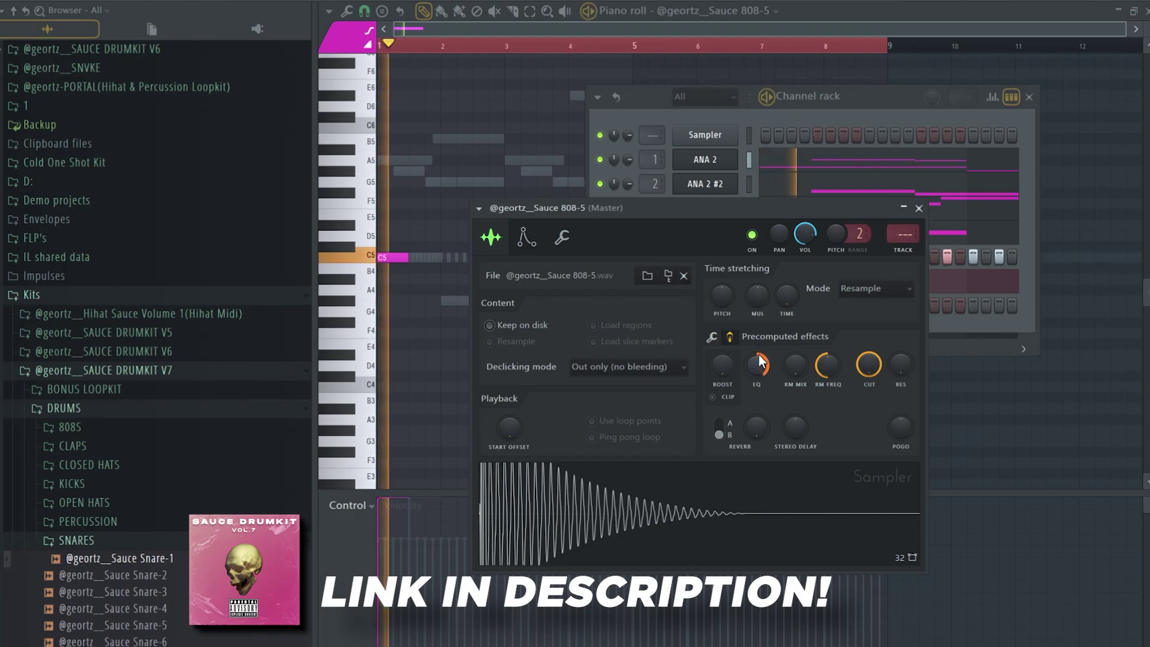
Rework the 808's first half bar into a 1.5-beat and a half-beat C5, and add a half-bar G5 on beat 4.
click(416, 295)
scroll(672, 281, up, 5)
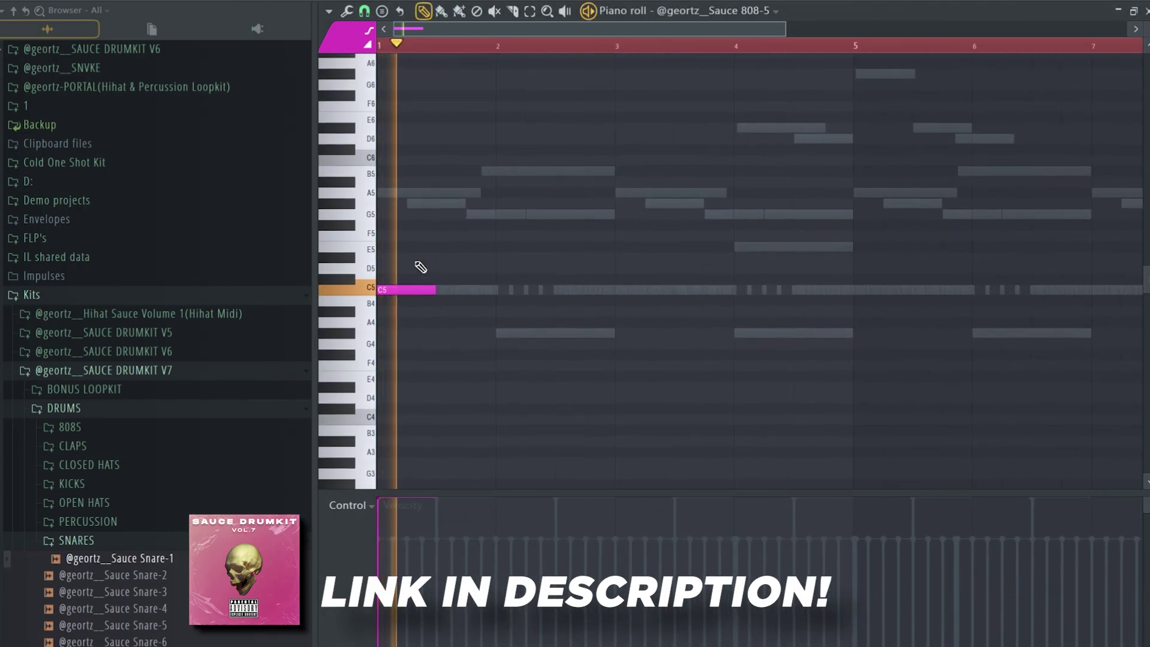
click(474, 291)
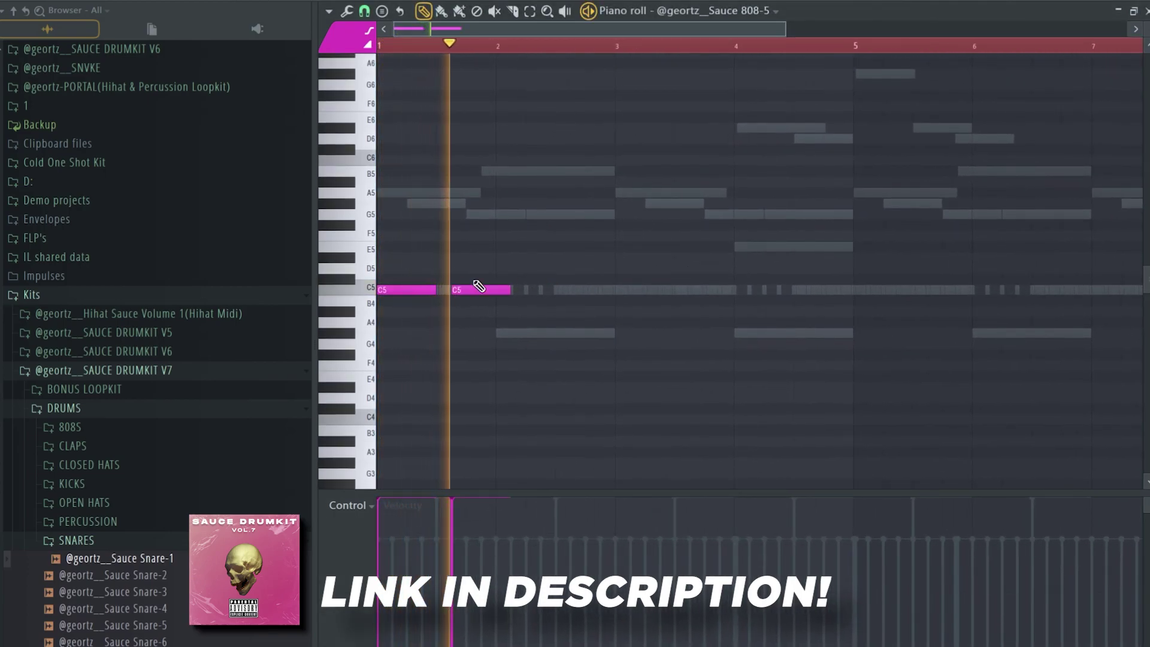
drag(487, 291, 524, 292)
click(469, 290)
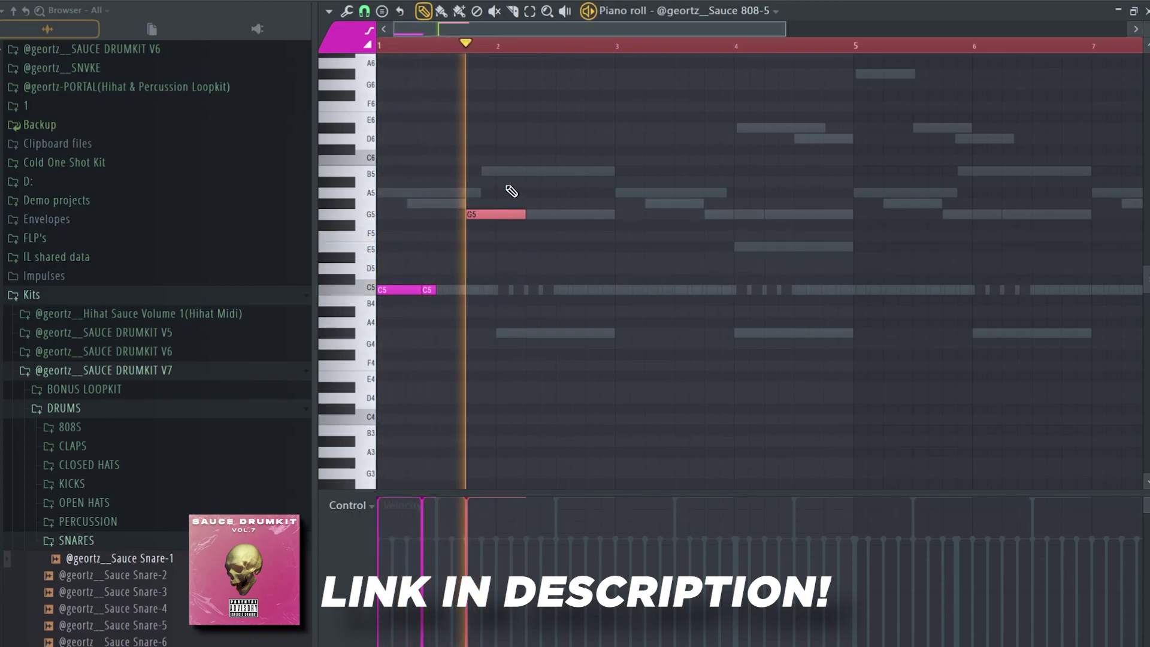
Try the 808's G5 note at A5 and return it to G5.
drag(493, 216, 493, 198)
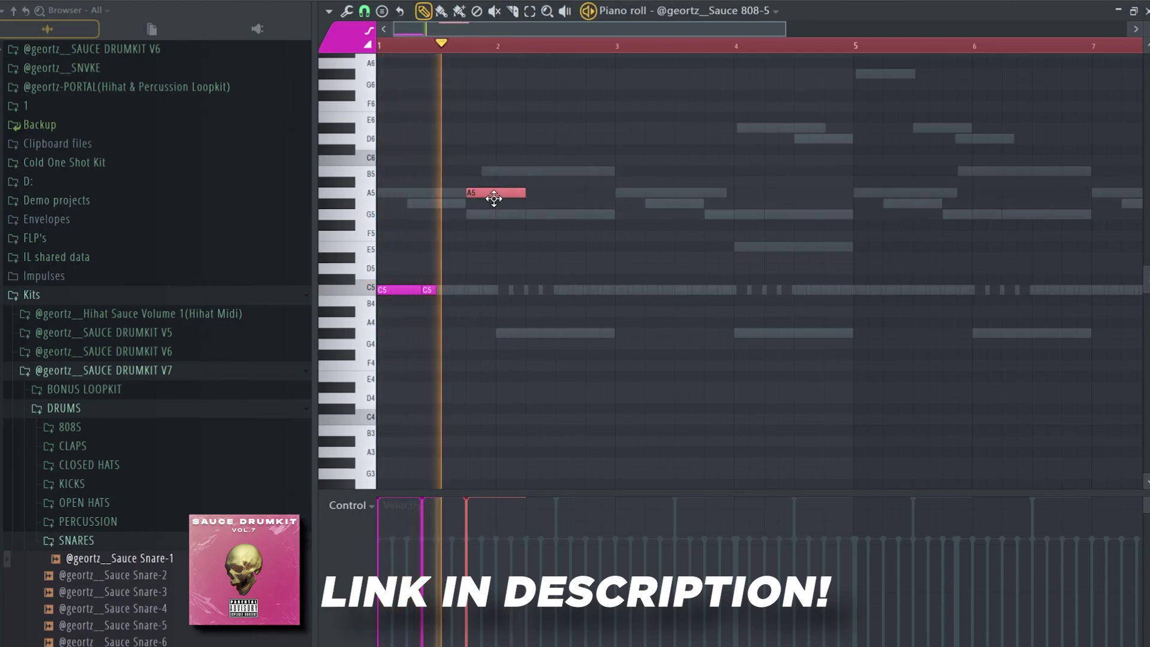
drag(494, 198, 497, 217)
key(space)
double_click(545, 216)
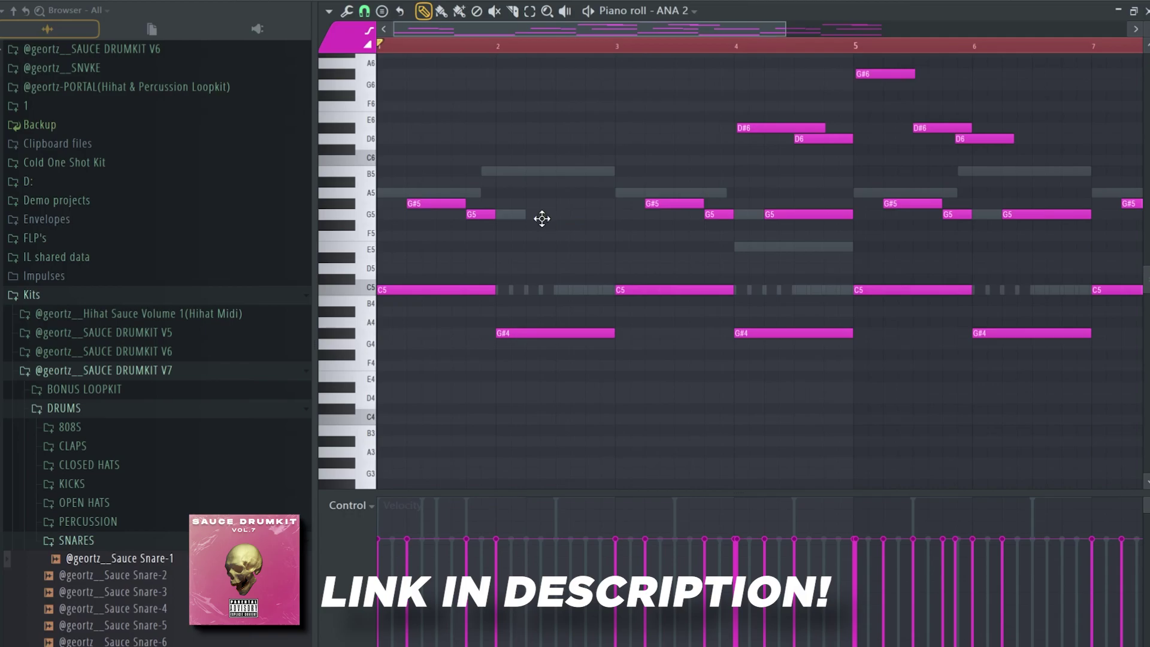
key(F6)
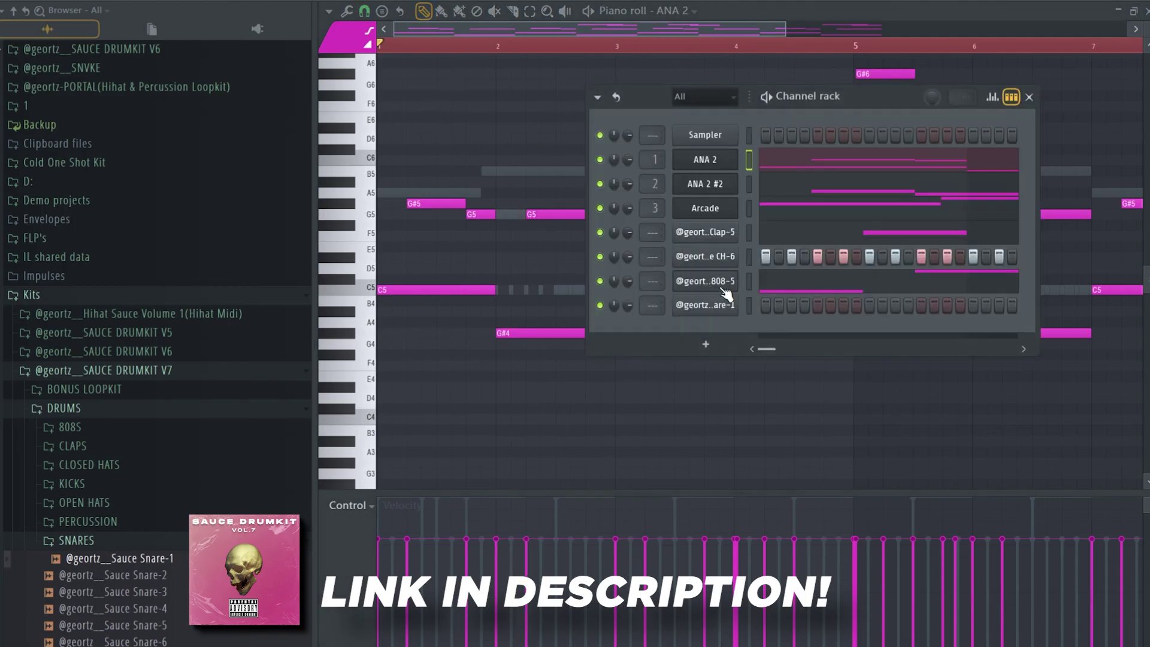
click(789, 292)
Turn the 808's G5 into three back-to-back G5 notes of 1.5 beats, half a beat and one beat, ending halfway through bar 2.
key(space)
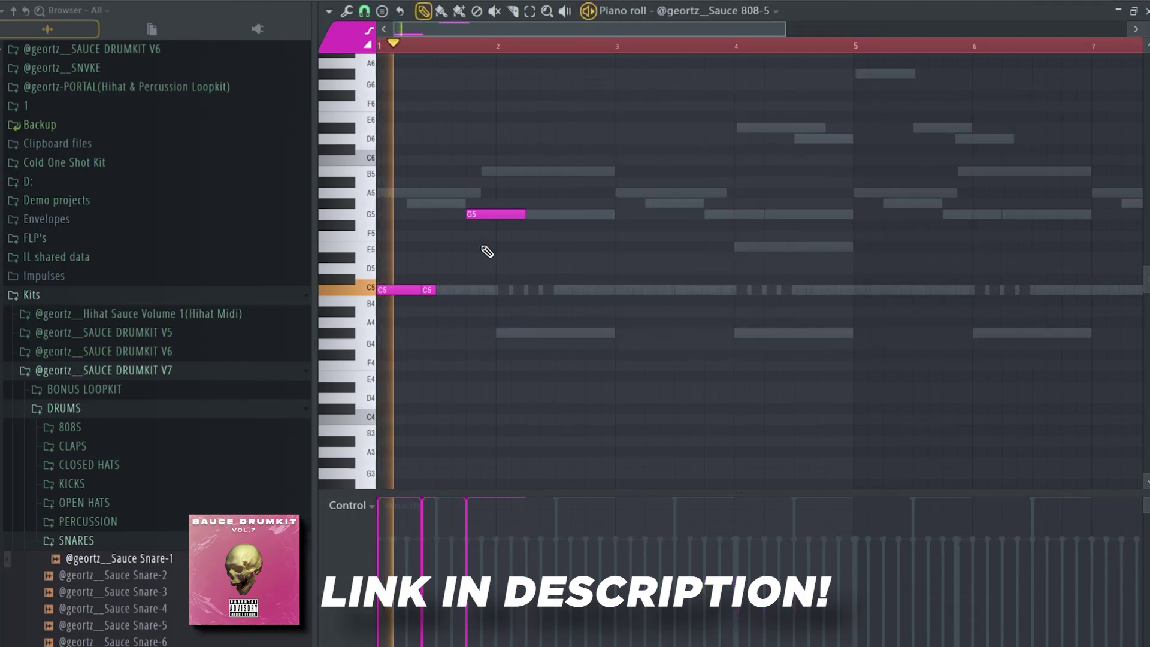
click(535, 172)
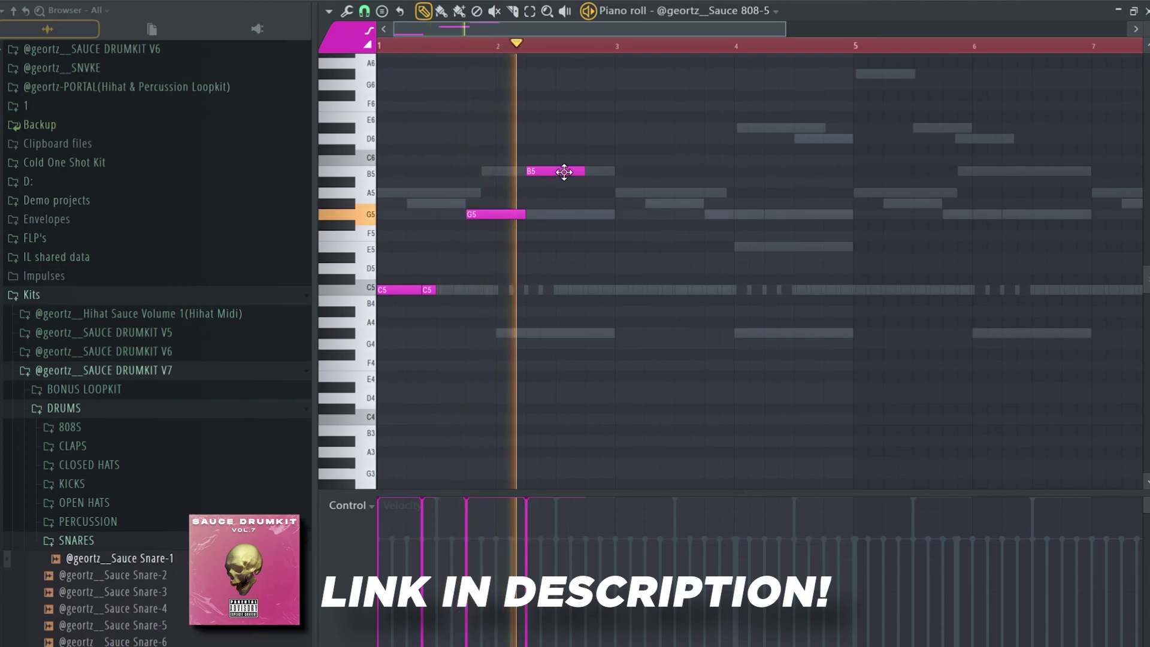
key(space)
key(space)
drag(540, 172, 573, 216)
scroll(532, 219, up, 2)
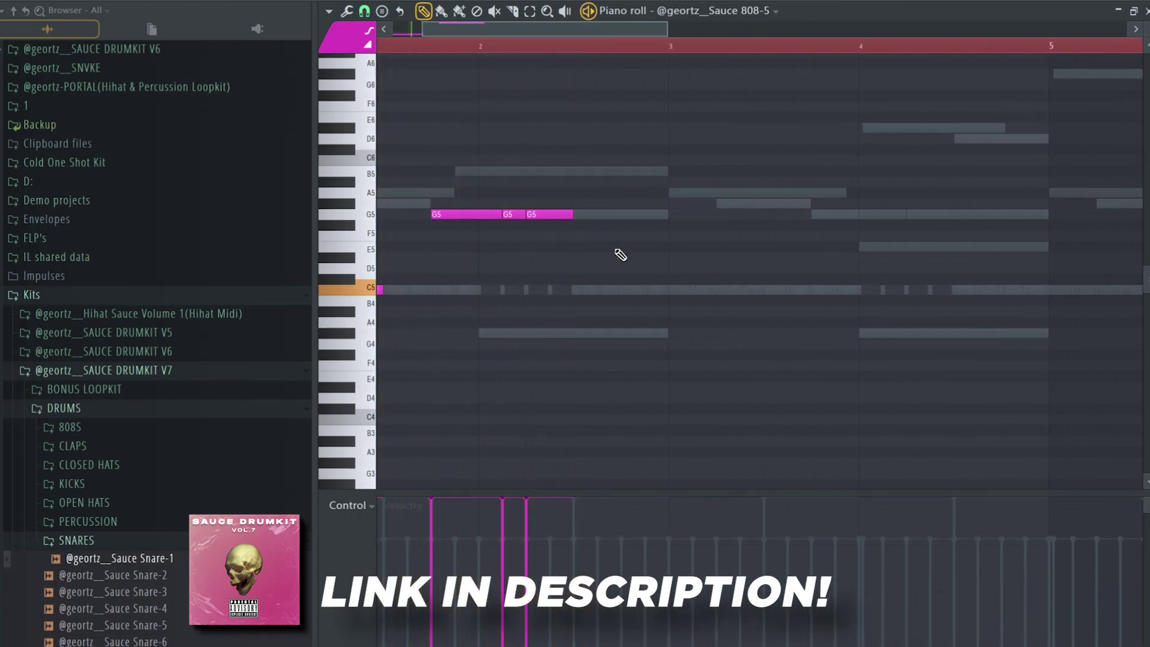
Add a one-beat G5 in the second half of bar 2, followed by a half-beat G#4 ending at bar 3.
scroll(608, 246, down, 3)
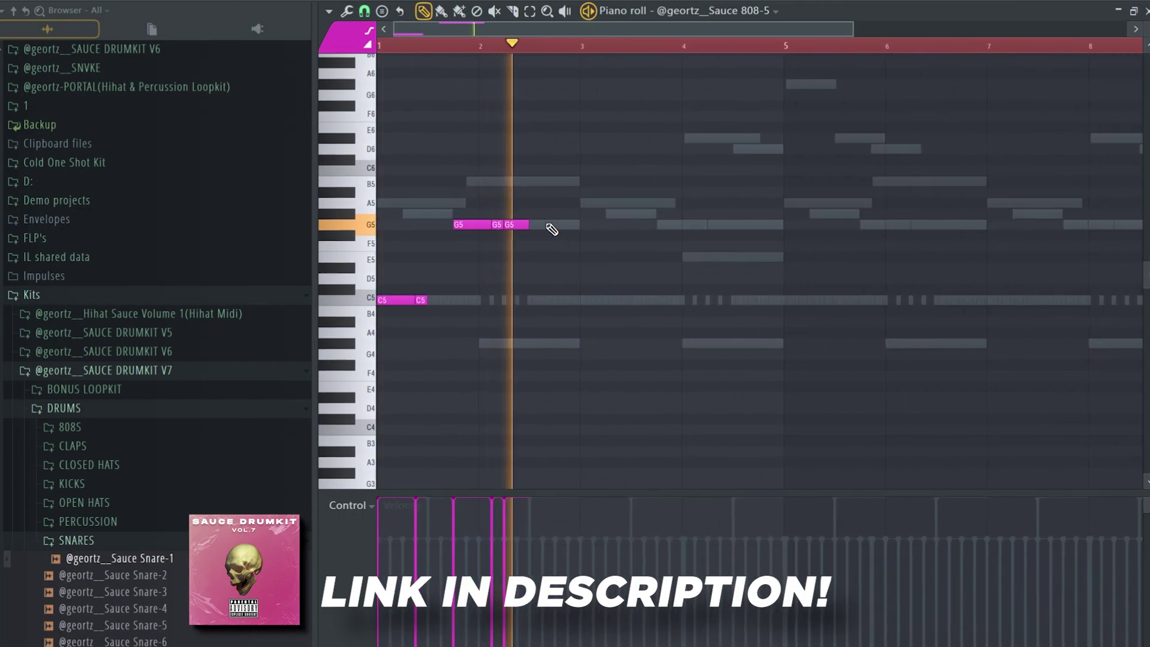
click(546, 224)
click(573, 343)
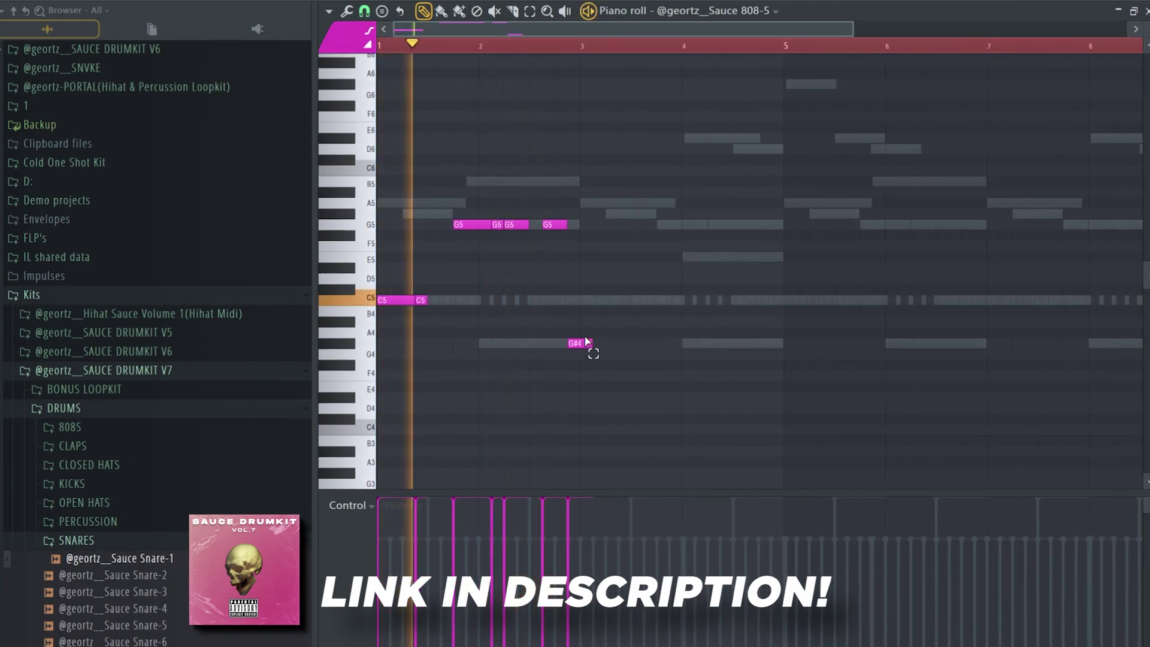
drag(590, 343, 580, 390)
scroll(482, 318, down, 2)
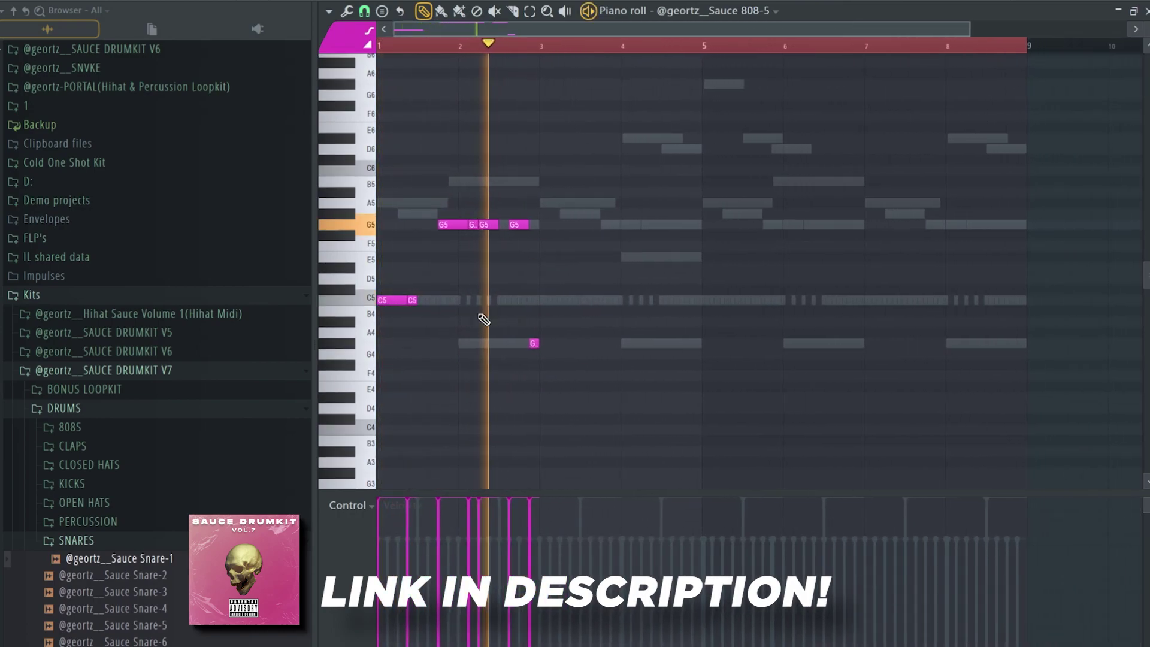
Select all 808 notes in bars 1 and 2 and duplicate them into bars 3 and 4.
scroll(484, 319, up, 2)
key(space)
drag(643, 139, 379, 393)
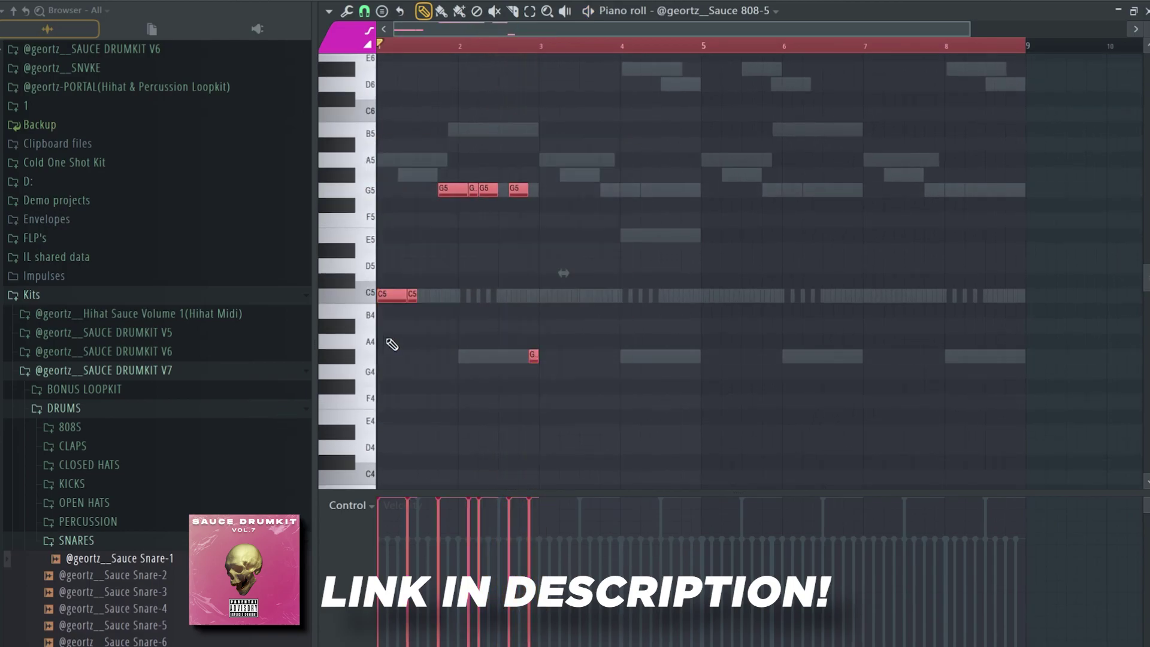
key(ctrl+b)
Try raising the last two G5 notes of bar 2 to G#5 and undo the move.
key(space)
drag(554, 172, 488, 180)
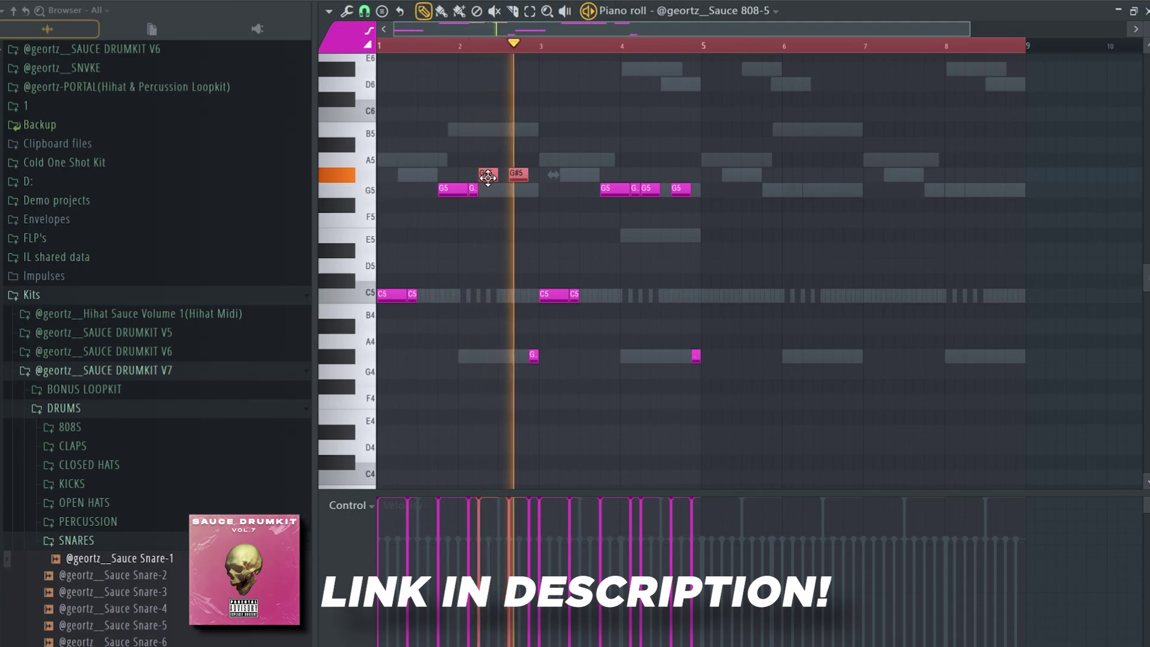
key(ctrl+z)
key(space)
key(space)
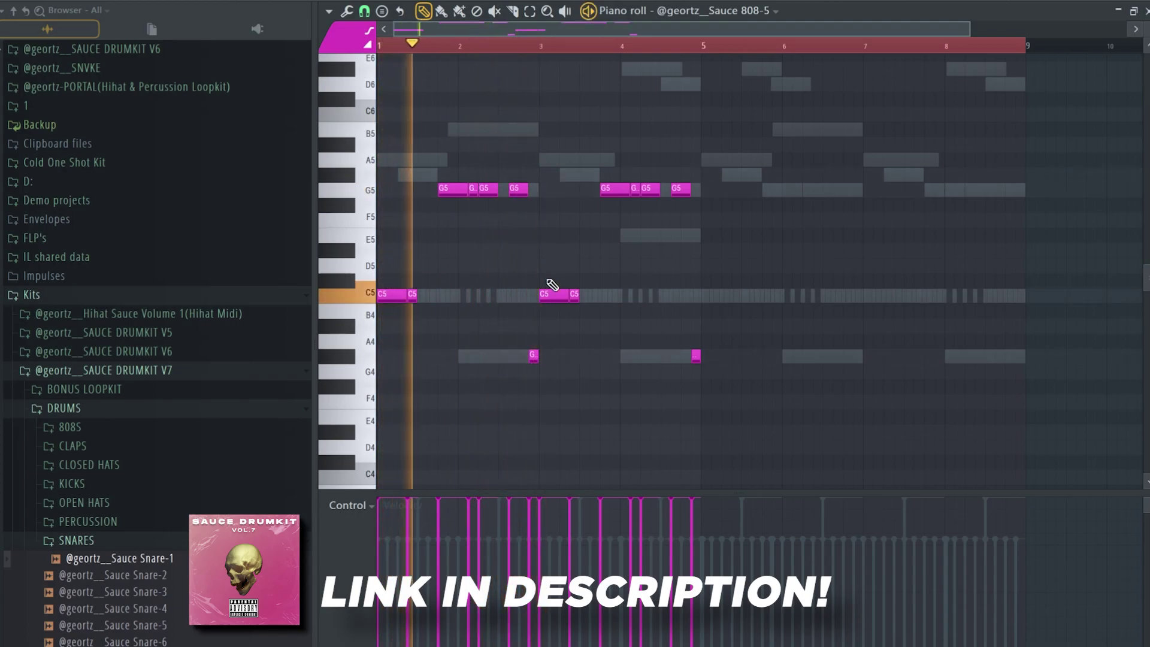
Move the 1.5-beat G5 note that starts on beat 4 of bar 3 down to C5.
scroll(509, 336, up, 2)
scroll(503, 347, down, 1)
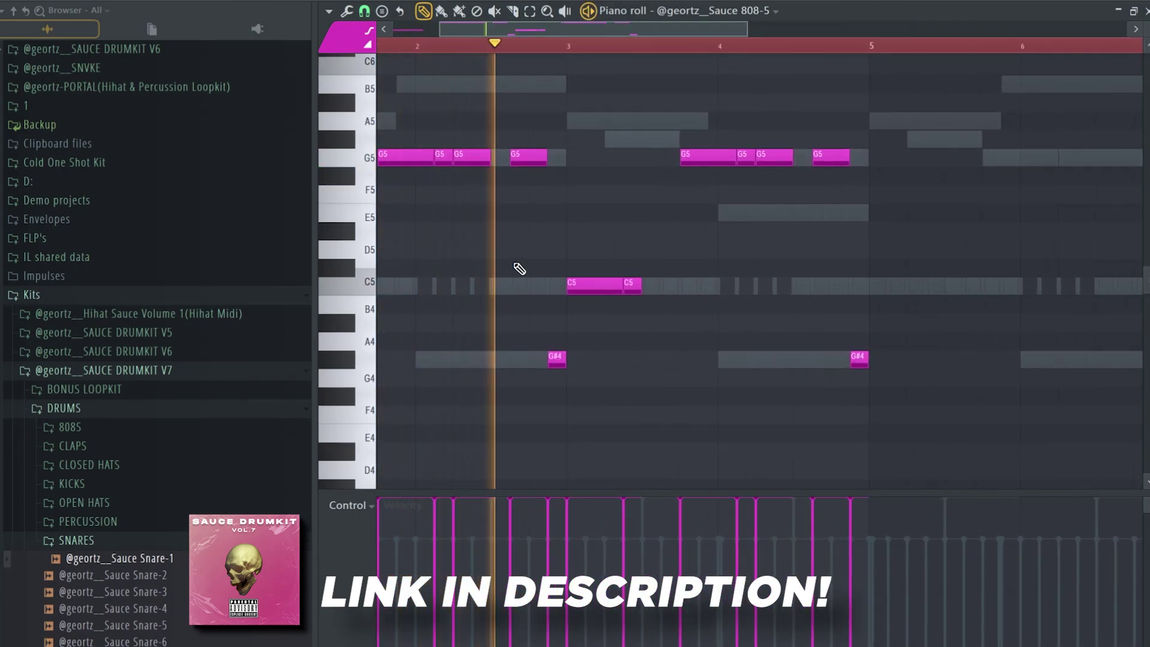
scroll(519, 269, up, 1)
scroll(568, 275, down, 2)
key(space)
key(space)
scroll(597, 280, up, 2)
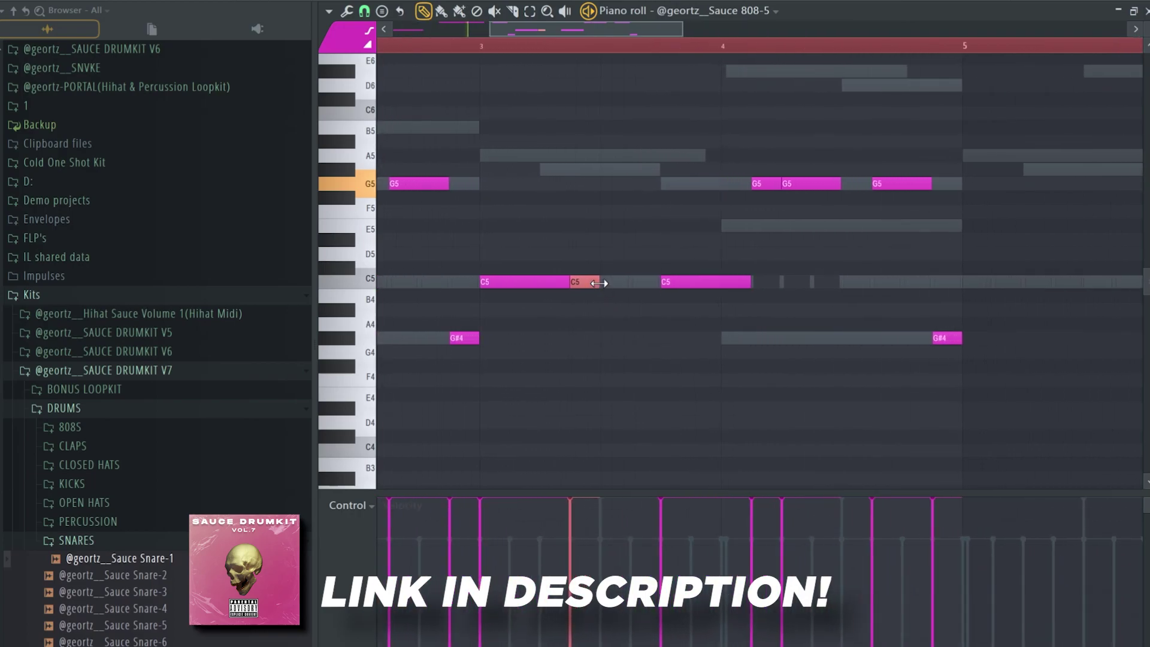
Set the piano roll snap to 1/3 step and shorten the second C5 in bar 3 to two thirds of a step.
click(364, 10)
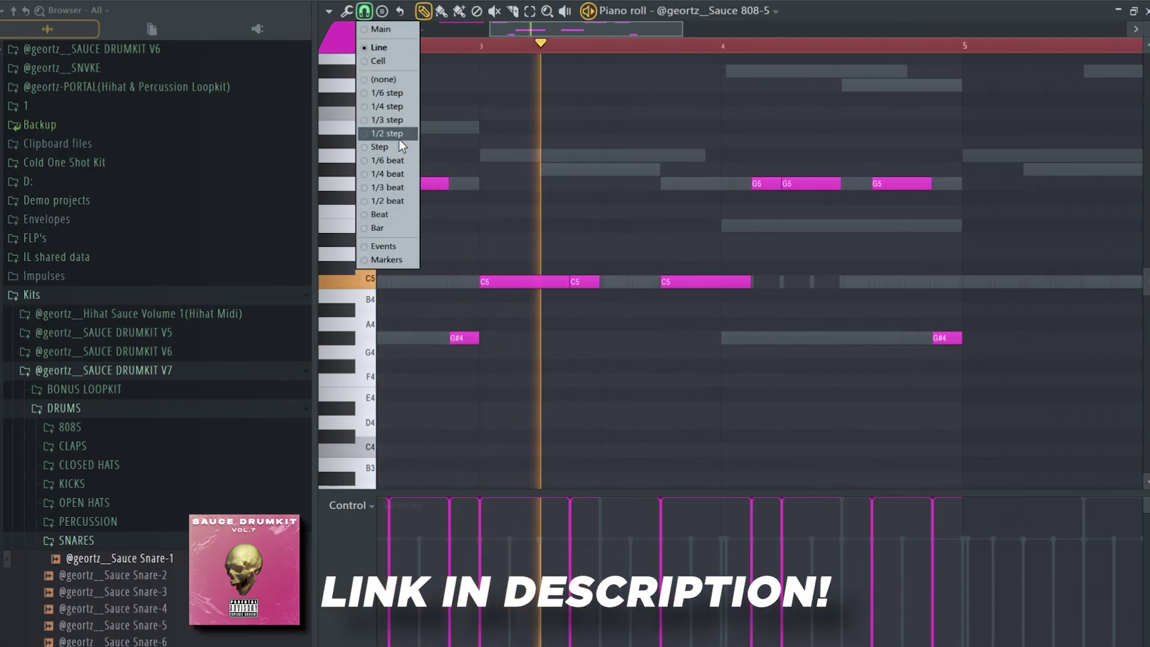
click(389, 124)
key(space)
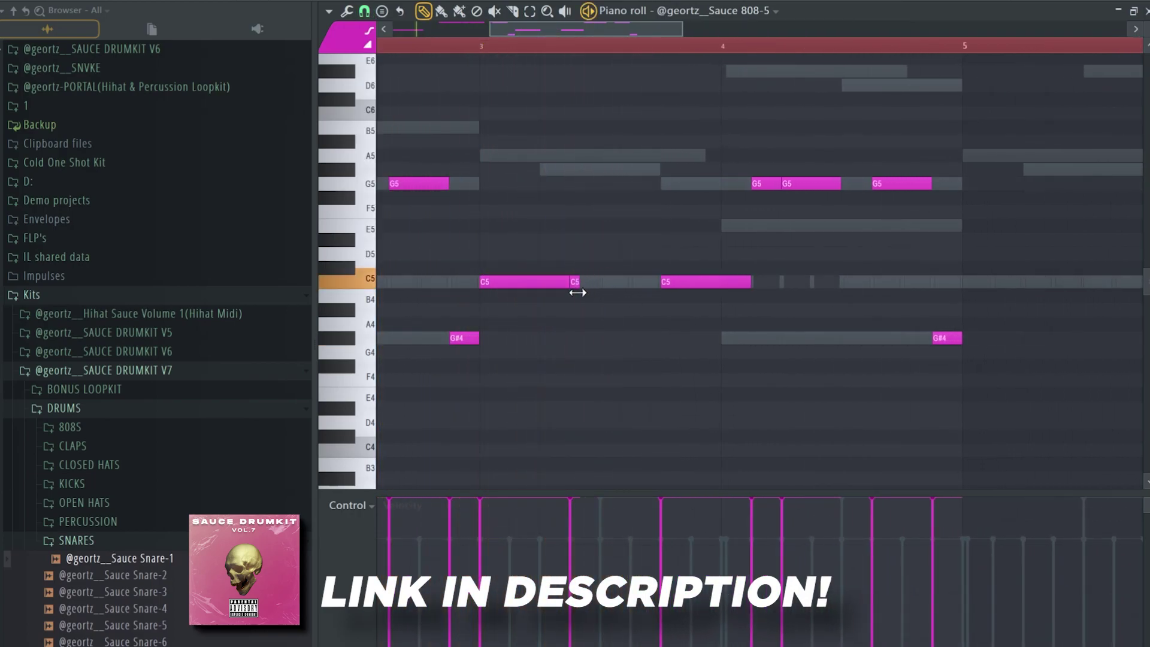
Add two equally short C5 notes right after the shortened one in bar 3 and lower the middle note's velocity.
scroll(578, 292, up, 3)
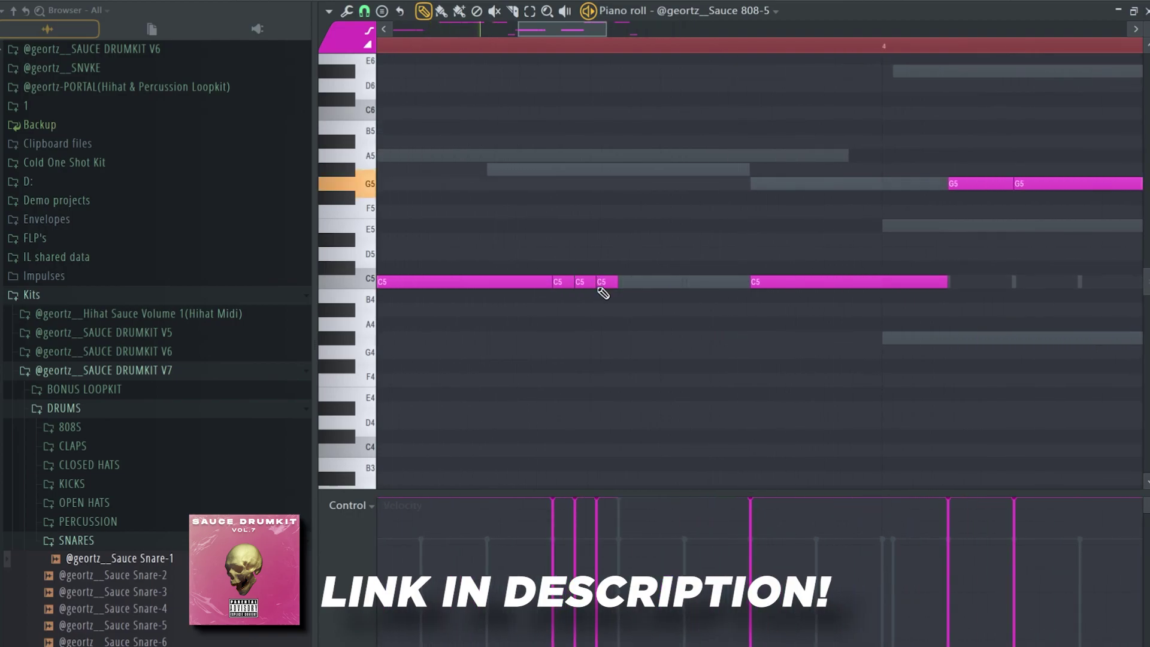
key(space)
click(574, 534)
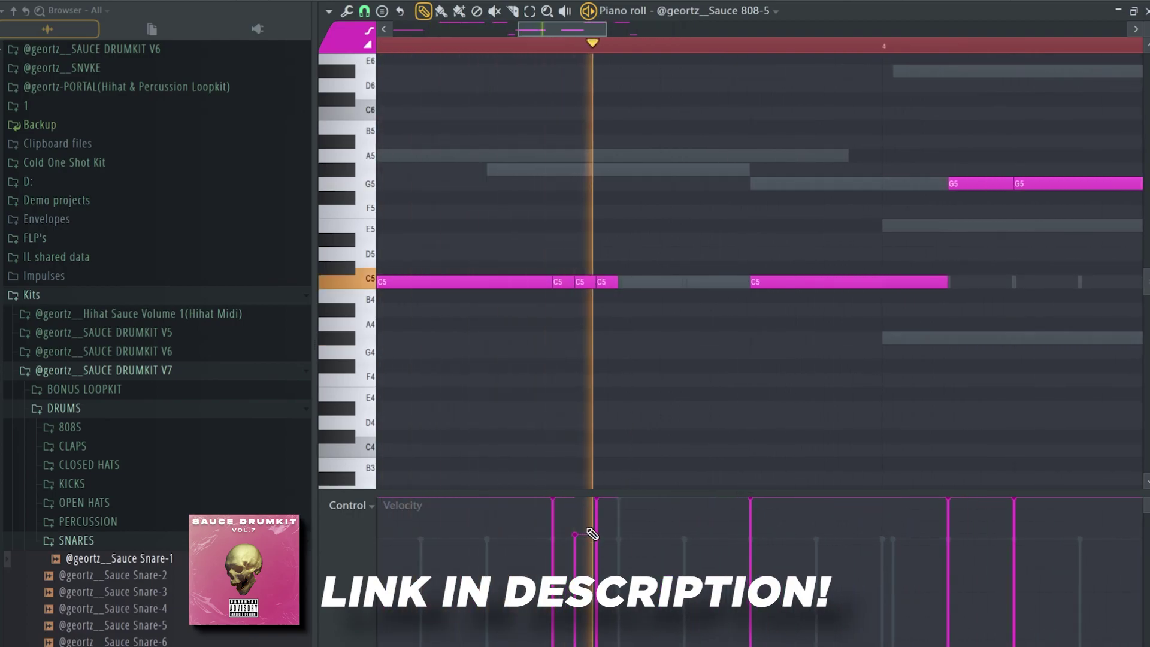
key(space)
double_click(592, 281)
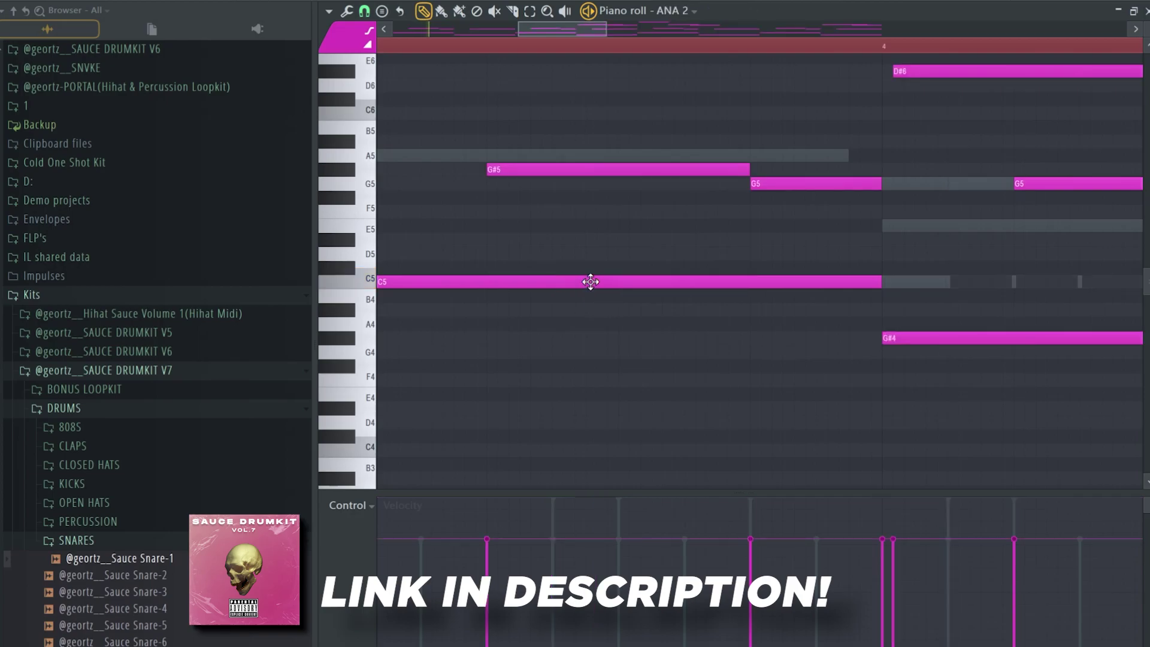
scroll(709, 386, down, 3)
key(F6)
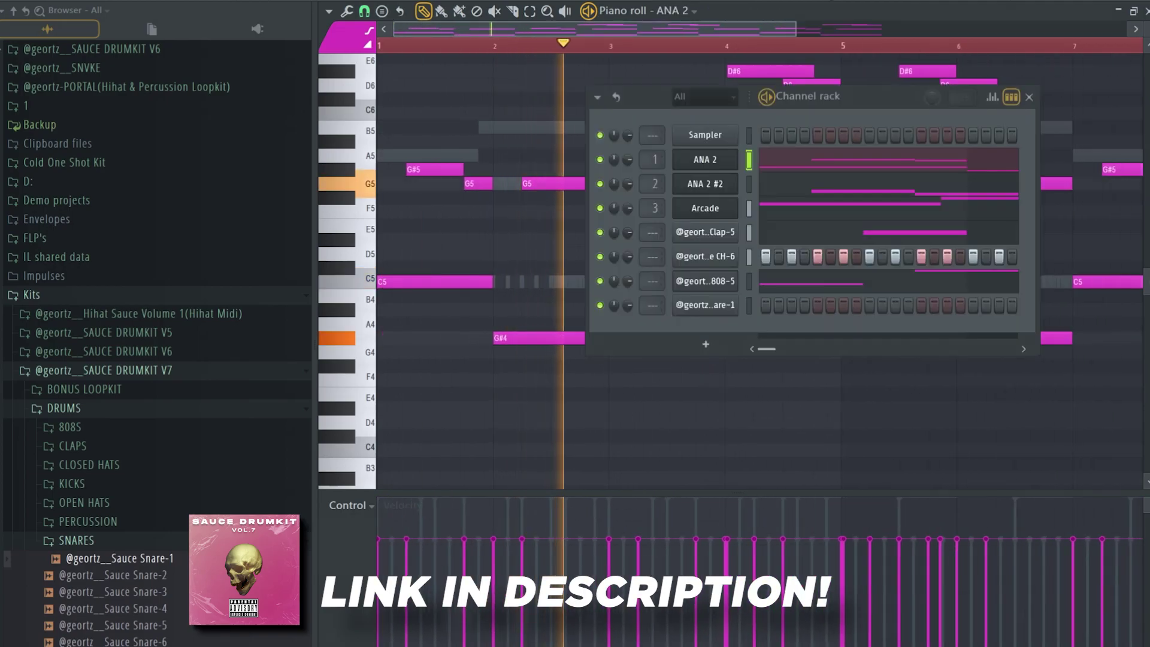
click(770, 289)
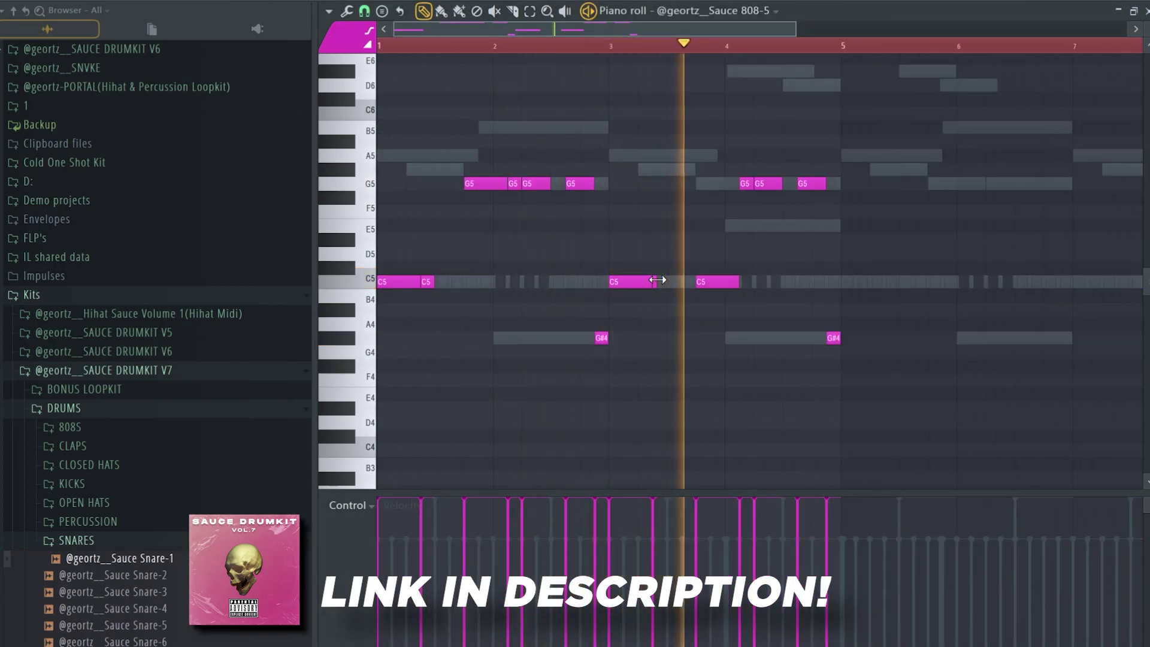
Place a two-step G#5 note right after the first C5 of bar 3 and lower the three G5 notes of bar 4 to G#4.
key(space)
scroll(659, 281, up, 4)
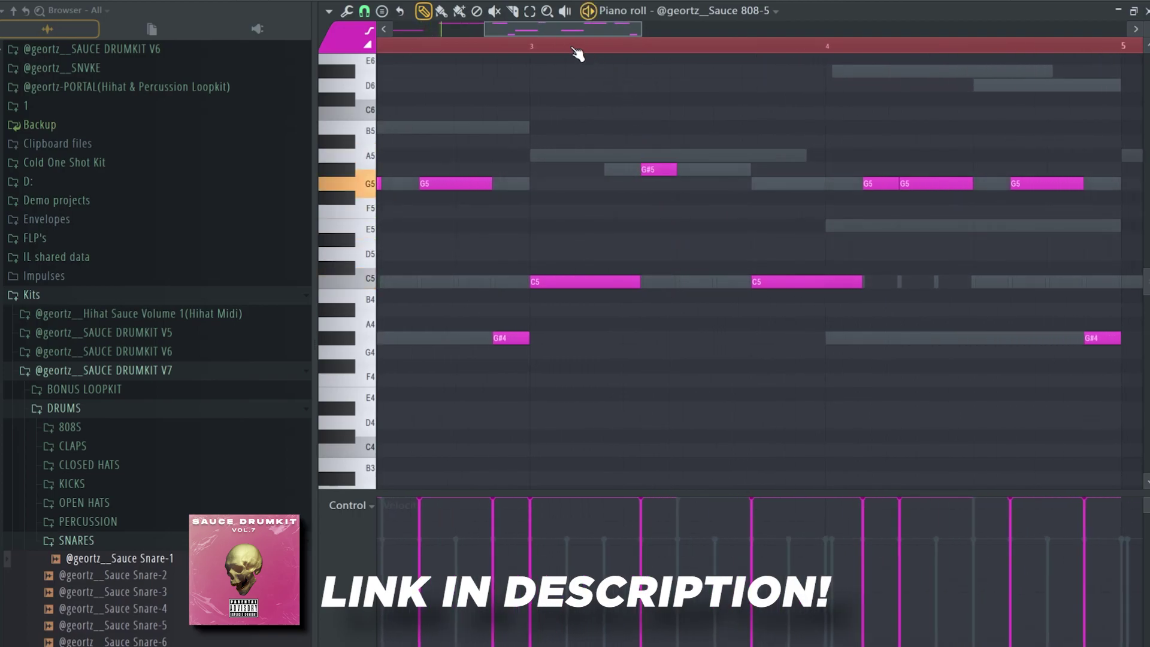
scroll(577, 189, down, 4)
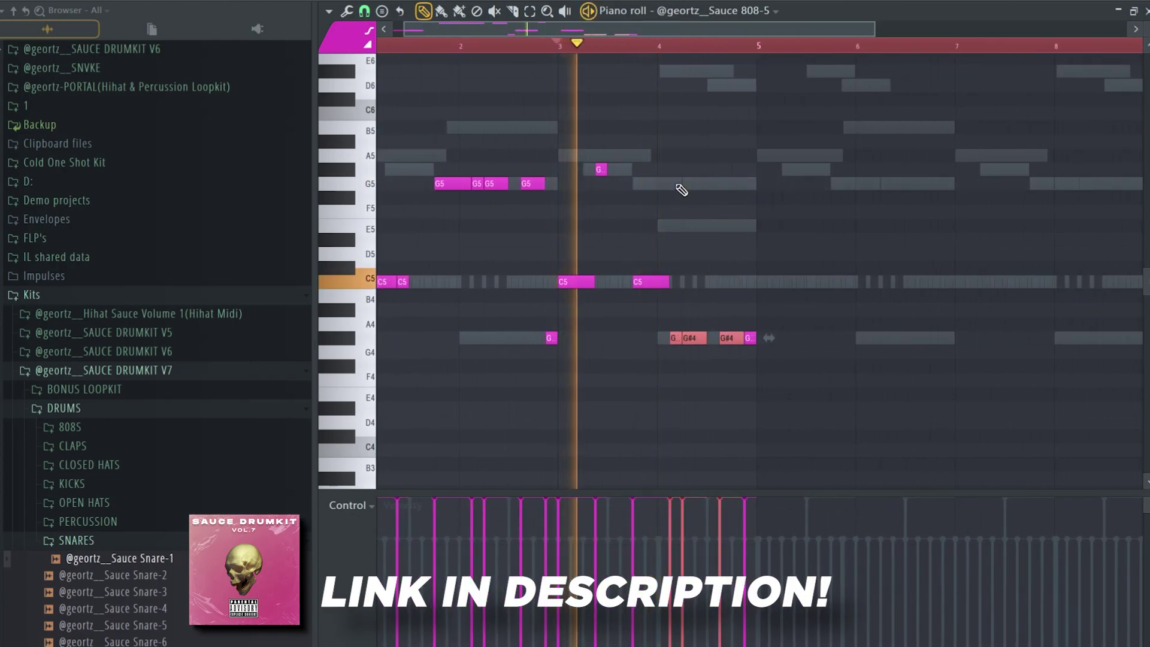
scroll(712, 288, up, 3)
scroll(722, 293, up, 2)
scroll(737, 286, down, 5)
key(space)
Duplicate the whole four-bar 808 pattern into bars 5 to 8 and play it back.
key(F6)
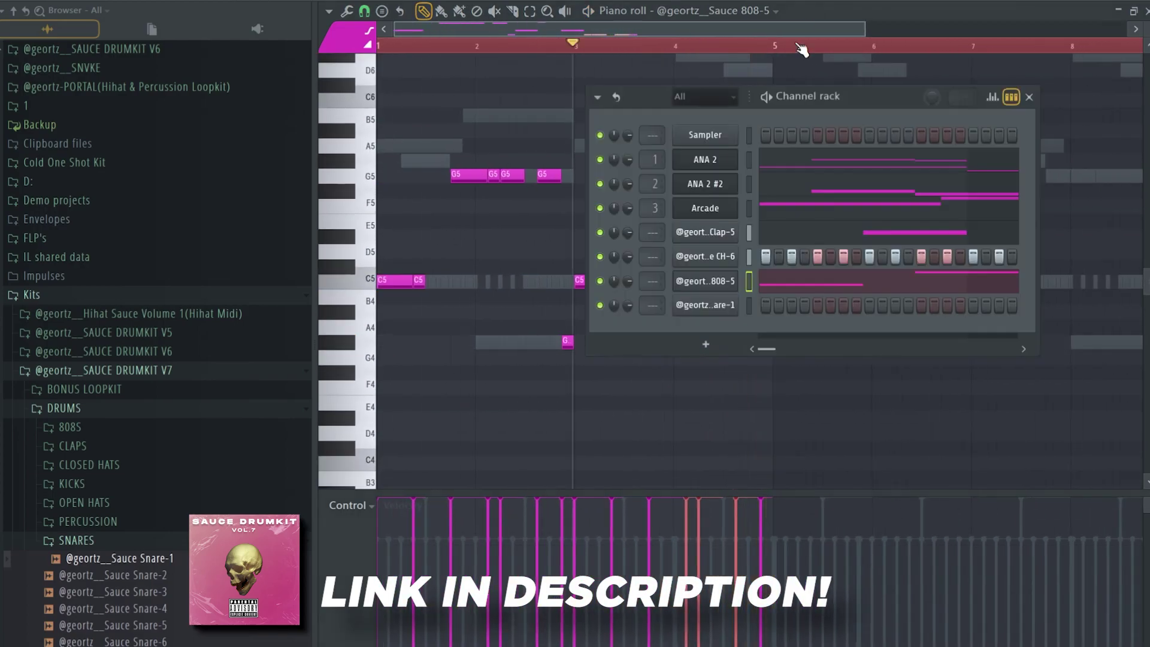
click(827, 174)
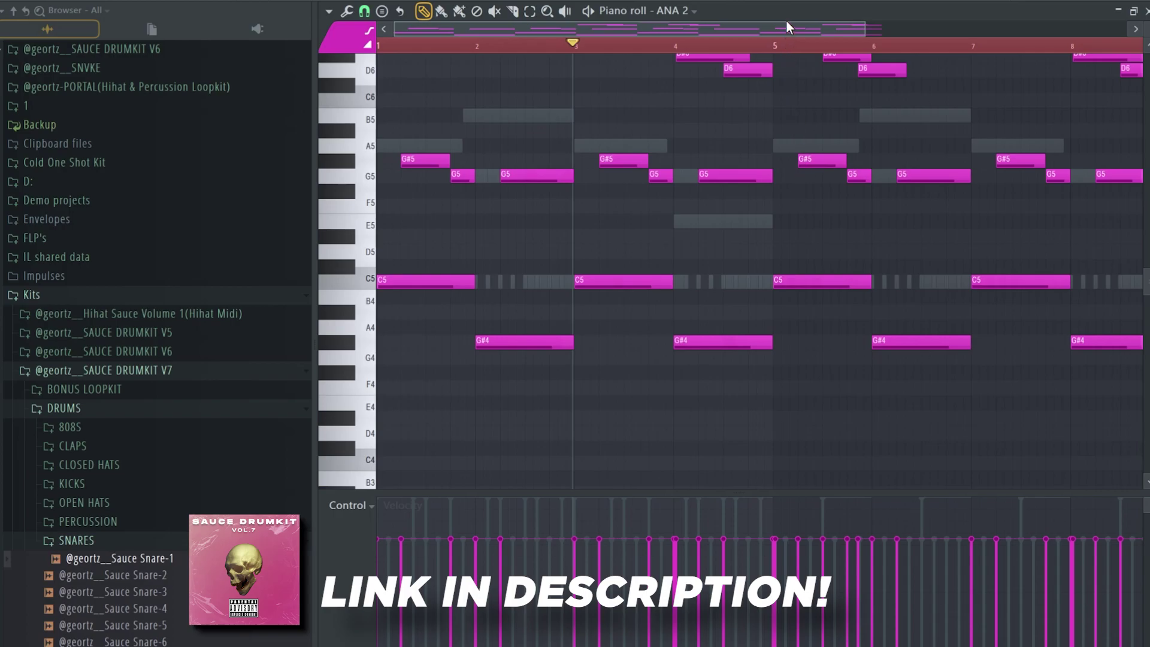
key(F6)
click(803, 282)
drag(759, 108, 597, 189)
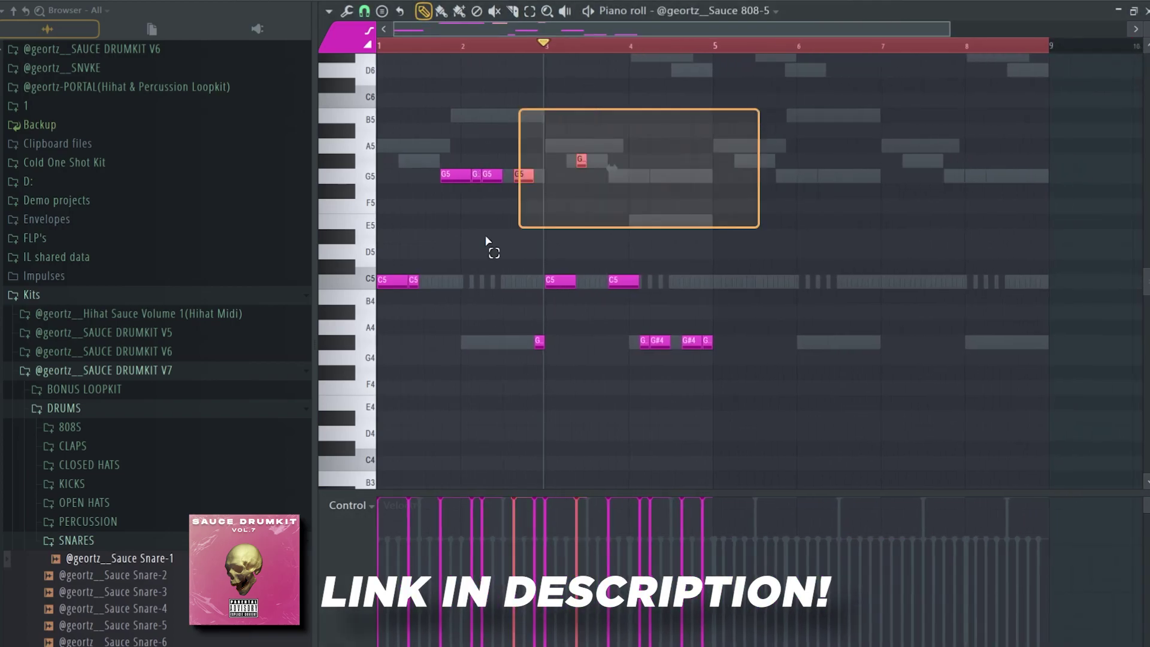
key(ctrl+b)
scroll(723, 286, up, 2)
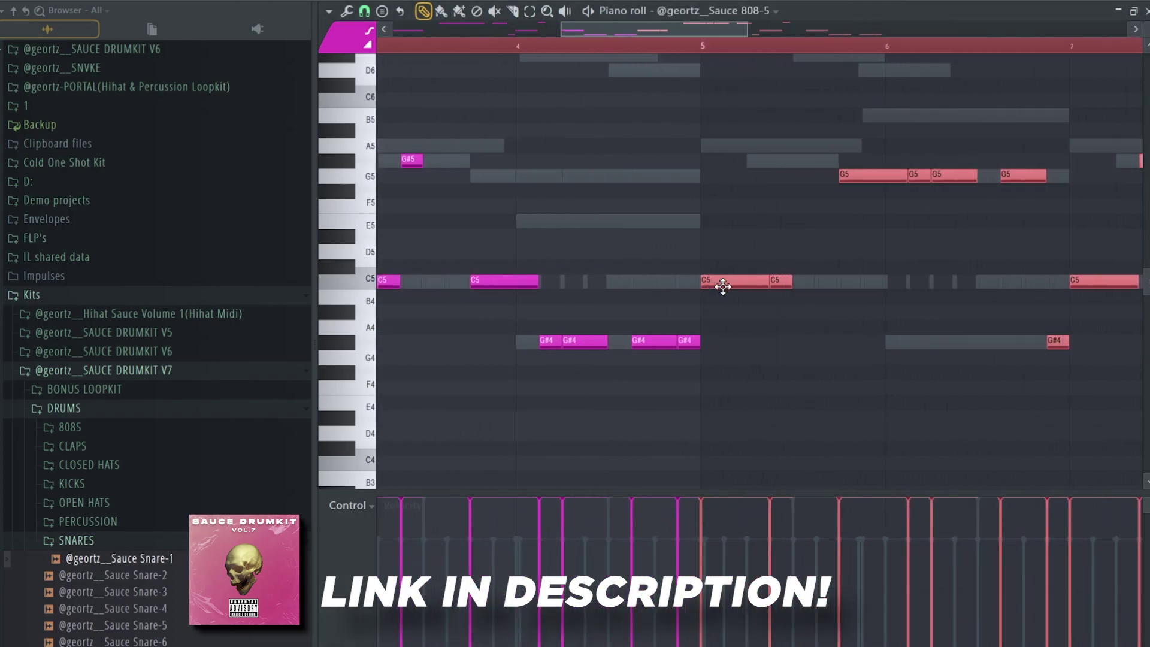
scroll(723, 286, up, 5)
click(698, 318)
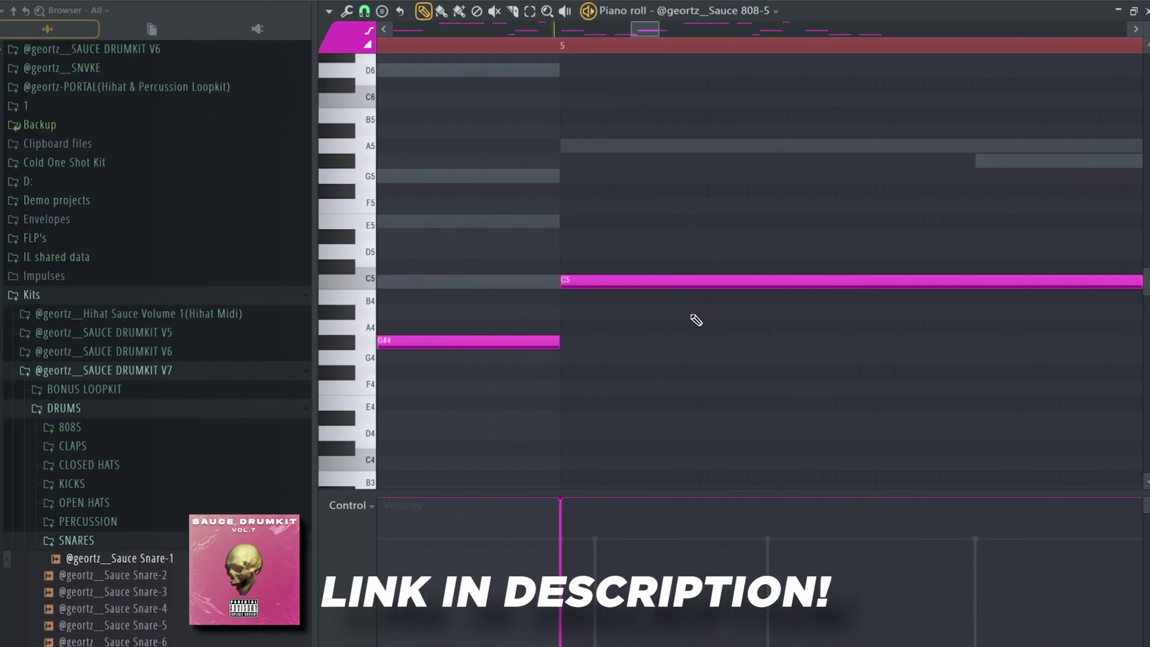
scroll(540, 316, down, 5)
key(space)
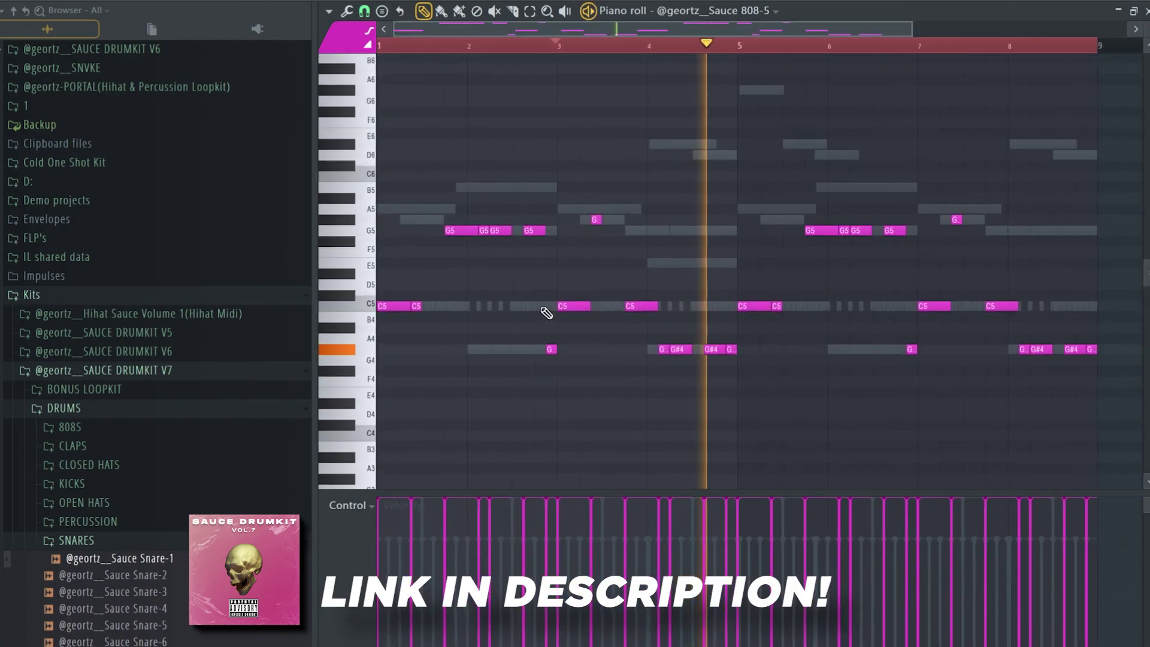
Replace the last two G#4 notes of bar 8 with a descending run of D6, C6 and G5, starting on beat 3.
scroll(770, 303, up, 10)
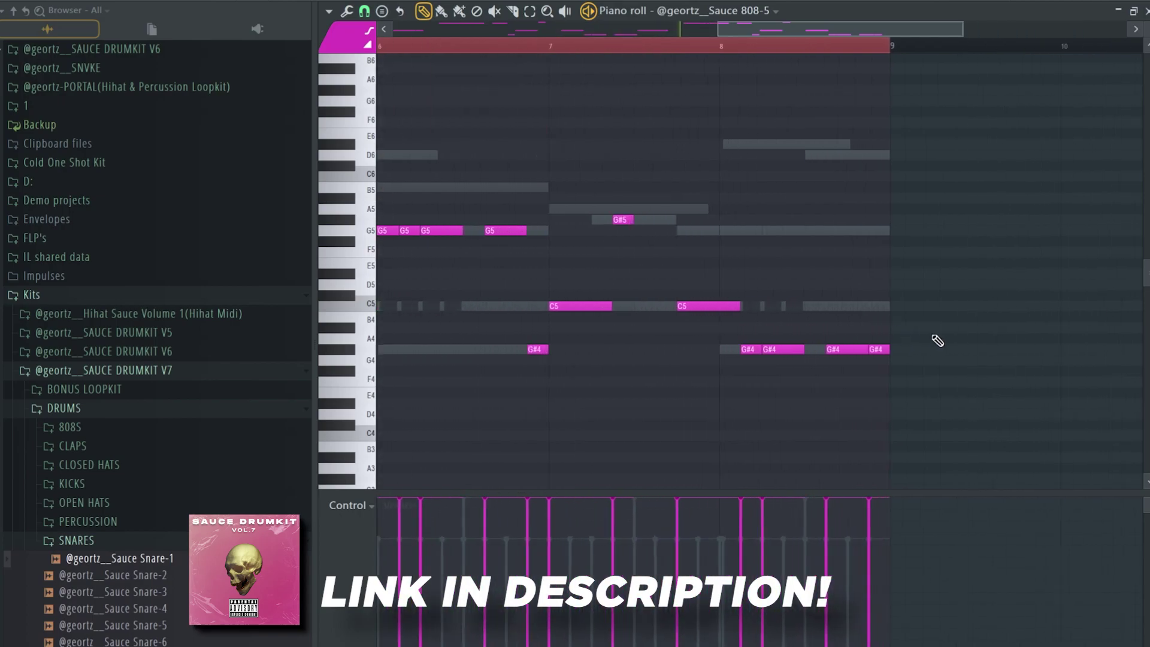
scroll(642, 336, down, 5)
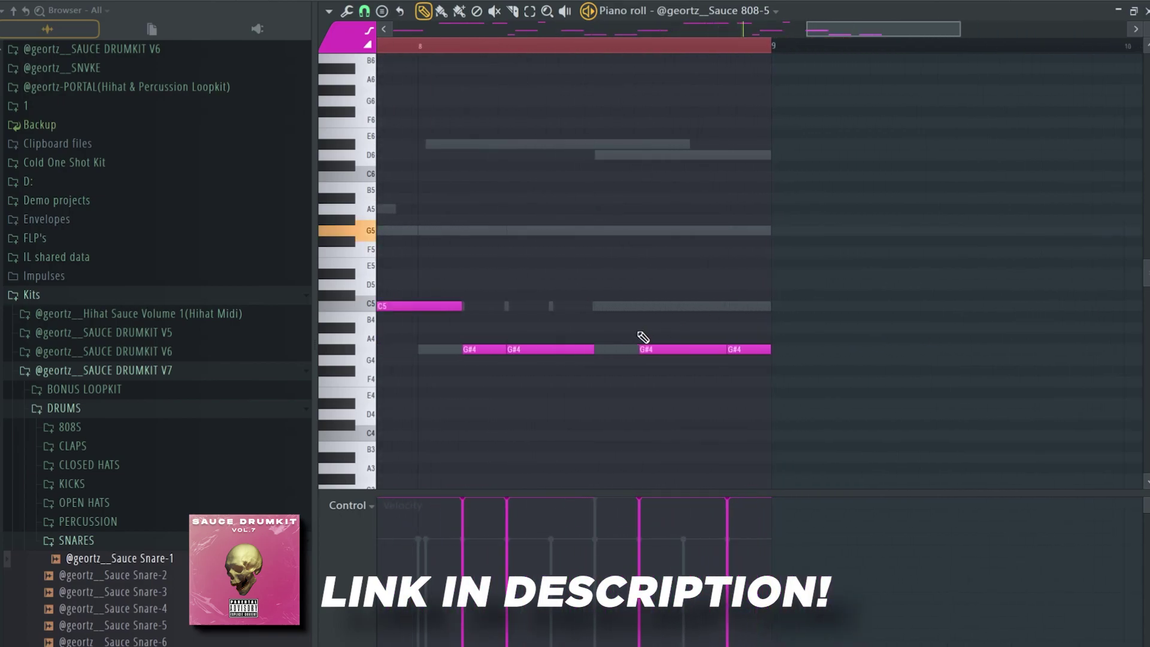
scroll(955, 326, up, 1)
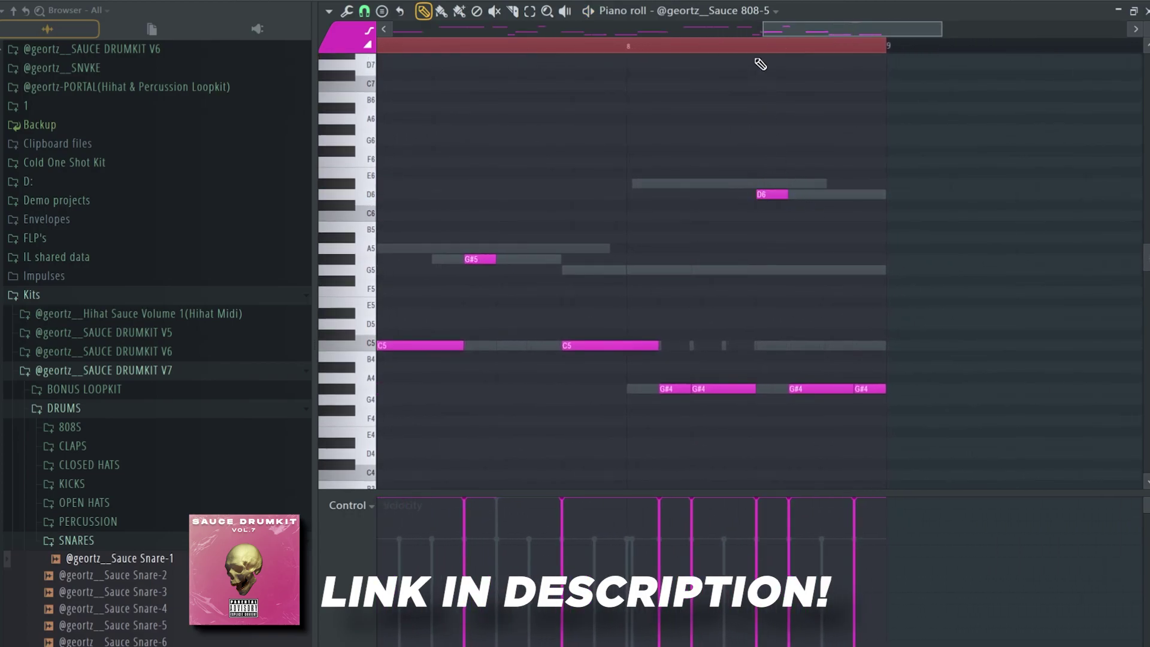
key(space)
click(807, 216)
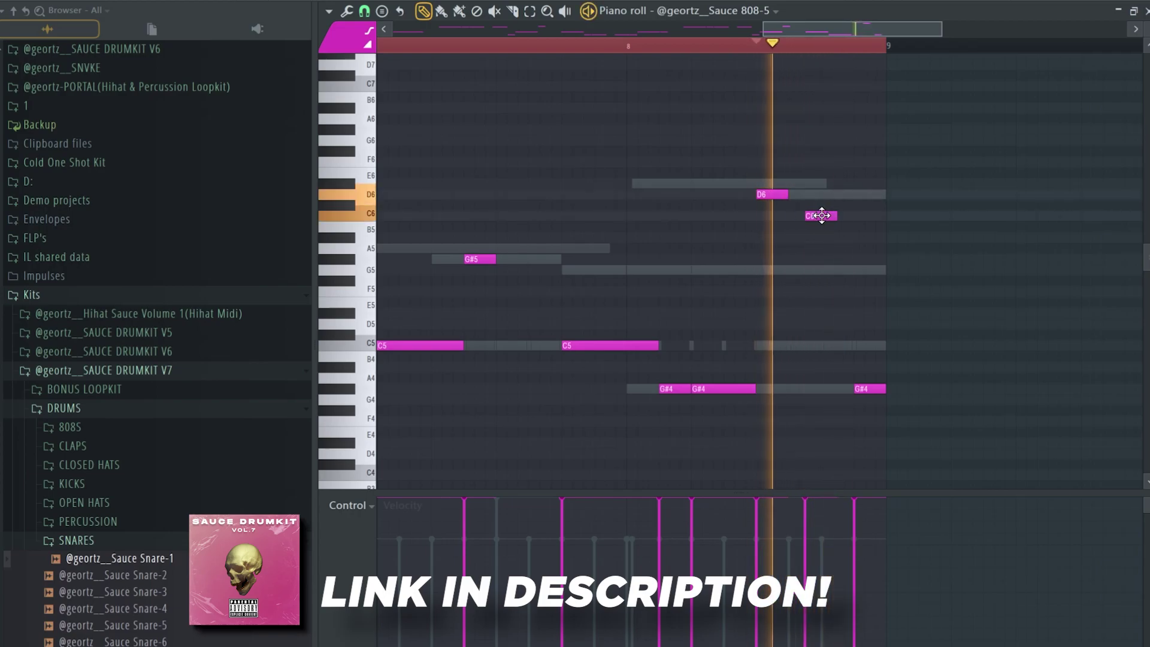
click(871, 270)
key(space)
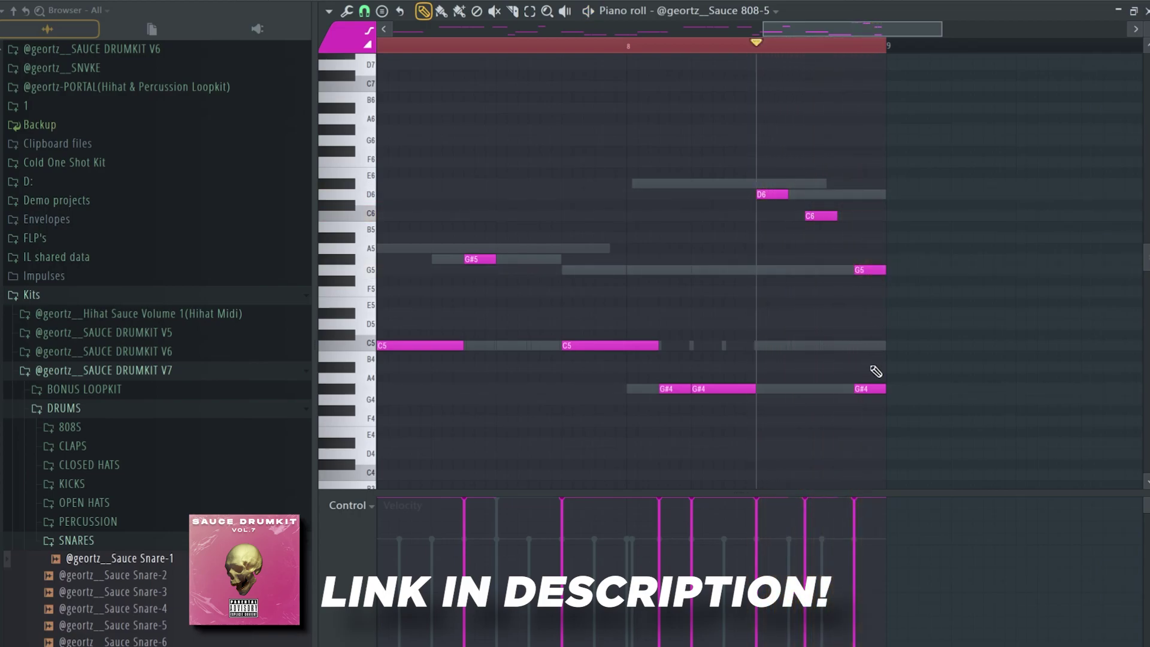
key(space)
scroll(853, 357, down, 5)
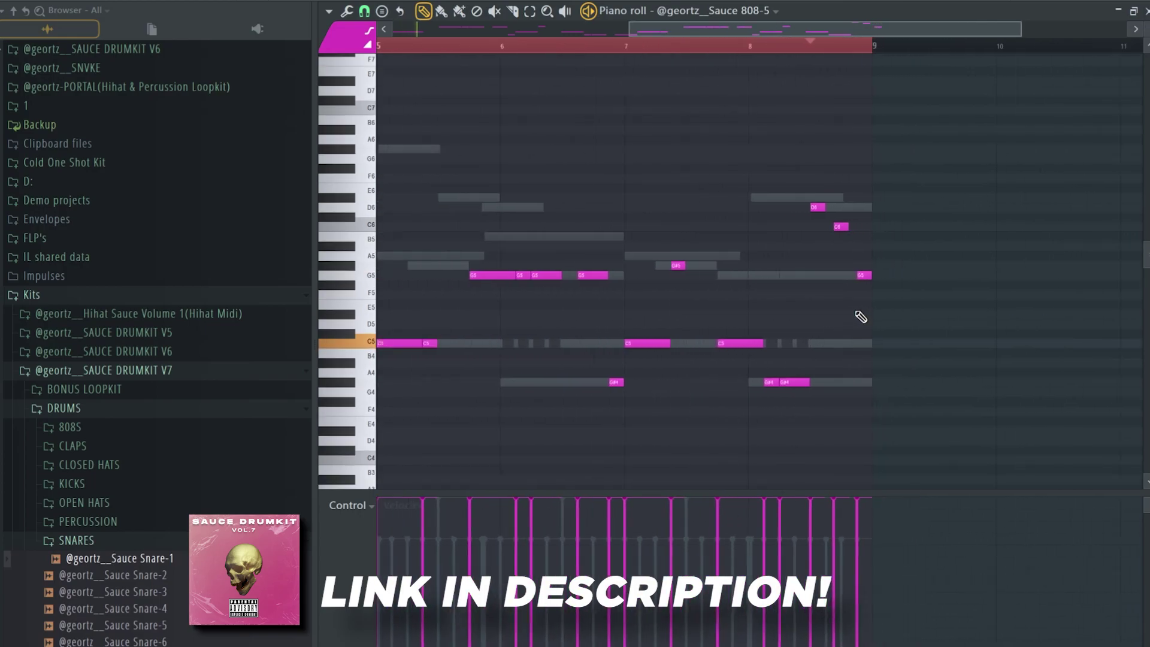
scroll(798, 204, down, 3)
Lengthen the D6 and C6 in bar 8 to three steps each and lower the closing three-note run by an octave.
scroll(881, 240, up, 5)
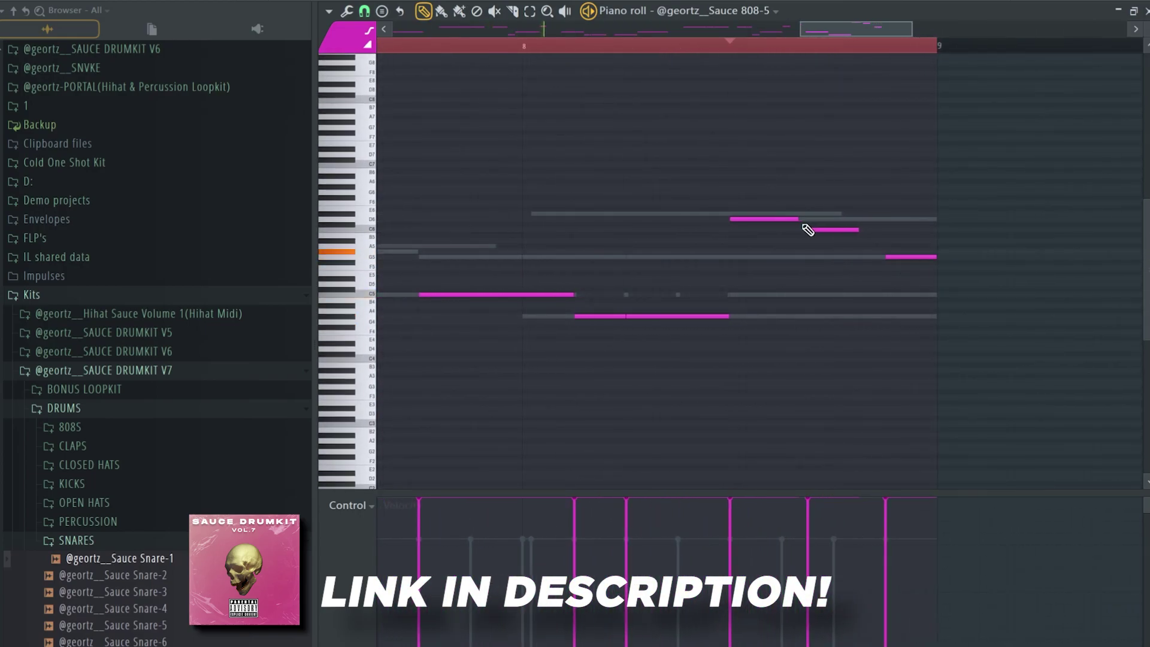
scroll(808, 229, up, 4)
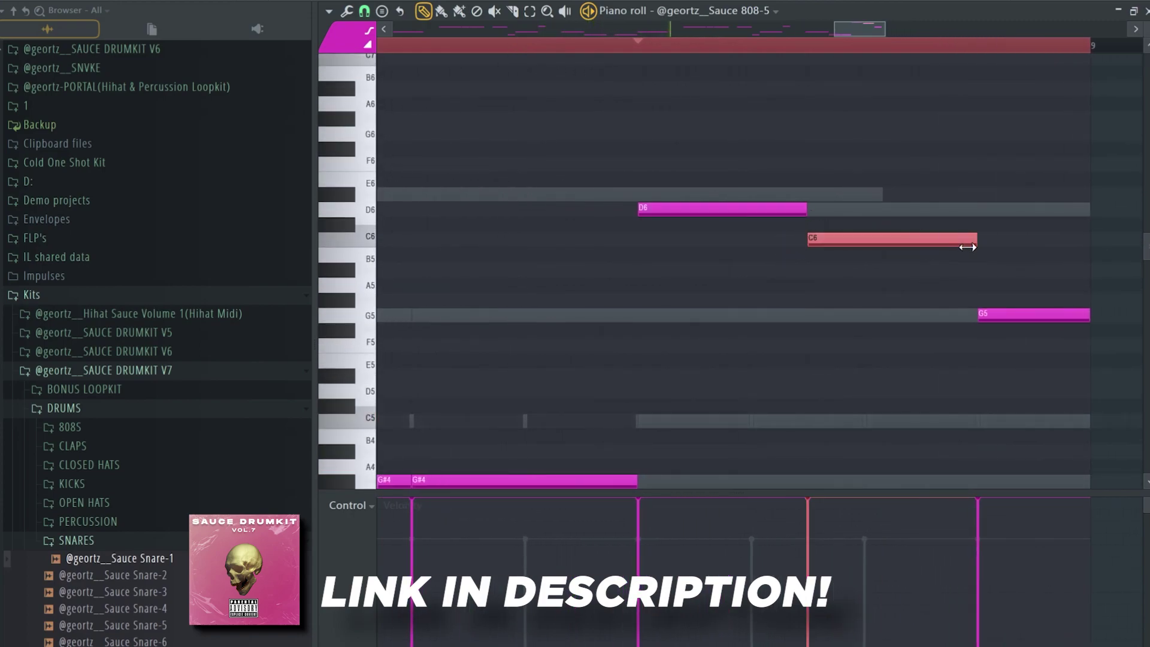
drag(754, 206, 1078, 303)
key(ctrl+Down)
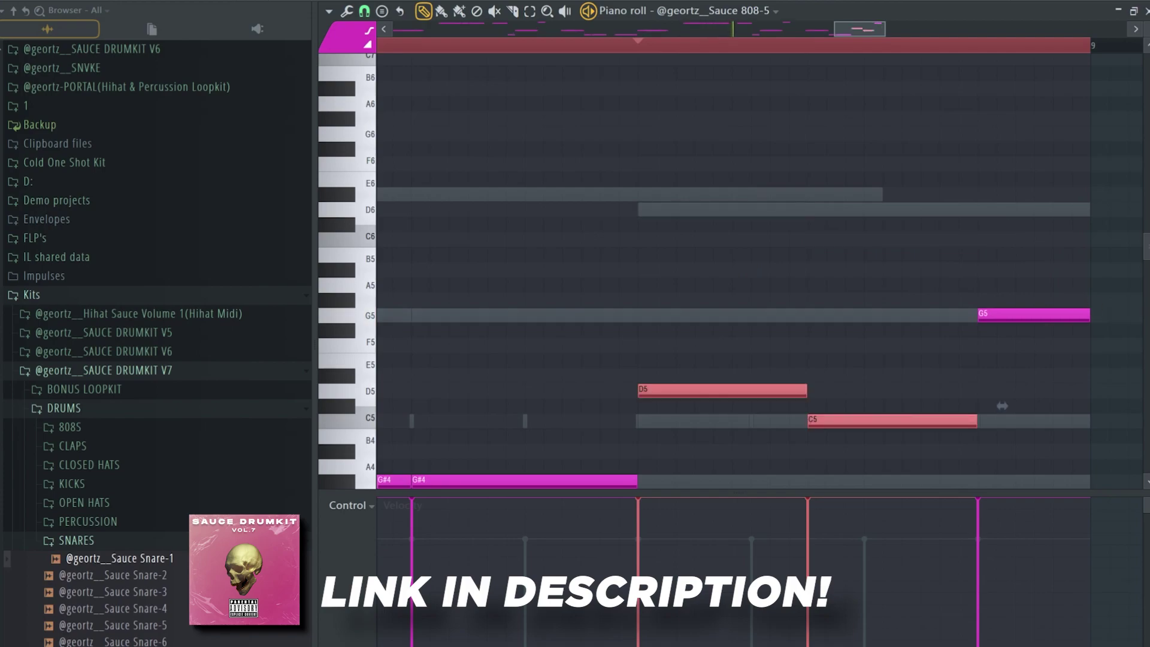
scroll(834, 360, down, 4)
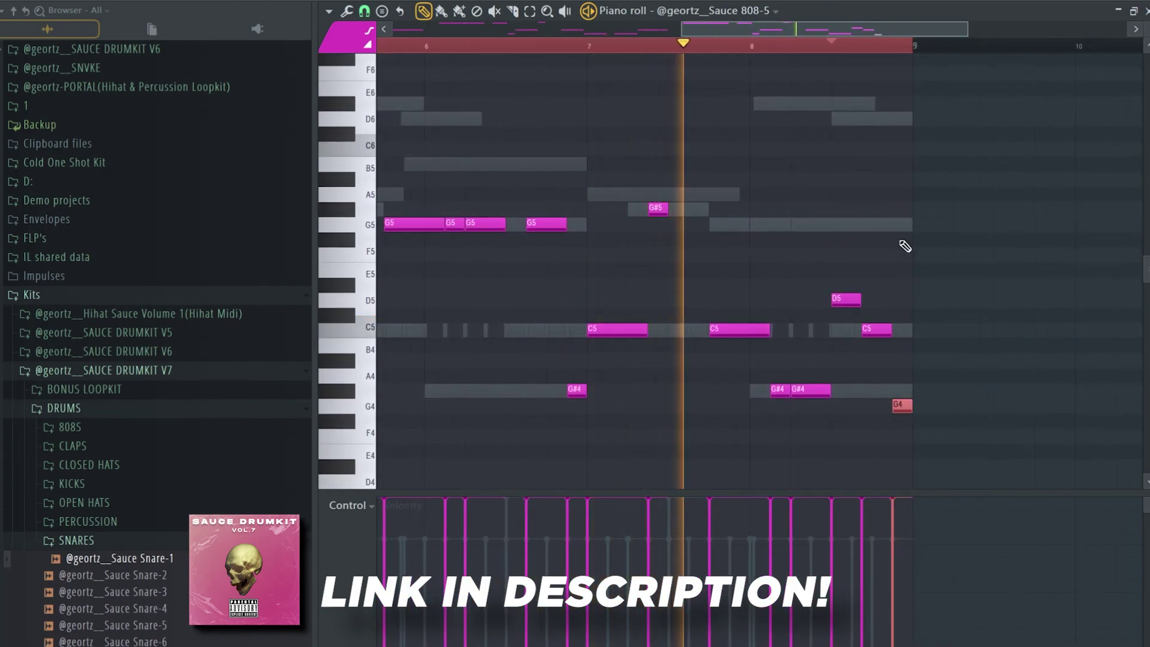
key(ctrl+Down)
scroll(737, 285, down, 3)
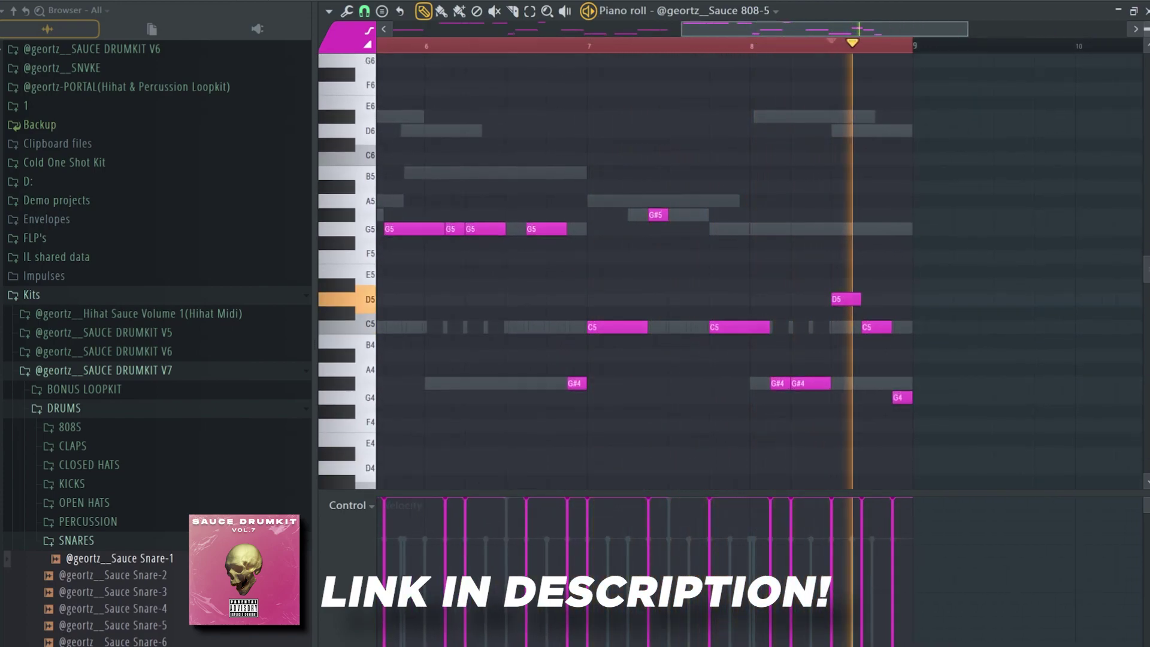
Check bar 8 of the ANA 2 melody, raise the 808's D5 in that bar to D6 and play the pattern.
key(space)
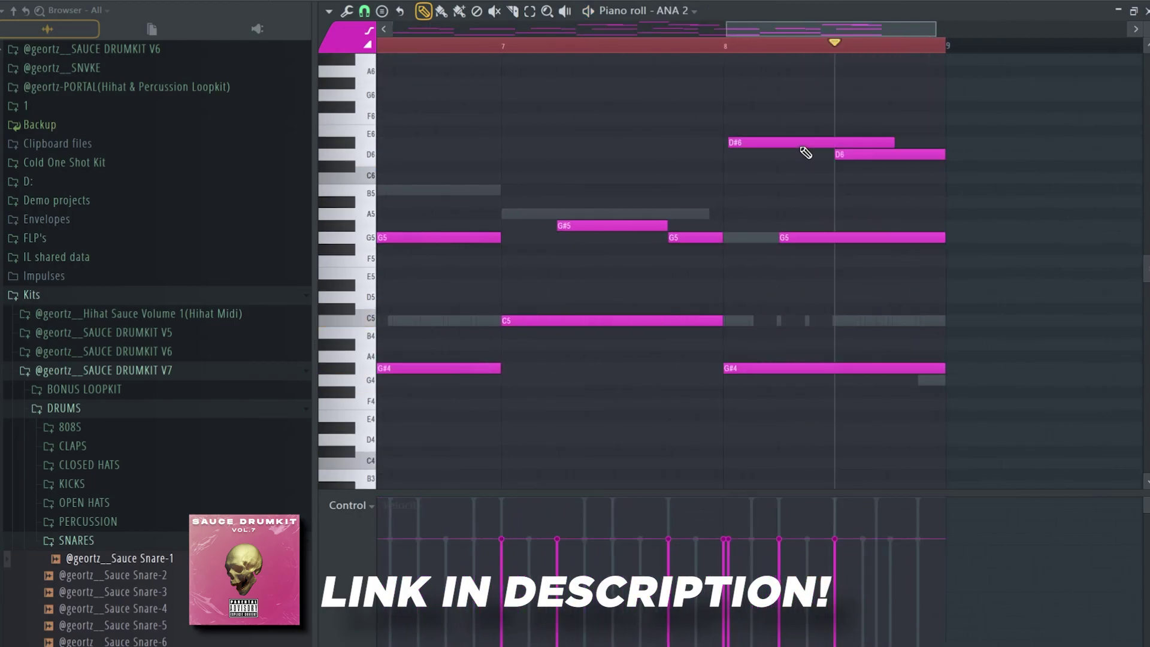
scroll(772, 204, up, 2)
key(F6)
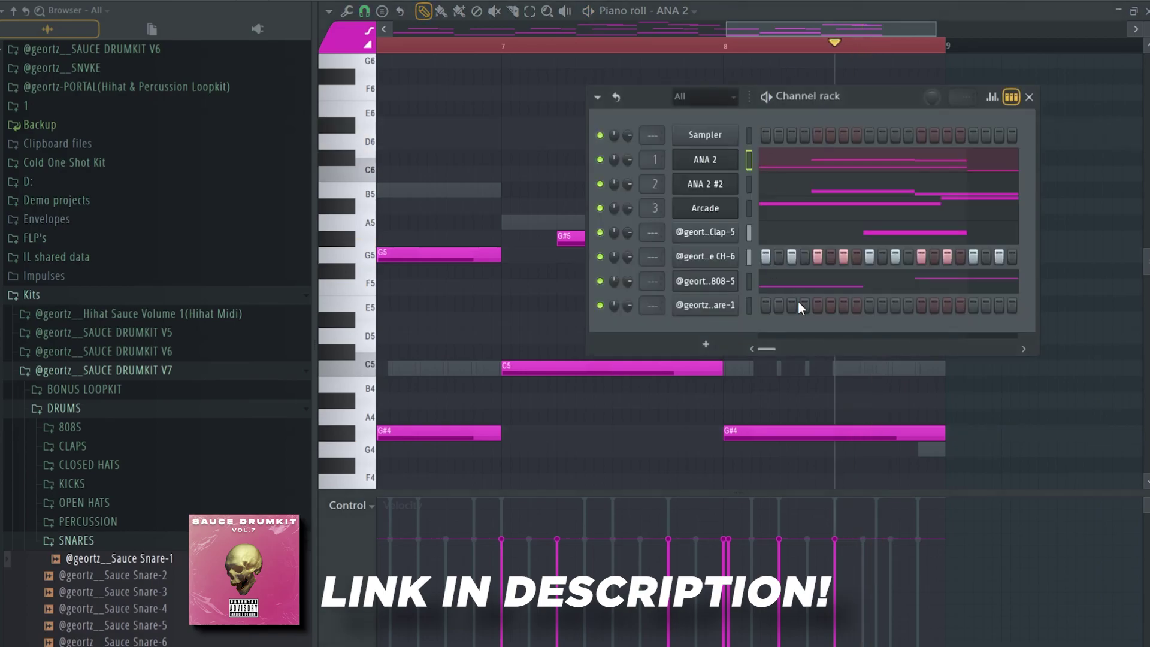
click(792, 278)
key(F6)
scroll(667, 313, down, 4)
key(space)
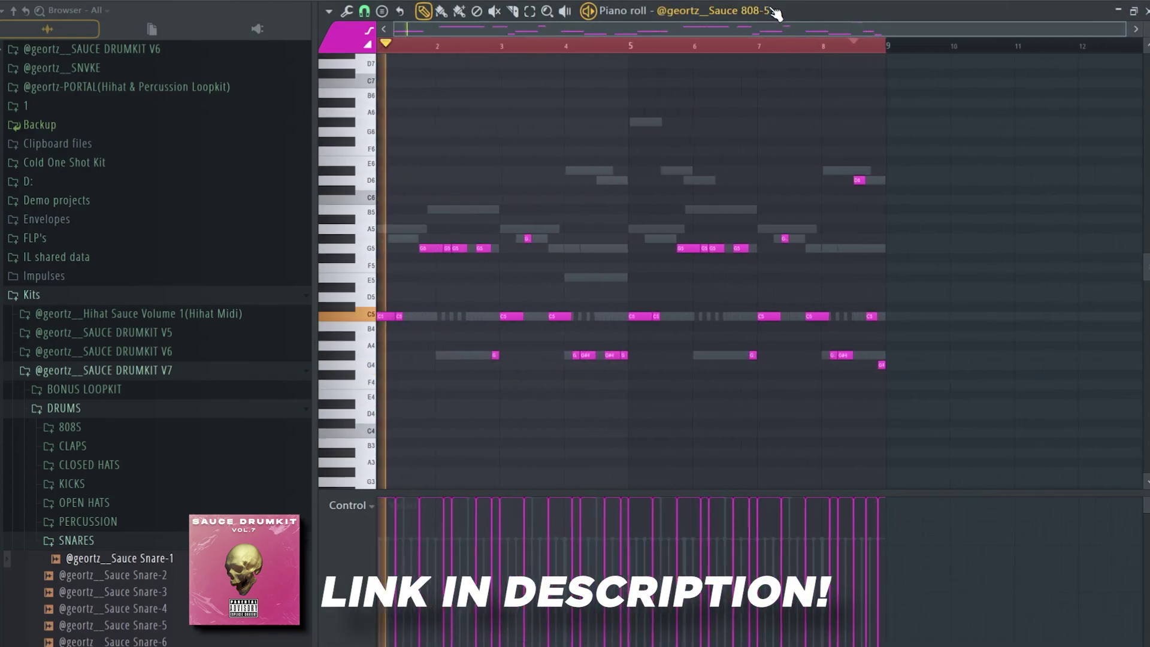
Open the Sauce CH-6 hi-hat channel in the piano roll and switch to the paint tool.
key(F6)
right_click(729, 257)
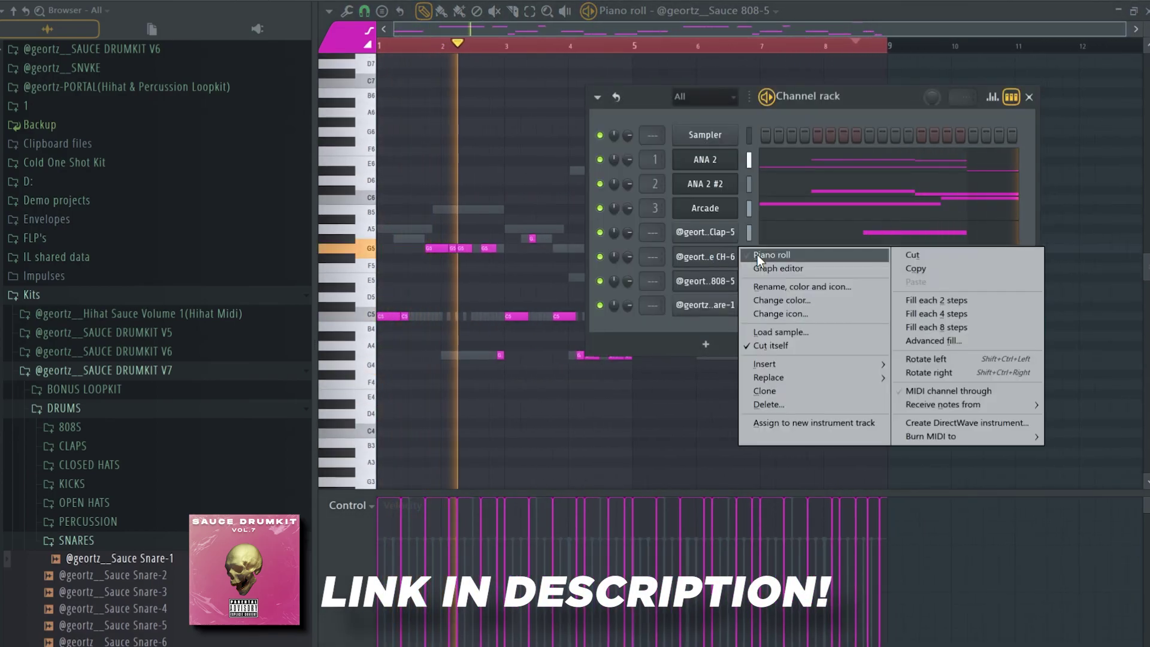
click(771, 269)
key(space)
scroll(504, 338, up, 2)
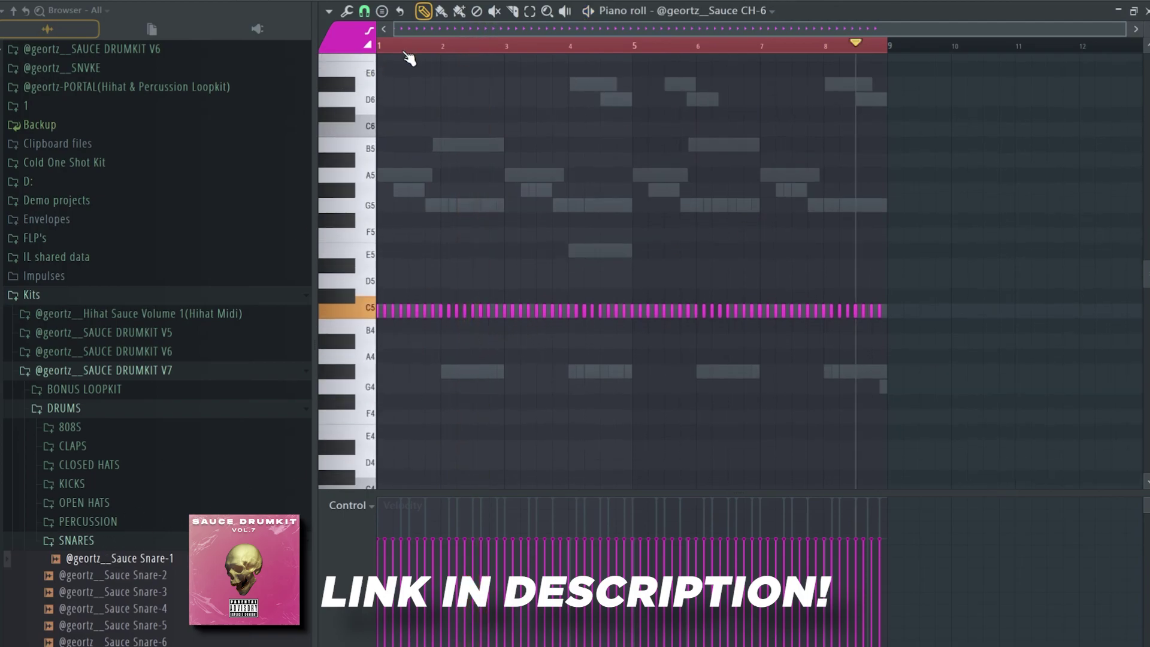
key(space)
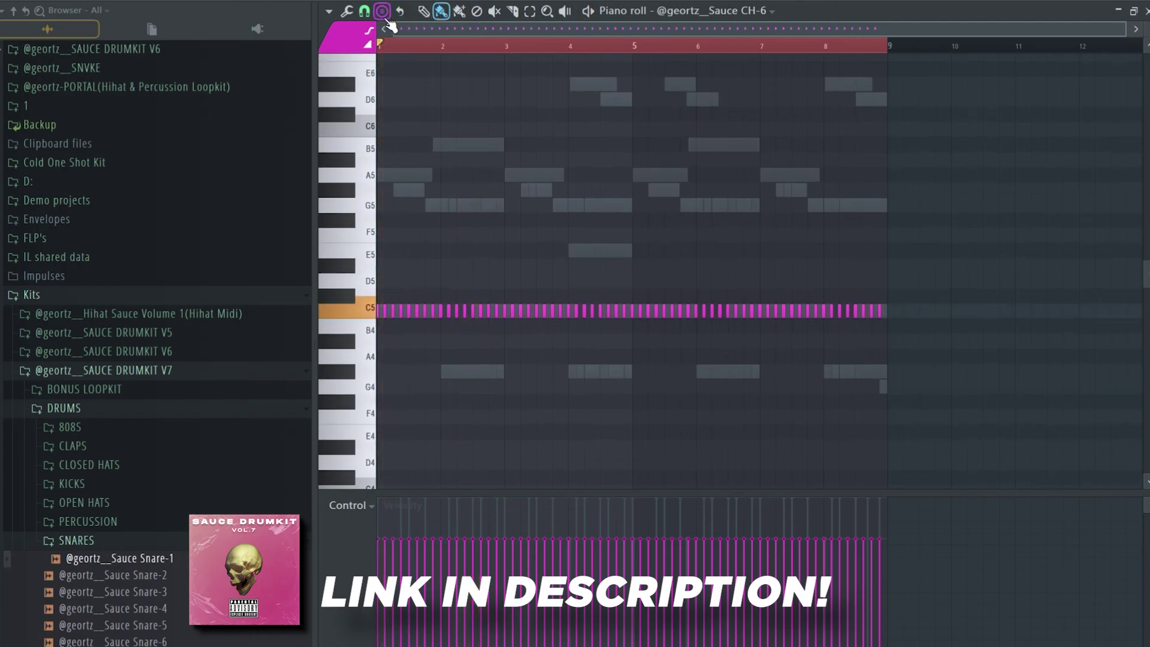
click(369, 14)
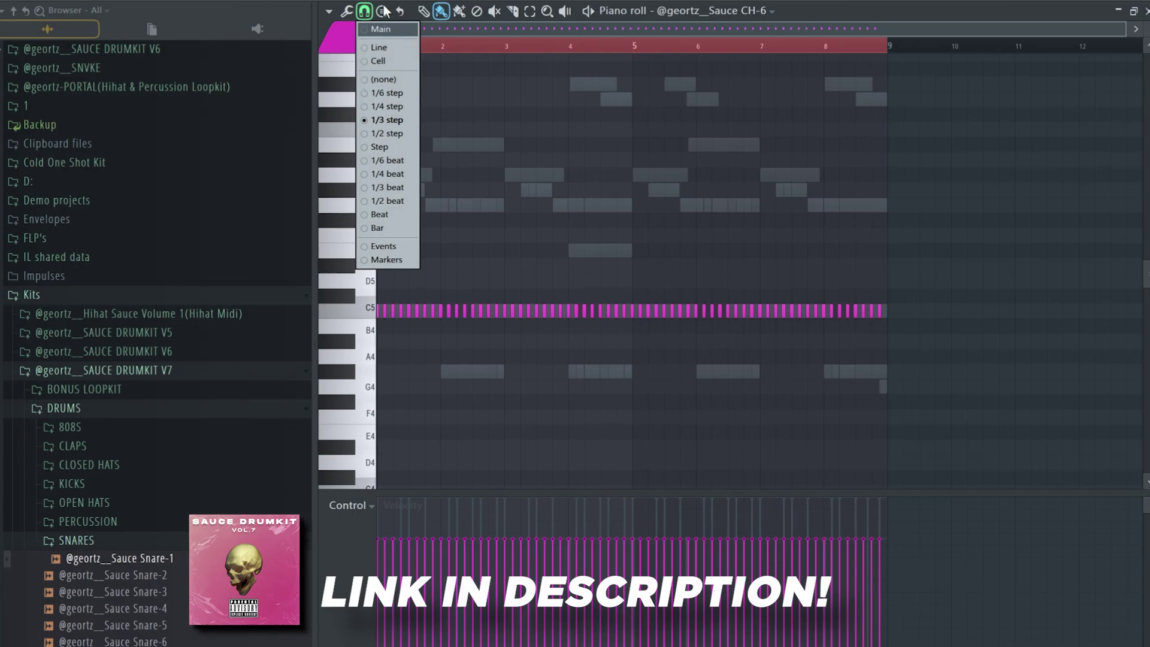
scroll(495, 103, up, 6)
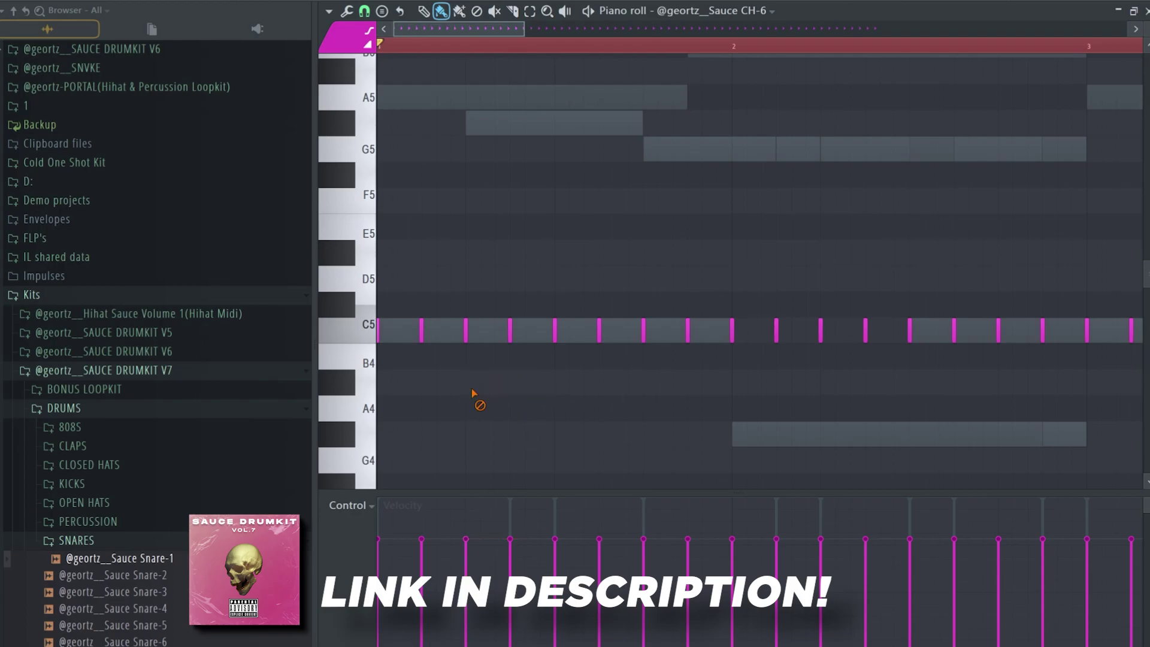
Paint a triplet of three D5 hi-hat notes, each two thirds of a step long, on beat 2 of bar 1.
key(space)
scroll(536, 383, up, 4)
mouse_move(459, 329)
mouse_down()
mouse_move(497, 329)
mouse_move(467, 385)
mouse_up()
key(space)
key(space)
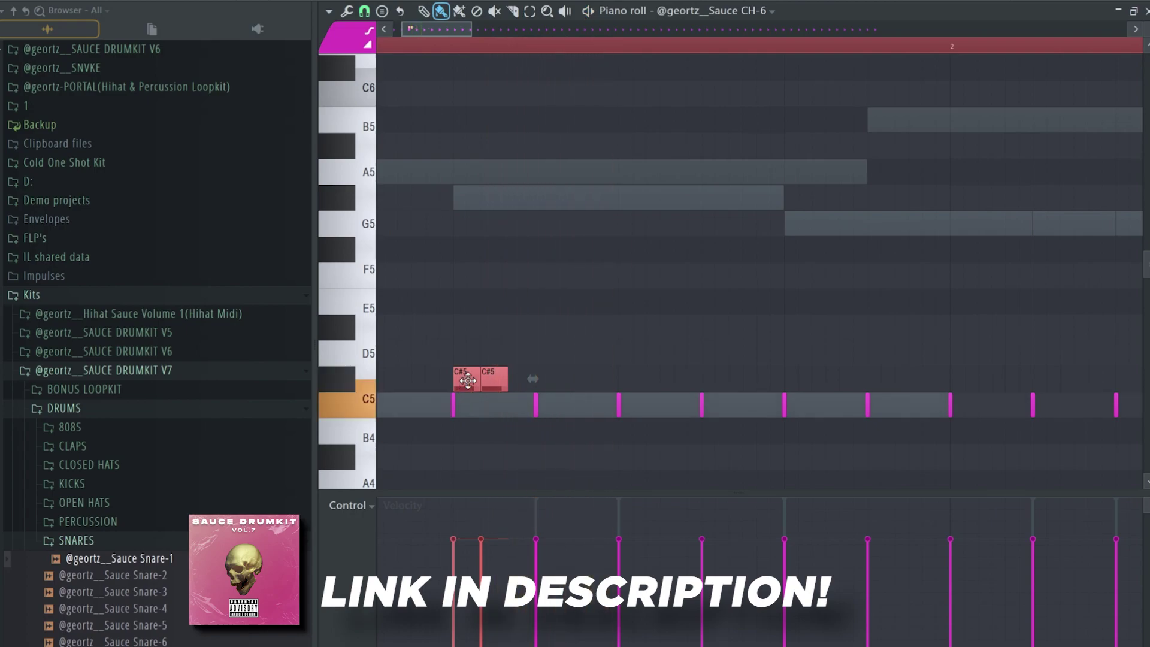
key(space)
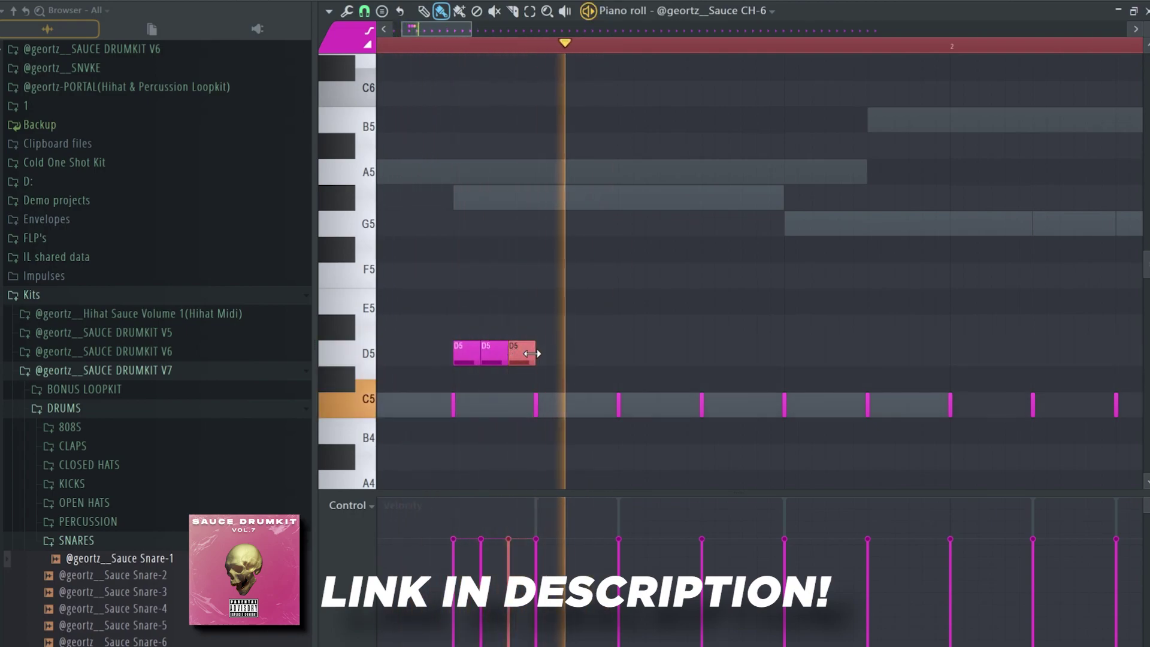
scroll(515, 354, down, 4)
scroll(527, 352, down, 2)
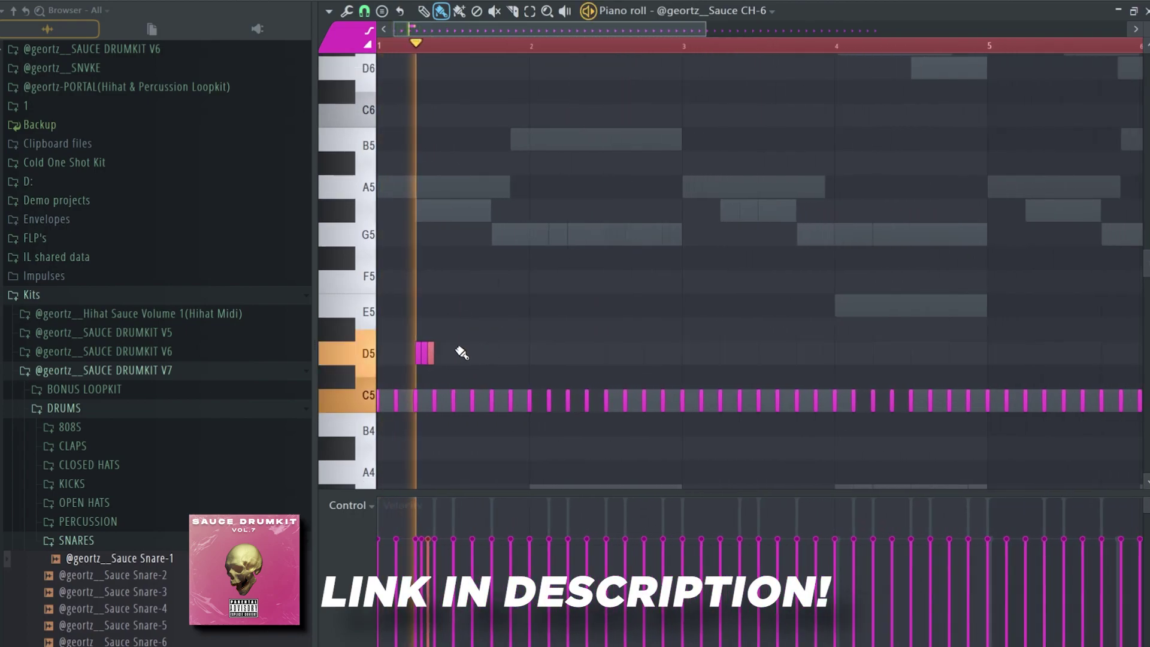
Paint four 1/3-step A#4 hi-hat notes from beat 4 of bar 1 and three more starting two steps after that beat.
key(space)
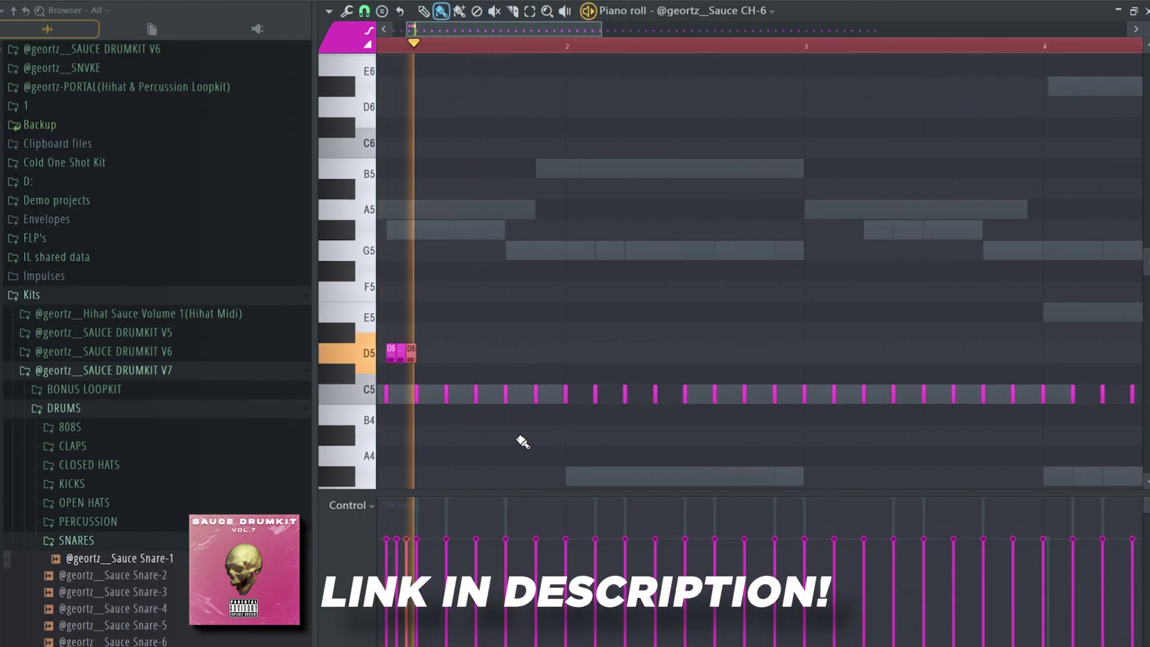
key(space)
click(510, 434)
scroll(510, 437, up, 1)
scroll(512, 439, up, 4)
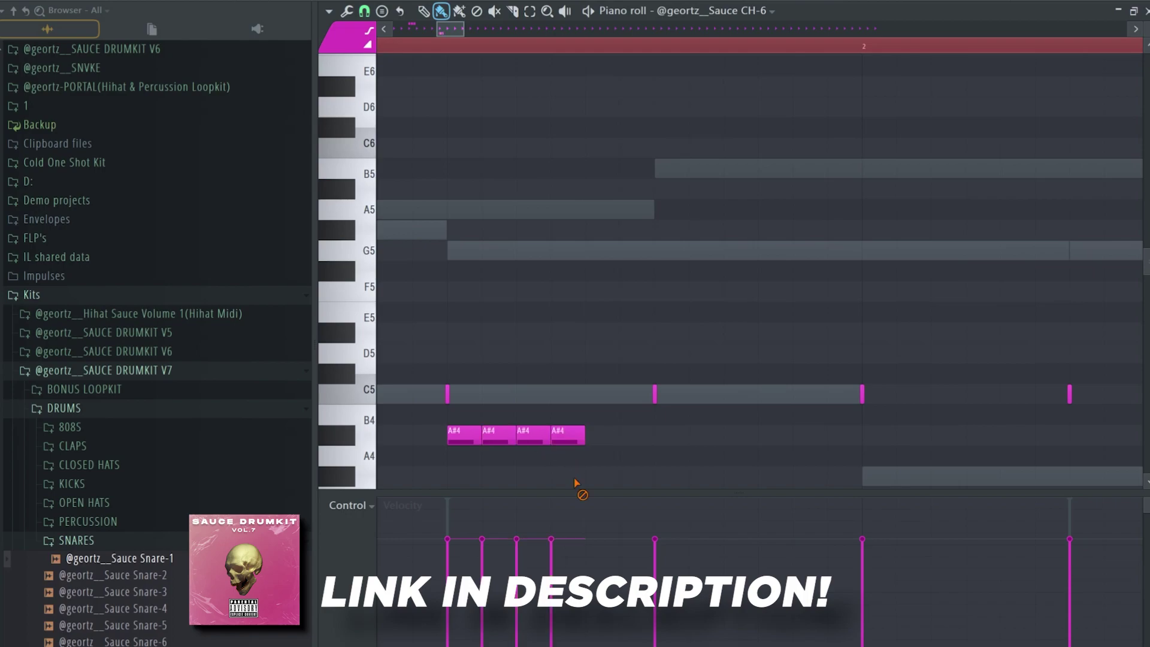
scroll(728, 439, down, 3)
key(space)
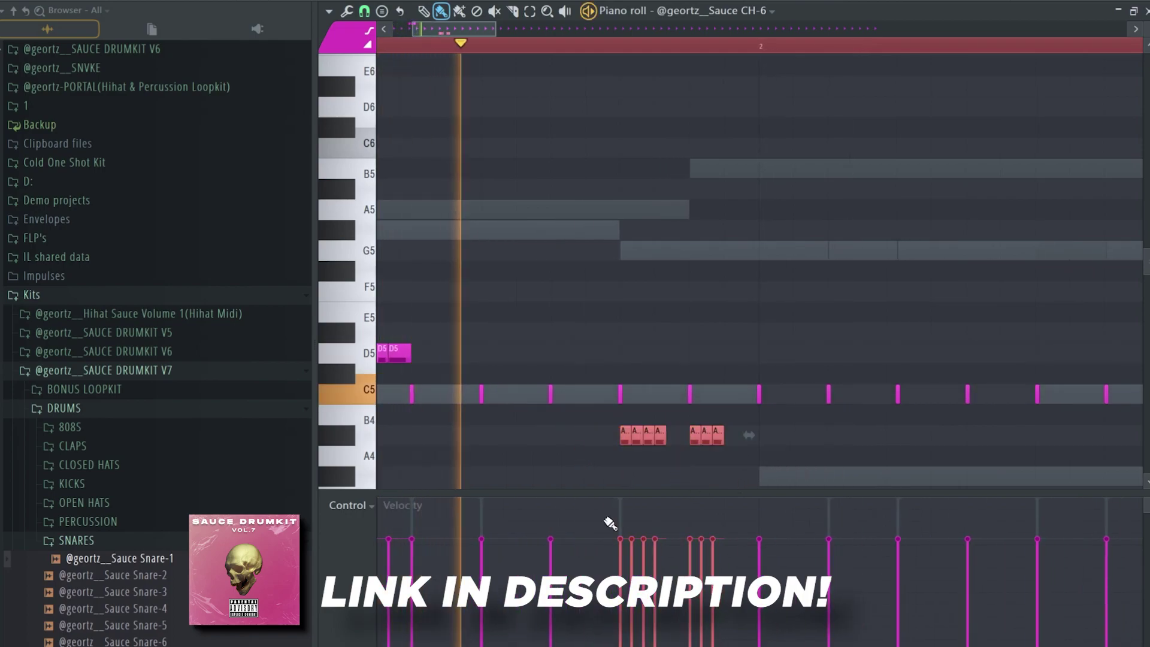
Delete all the A#4 hi-hat notes except the first and set the piano roll snap to 1/6 step.
key(space)
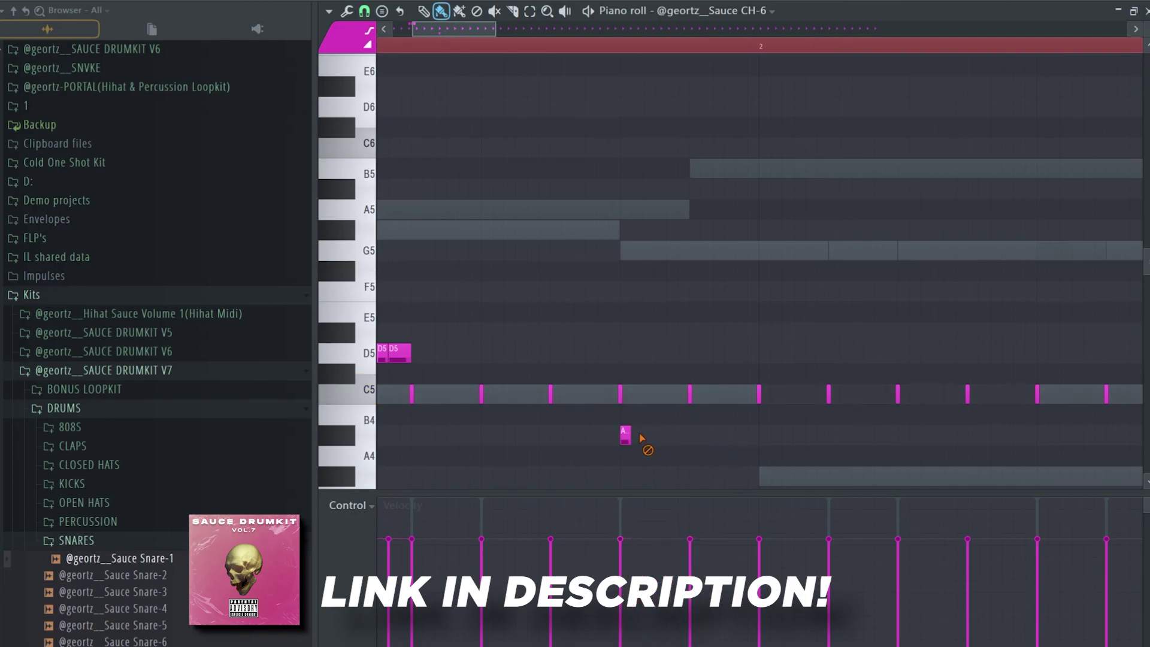
click(364, 11)
click(381, 95)
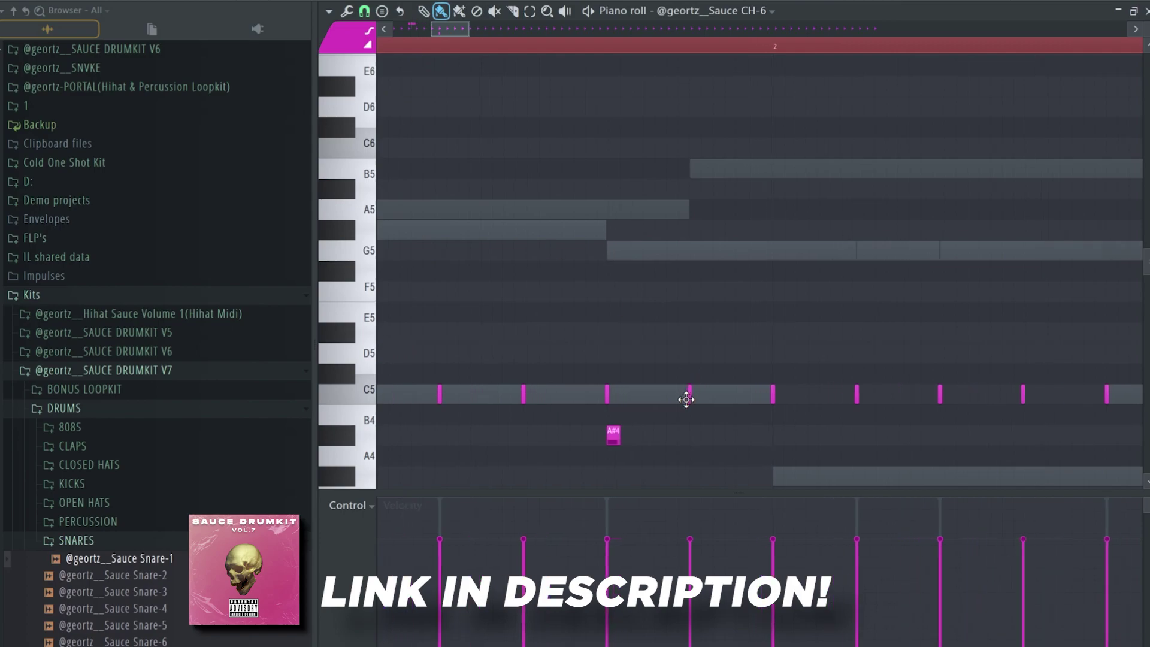
Paint a roll of four 1/6-step A#4 hi-hat notes with falling velocities on beat 4 of bar 1 and duplicate it two steps further on.
ctrl+scroll(687, 395, up, 4)
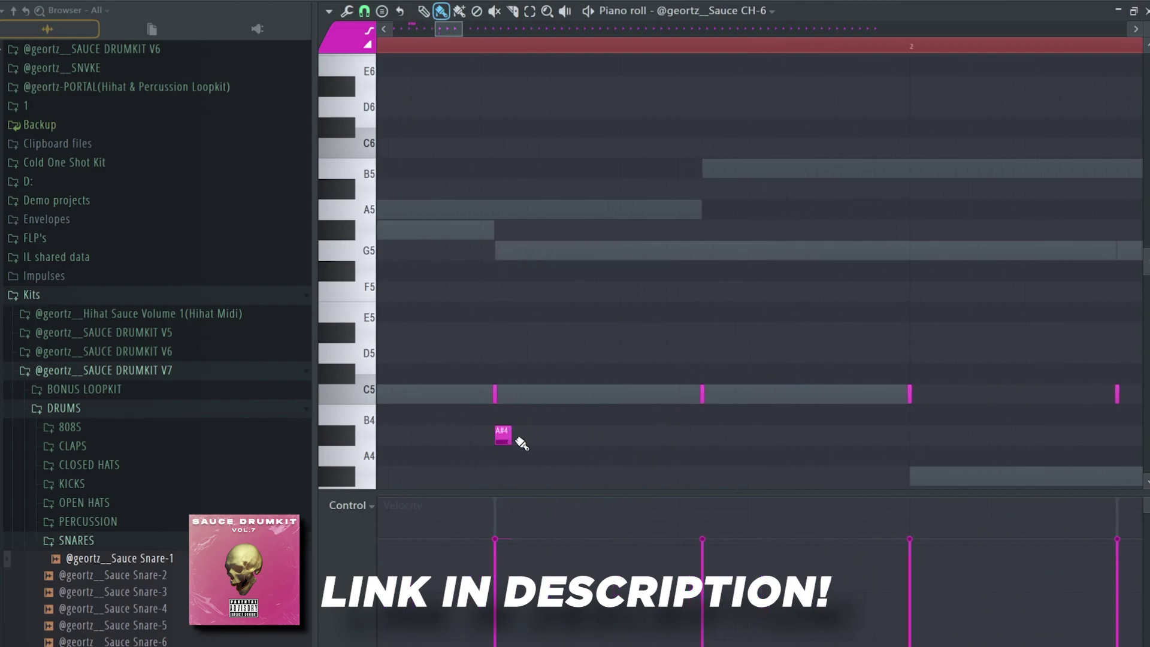
key(space)
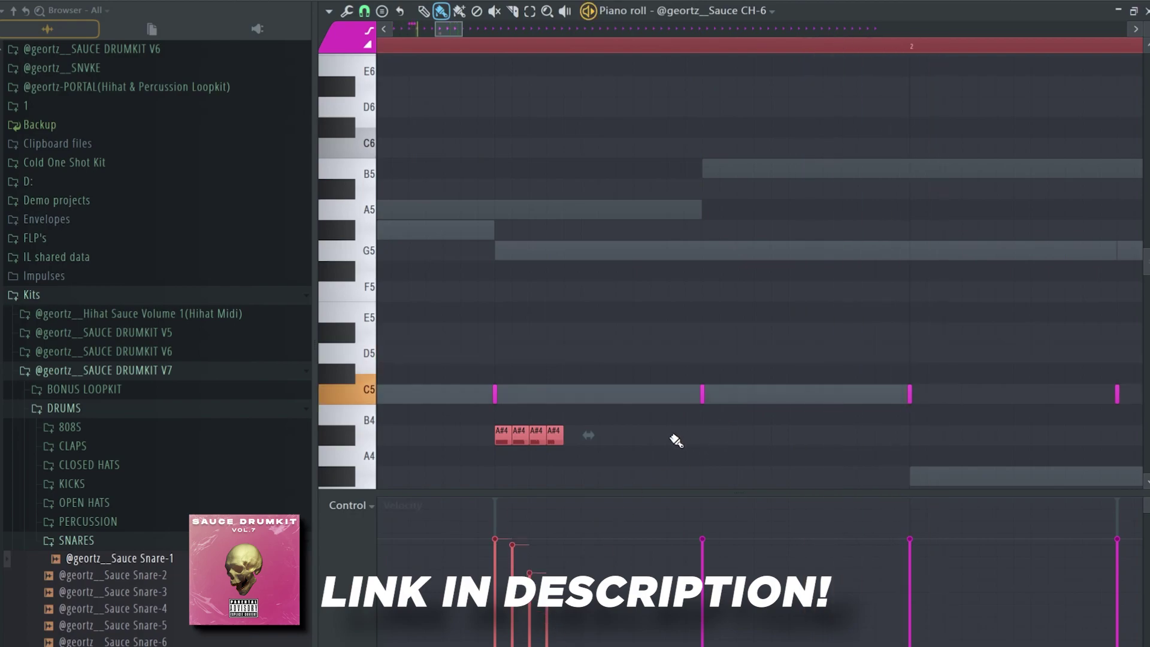
shift+drag(502, 438, 710, 439)
ctrl+scroll(663, 436, down, 3)
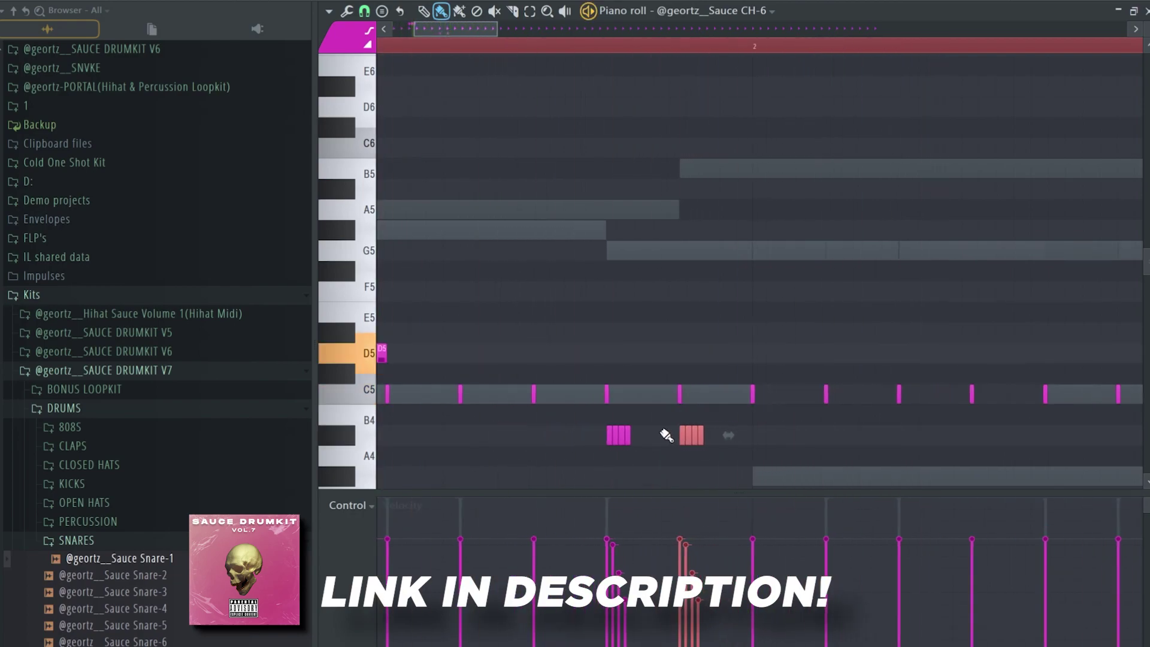
ctrl+scroll(665, 435, up, 3)
ctrl+scroll(701, 439, down, 3)
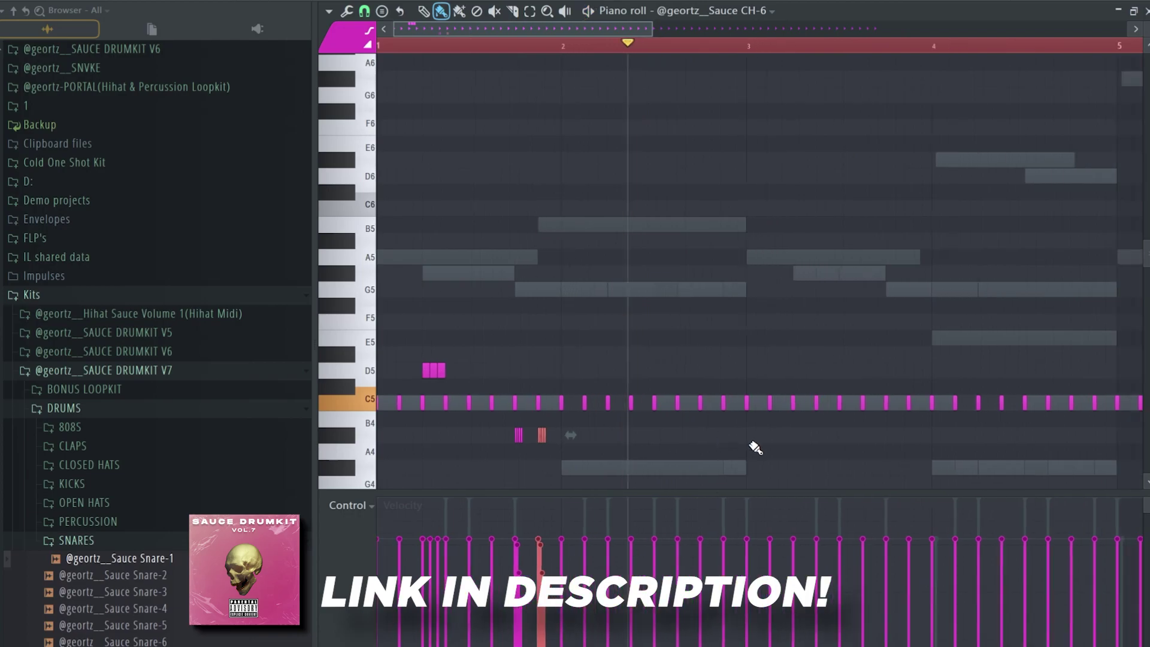
Paint a roll of three 1/6-step G#4 hi-hat notes in bar 2, half a beat after beat 2.
key(space)
ctrl+scroll(700, 438, up, 3)
scroll(653, 389, down, 2)
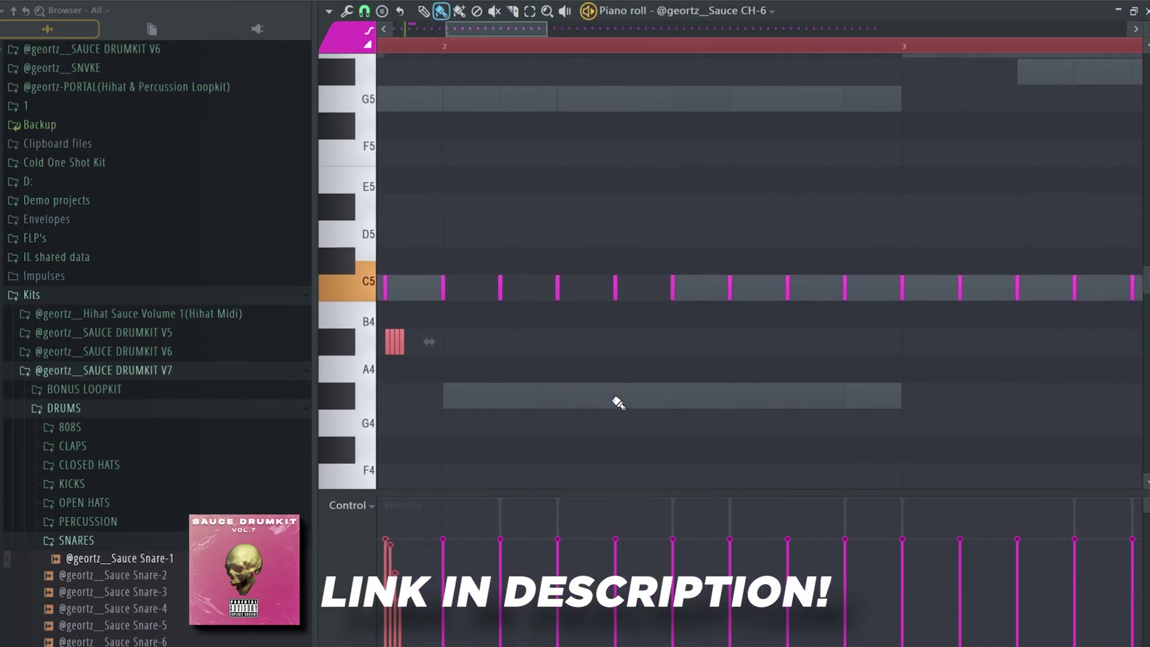
ctrl+scroll(618, 403, up, 2)
drag(622, 403, 659, 402)
scroll(718, 431, up, 2)
ctrl+scroll(927, 414, down, 3)
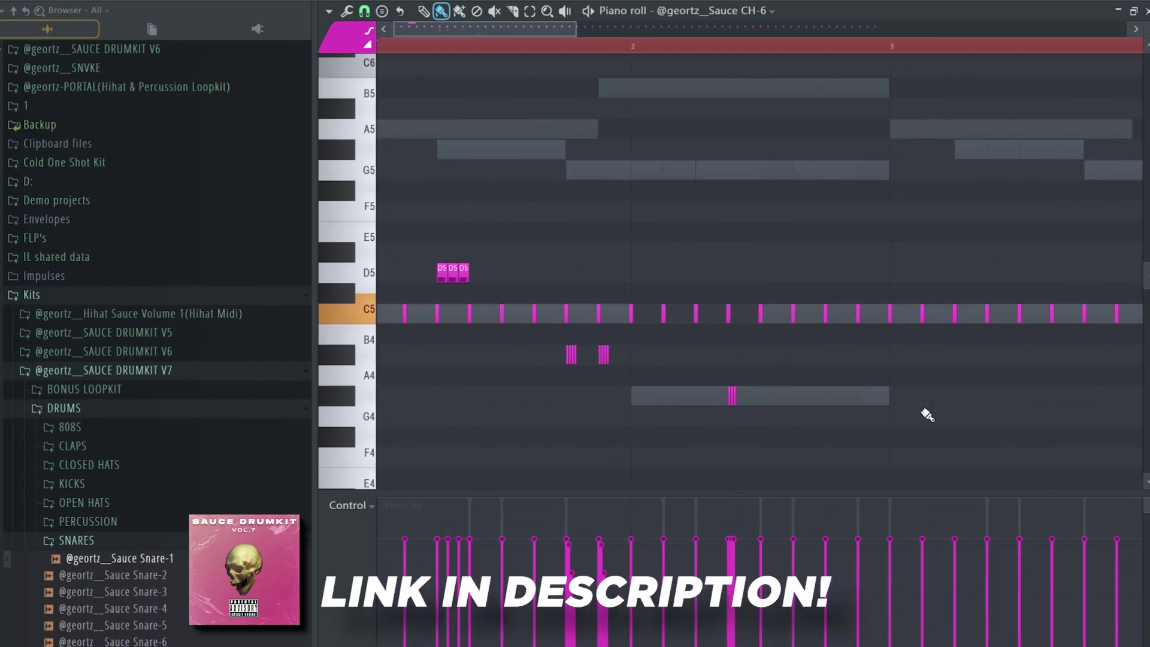
Add a second three-note G#4 roll at lower velocity on beat 4 of bar 2 and a single F4 note half a beat after it.
ctrl+scroll(927, 414, down, 1)
key(space)
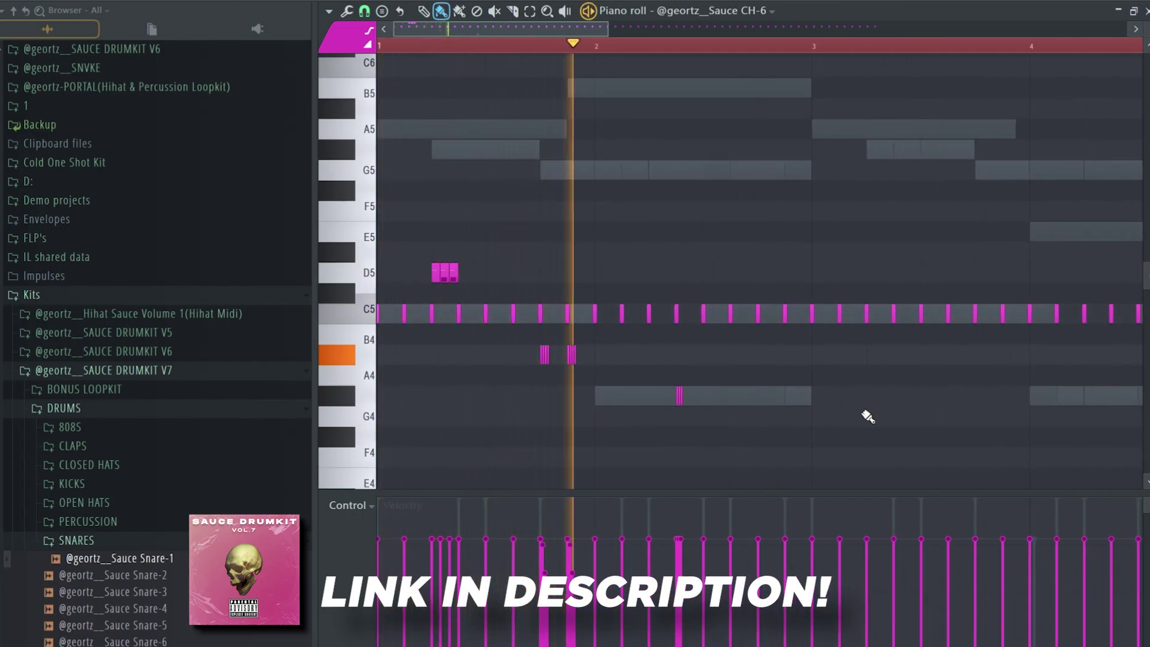
key(space)
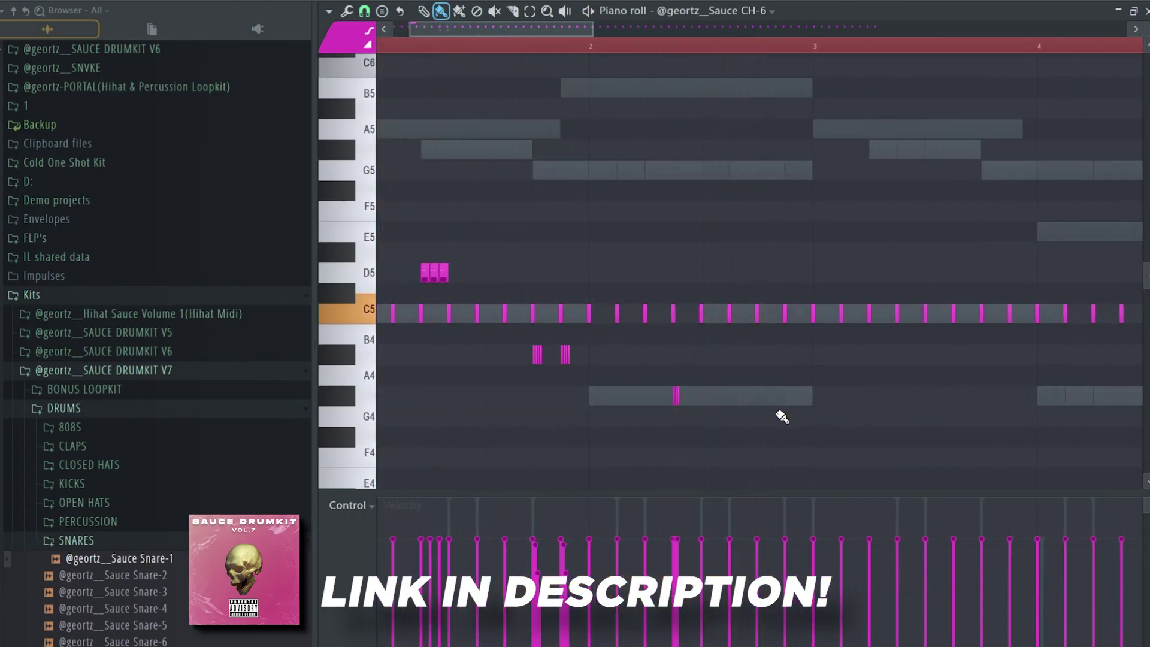
ctrl+scroll(782, 416, up, 3)
key(space)
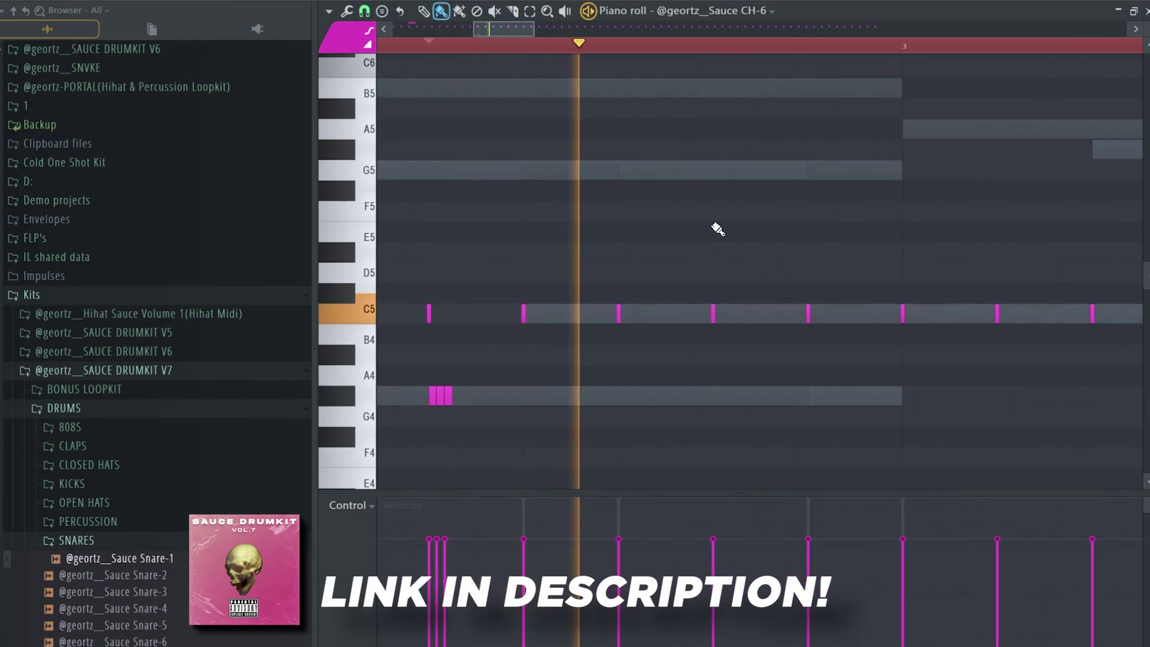
drag(716, 395, 813, 451)
click(811, 457)
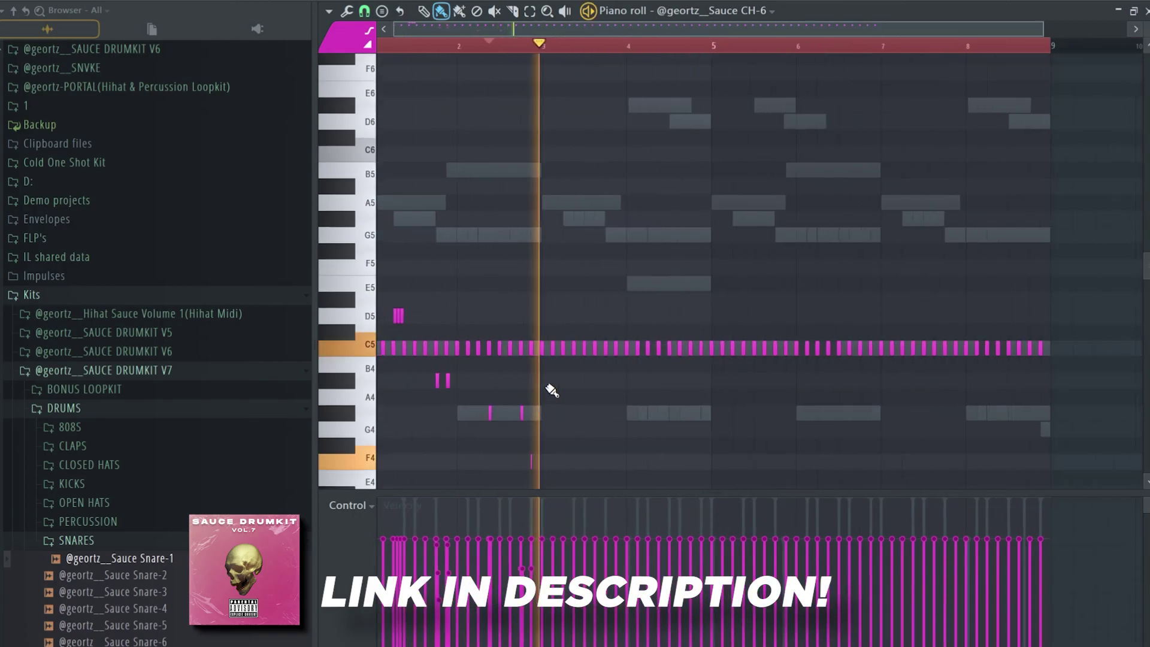
Set the piano roll snap to Line and delete all C5 hi-hat notes from bar 3 onward.
click(364, 11)
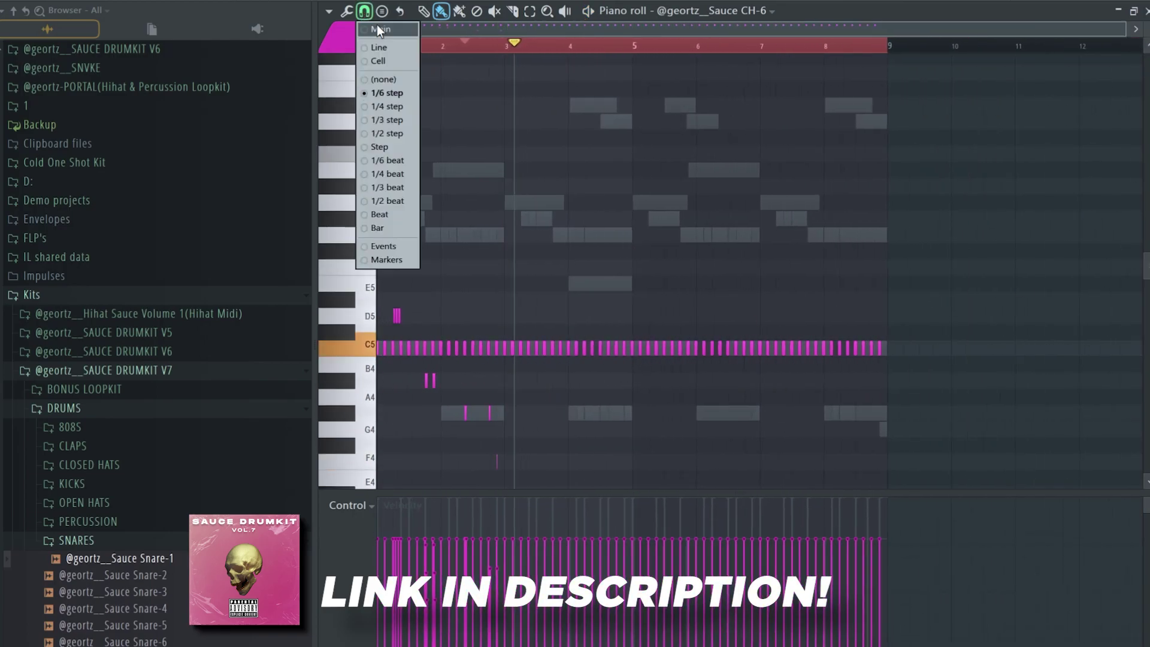
click(387, 62)
drag(1071, 242, 510, 377)
scroll(520, 377, up, 4)
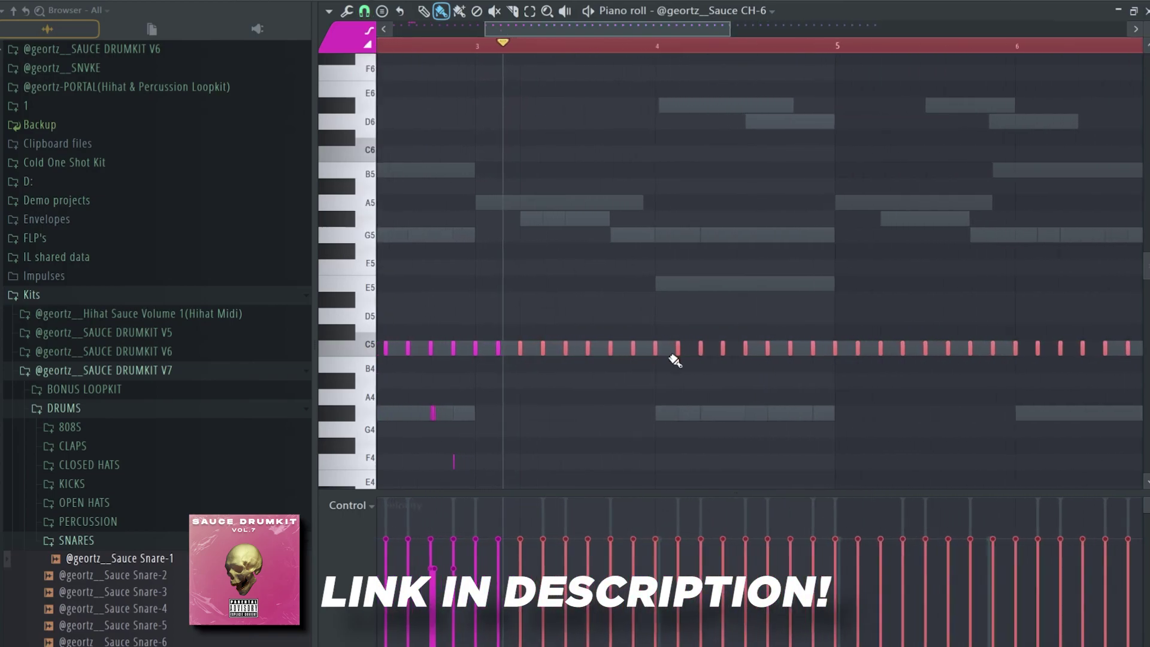
scroll(1034, 308, down, 3)
drag(1125, 294, 565, 390)
key(Delete)
Select the whole two-bar hi-hat pattern and duplicate it into bars 3 and 4, with the snap on Line.
key(ctrl+a)
scroll(435, 149, up, 3)
click(364, 11)
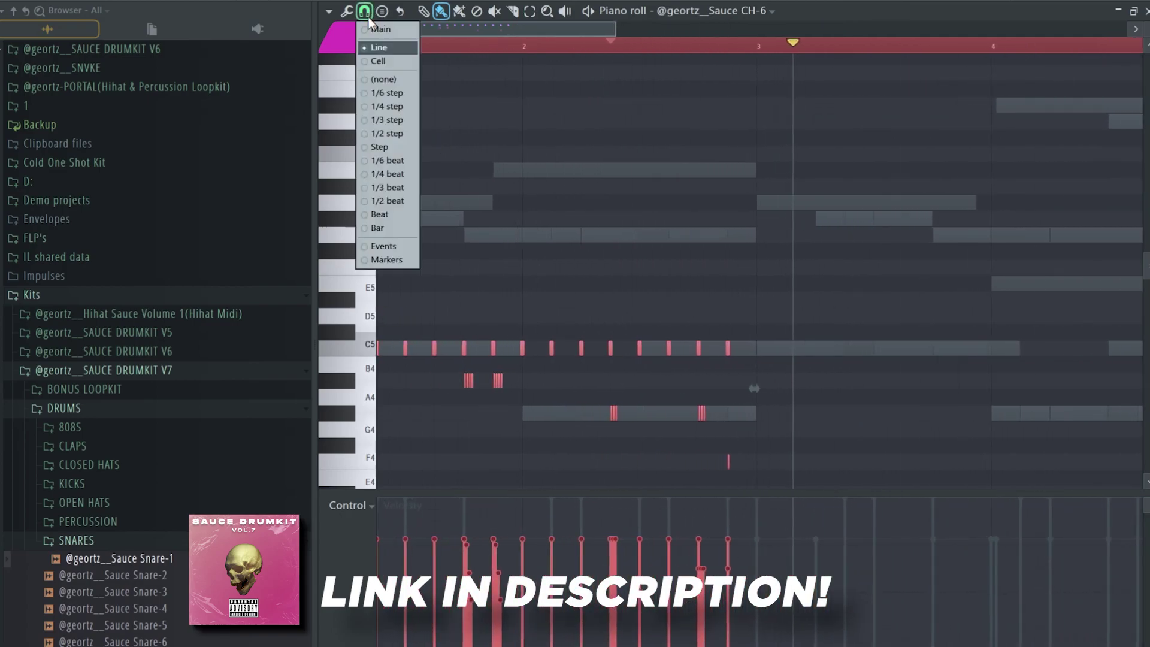
click(381, 51)
scroll(408, 355, left, 2)
drag(473, 312, 912, 302)
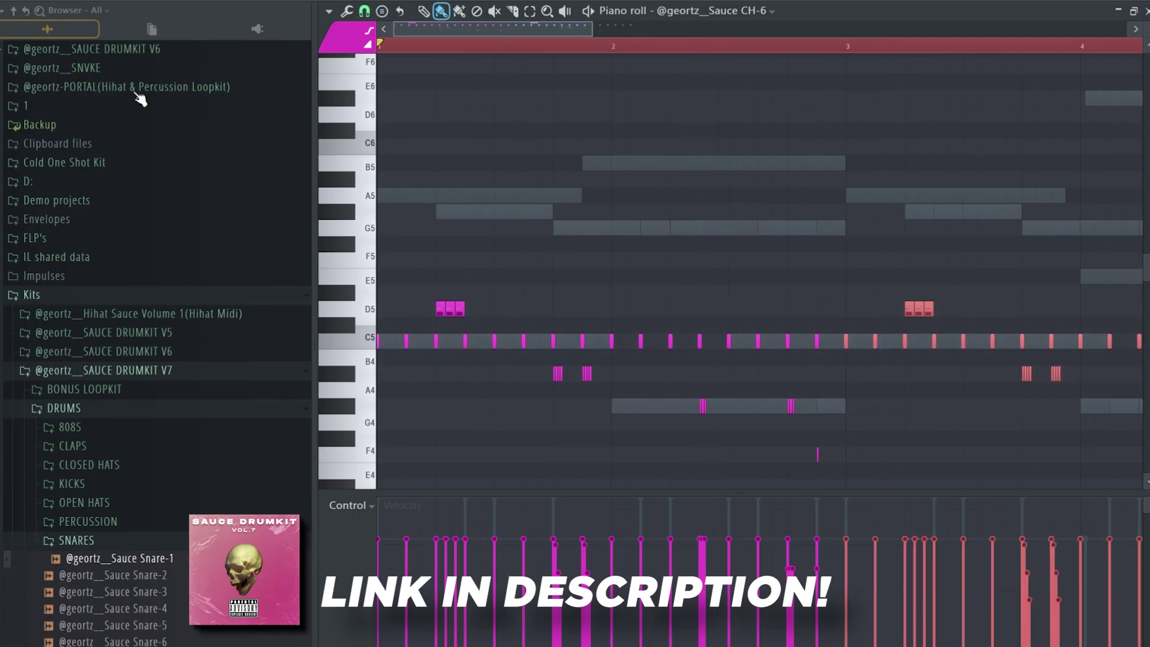
Play back the duplicated part and delete the C5 hi-hat notes in the first two beats of bar 3.
key(space)
scroll(829, 351, up, 3)
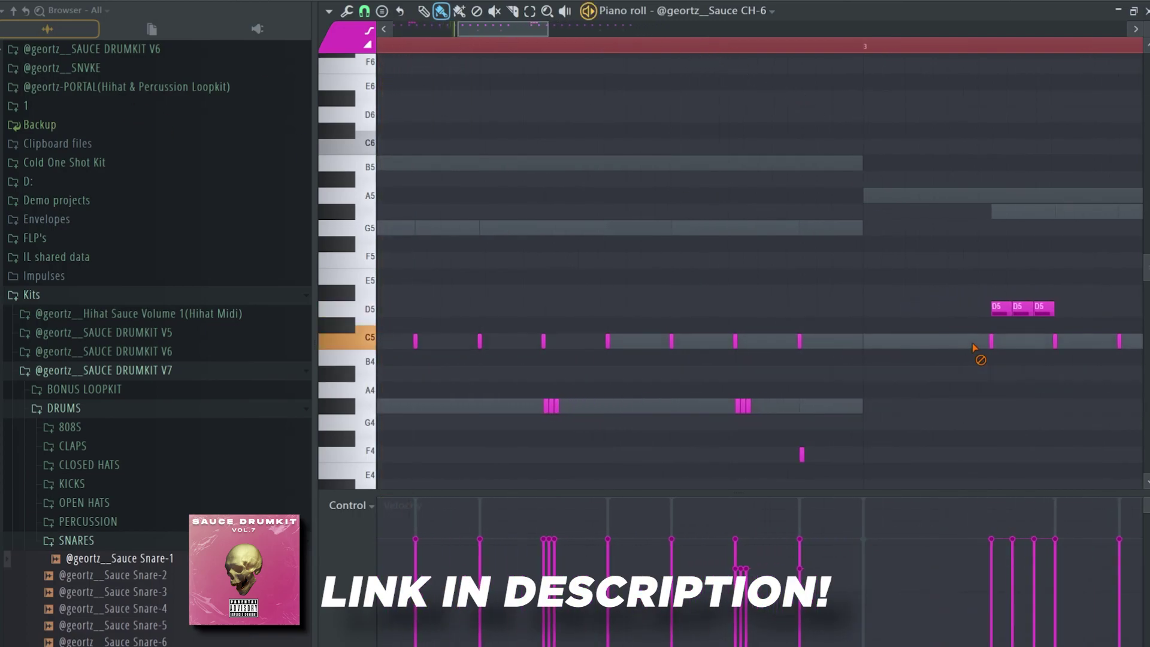
scroll(757, 431, right, 2)
scroll(774, 431, up, 2)
scroll(712, 346, down, 3)
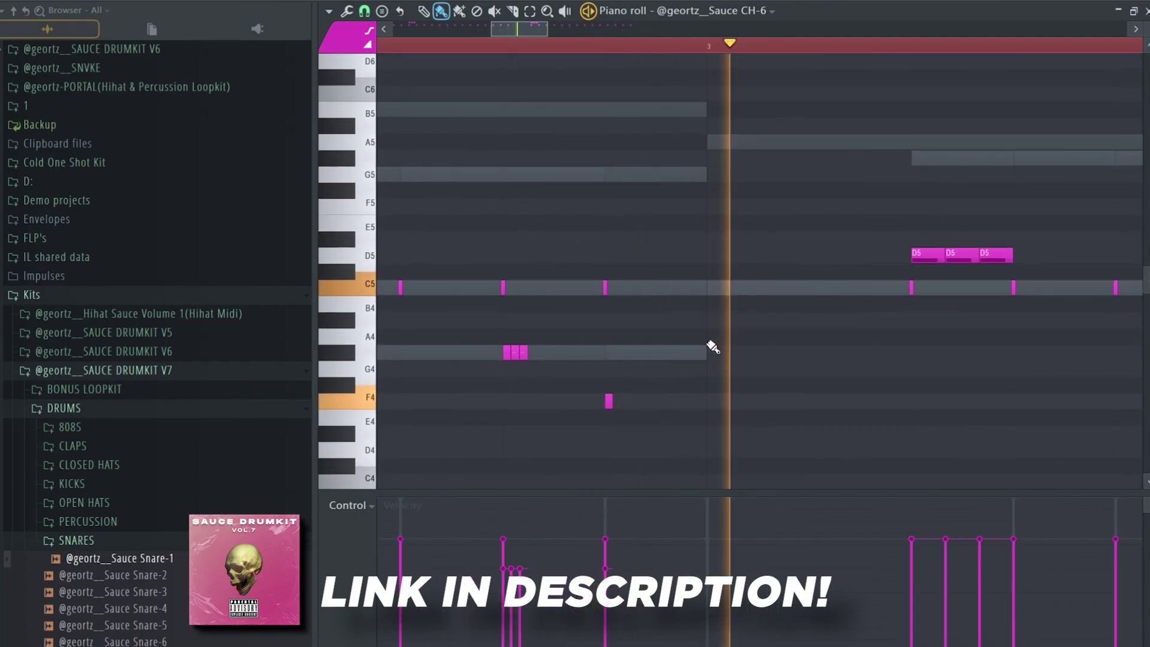
key(space)
scroll(967, 336, down, 2)
scroll(773, 303, down, 2)
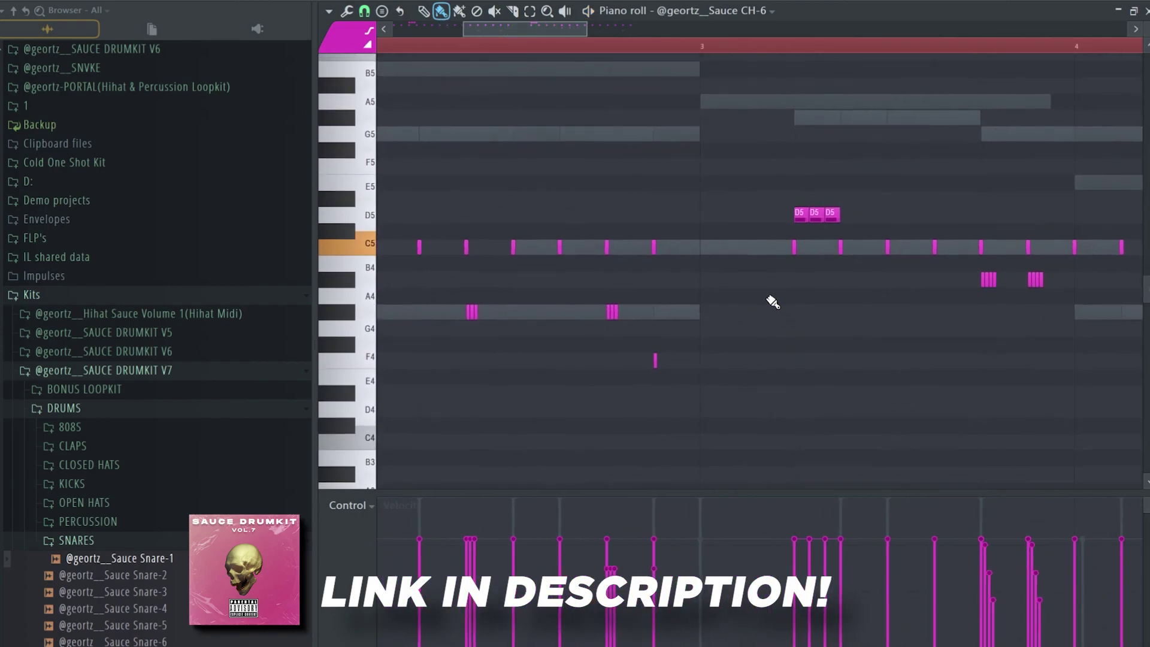
scroll(796, 361, up, 2)
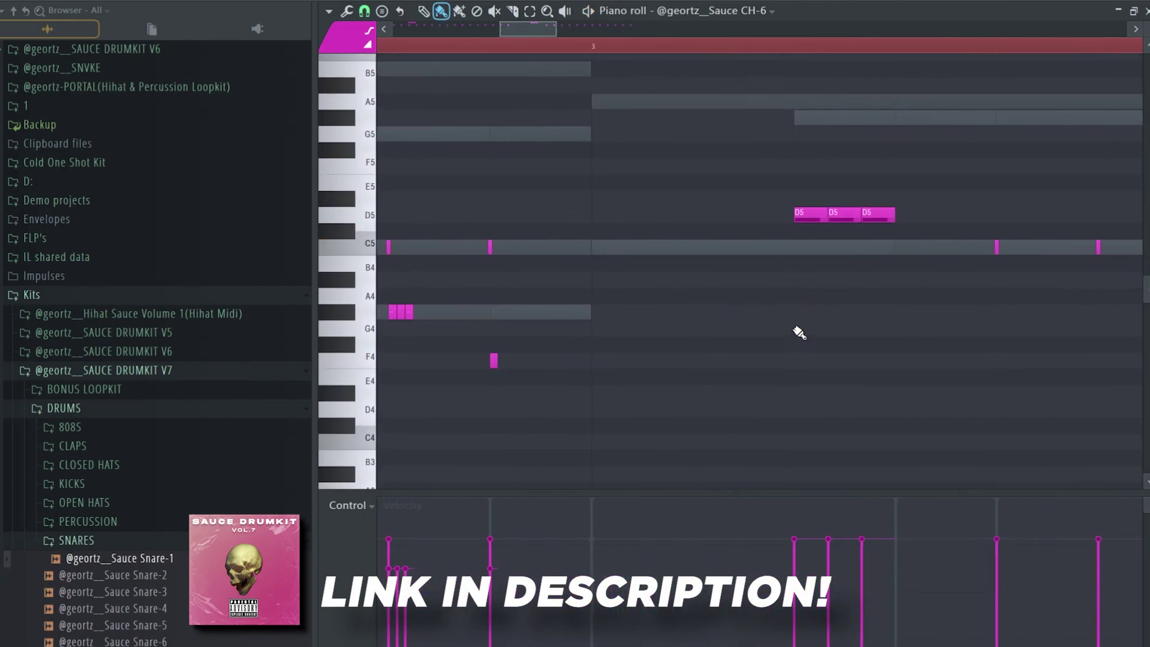
Draw a G4 note about one beat long on beat 2 of bar 3 and split it into a fast roll with the chopper.
scroll(814, 349, right, 2)
scroll(814, 349, down, 1)
click(364, 11)
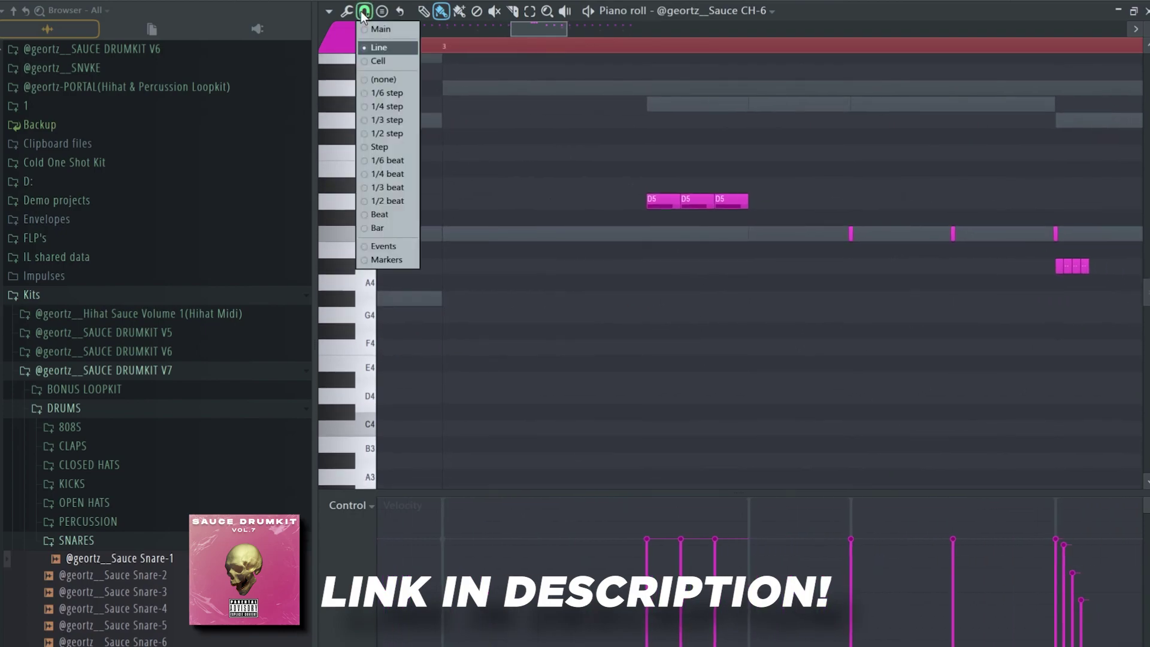
click(377, 47)
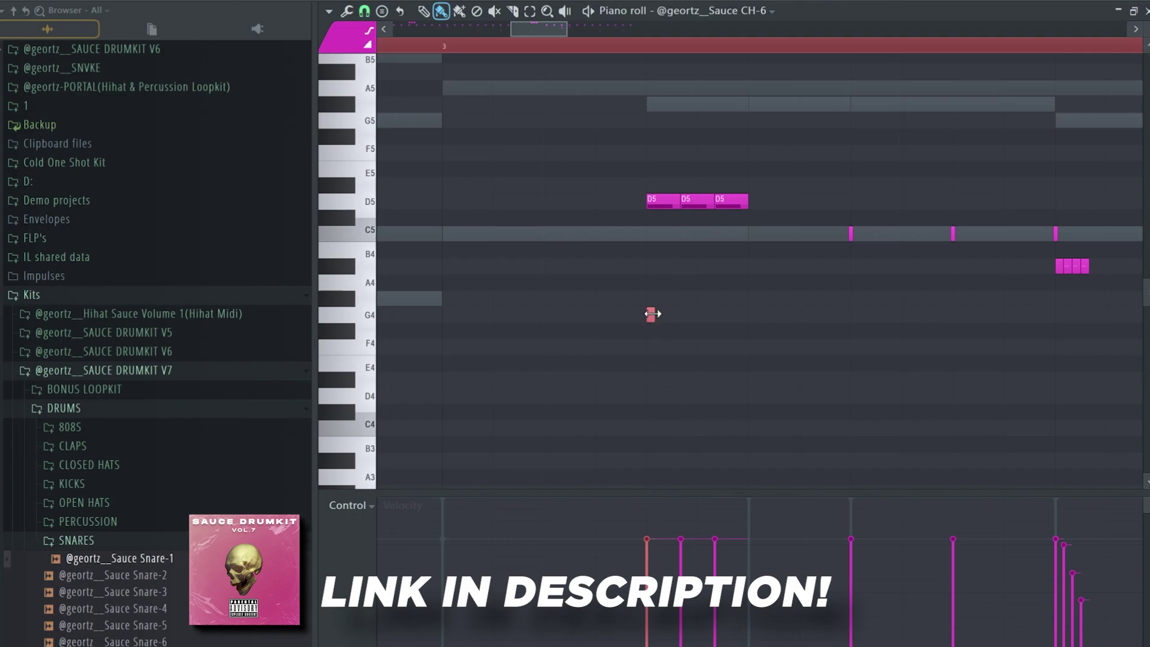
scroll(847, 339, up, 2)
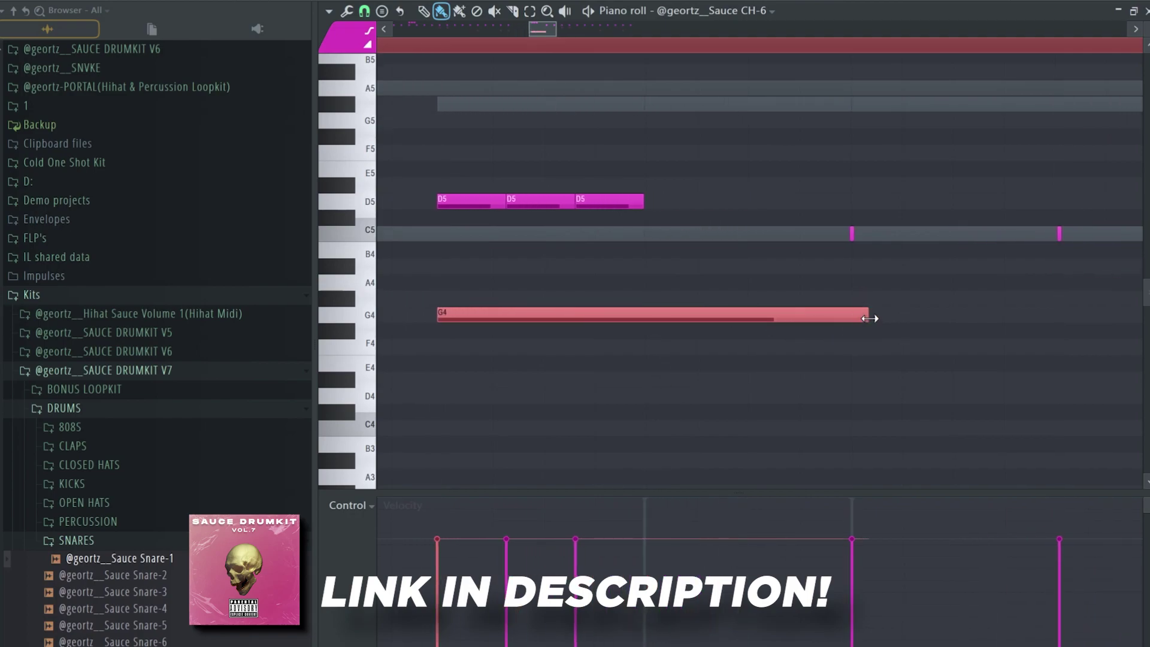
key(alt+u)
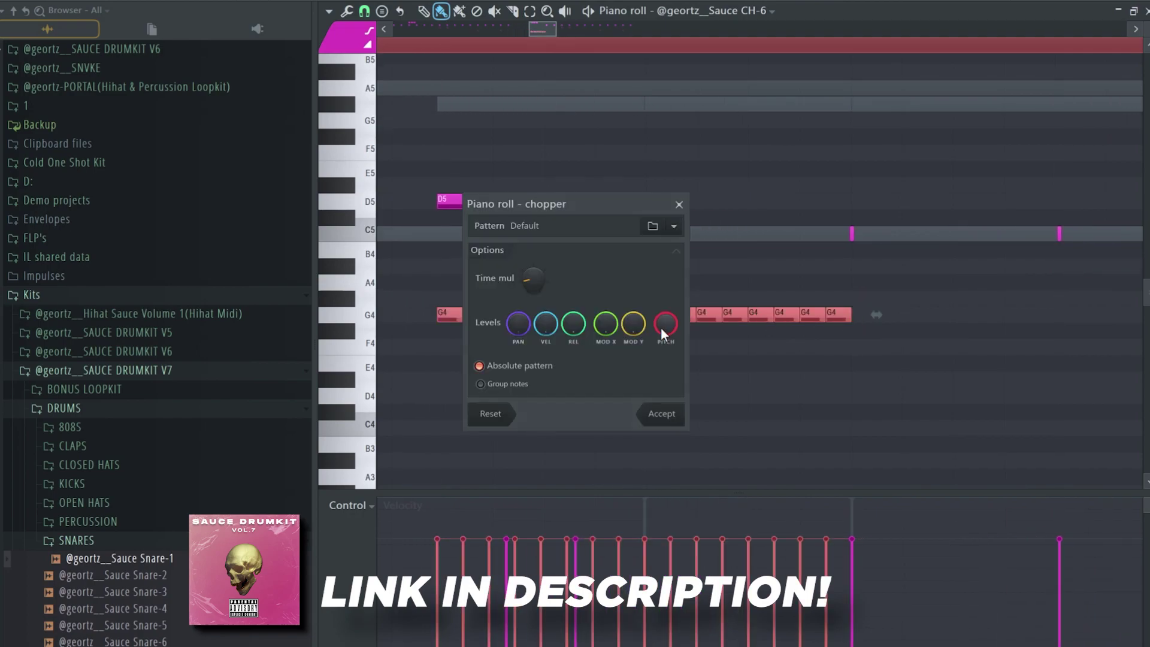
click(659, 412)
scroll(597, 346, down, 4)
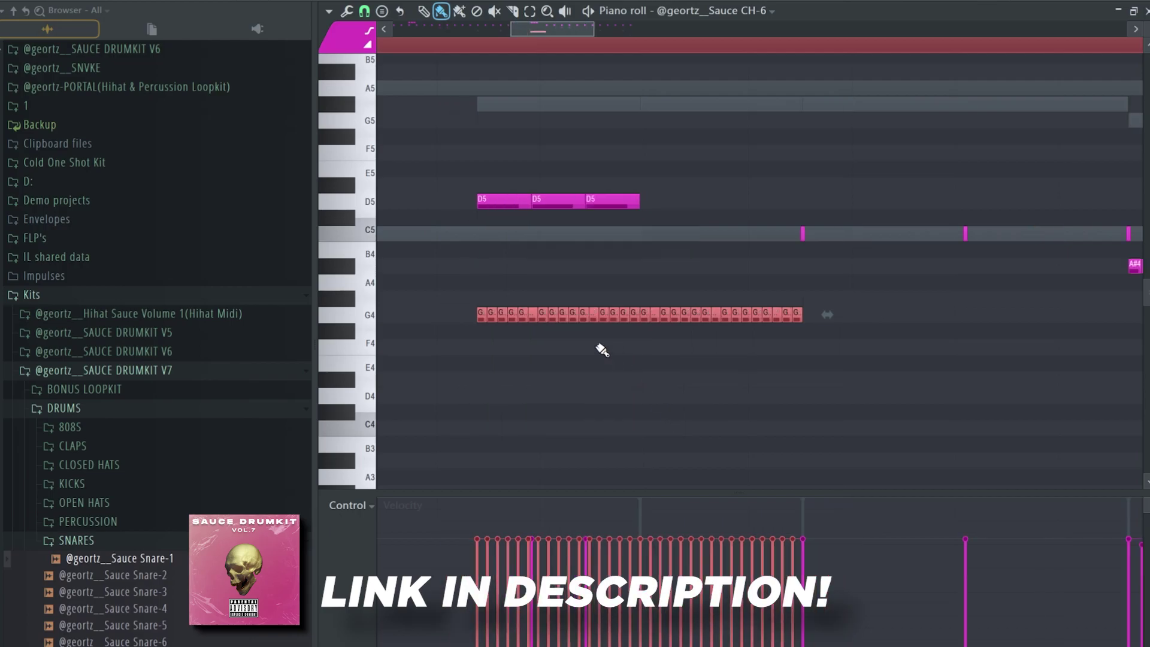
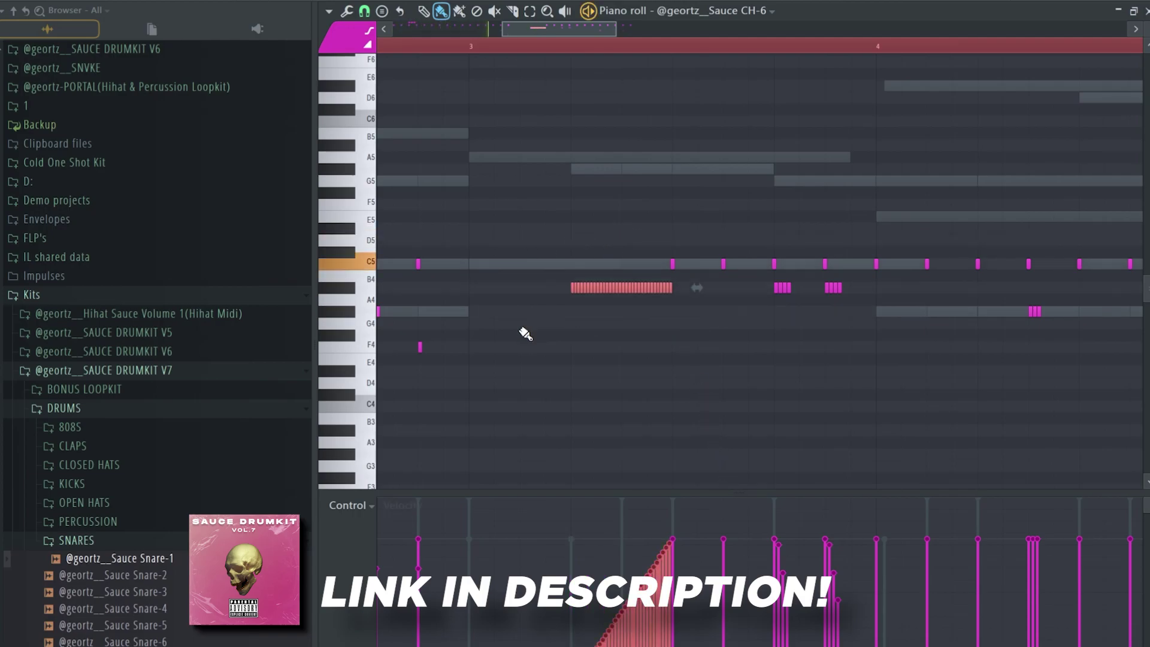
Raise the chopped bar 3 roll two semitones to C5 and play it back.
key(shift+Up)
key(shift+Up)
key(space)
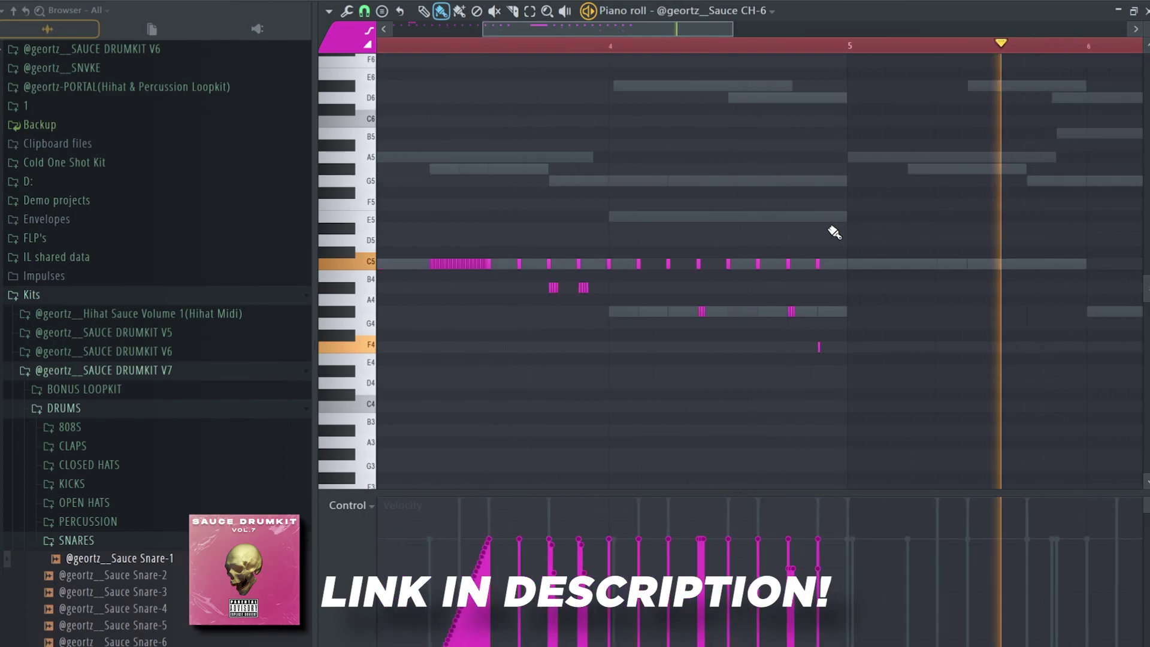
key(space)
Duplicate all hi-hat notes of bars 1 to 4 into bars 5 to 8, aligning the copy with the start of bar 5.
scroll(599, 209, down, 5)
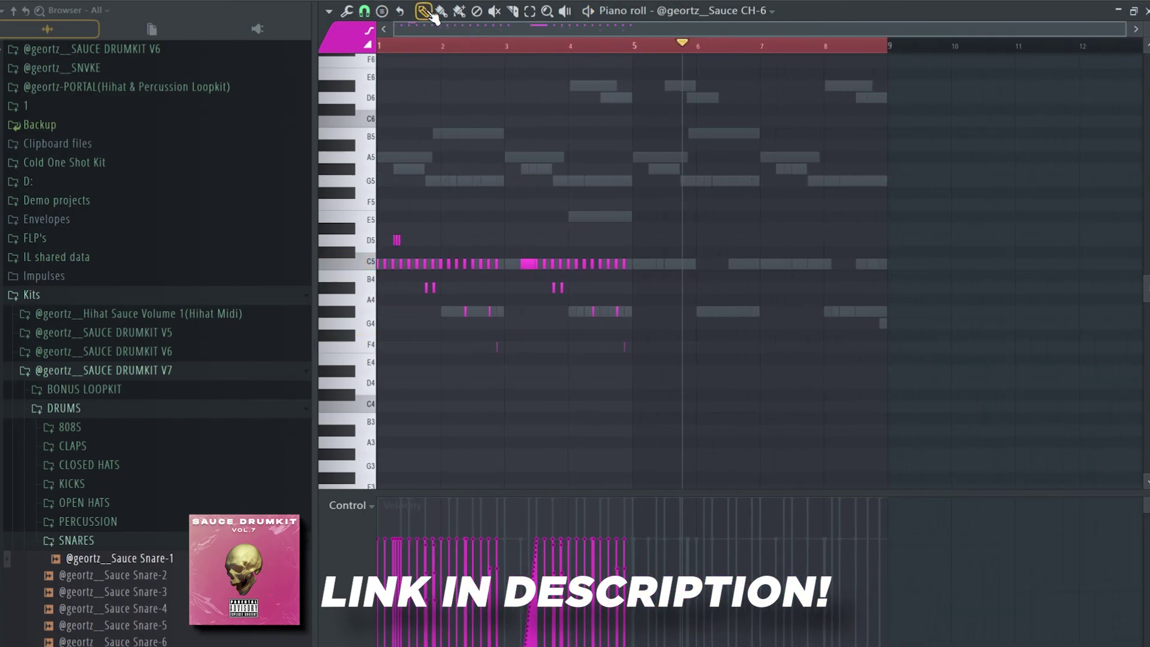
click(364, 12)
click(383, 48)
drag(818, 143, 120, 451)
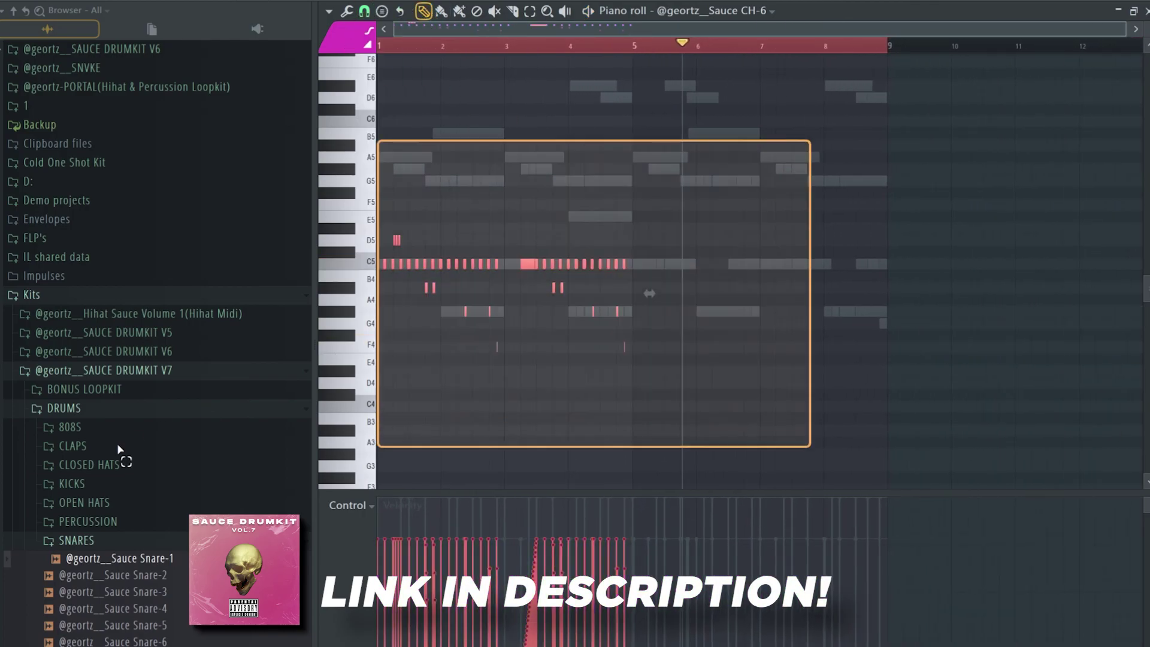
key(ctrl+b)
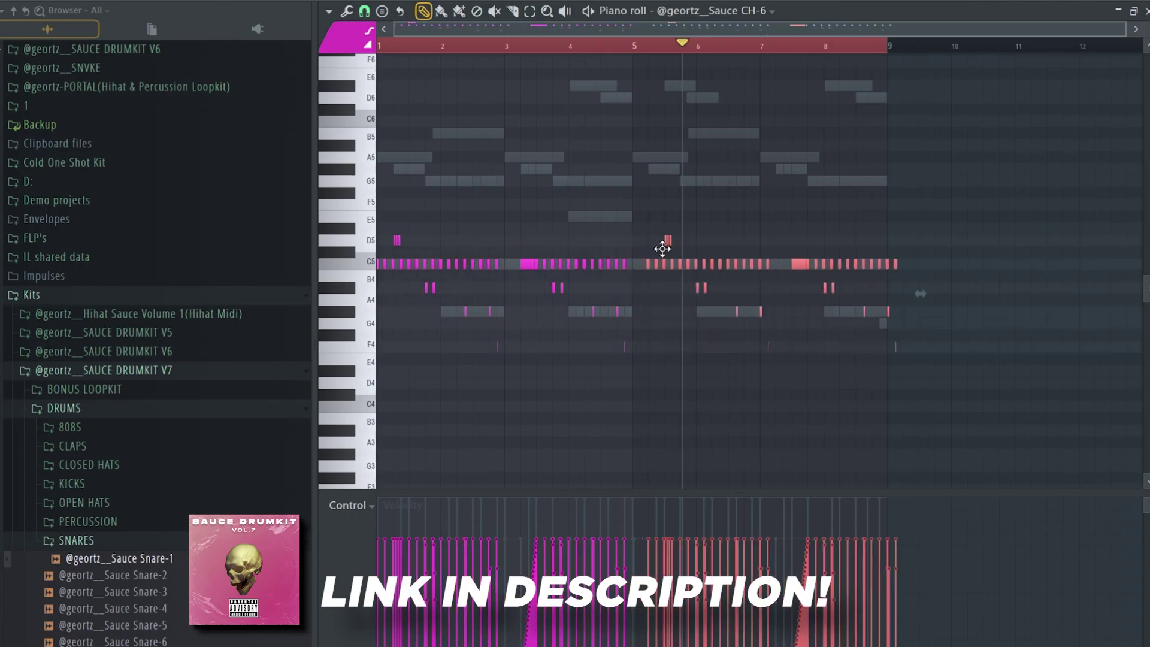
scroll(640, 209, up, 4)
Play back the duplicated hi-hats and add a three-note G#4 roll on beat 3 of bar 8.
click(606, 47)
key(space)
click(895, 239)
scroll(883, 252, down, 3)
scroll(935, 282, up, 2)
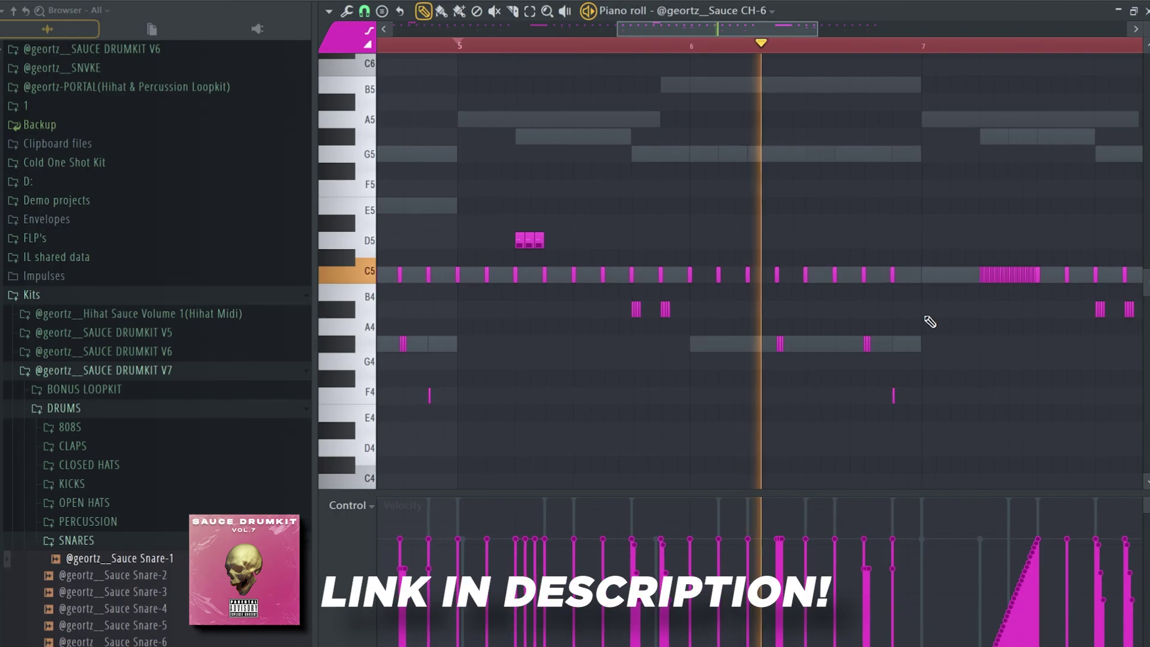
scroll(667, 323, up, 4)
scroll(585, 339, down, 1)
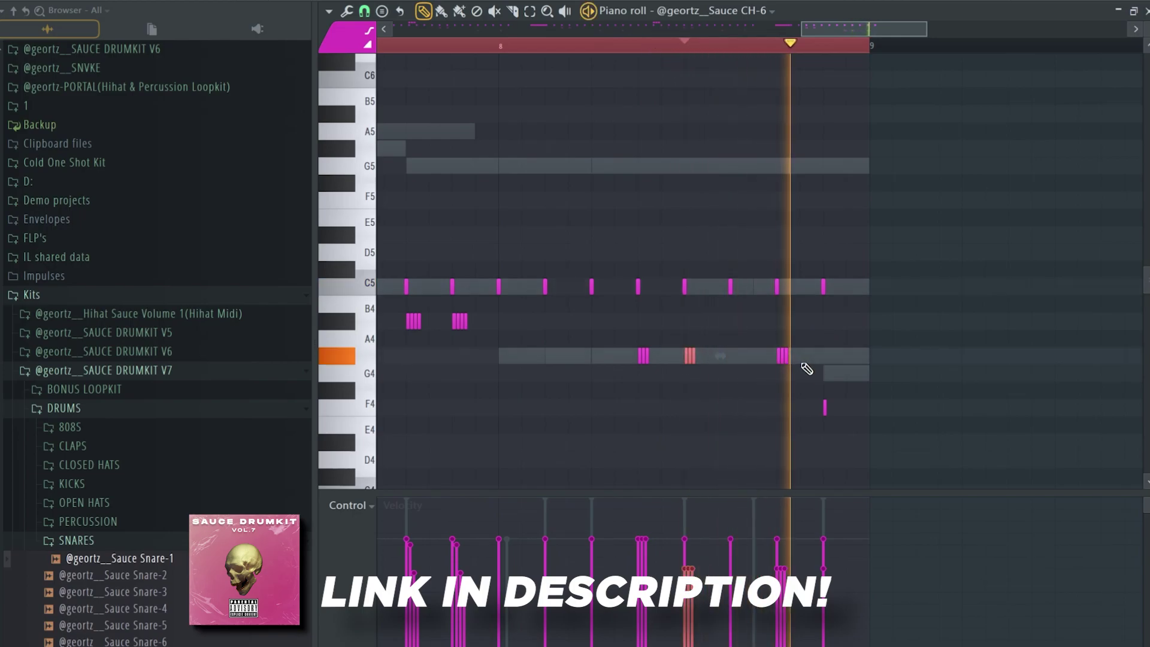
Set the snap to 1/3 step and move the last G#4 roll of bar 8 earlier, to two thirds of a beat after beat 3.
click(366, 11)
click(380, 118)
key(space)
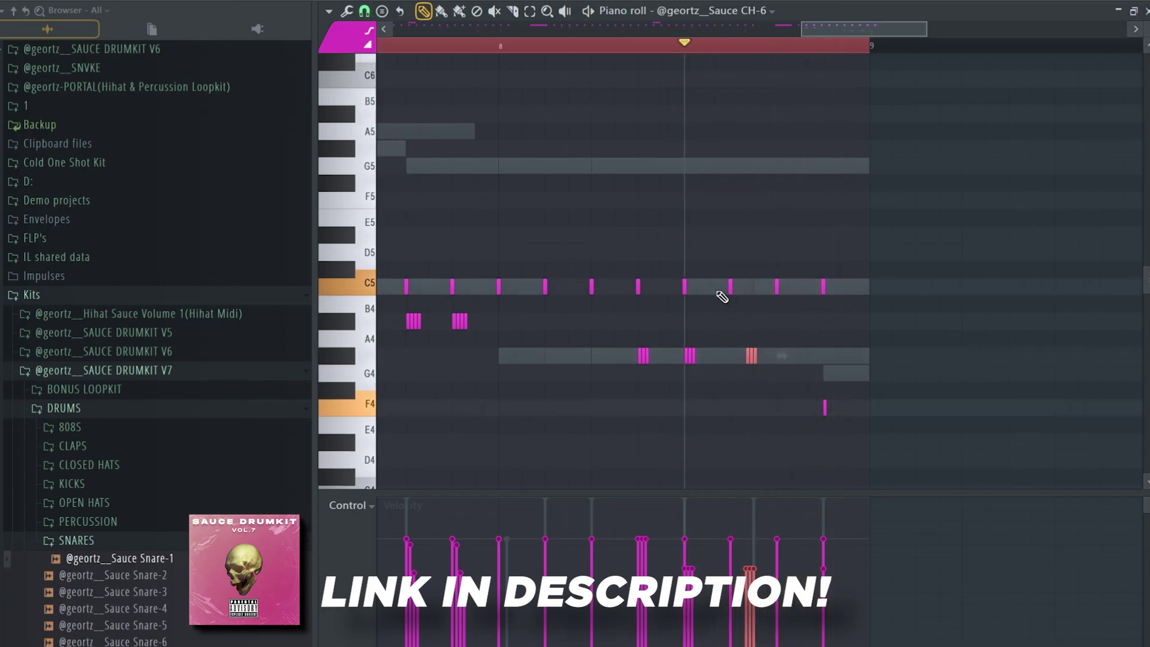
Delete the C5 hi-hat notes after beat 3 of bar 8 and play the full pattern from bar 1.
key(space)
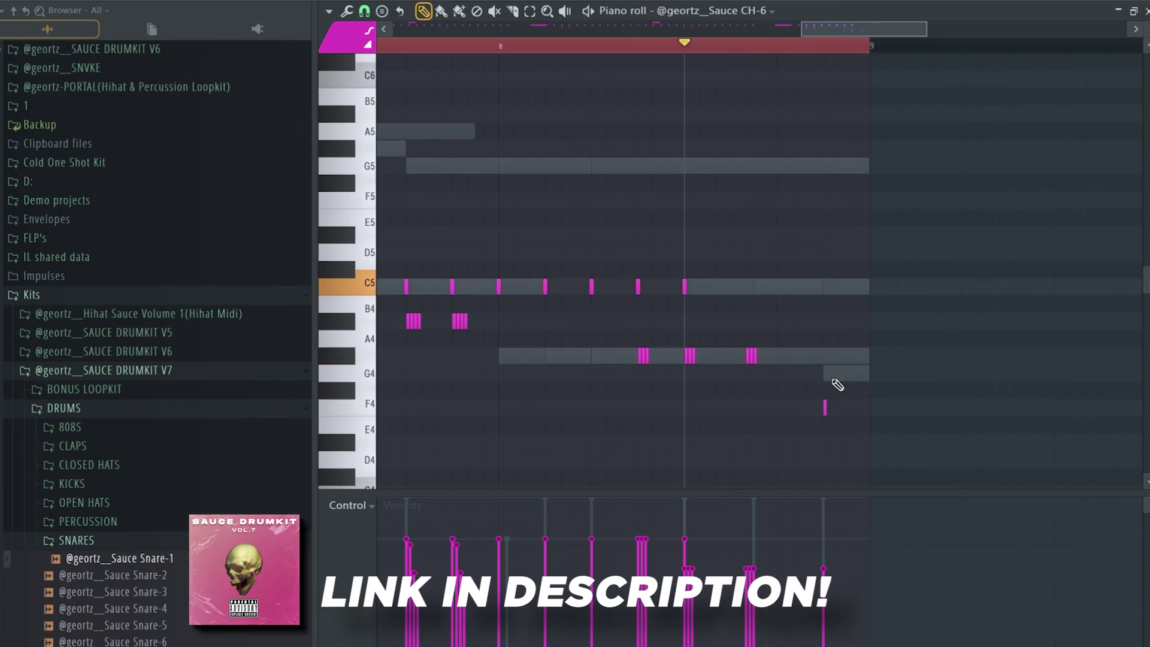
scroll(841, 391, down, 4)
key(space)
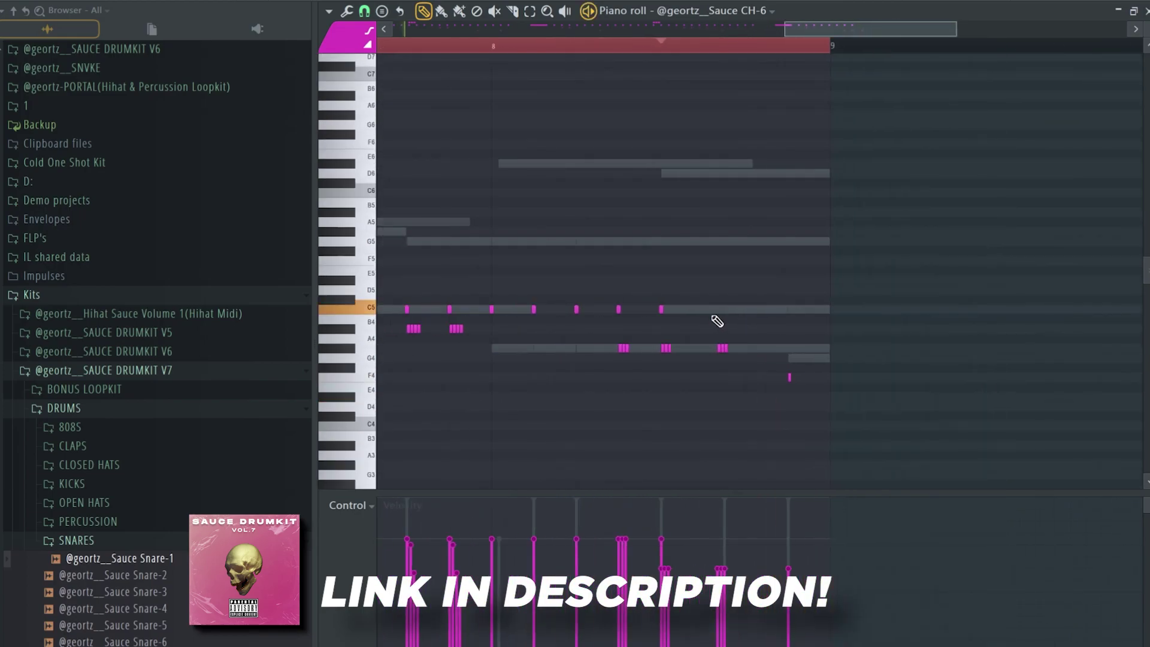
scroll(717, 321, down, 5)
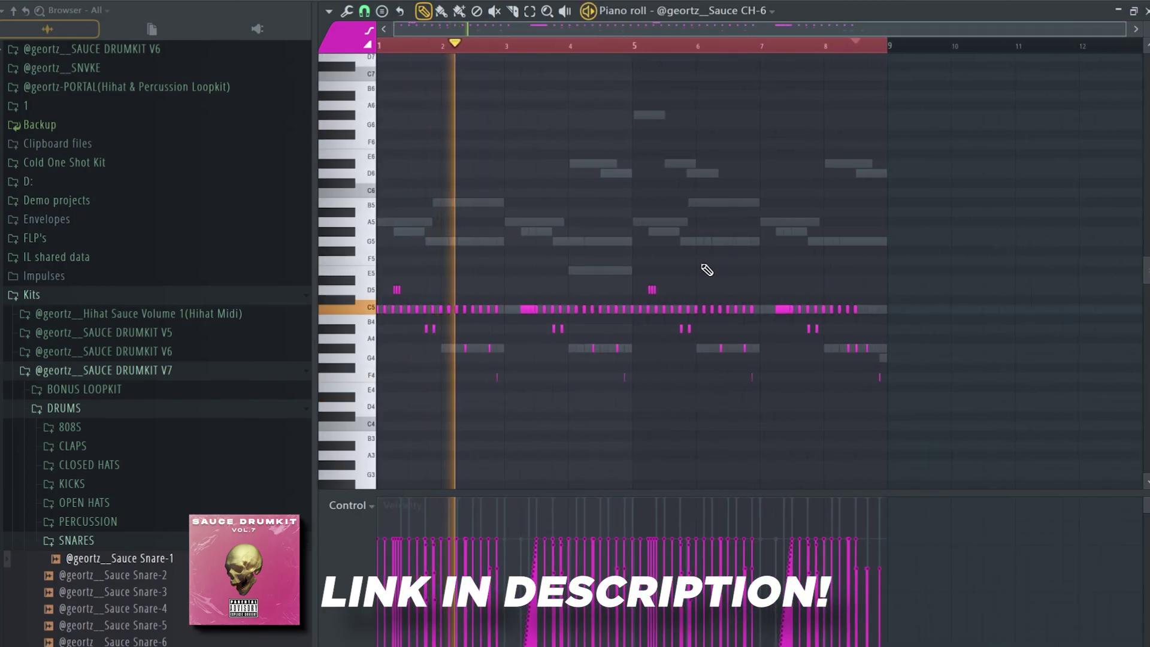
scroll(559, 303, up, 6)
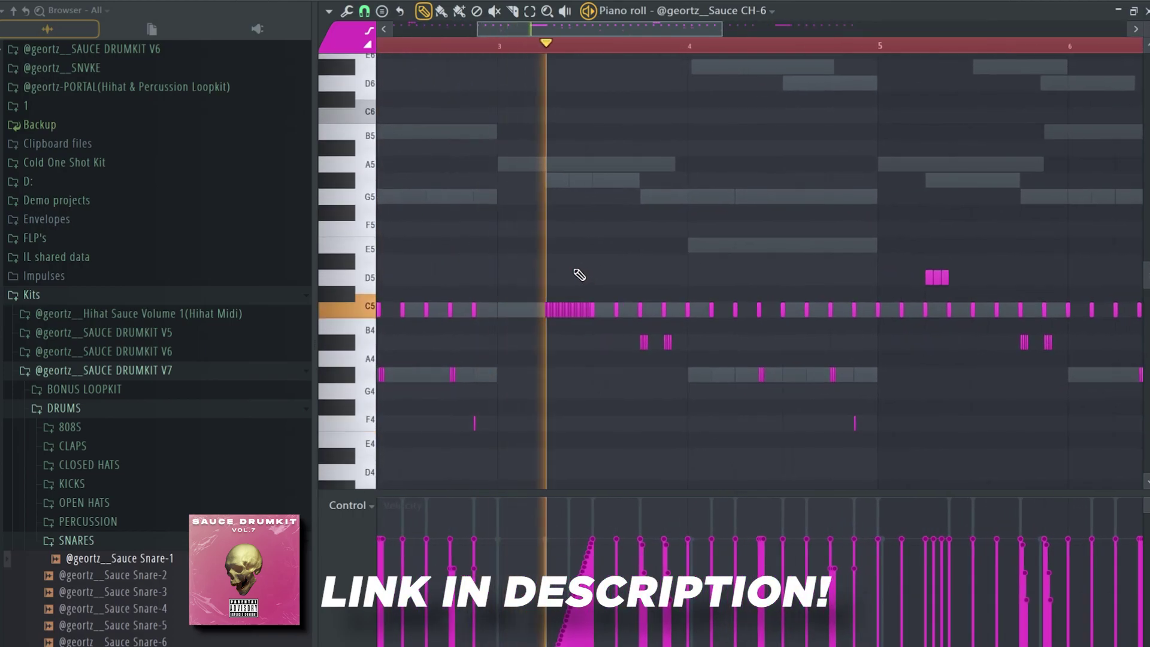
Delete all the hi-hat notes in bars 3 to 7, keeping those in bars 1, 2 and 8.
scroll(578, 276, up, 3)
key(space)
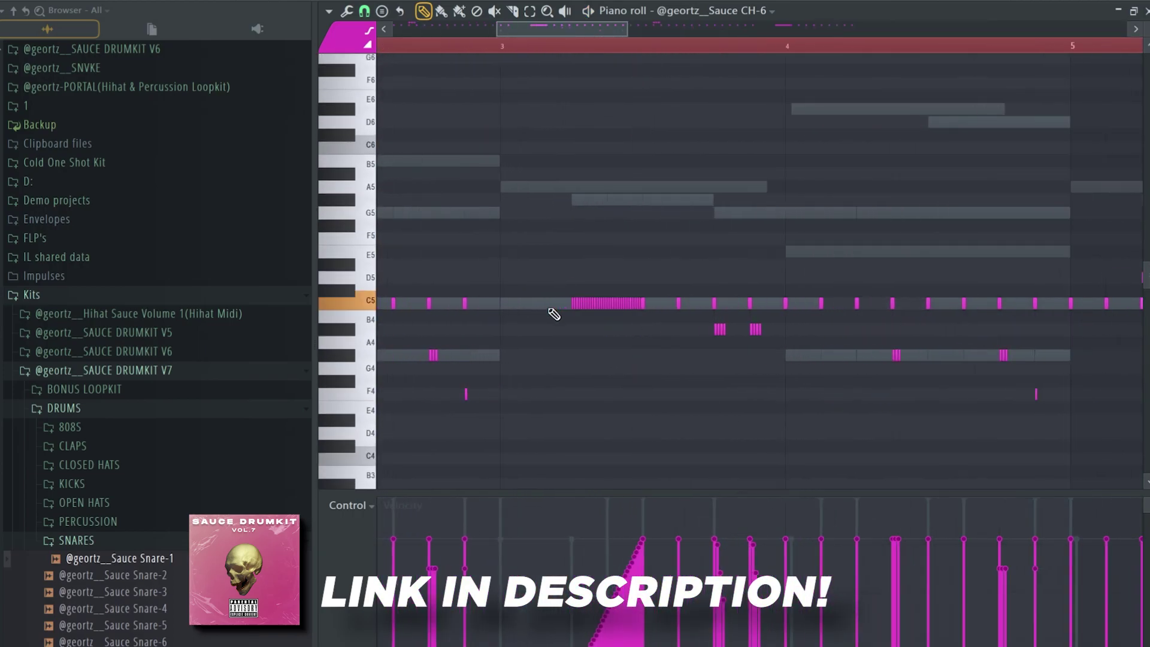
scroll(557, 312, up, 2)
scroll(567, 306, down, 4)
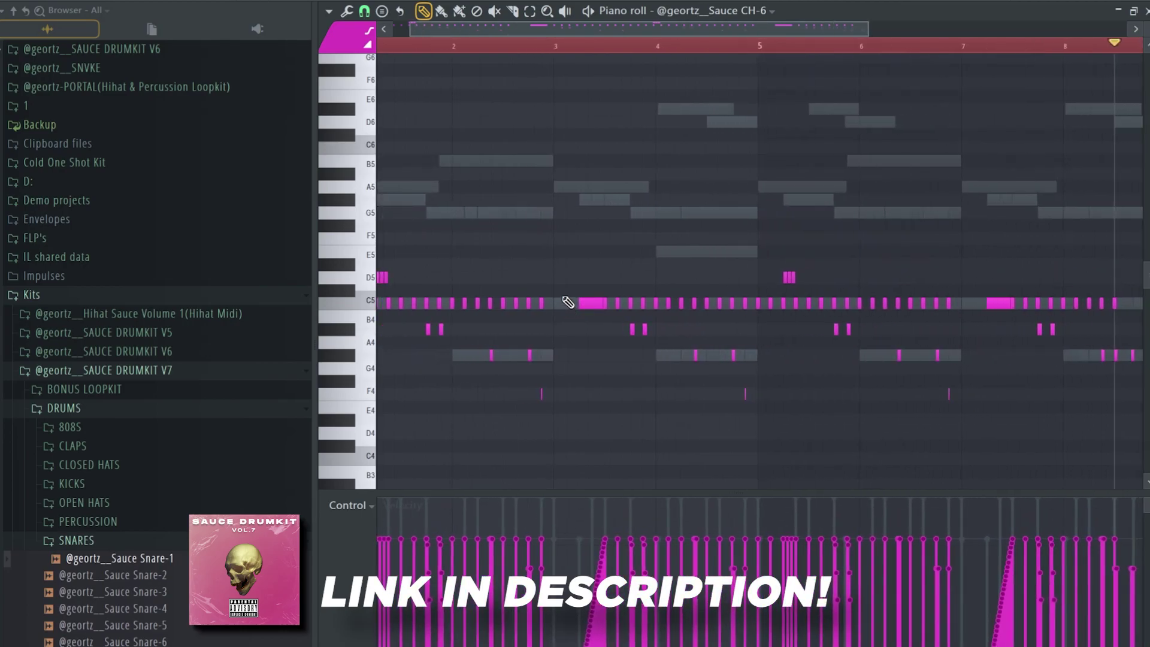
scroll(565, 295, down, 3)
drag(513, 246, 852, 447)
key(Delete)
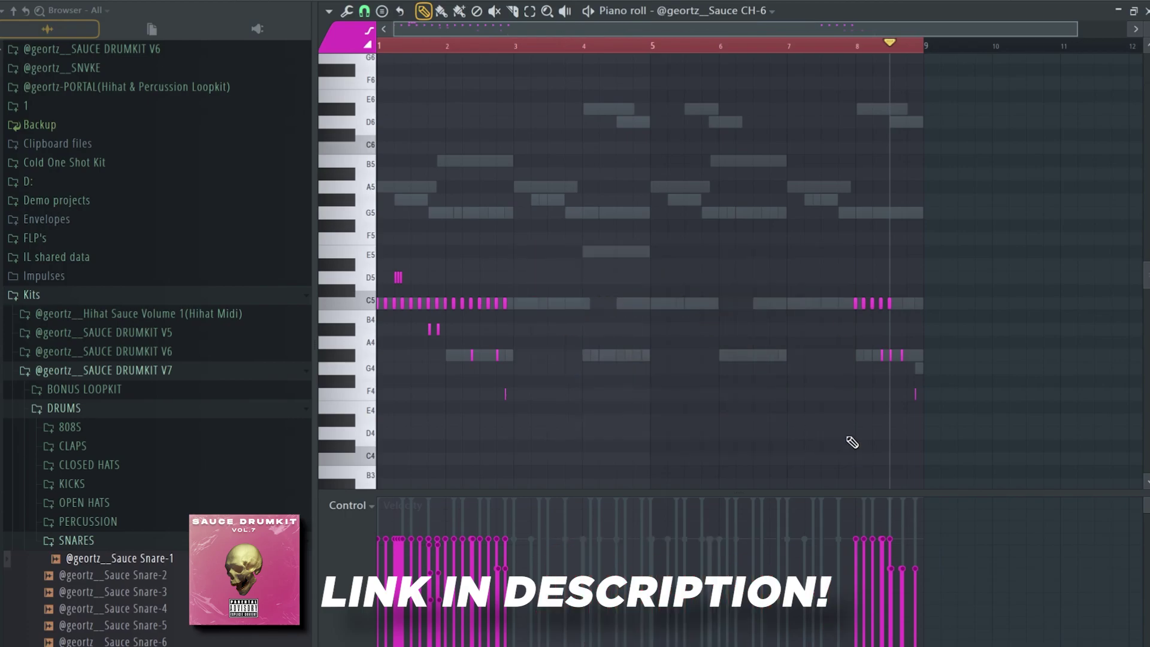
Set the snap to Line and duplicate the hi-hat notes of bars 1 and 2 into bars 3 to 4 and 5 to 6.
drag(620, 205, 215, 479)
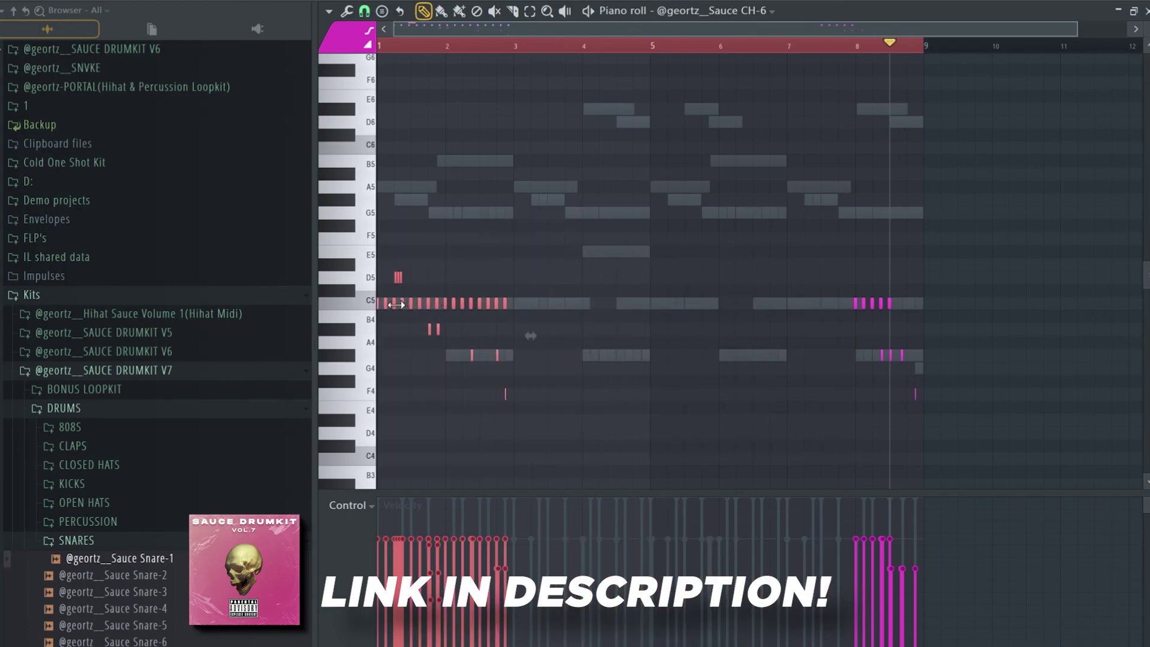
drag(467, 310, 541, 328)
scroll(519, 326, up, 5)
scroll(541, 328, down, 5)
click(364, 11)
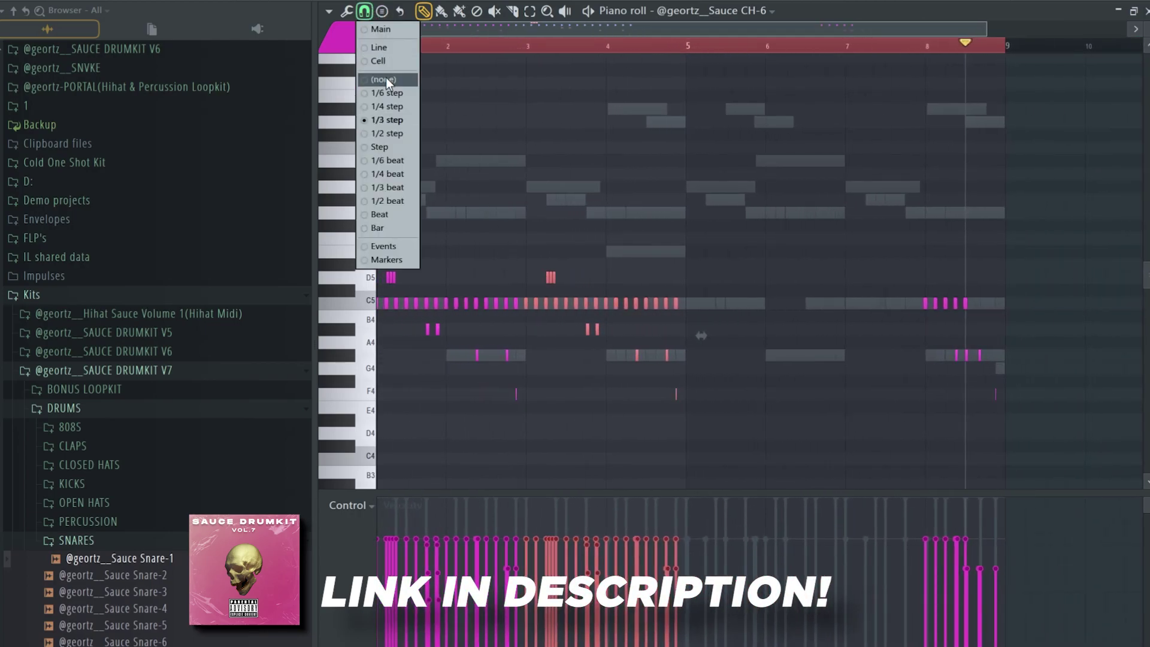
click(380, 48)
drag(525, 302, 690, 302)
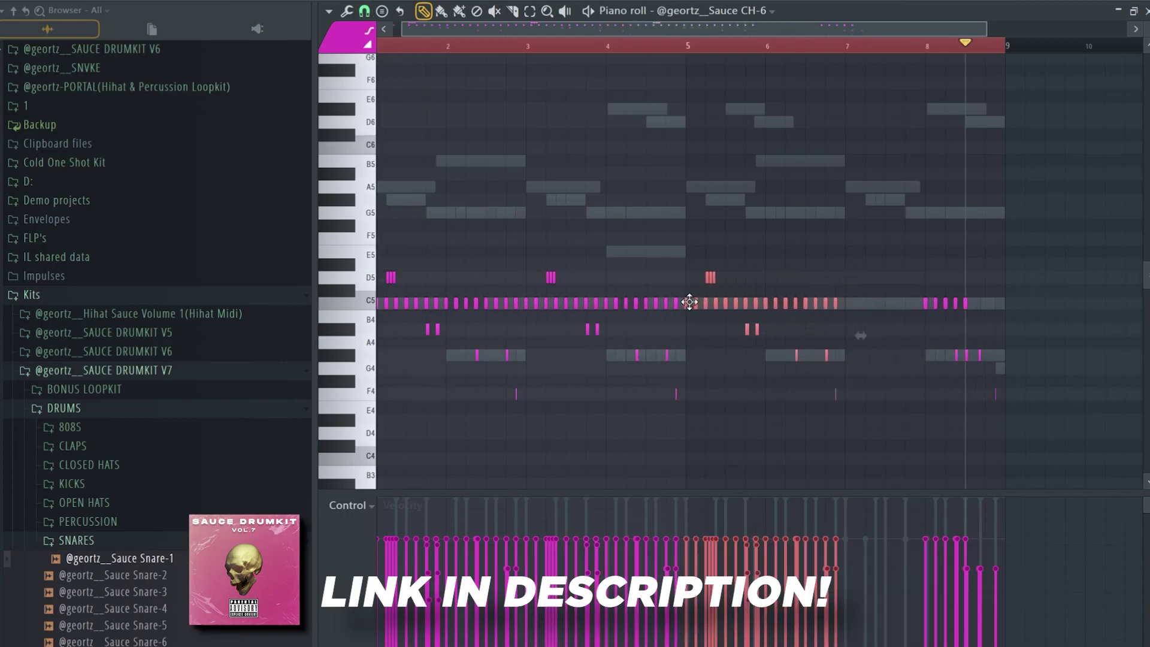
Play back the rebuilt hi-hats and duplicate the hi-hat notes of bar 5 into bar 7.
click(805, 323)
scroll(827, 282, down, 1)
key(space)
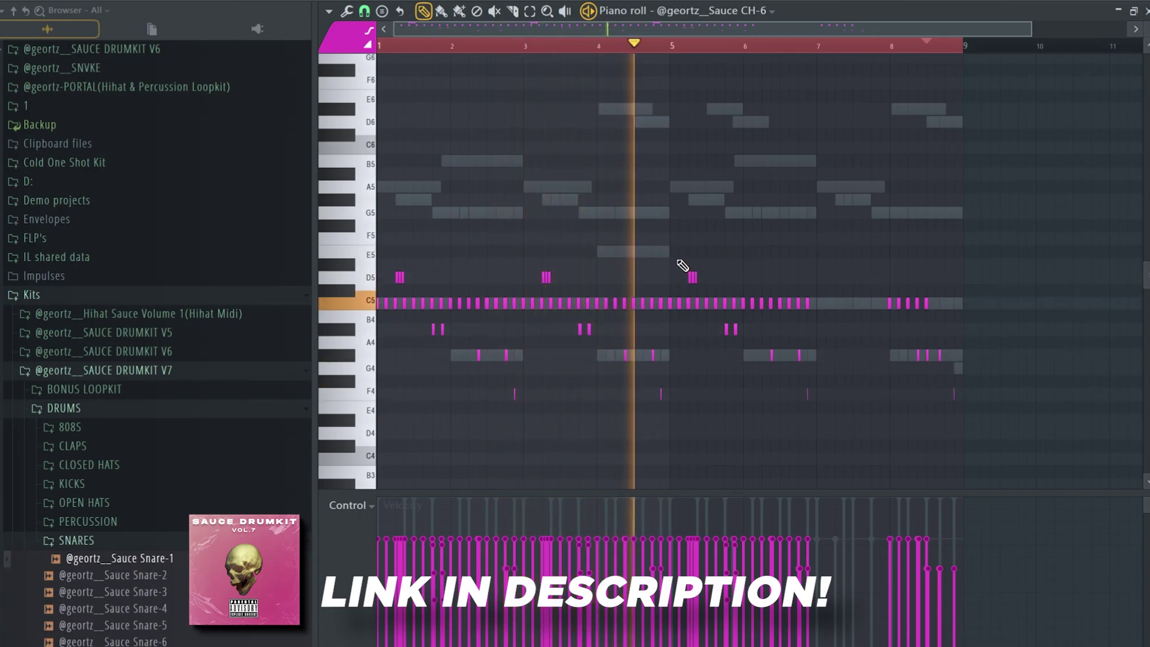
drag(671, 247, 737, 397)
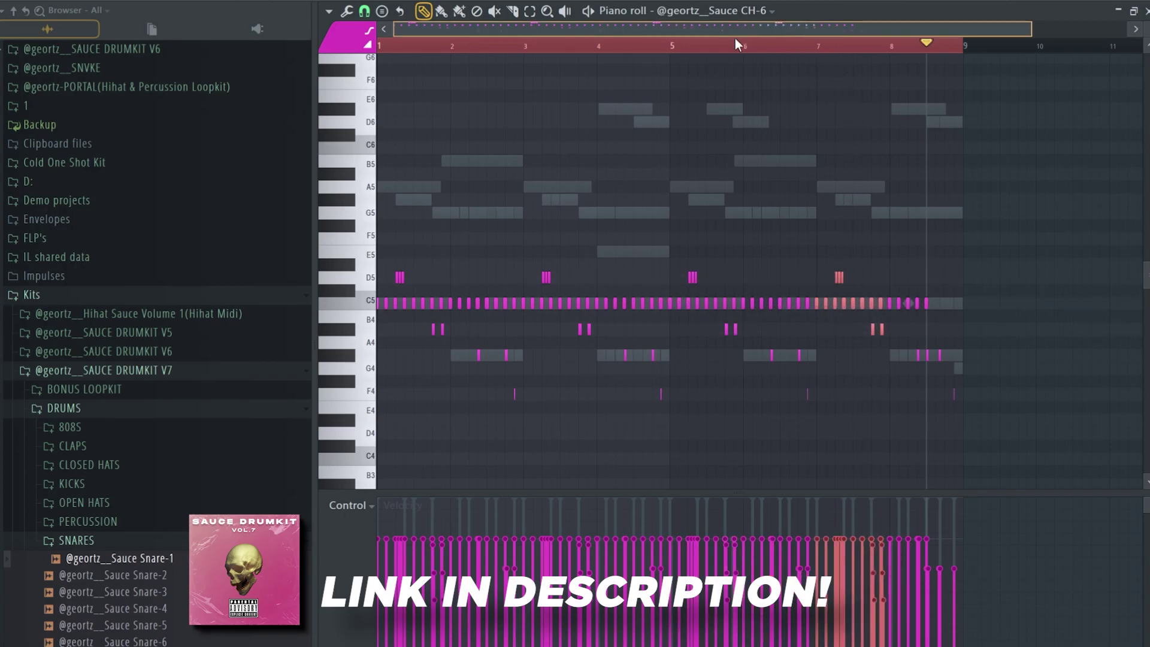
Delete the first two C5 hi-hat notes at the start of bar 5 while the pattern plays.
scroll(657, 324, up, 3)
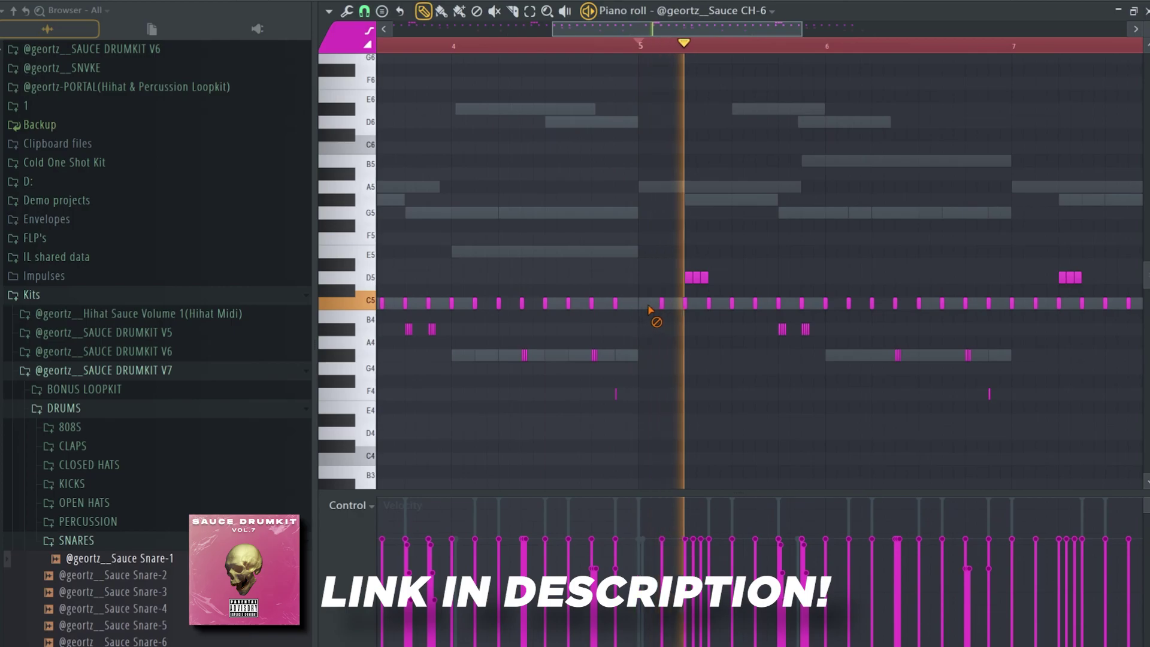
scroll(746, 282, down, 4)
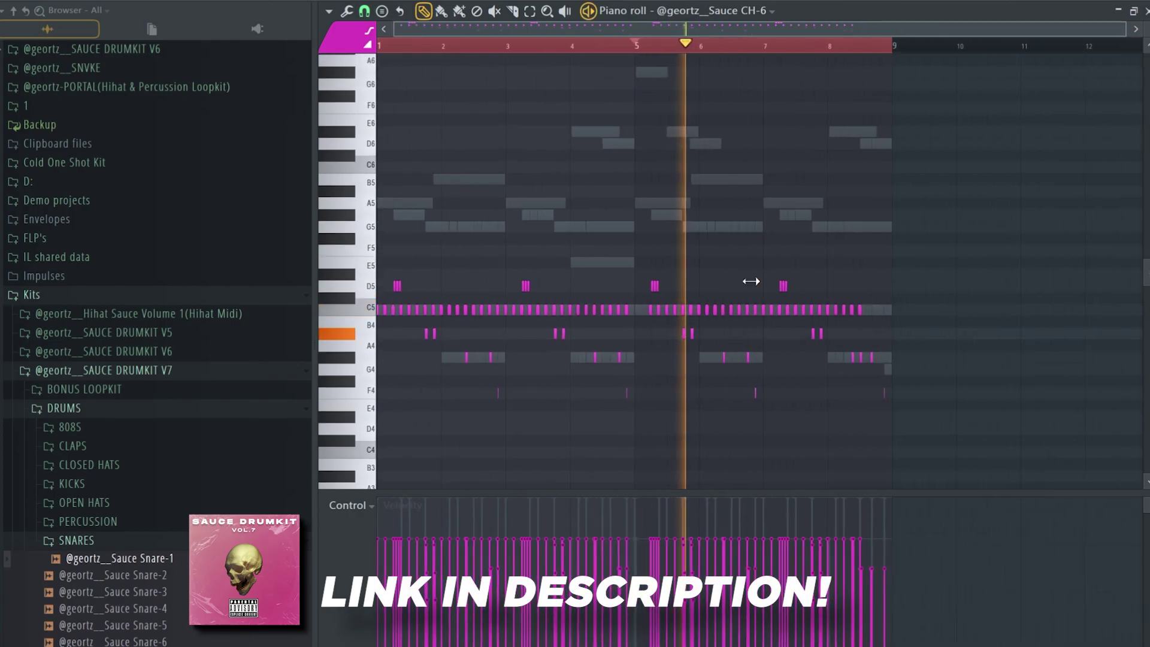
scroll(803, 235, up, 2)
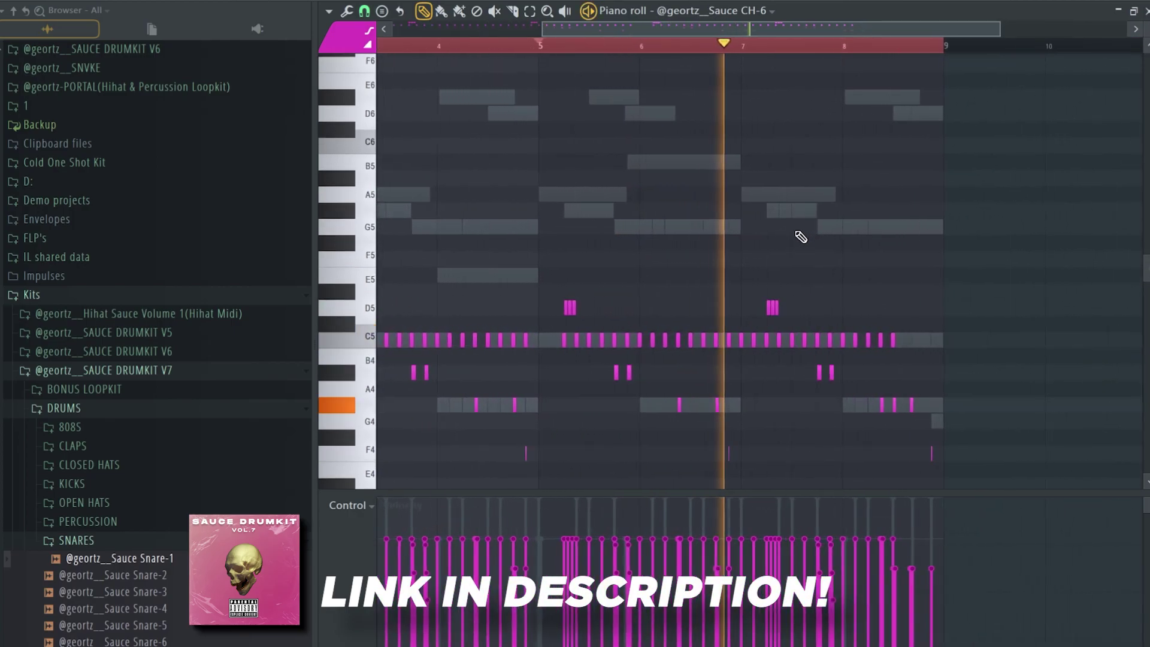
scroll(805, 243, up, 2)
scroll(805, 242, down, 2)
Open the Sauce Snare-1 piano roll and add D5 notes half a beat after beat 3 in bars 1 and 2.
key(F6)
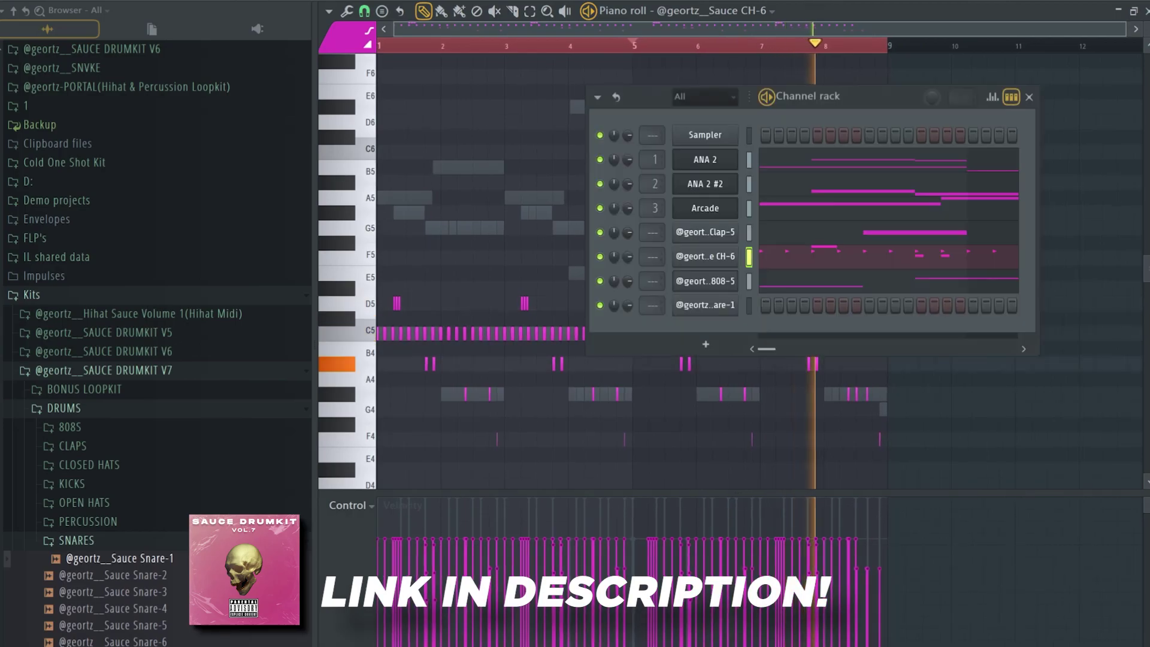
right_click(717, 305)
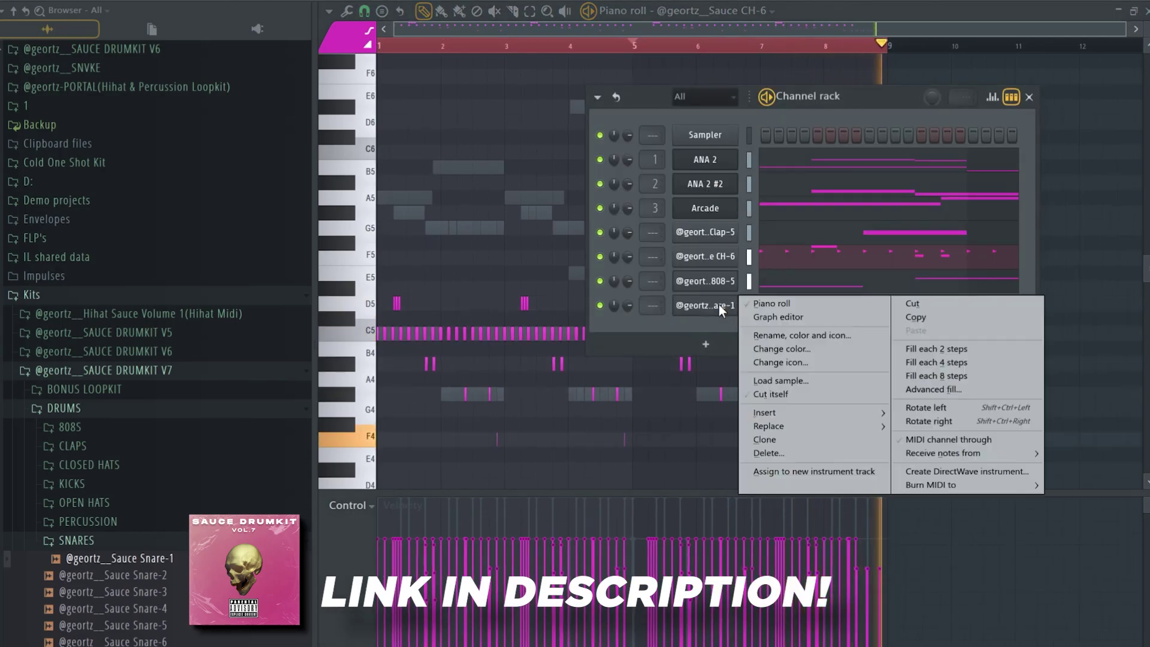
click(731, 306)
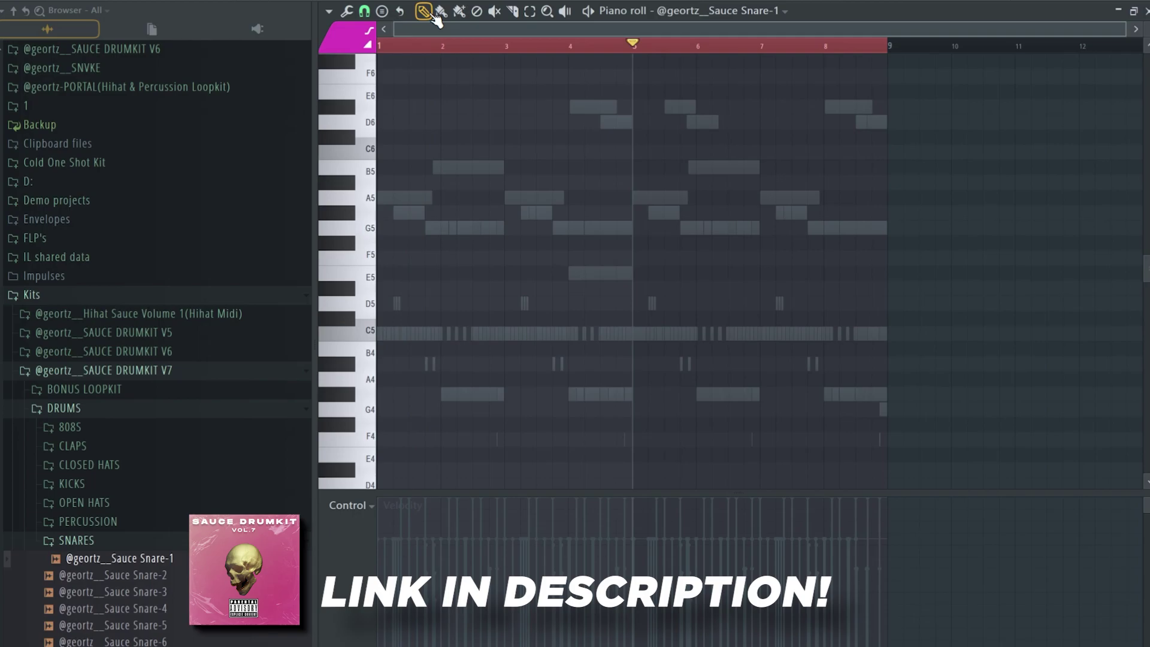
scroll(436, 197, up, 2)
click(405, 48)
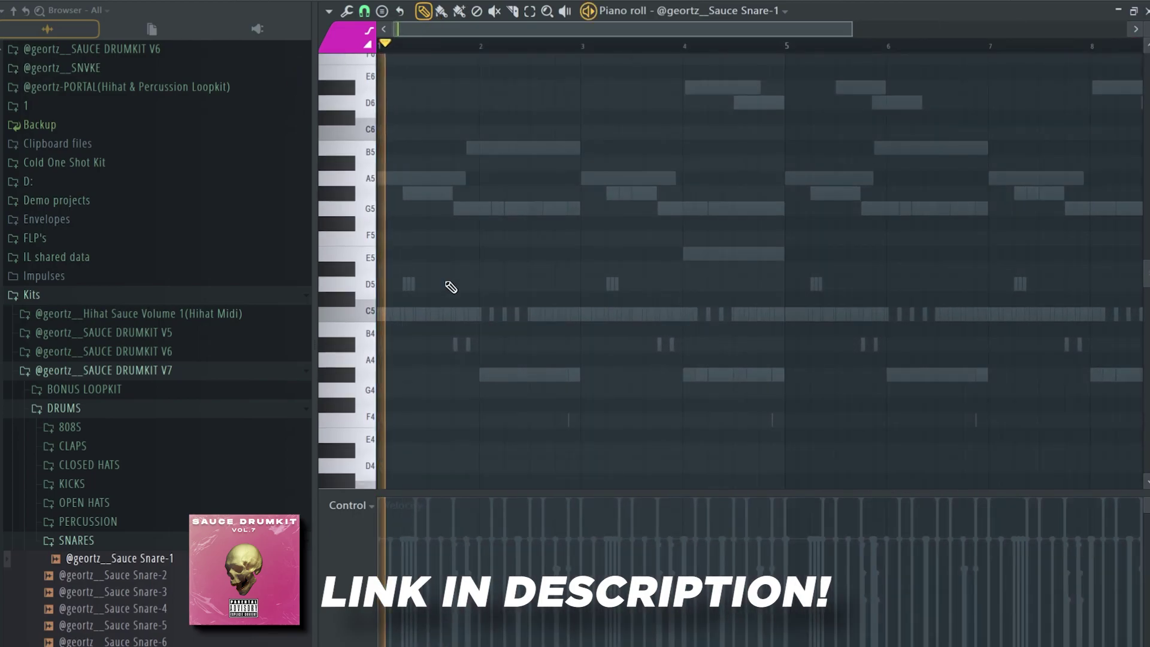
scroll(452, 273, up, 3)
click(428, 283)
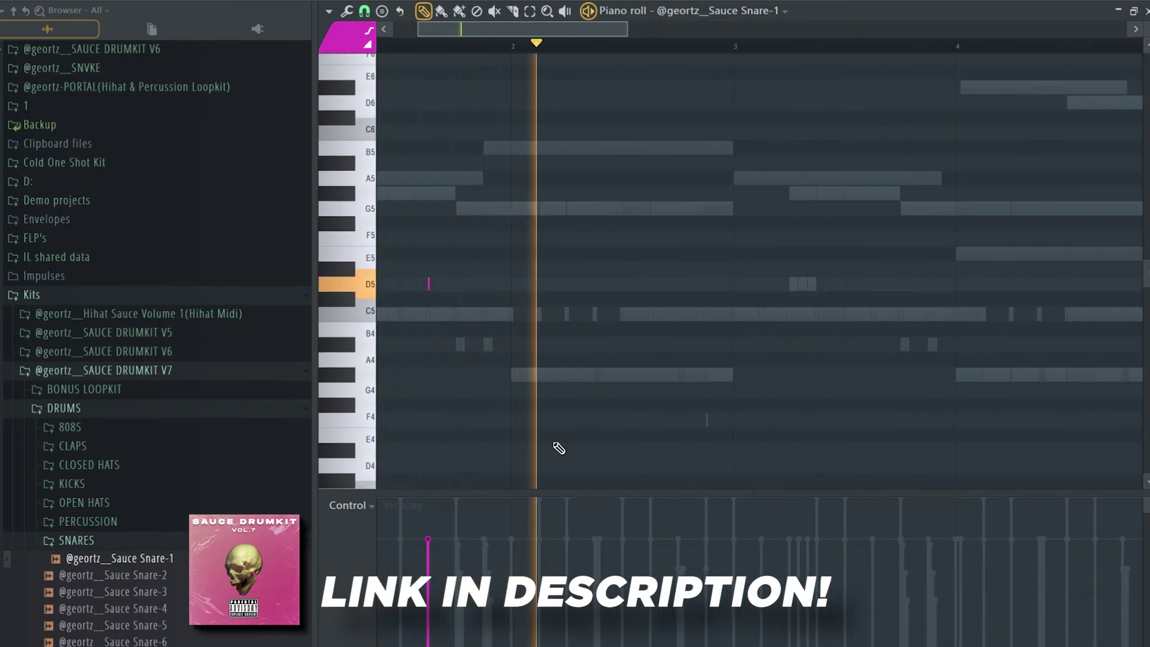
click(655, 283)
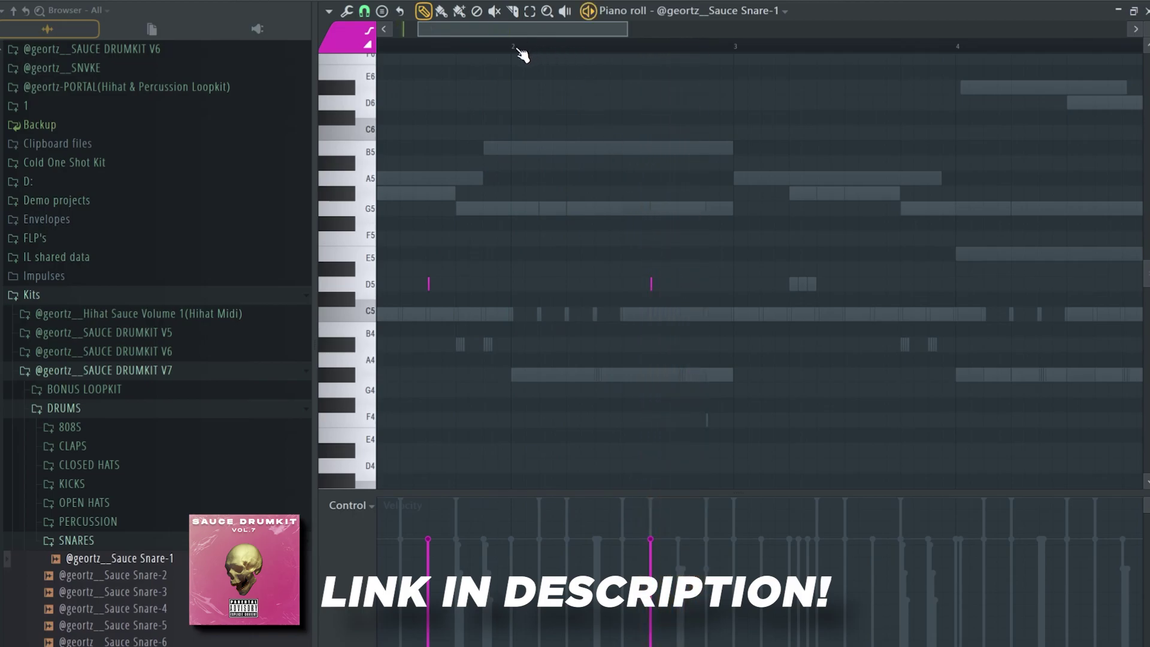
Add a D5 snare half a beat after beat 4 of bar 2 and raise the snare velocities, keeping the middle hit slightly softer.
scroll(545, 300, down, 2)
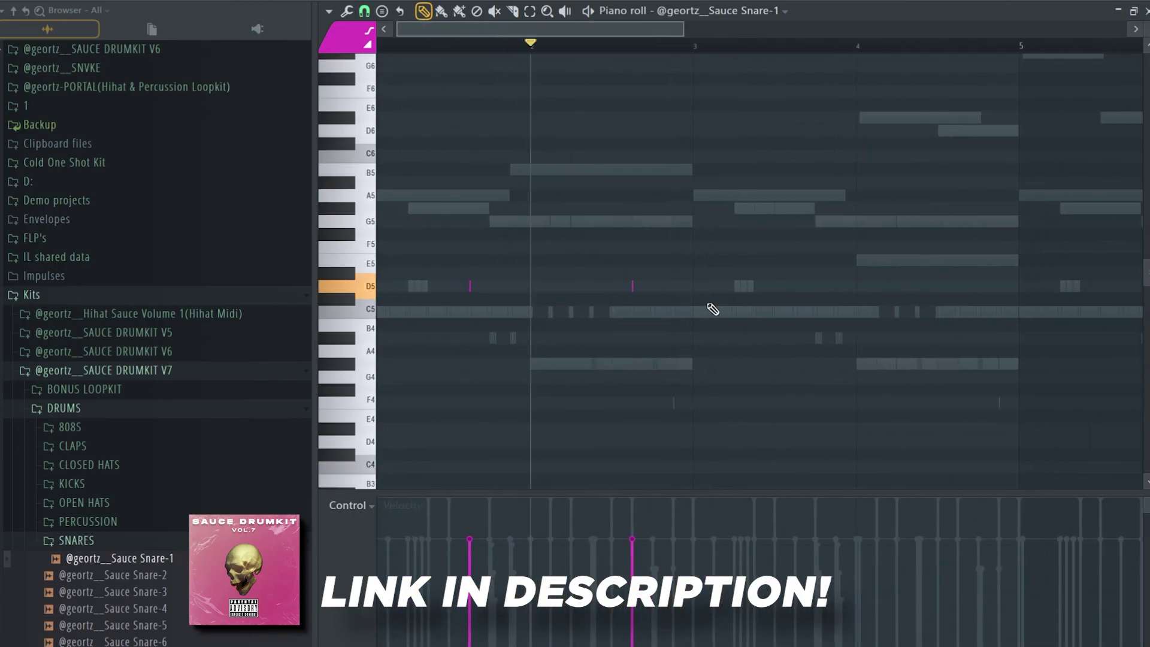
scroll(714, 310, down, 3)
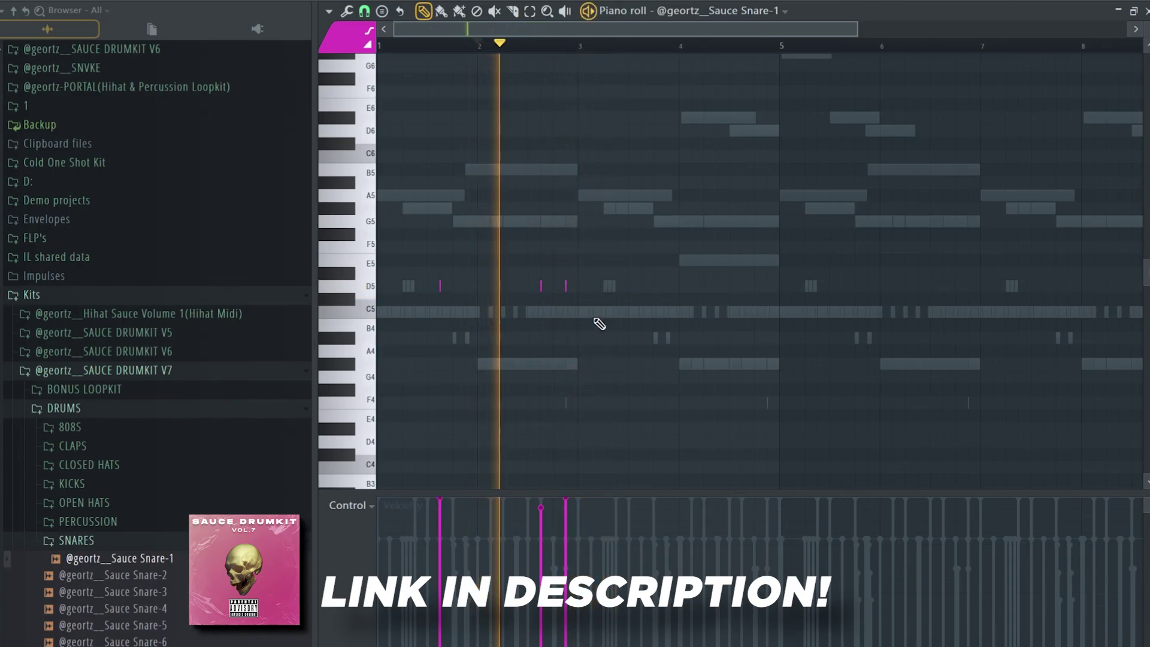
drag(542, 516, 545, 519)
Duplicate the snare notes of bars 1 and 2 into bars 3 and 4.
scroll(587, 188, down, 2)
click(434, 44)
drag(529, 46, 380, 46)
key(ctrl+b)
Add two softer D5 snares, half a beat after beat 4 of bar 3 and half a beat after beat 1 of bar 4.
scroll(551, 260, up, 3)
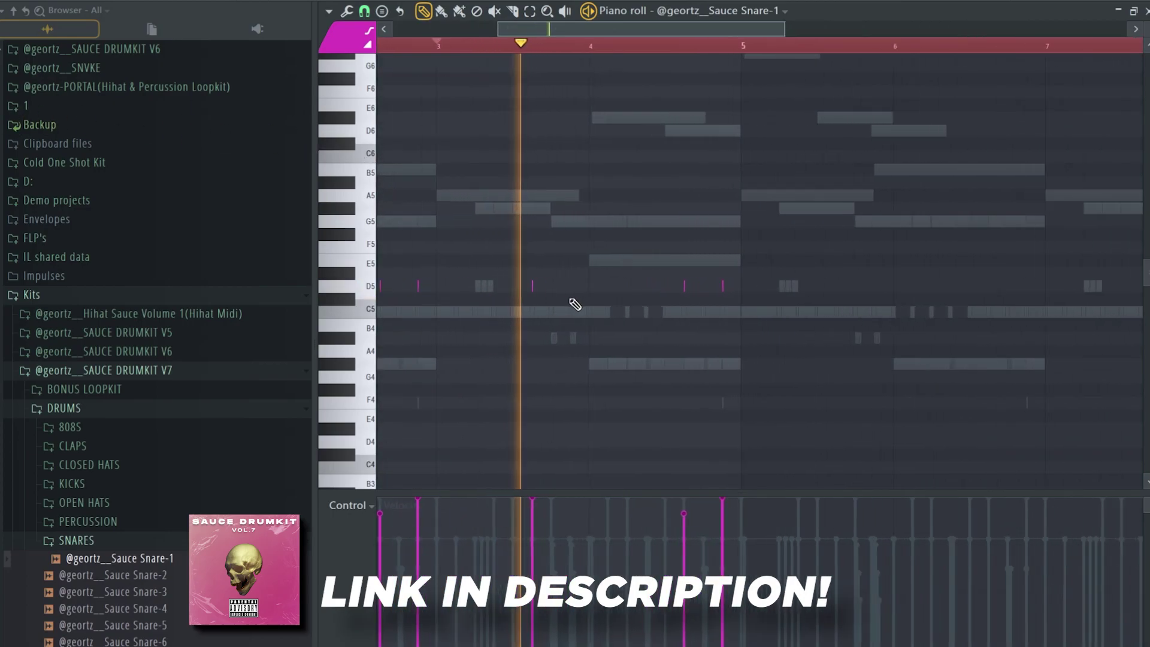
click(559, 286)
key(space)
scroll(556, 296, up, 2)
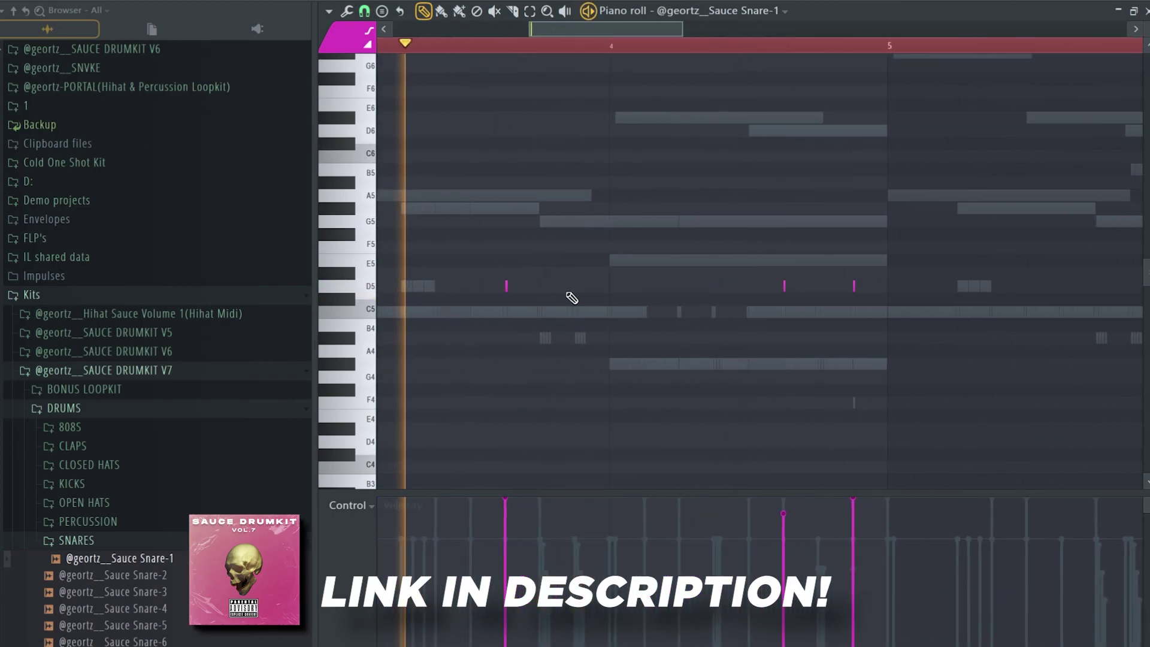
key(space)
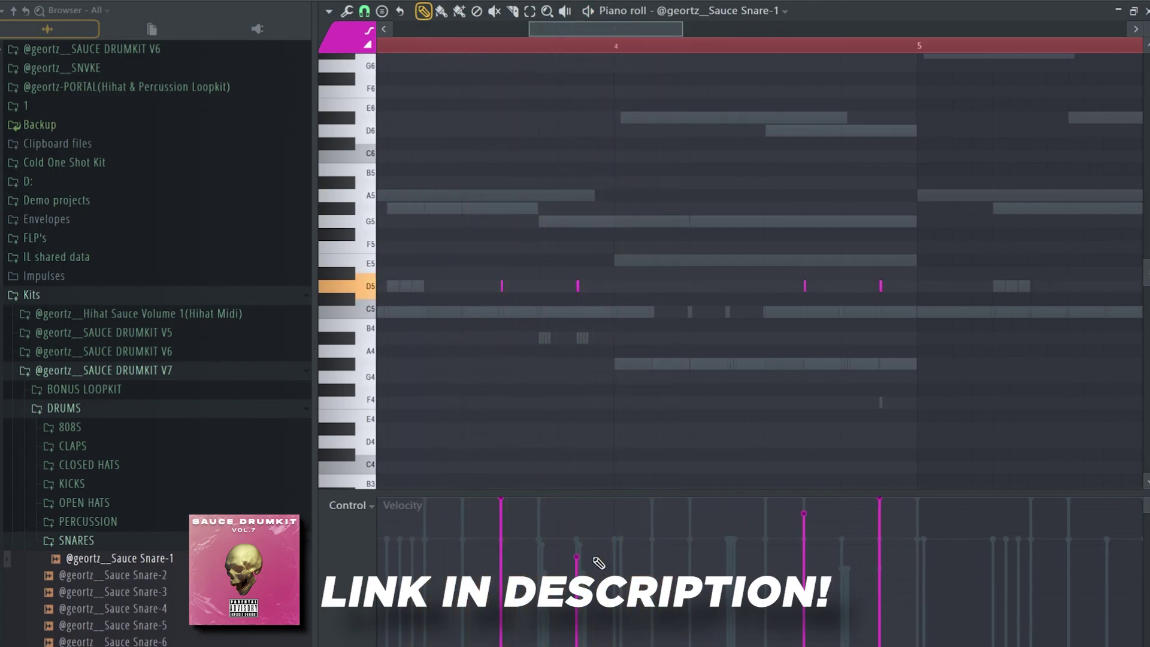
key(space)
click(654, 286)
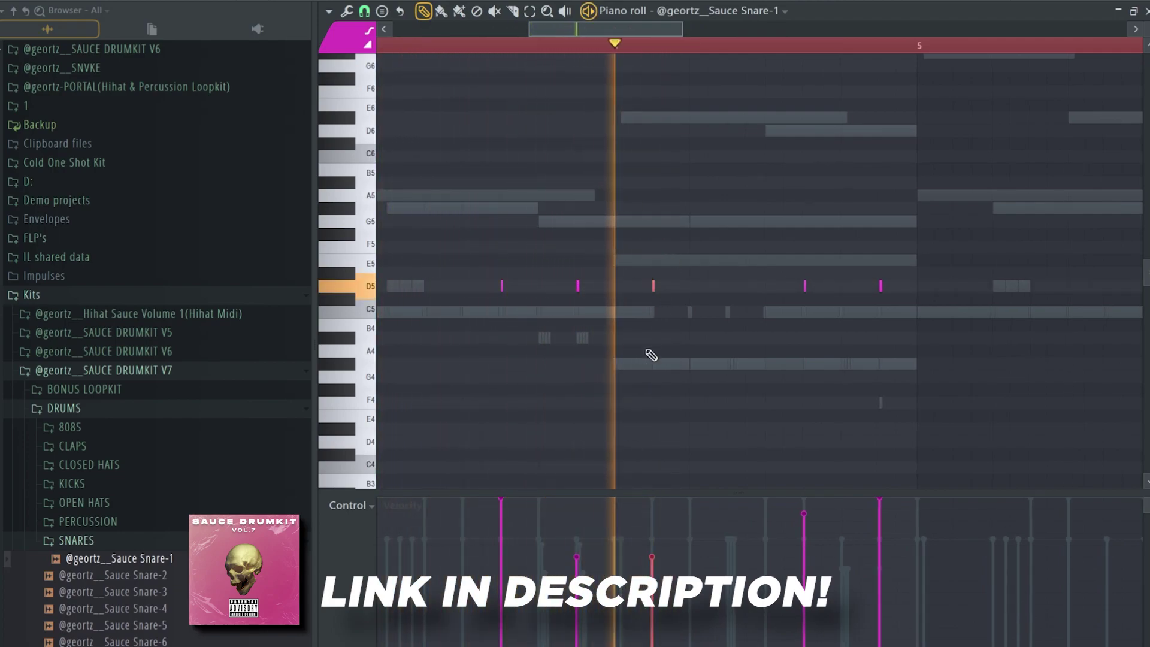
Duplicate the four-bar snare pattern of bars 1 to 4 into bars 5 to 8.
scroll(664, 332, down, 4)
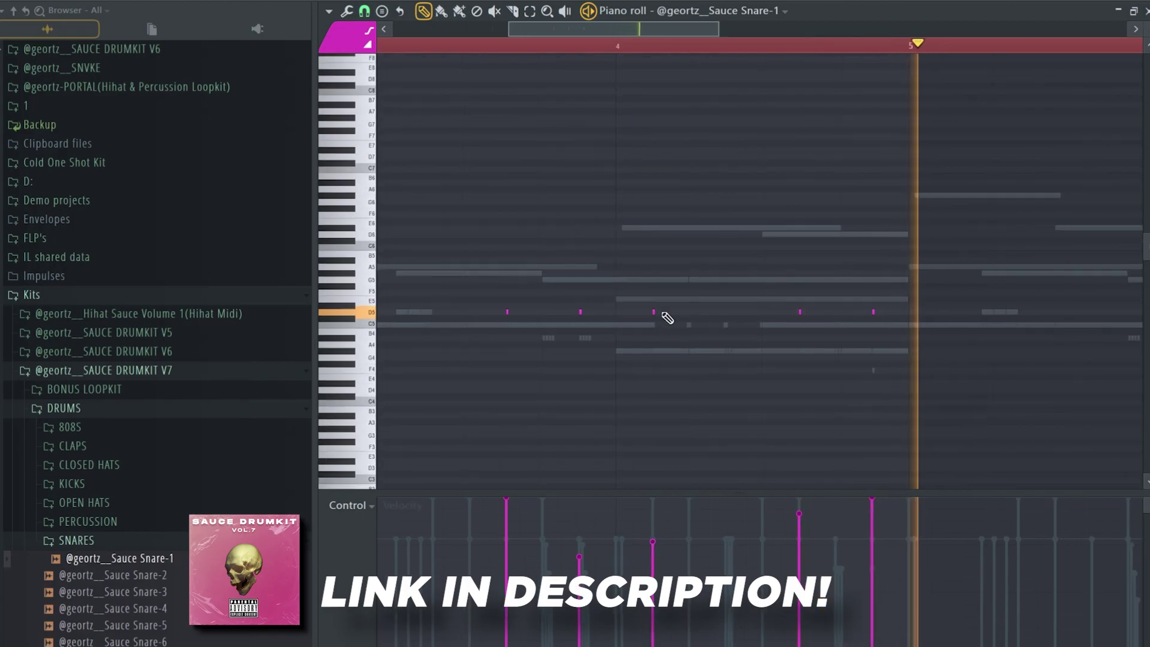
drag(892, 46, 851, 47)
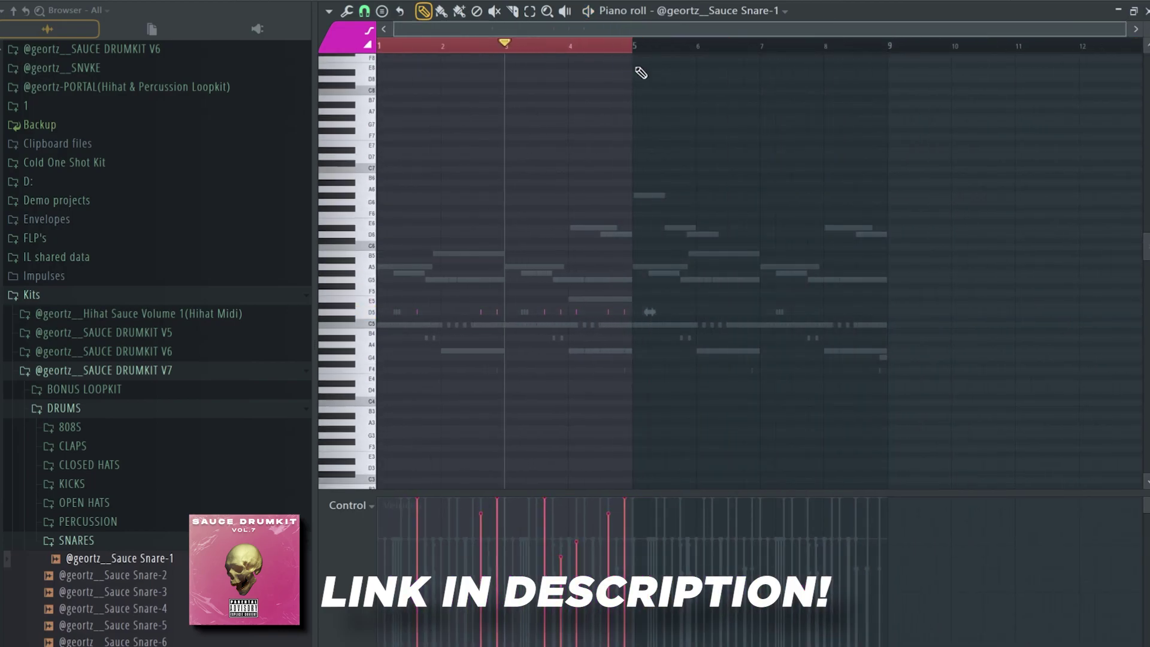
key(ctrl+b)
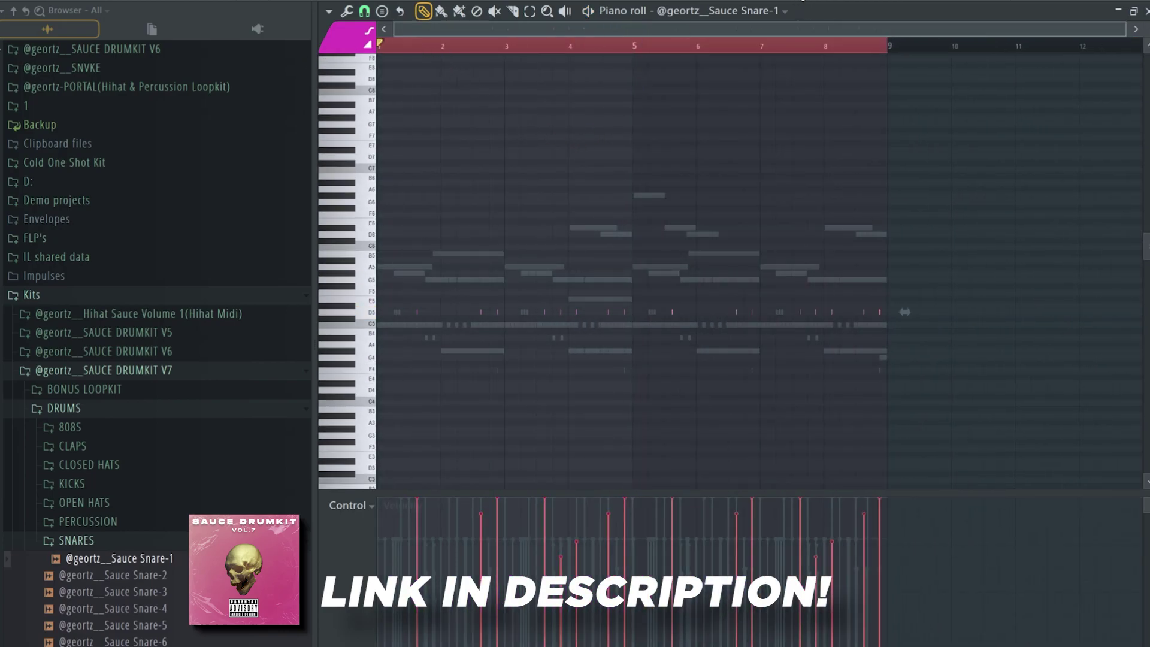
Add the Sauce OH-2 sample from the Open Hats folder as a new channel and open its piano roll.
key(F6)
click(749, 234)
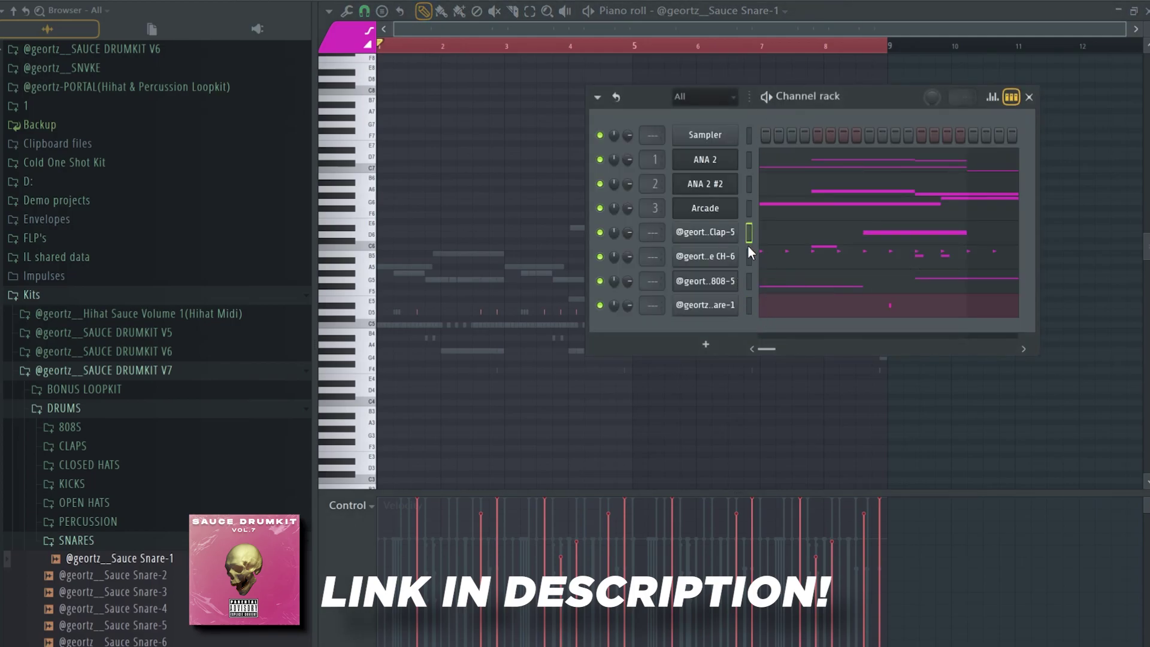
click(120, 506)
key(space)
drag(148, 542, 711, 329)
key(F6)
key(space)
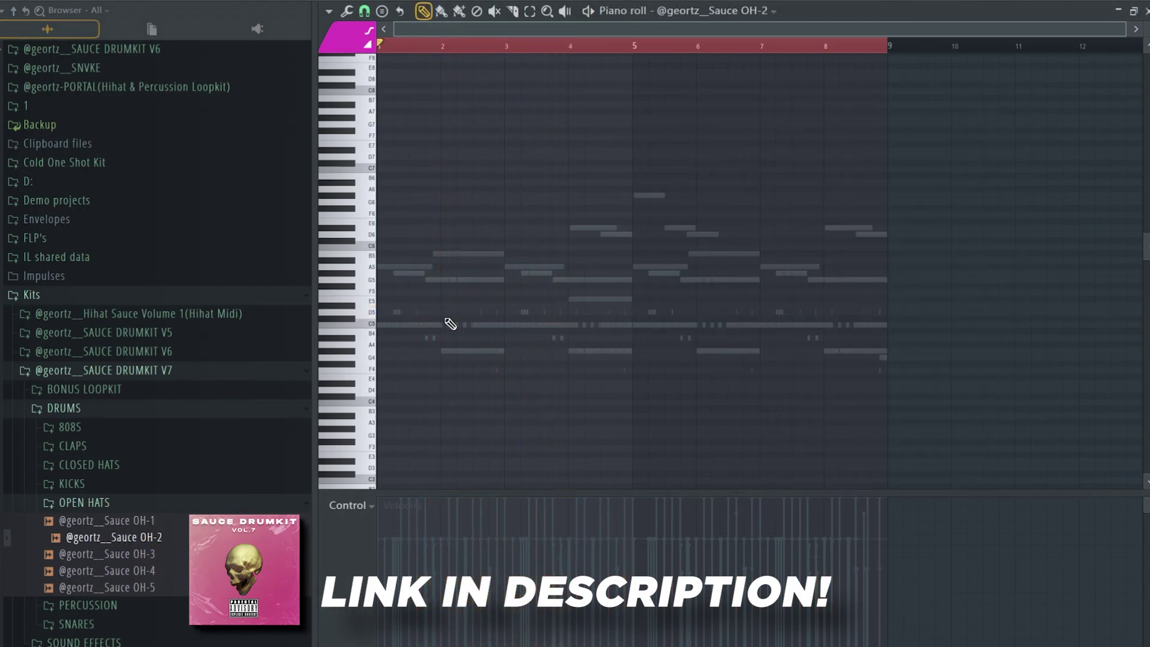
Place C5 open-hat notes on beats 1 and 4 of bar 1 and on beat 2 of bar 2.
scroll(419, 326, up, 3)
scroll(401, 329, up, 3)
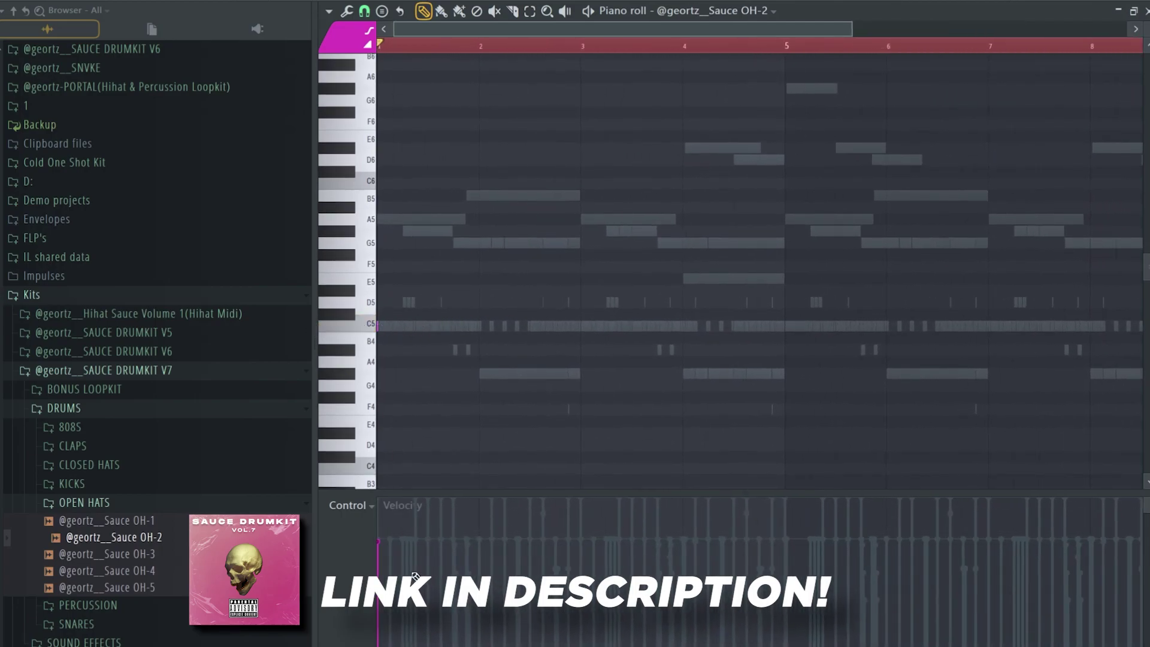
key(space)
scroll(497, 300, up, 3)
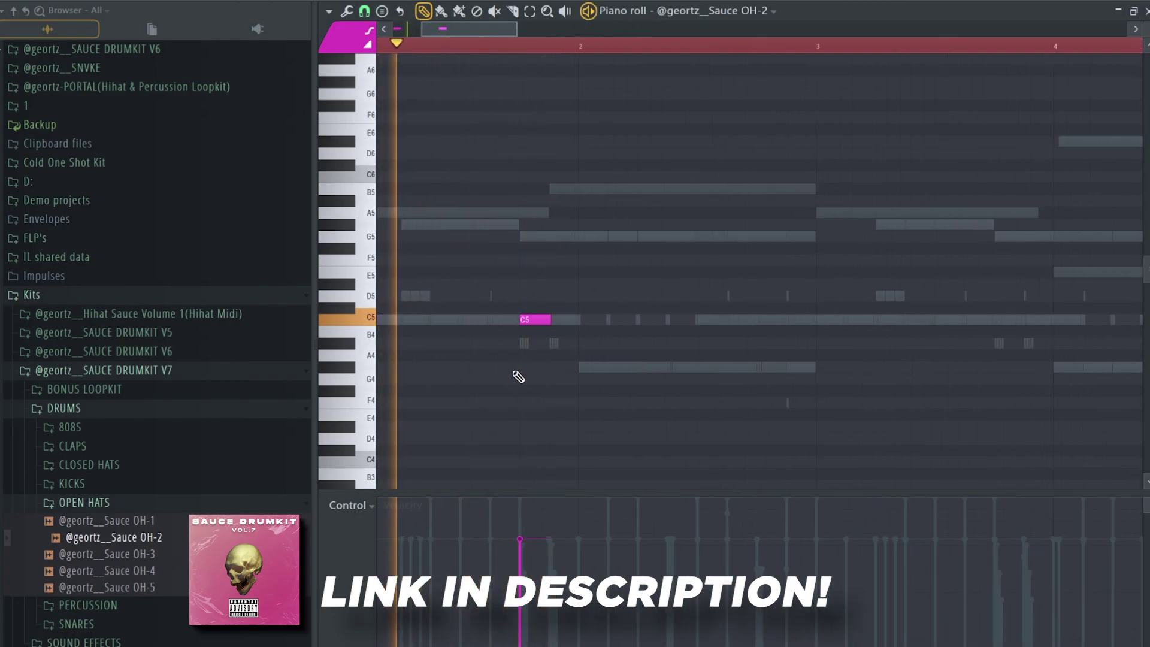
scroll(521, 377, down, 3)
scroll(539, 377, down, 3)
click(525, 340)
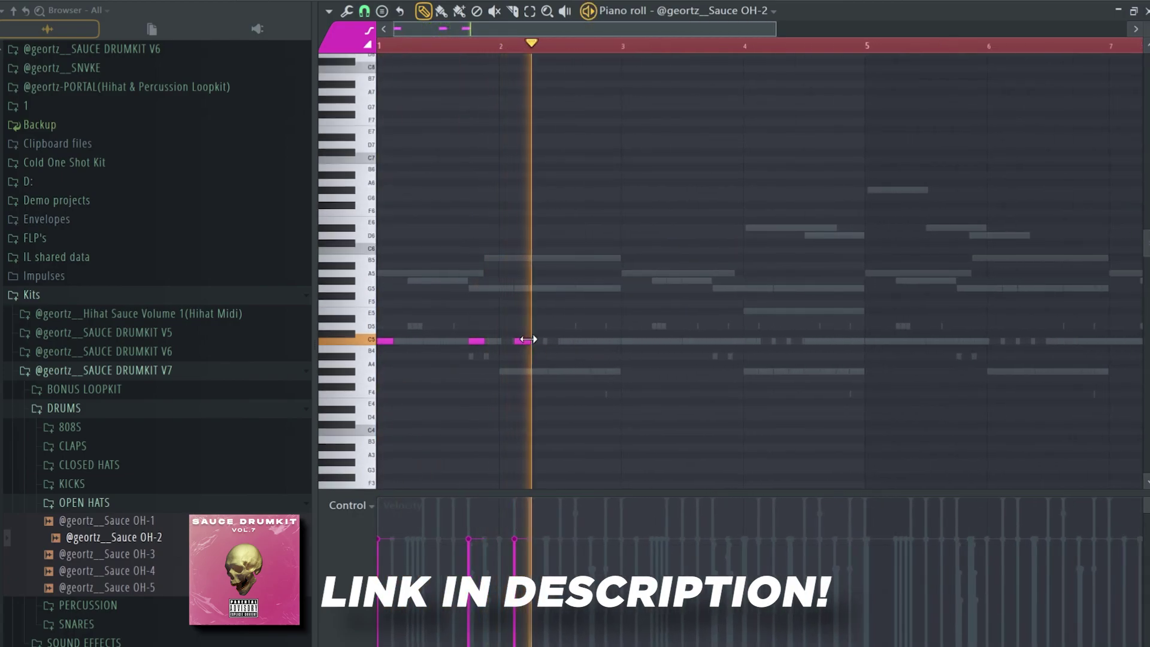
click(532, 344)
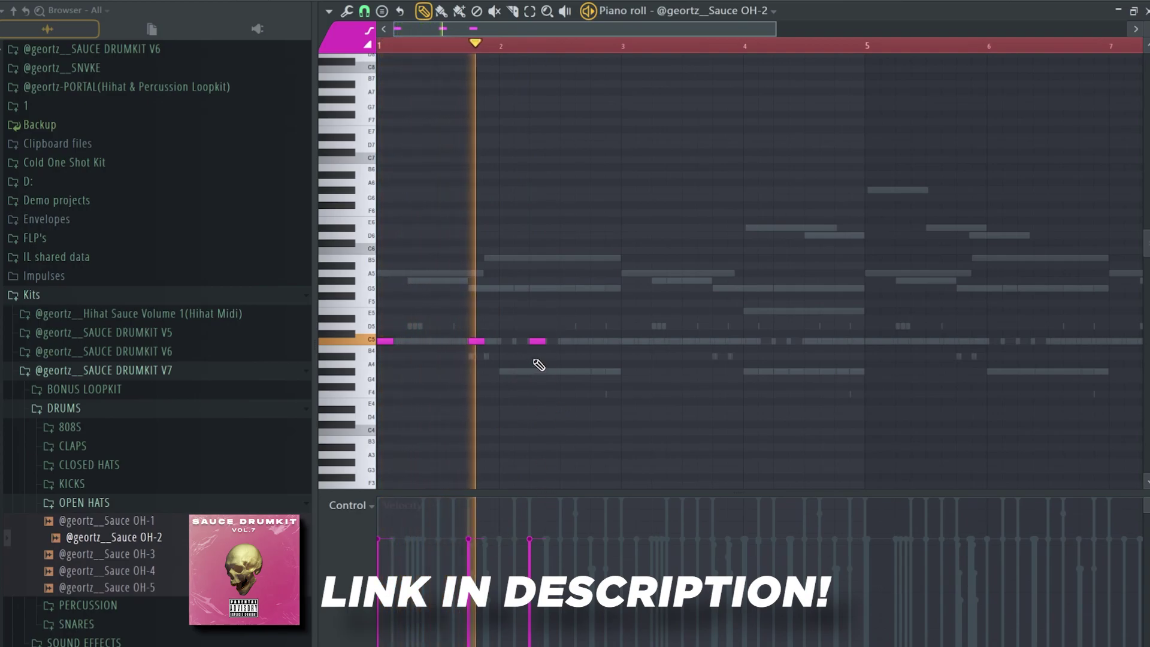
Place a C5 open-hat note half a beat after beat 3 of bar 2.
scroll(548, 345, down, 2)
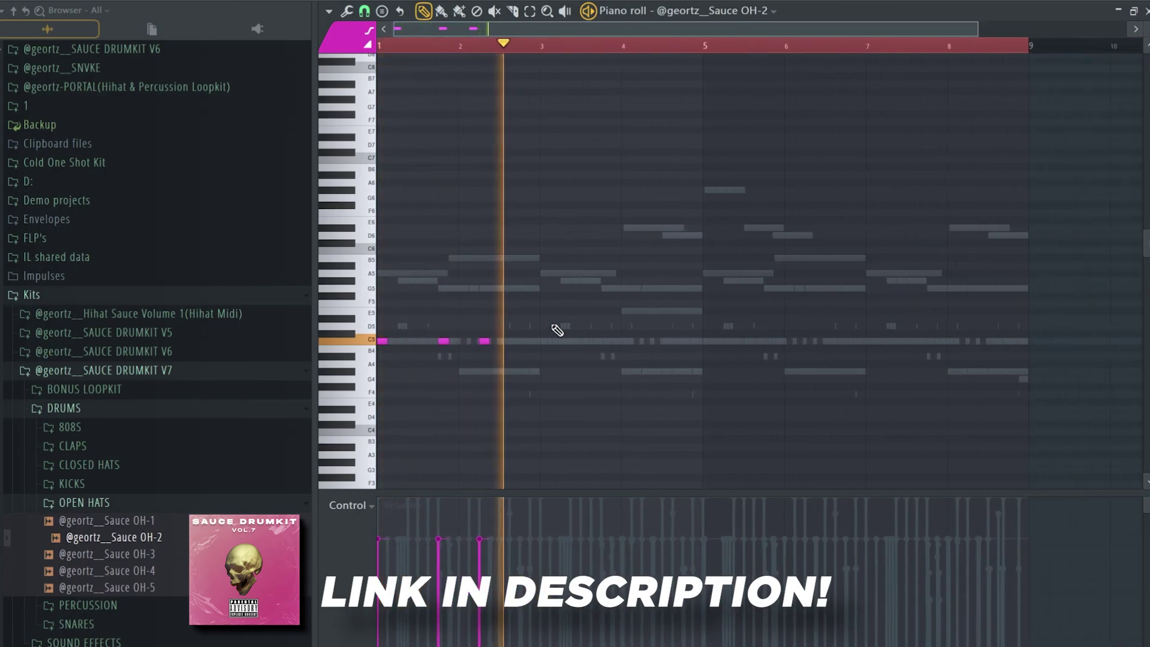
scroll(521, 347, up, 2)
click(519, 346)
scroll(470, 70, up, 2)
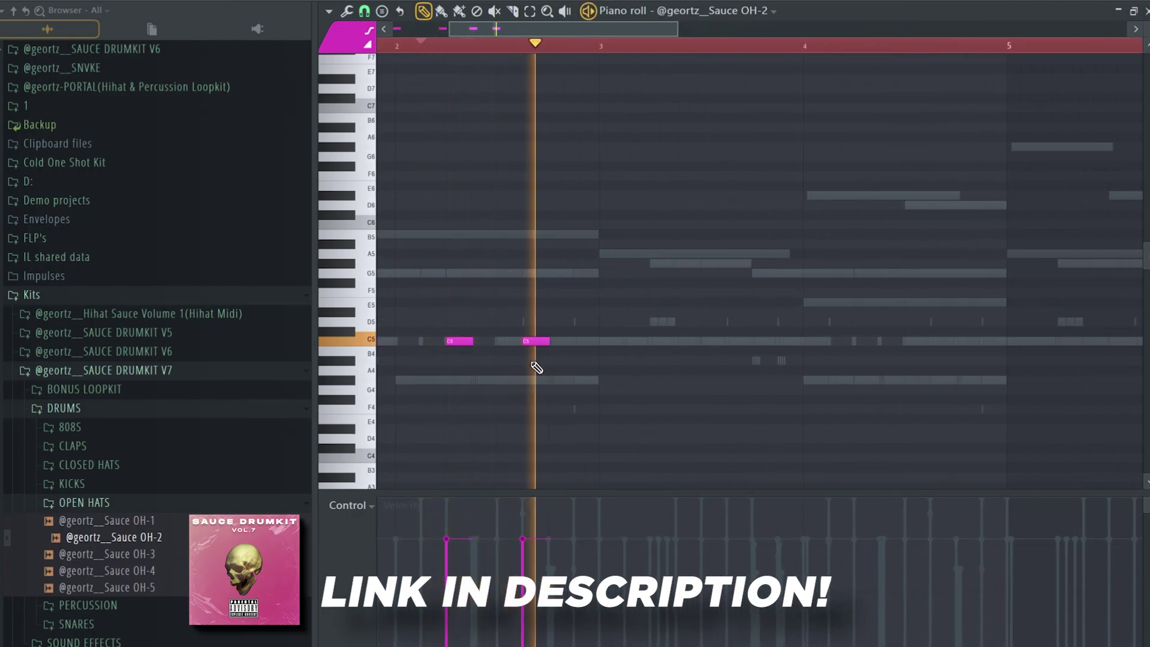
scroll(536, 368, down, 2)
scroll(680, 393, up, 4)
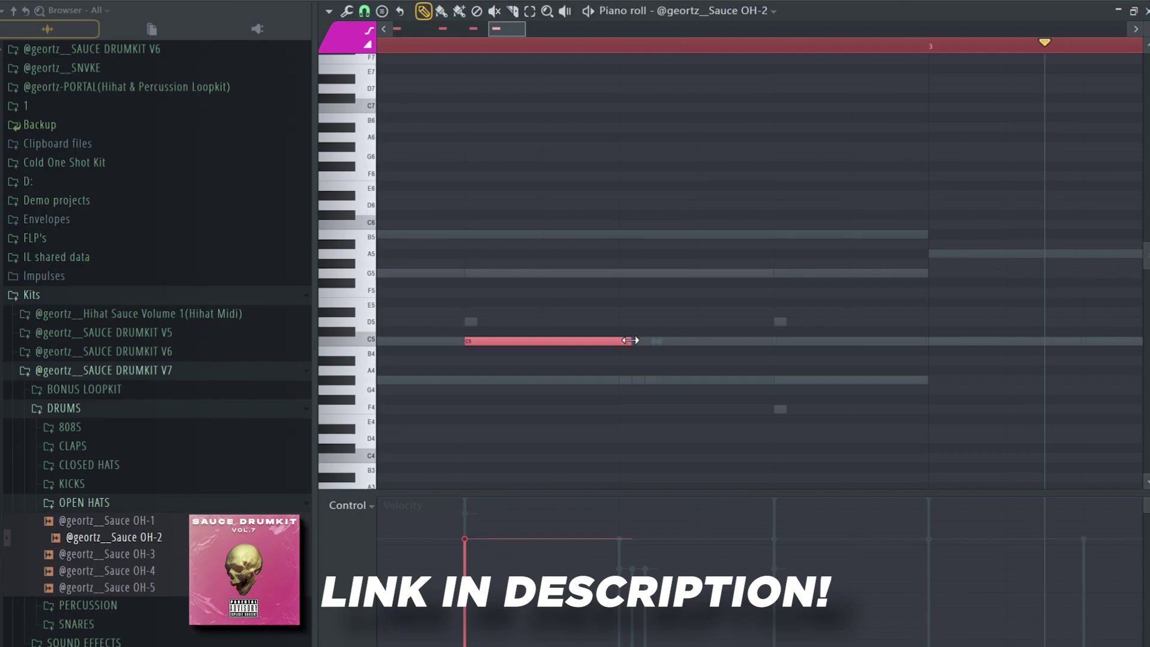
Duplicate the two-bar open-hat pattern of bars 1 and 2 into bars 3 and 4 and play it back.
scroll(595, 395, down, 4)
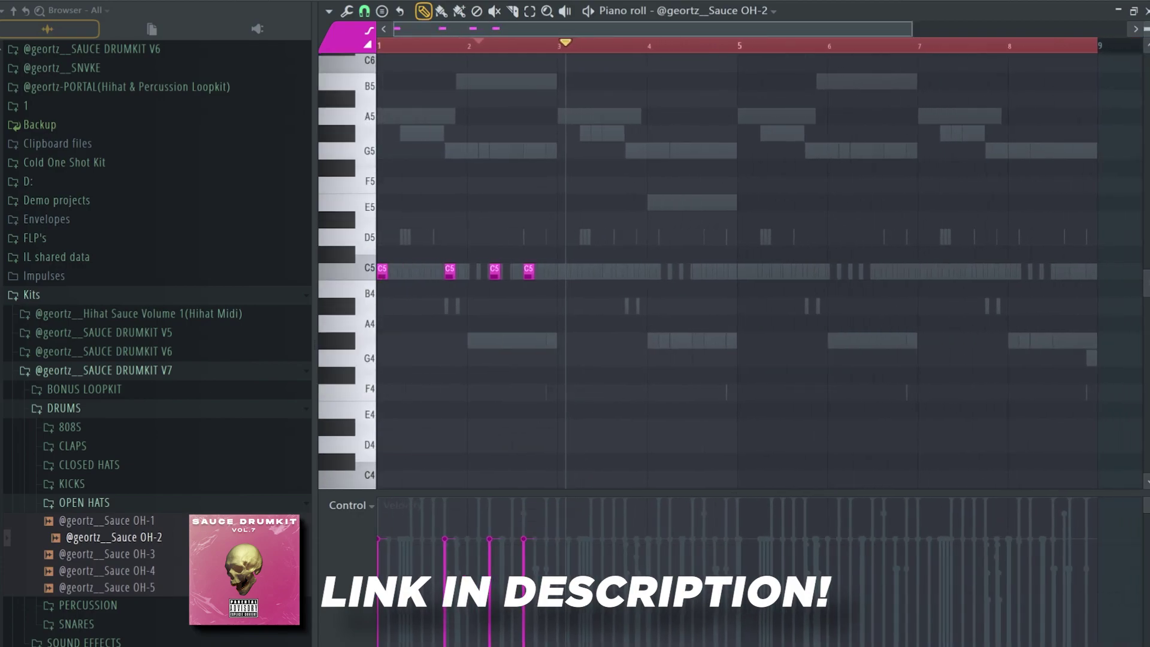
scroll(628, 201, up, 2)
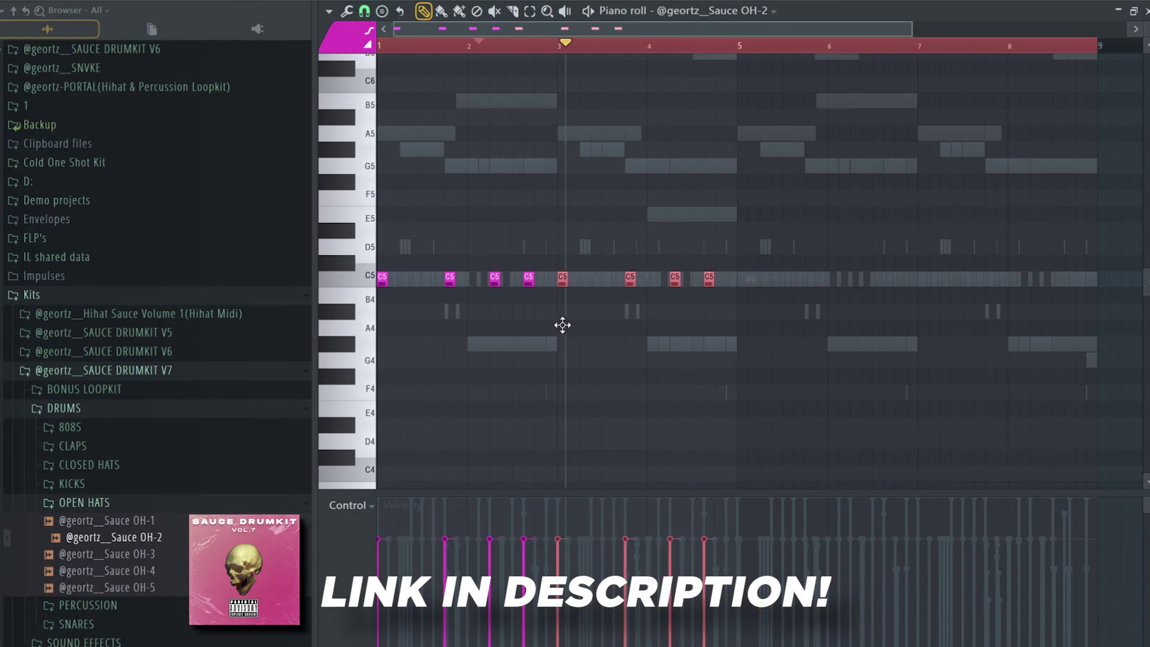
key(space)
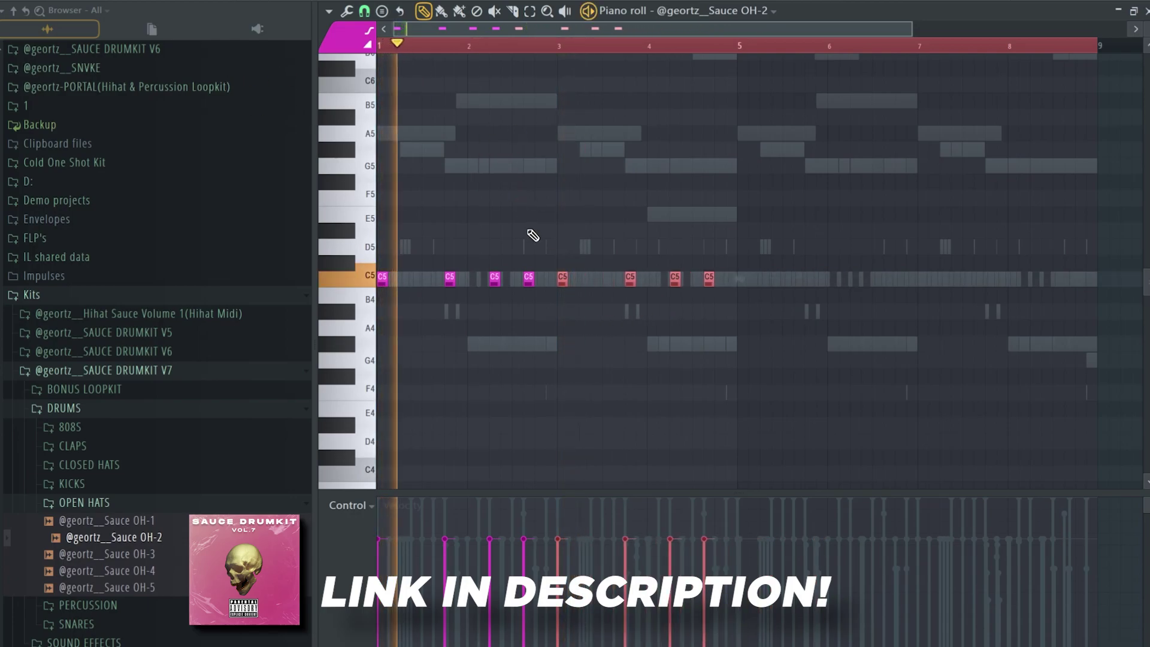
scroll(530, 225, up, 2)
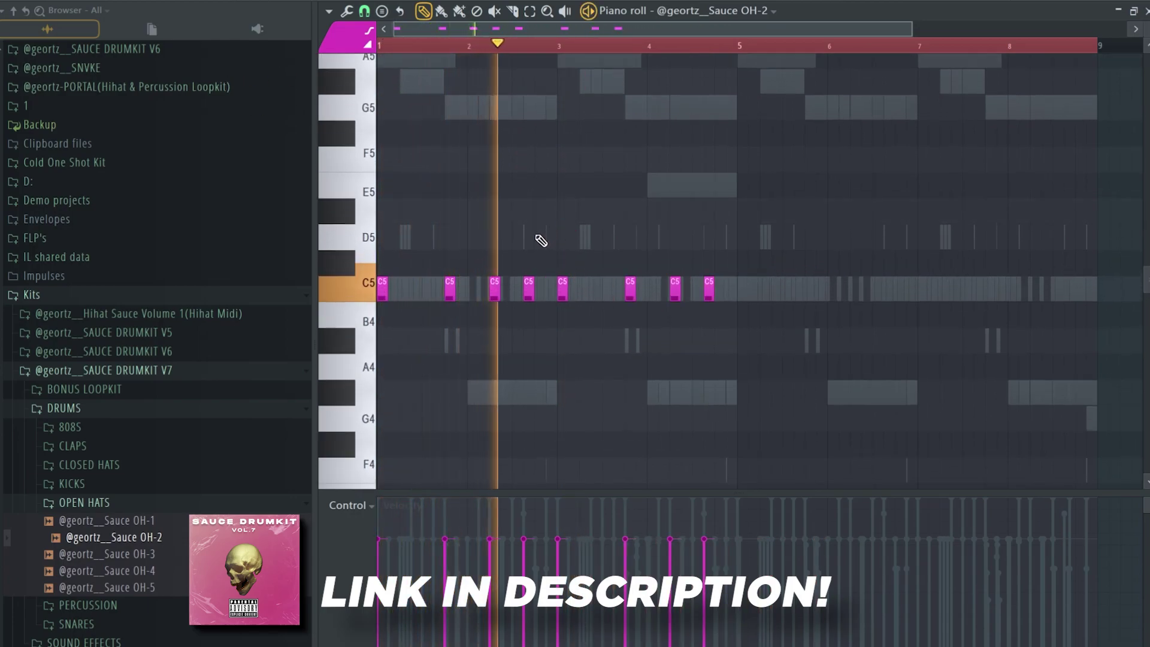
scroll(551, 243, up, 2)
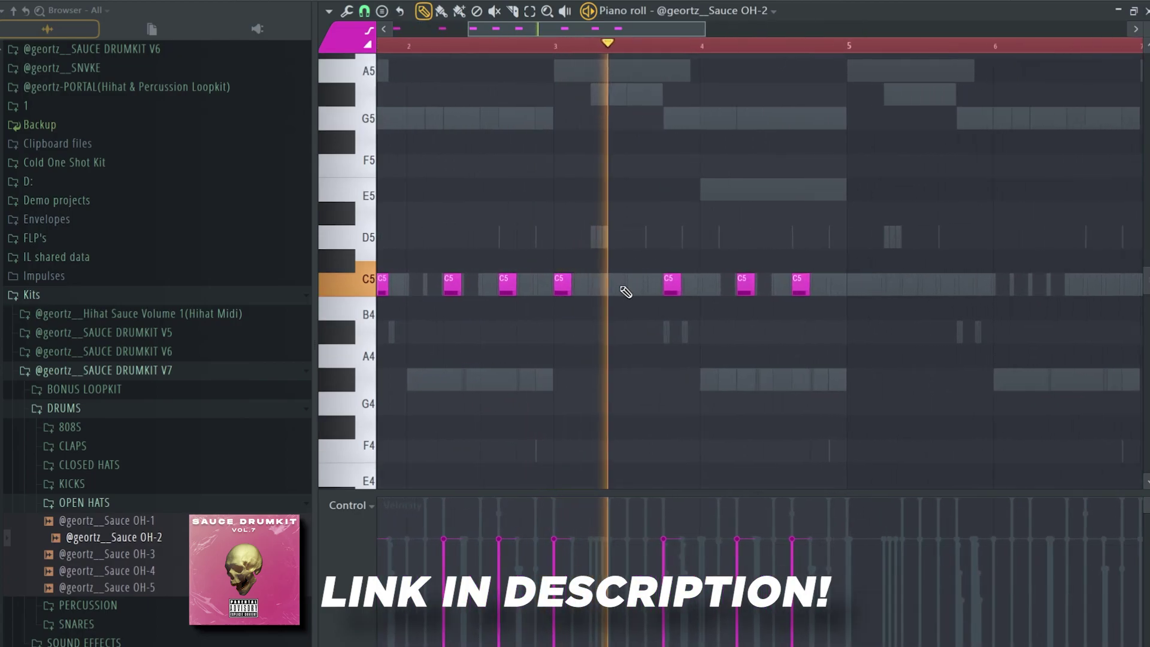
scroll(773, 317, up, 2)
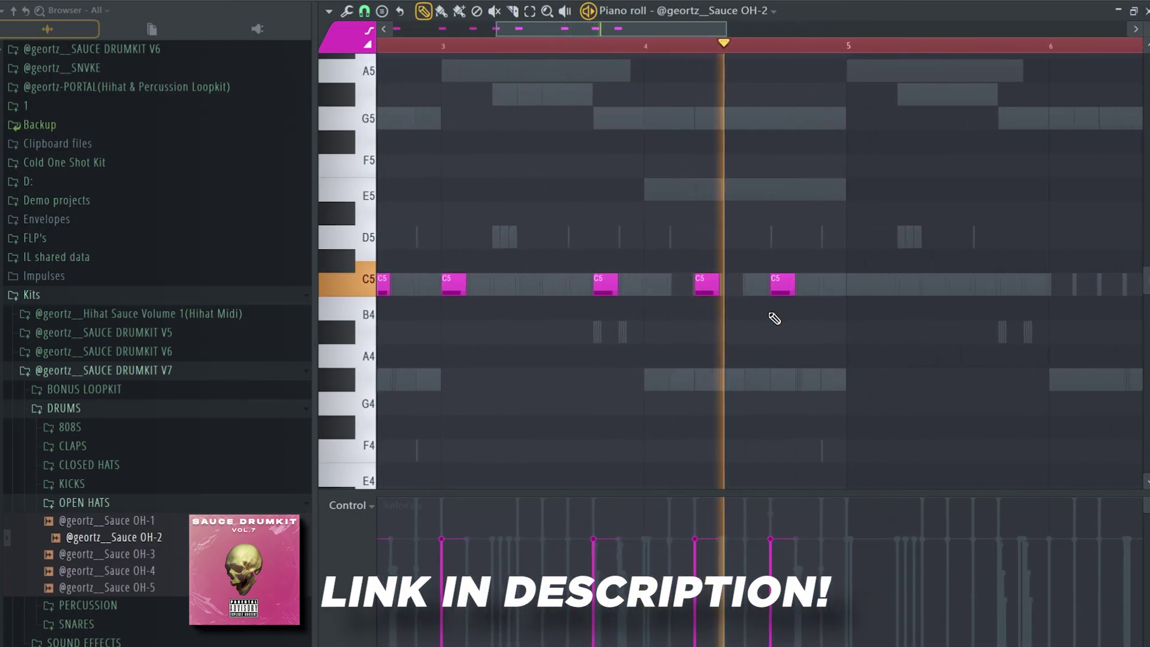
Select all open-hat notes in bars 1 to 4 and duplicate them into bars 5 to 8.
scroll(803, 299, down, 3)
drag(888, 206, 375, 365)
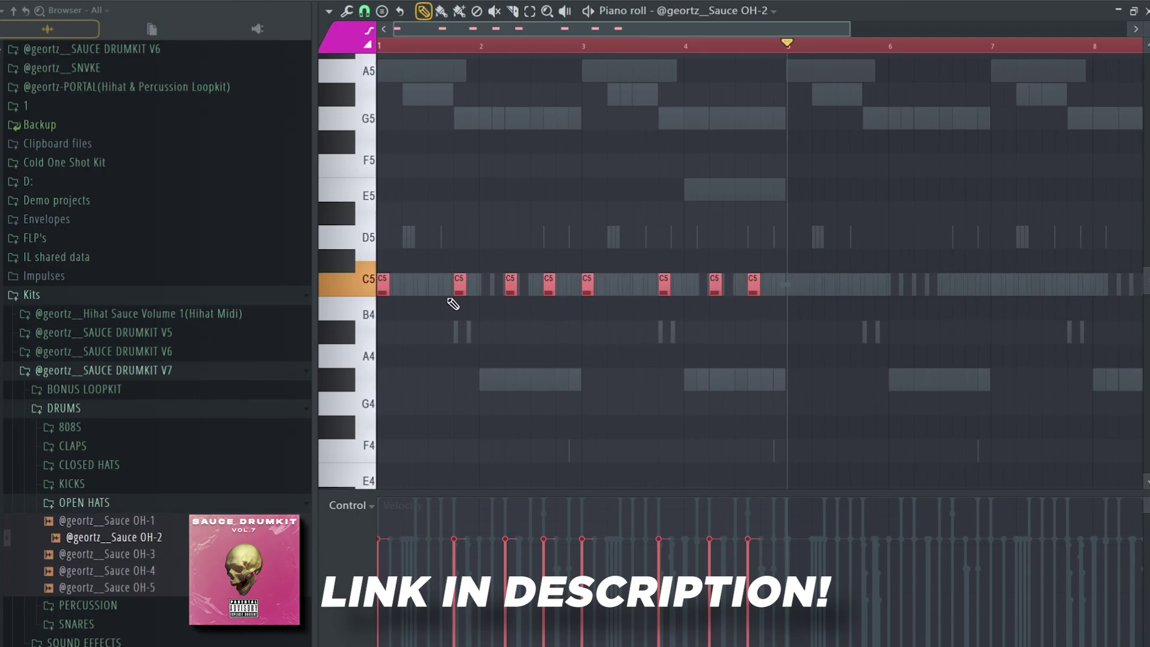
drag(781, 325, 793, 331)
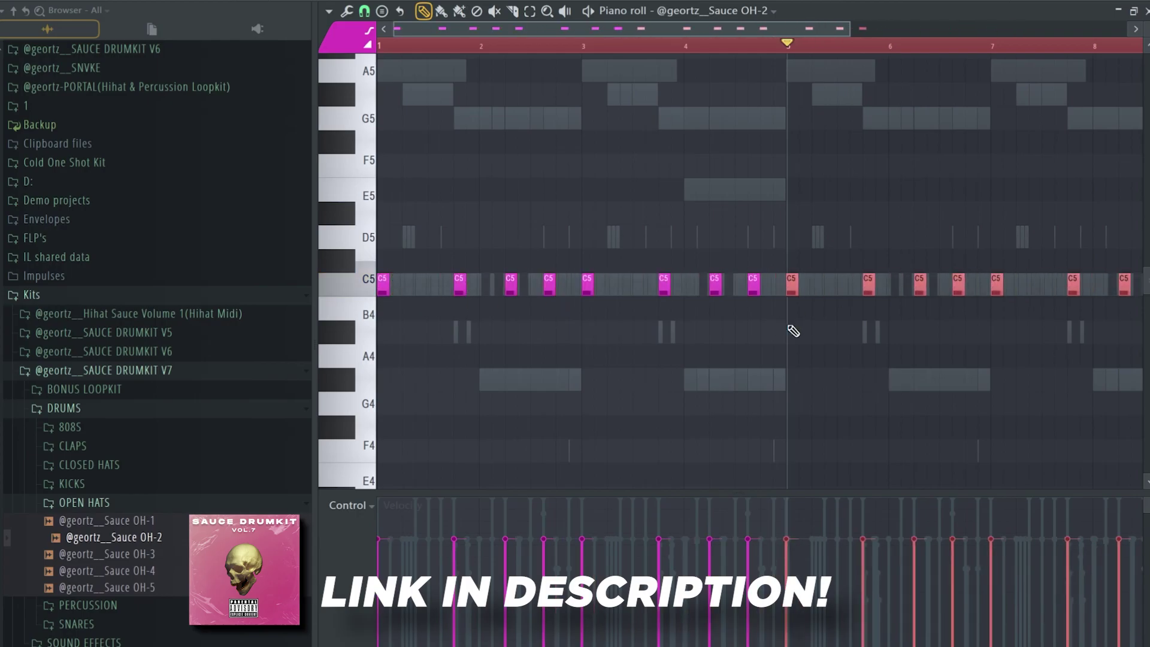
scroll(725, 386, down, 2)
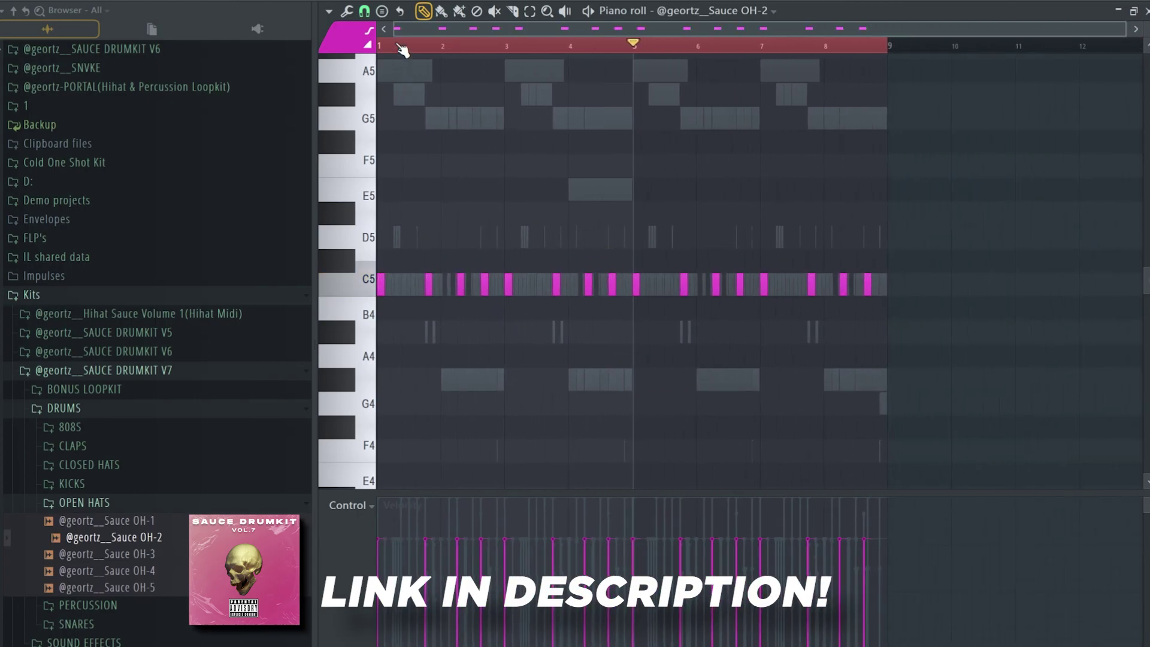
Clear the time selection and collapse the Open Hats and SAUCE DRUMKIT V7 folders in the browser.
scroll(482, 157, down, 3)
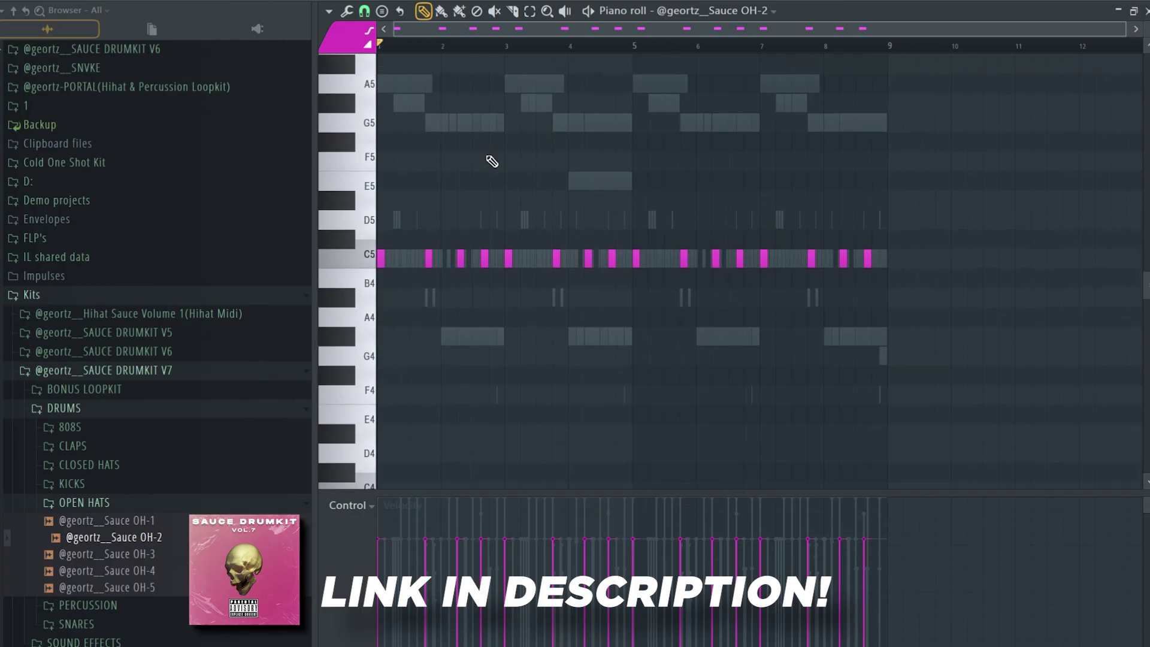
click(153, 503)
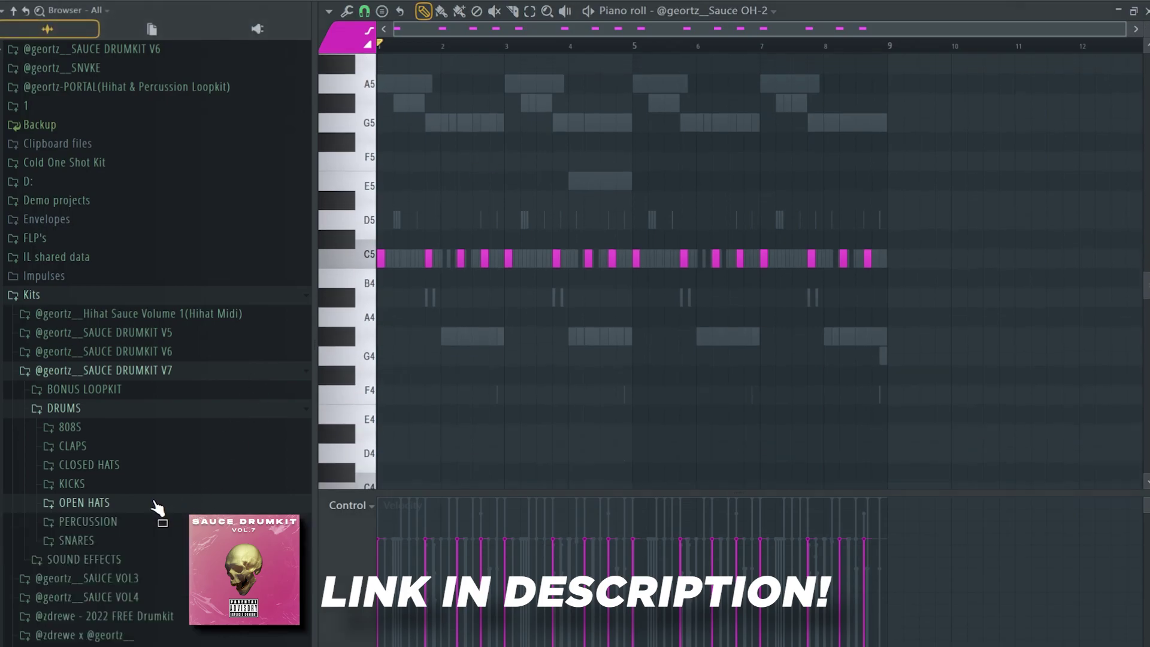
click(126, 371)
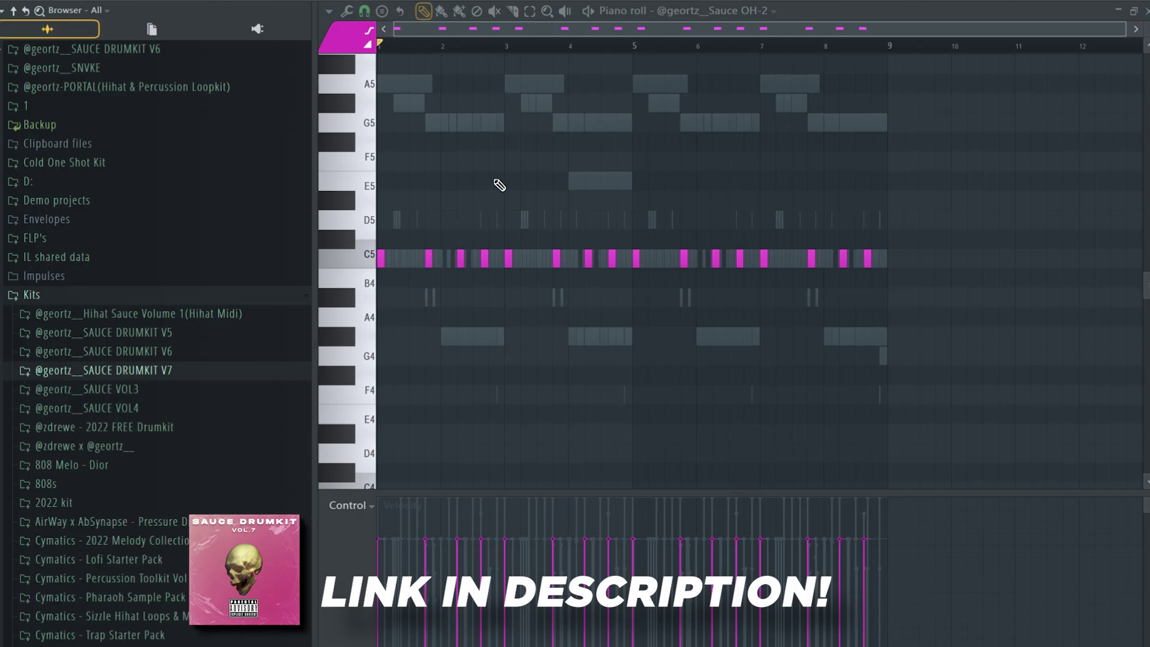
Move the last open-hat note of bar 8 half a beat earlier, onto beat 3, and play the passage.
click(765, 52)
scroll(914, 225, up, 4)
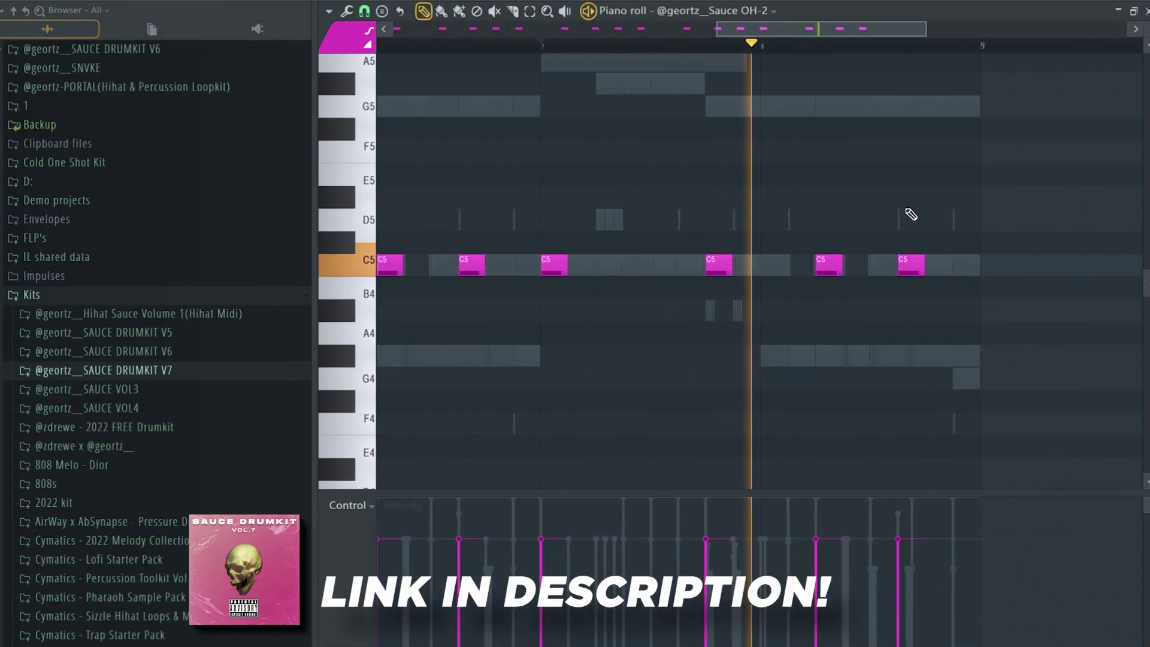
scroll(899, 227, up, 3)
key(space)
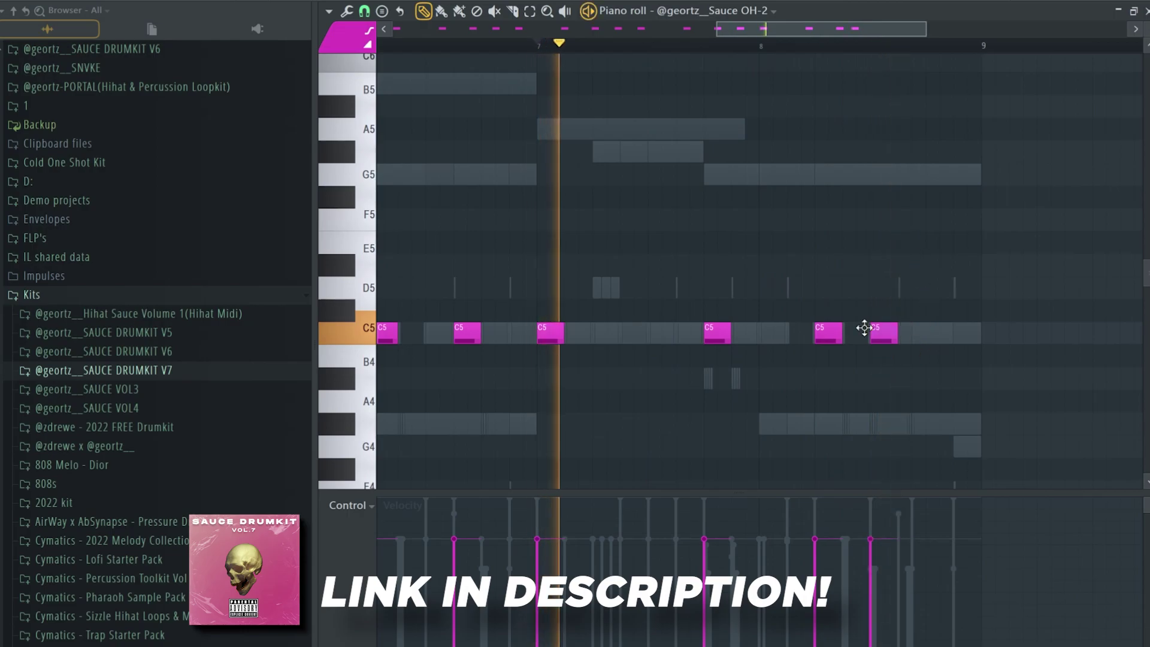
Set the snap to 1/3 step and add two softer open-hat notes, A#4 and G4, following the last C5 of bar 8.
click(364, 11)
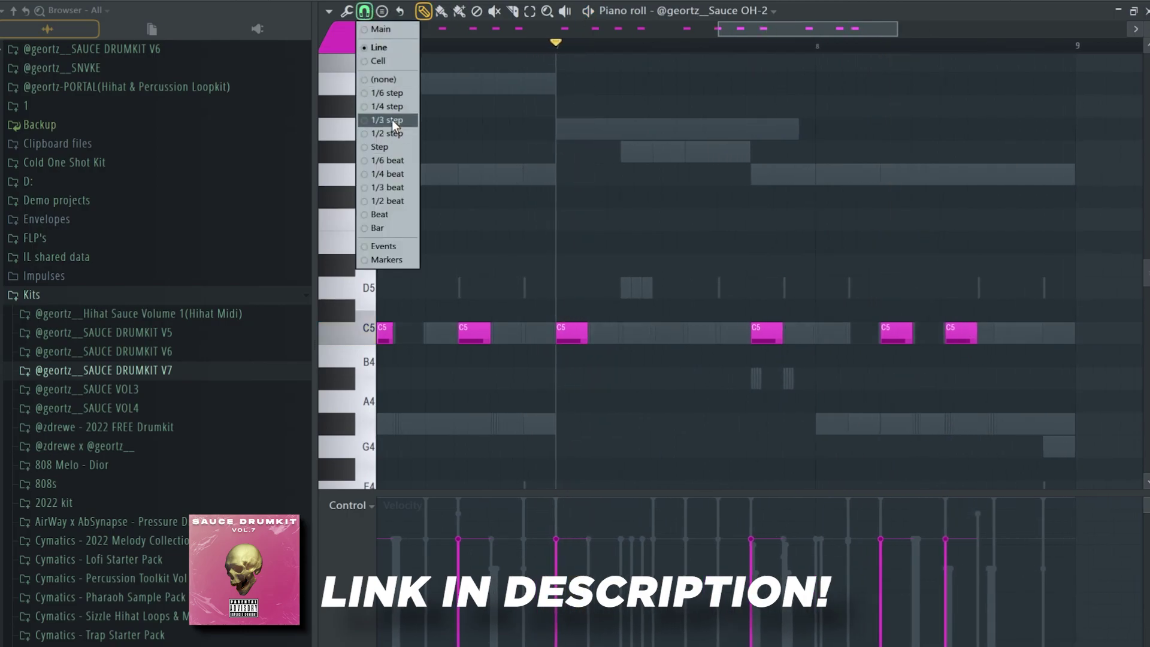
click(394, 124)
scroll(809, 244, up, 5)
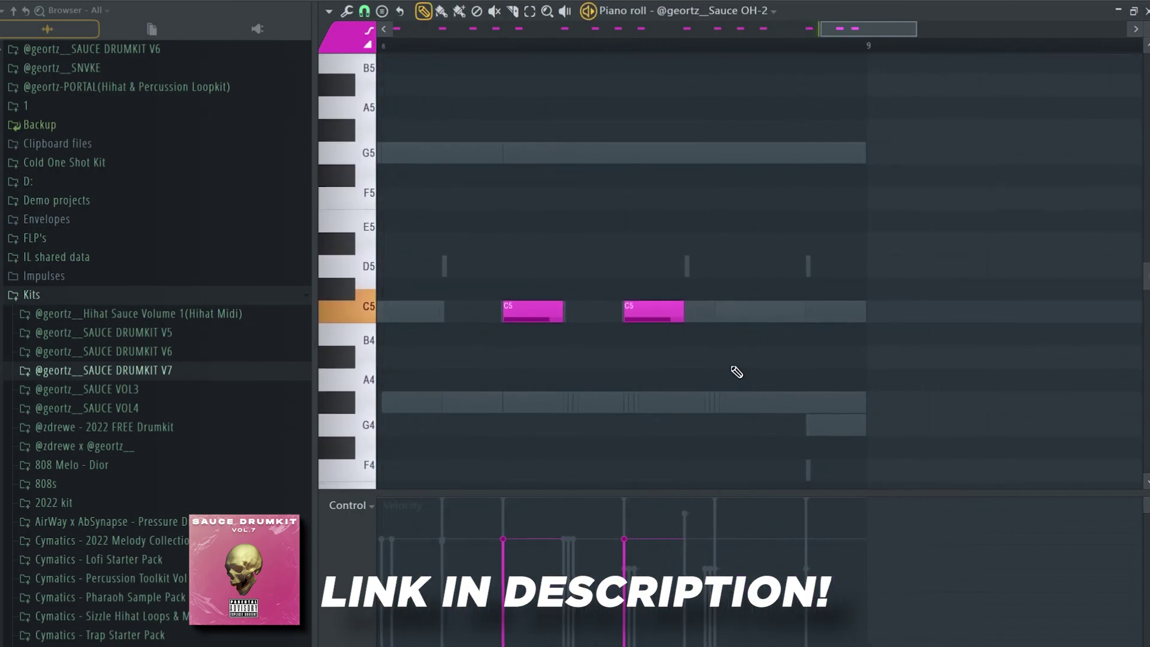
key(space)
click(732, 356)
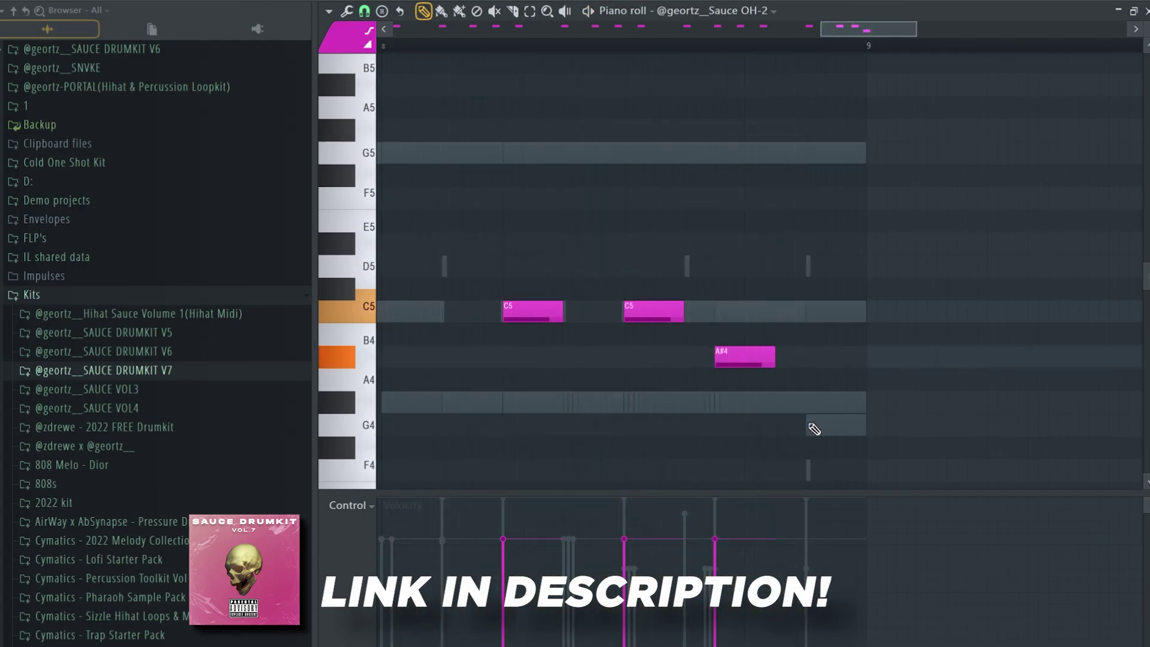
drag(647, 279, 919, 436)
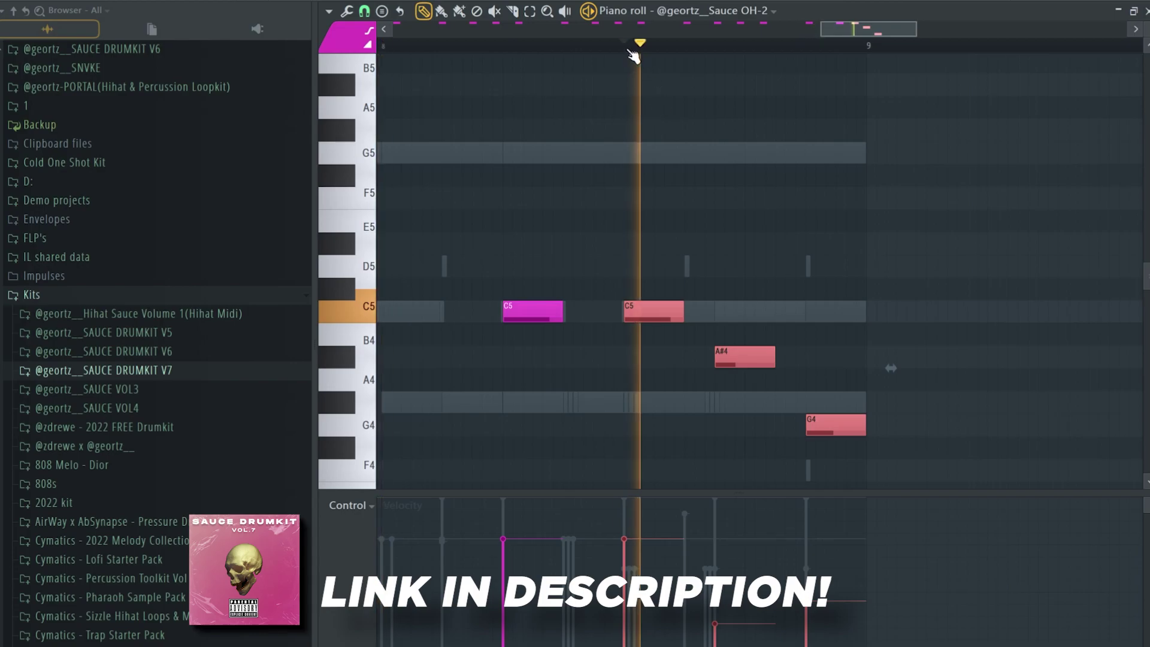
ctrl+scroll(523, 368, down, 6)
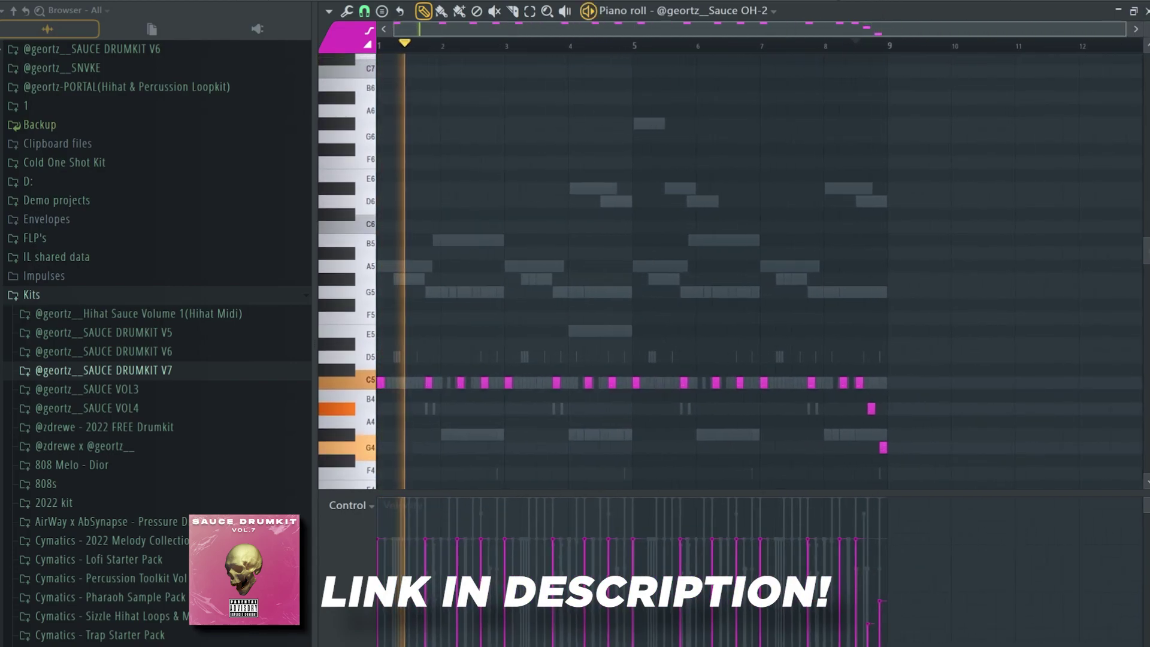
Route the clap, closed-hat, 808, snare and open-hat channels to mixer tracks 5 to 9.
key(F5)
key(F6)
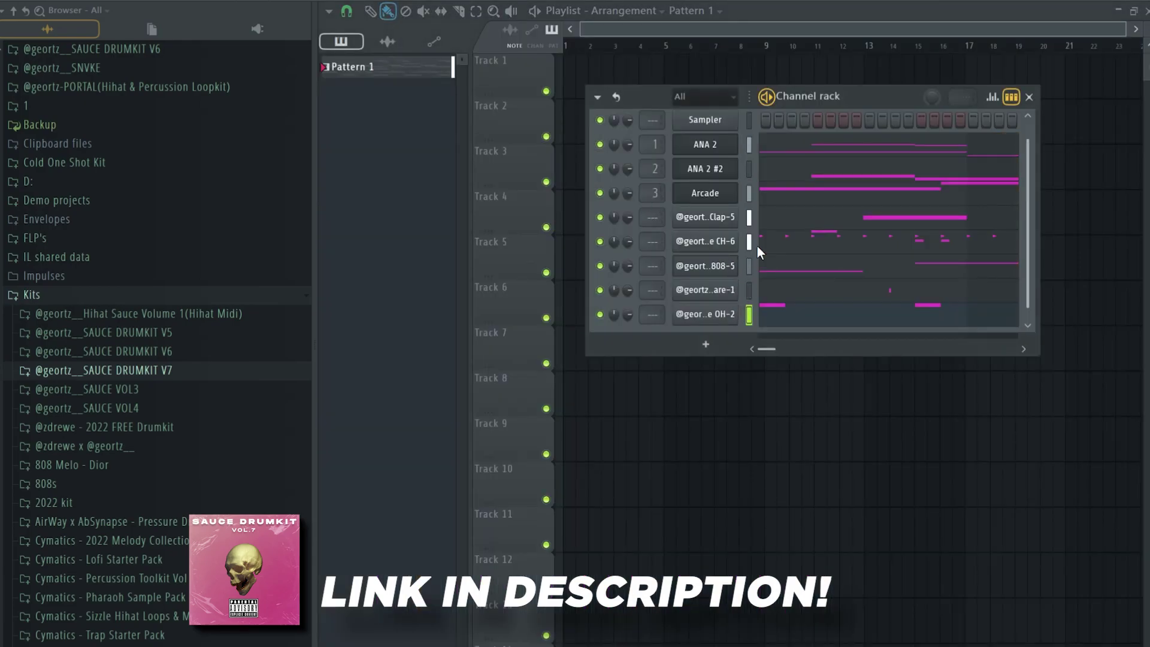
shift+click(751, 310)
key(ctrl+l)
key(F6)
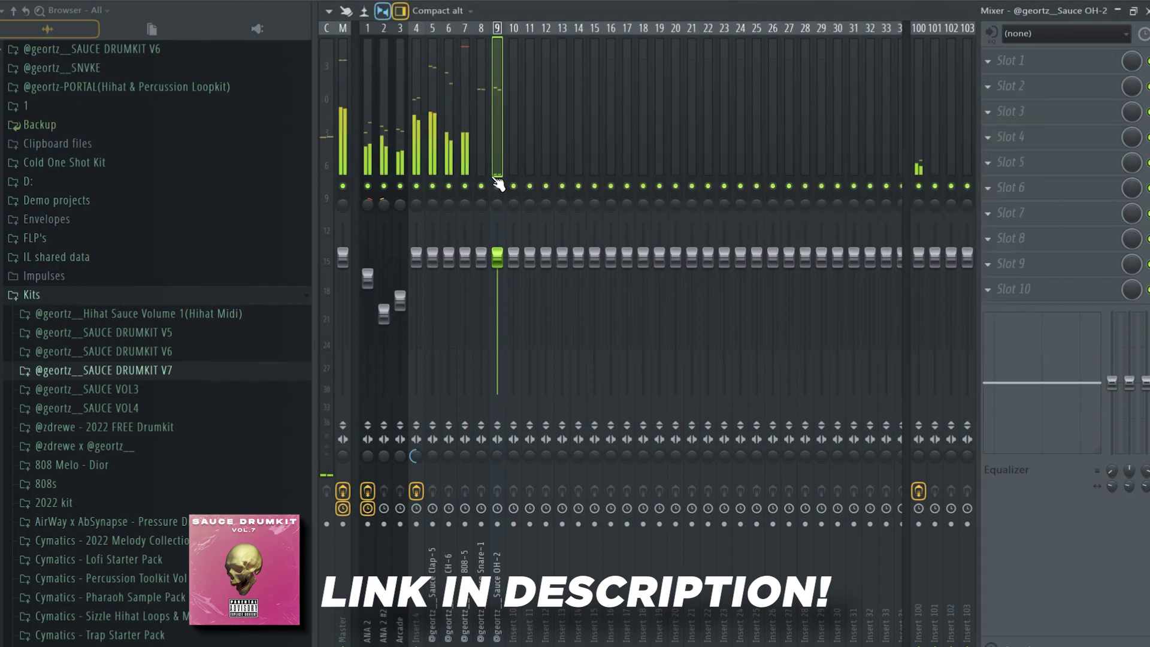
With the 808 soloed, add Fruity Fast Dist to slot 5 of CH-6 and lower the clap, closed-hat, snare and open-hat faders.
right_click(465, 185)
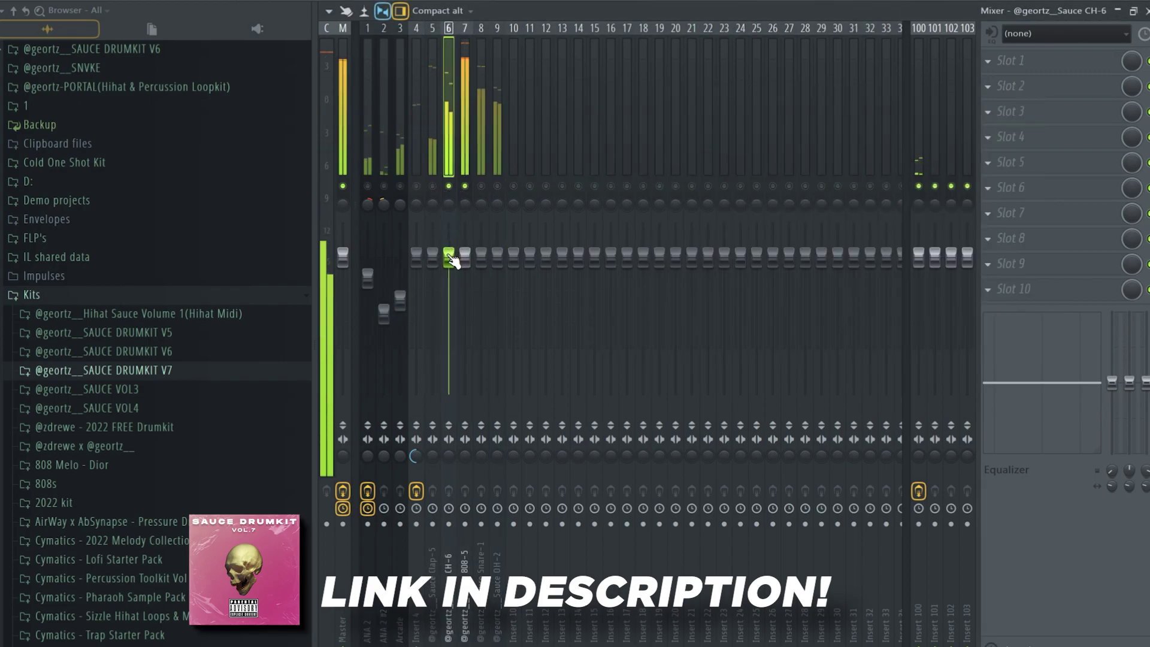
click(1042, 164)
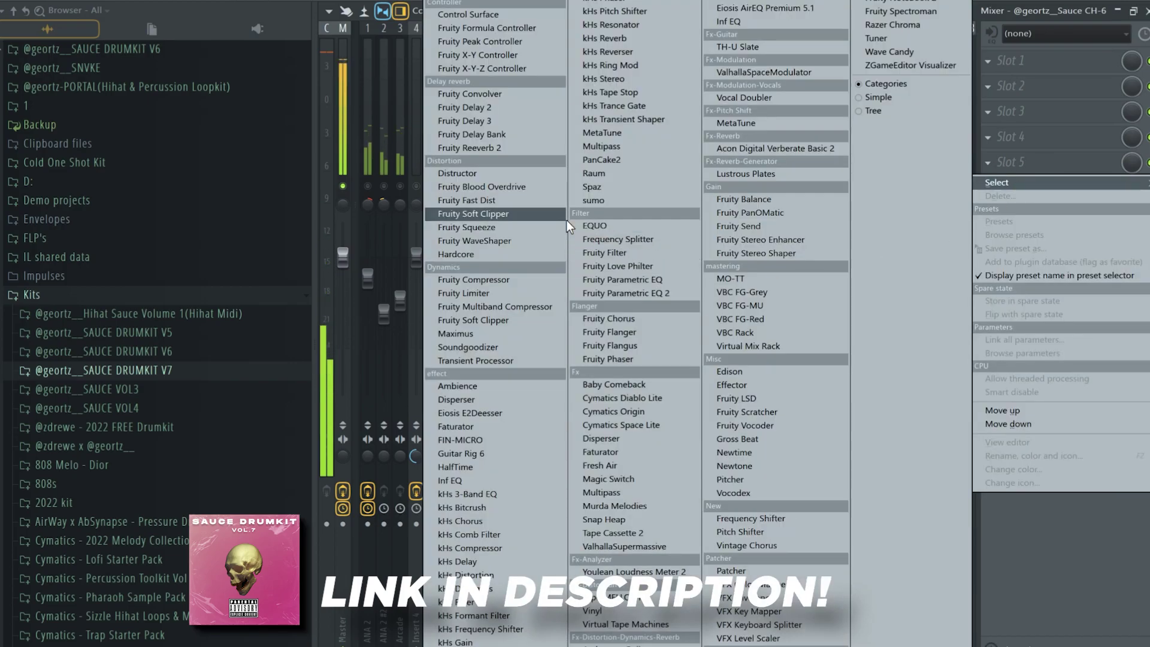
click(490, 200)
click(390, 105)
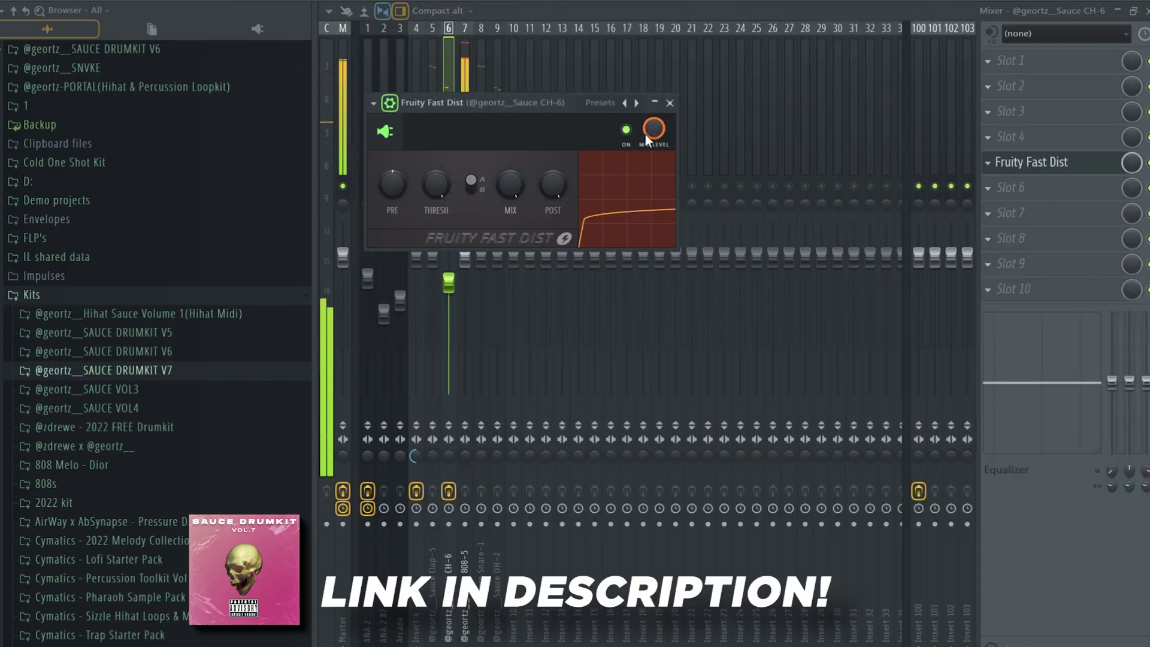
key(Escape)
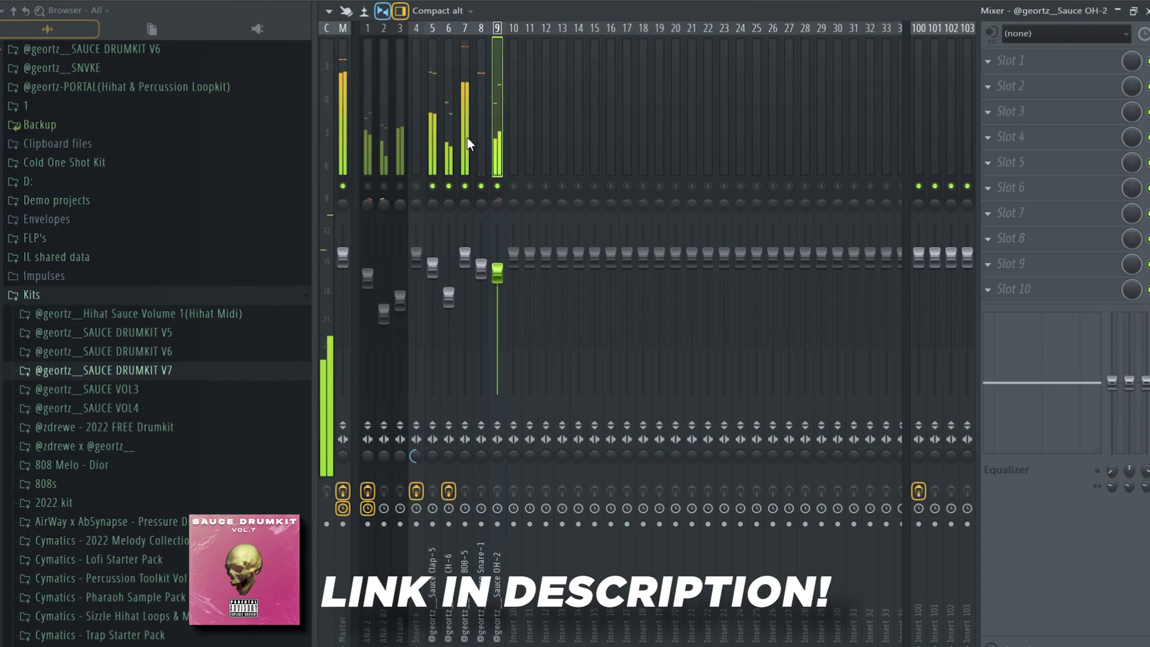
Unmute the Insert 4, ANA 2, ANA 2 #2 and Arcade mixer tracks and lower the ANA 2 #2 fader slightly.
click(444, 138)
click(413, 177)
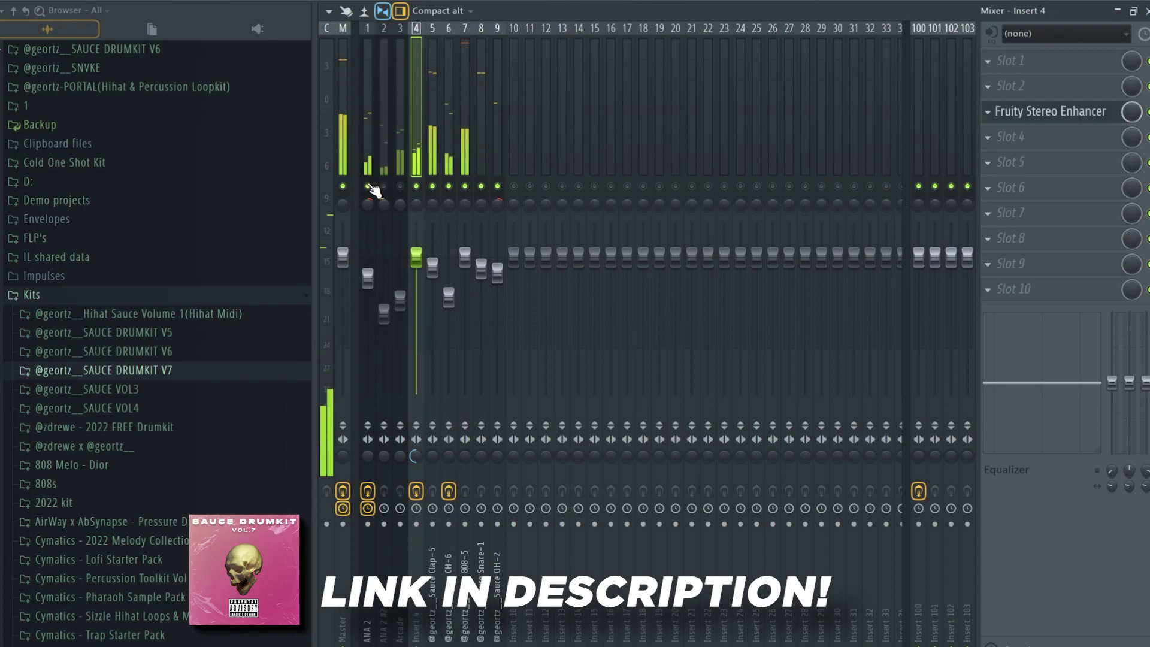
click(371, 190)
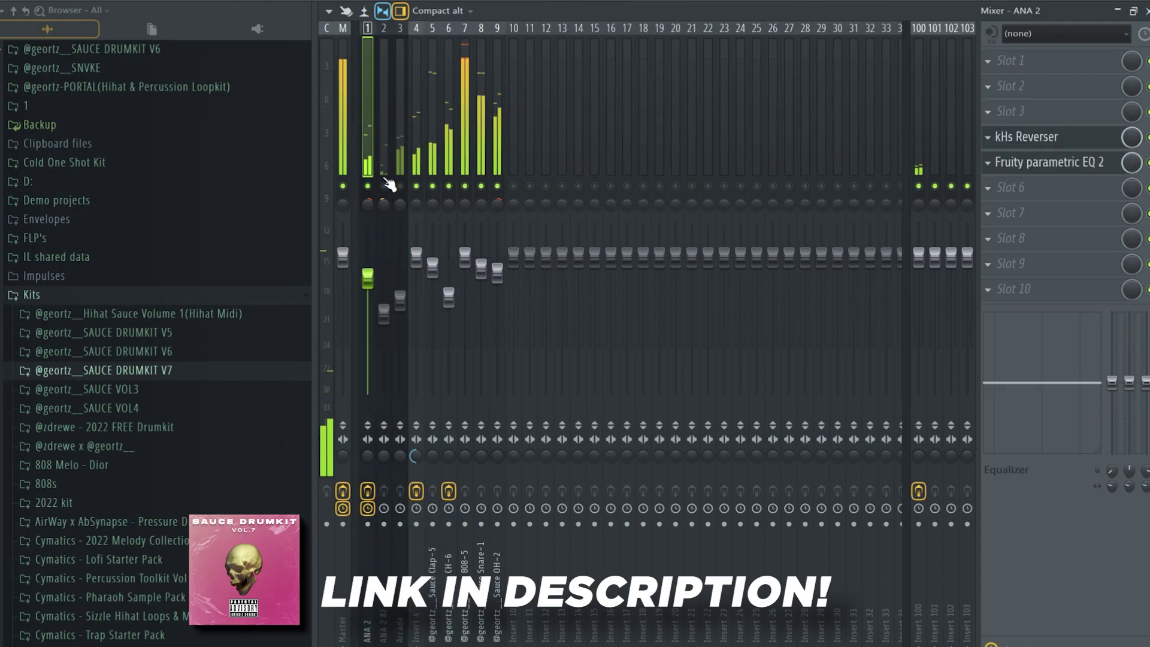
click(385, 230)
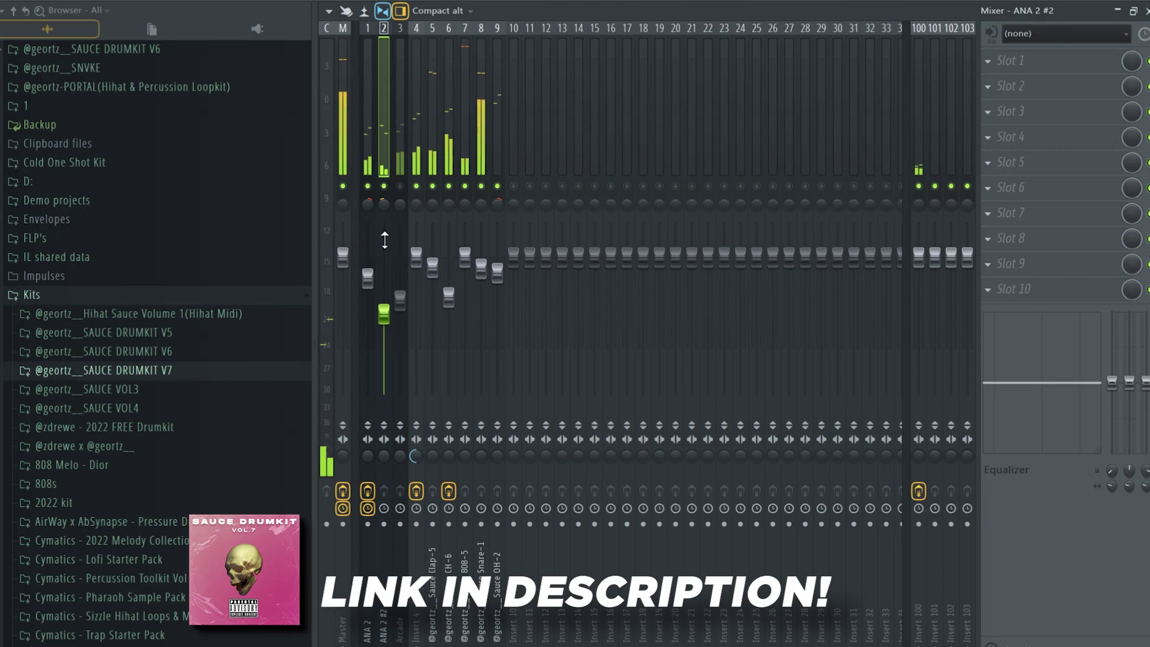
click(401, 154)
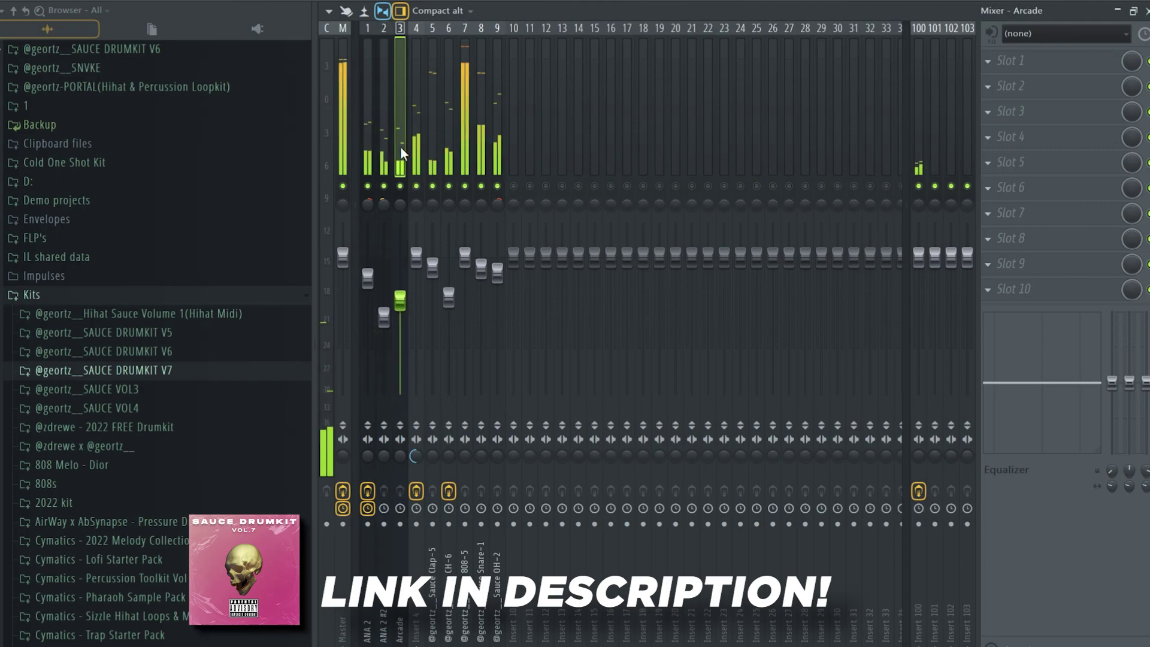
Add Fruity Parametric EQ 2 to slot 6 of the ANA 2 #2 track and move its first band up toward the low mids.
click(1060, 190)
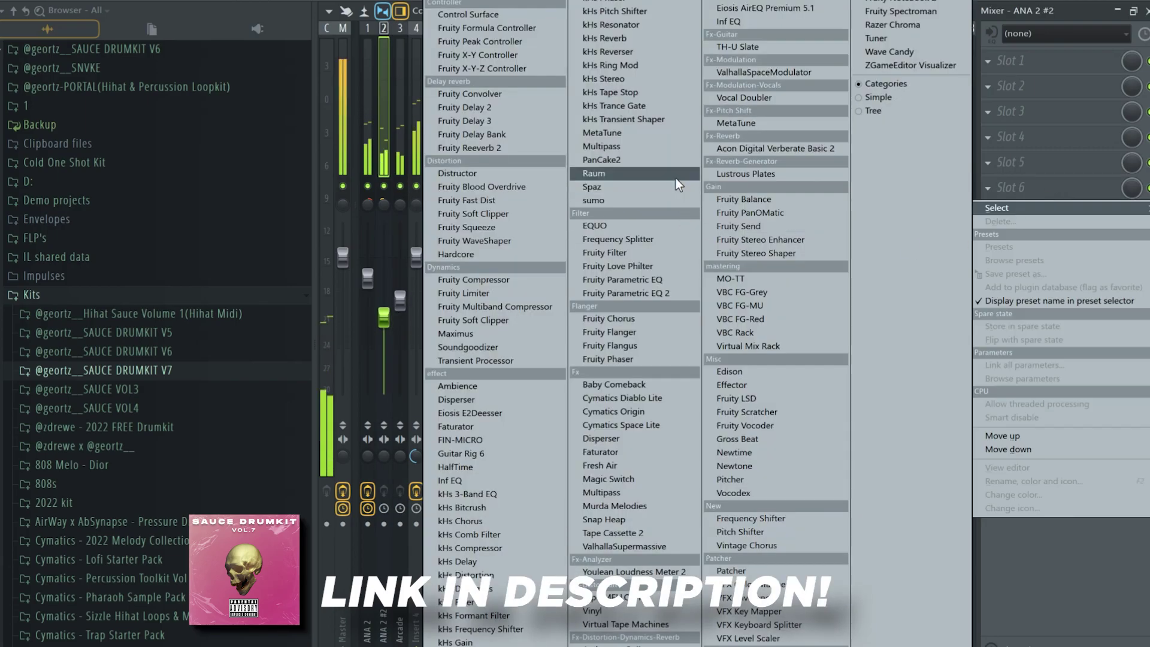
click(675, 293)
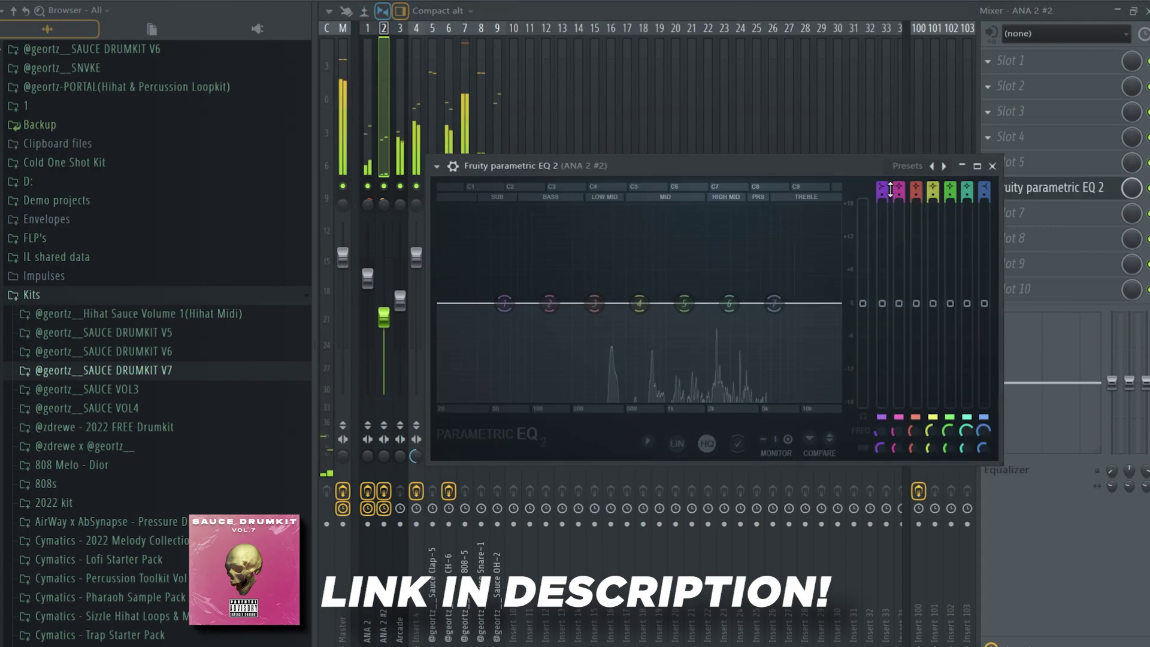
drag(504, 303, 586, 303)
click(380, 142)
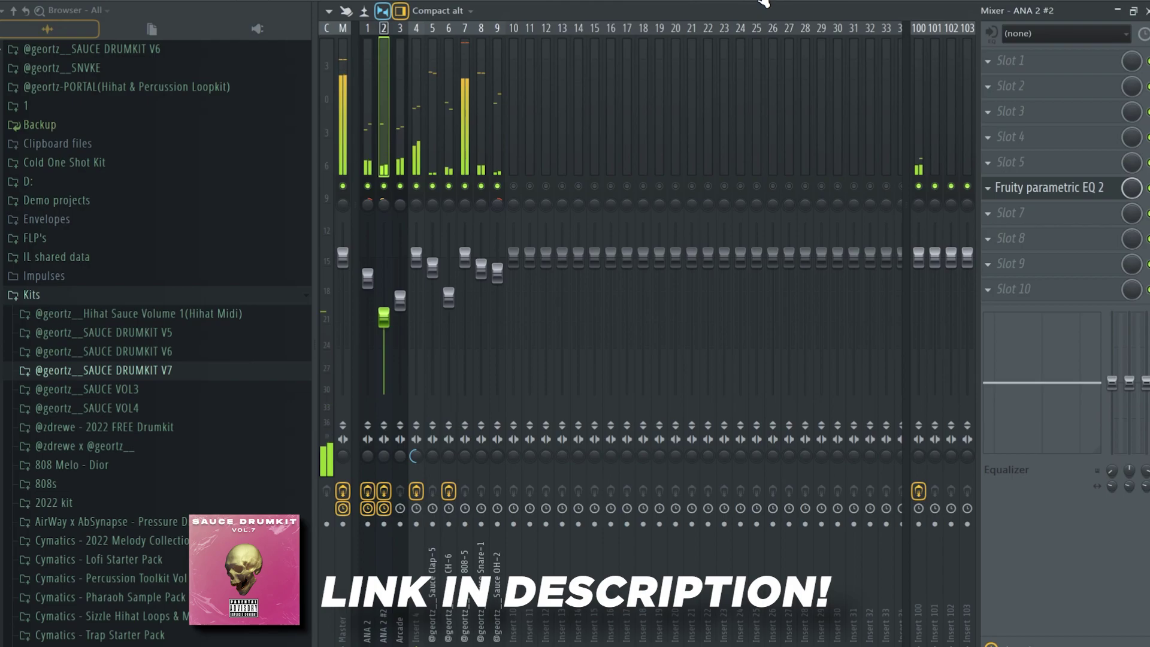
Split Pattern 1 by channel and place the resulting pattern clips in the playlist at bar 13, from Track 2 down.
click(762, 3)
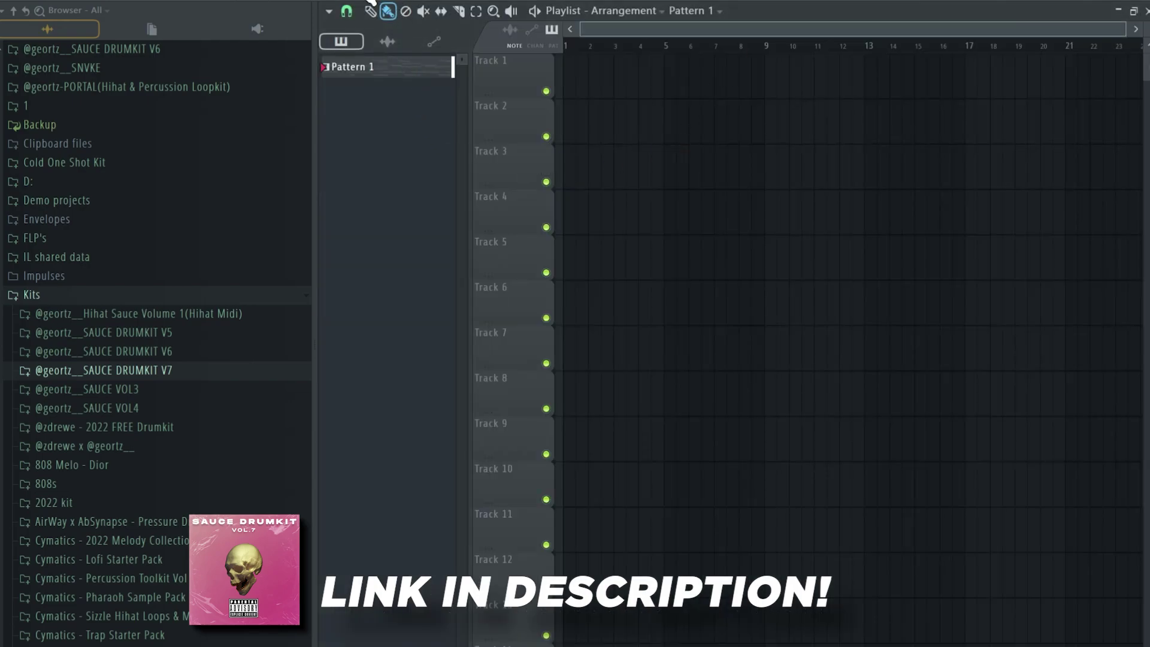
right_click(405, 70)
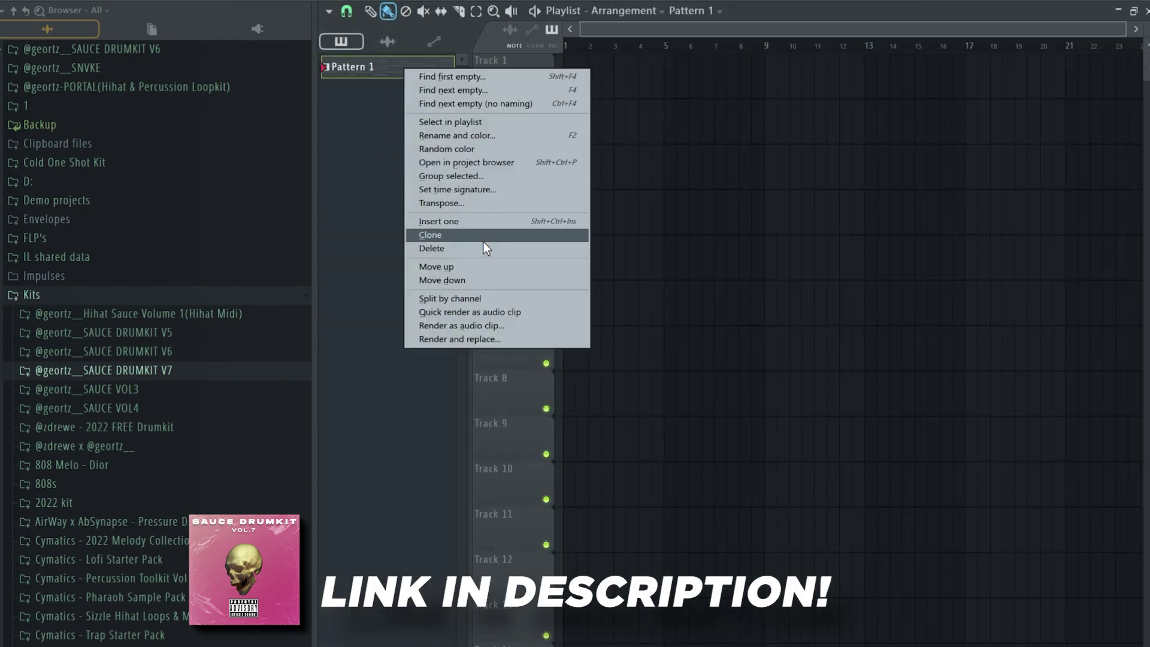
click(468, 299)
drag(370, 82, 871, 141)
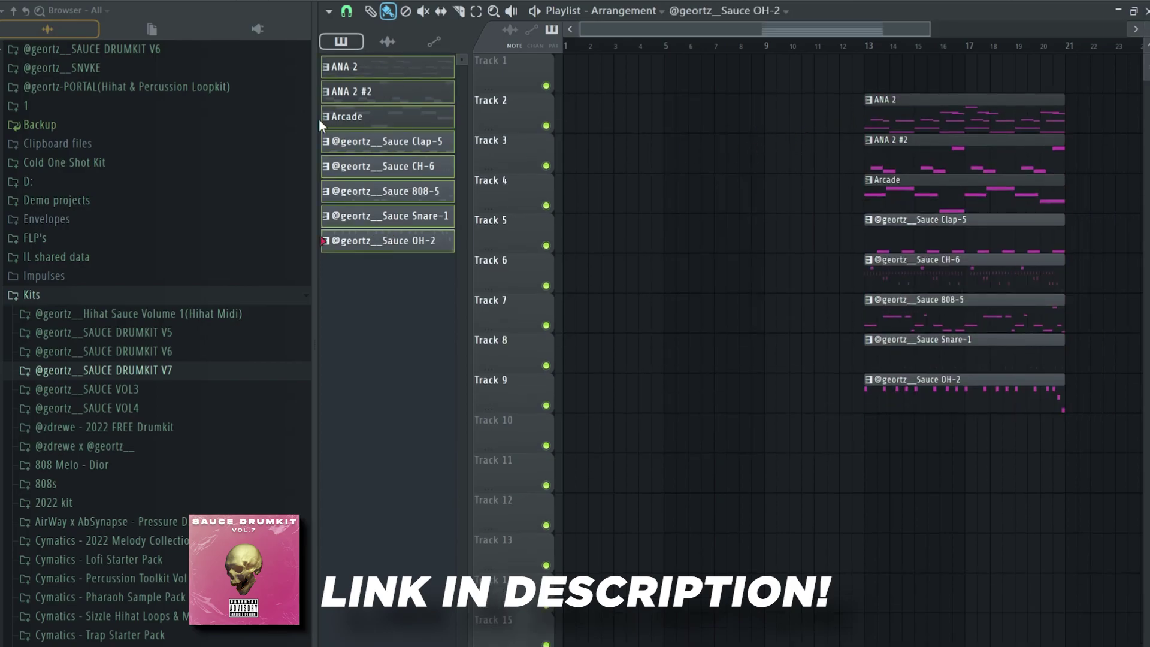
Shift all clips up one track to Tracks 1–8 and copy the ANA 2, ANA 2 #2 and Arcade clips to bar 1.
key(alt+F8)
scroll(818, 477, down, 2)
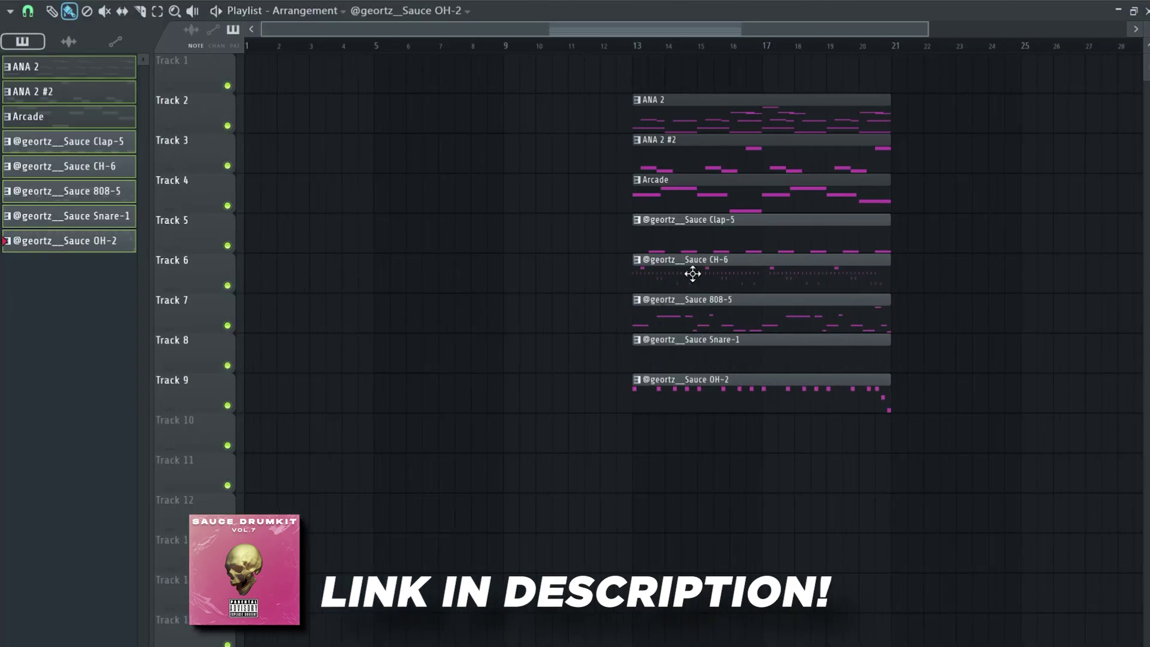
drag(957, 96, 771, 420)
drag(720, 107, 718, 67)
click(1031, 110)
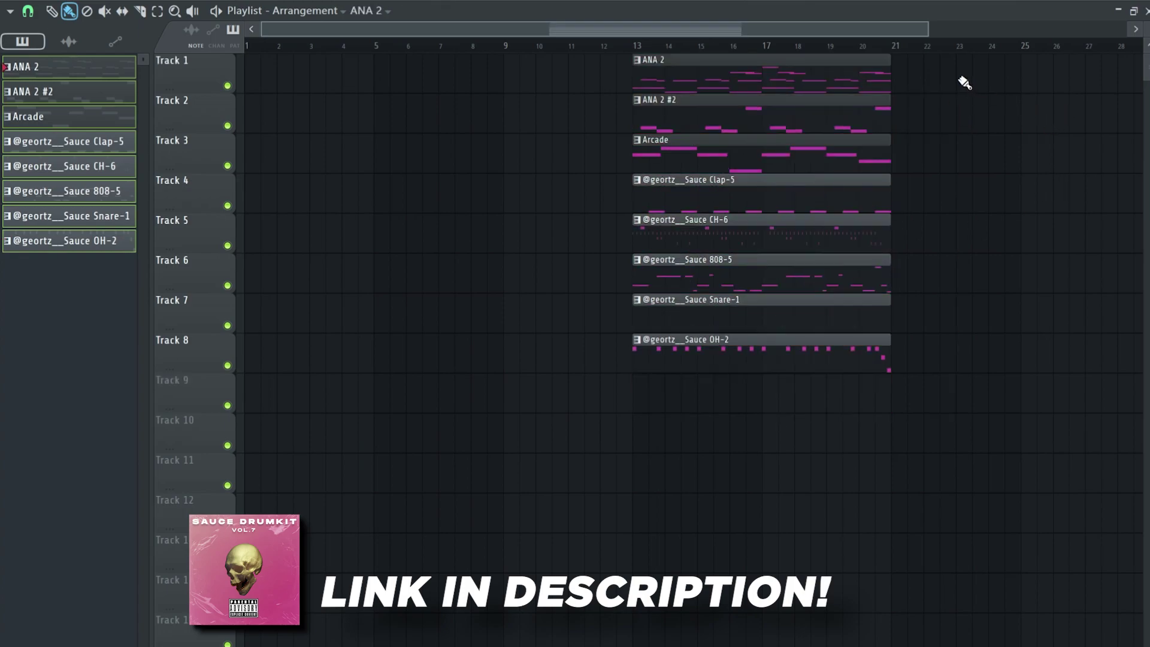
drag(944, 96, 312, 66)
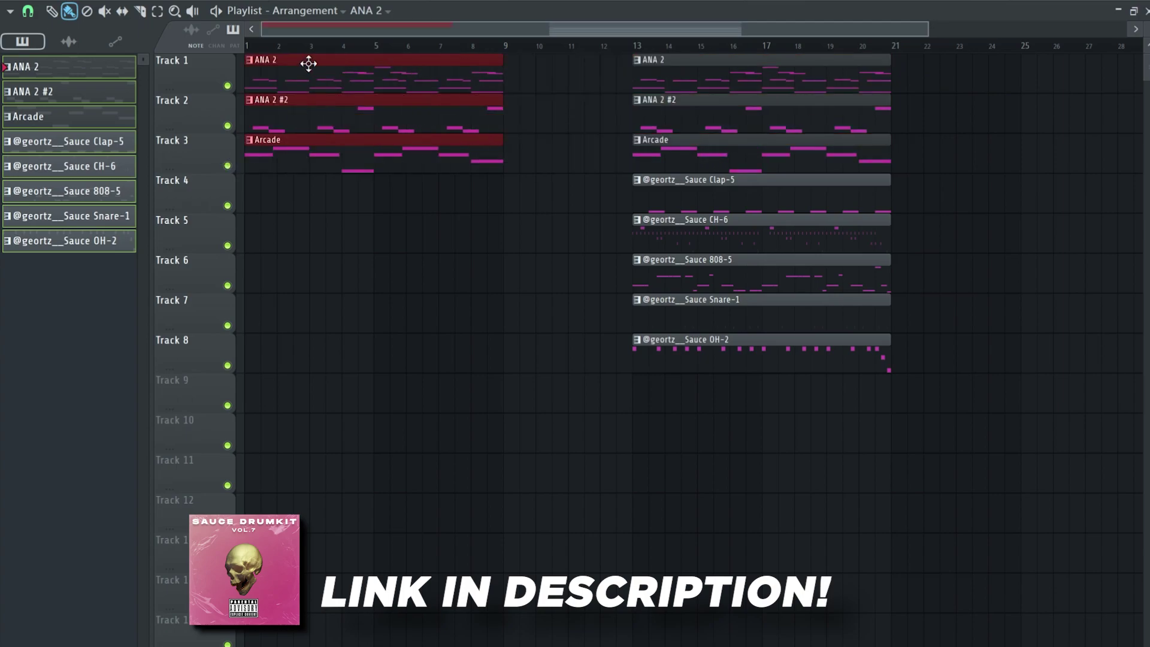
Move the full clip set from bar 13 to bar 9 and delete its Arcade clip.
drag(913, 53, 697, 398)
drag(685, 357, 571, 400)
click(571, 399)
right_click(568, 168)
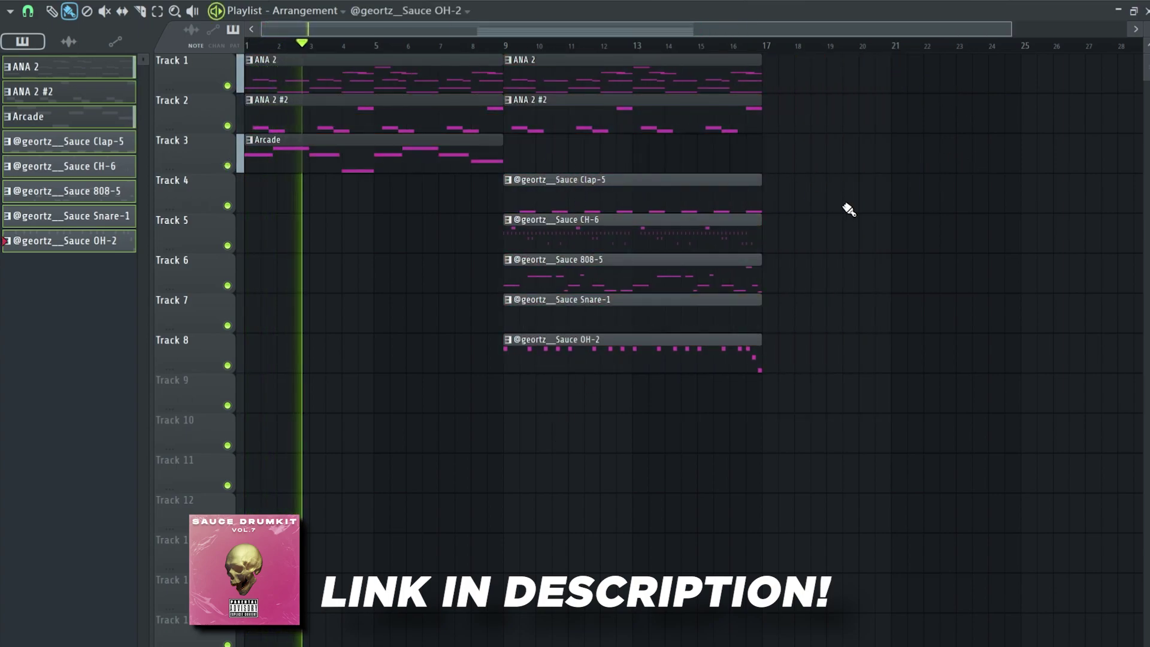
Copy the melody clips, including Arcade, and all the drum and 808 clips to bar 17.
scroll(753, 200, up, 2)
scroll(778, 200, up, 1)
scroll(802, 186, down, 2)
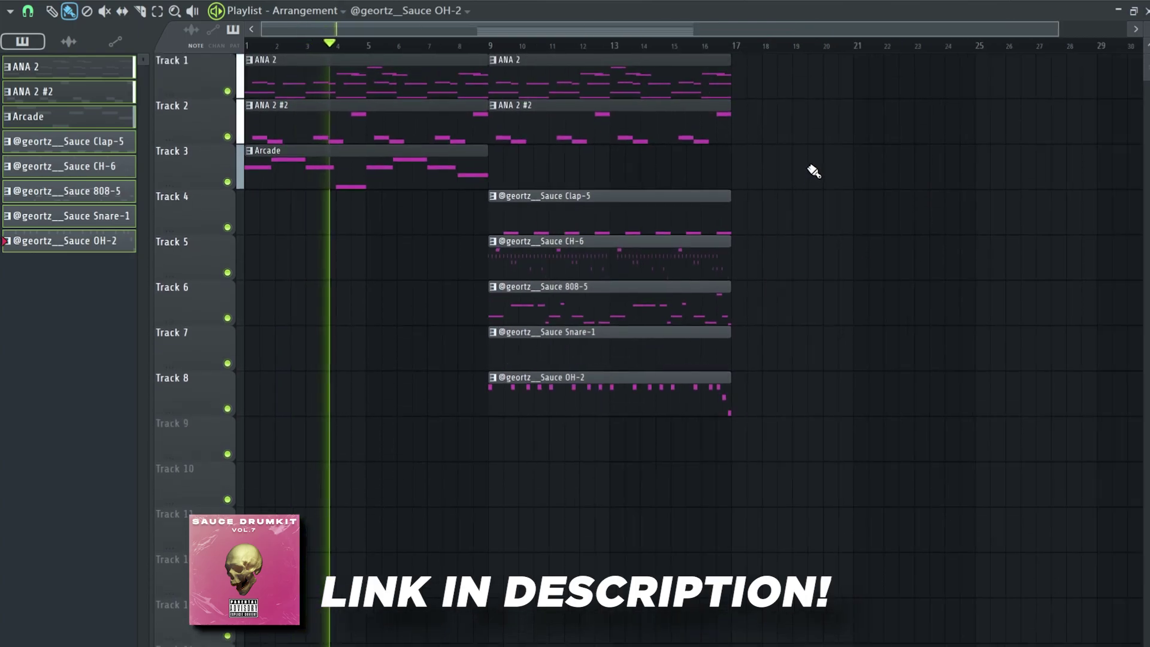
drag(371, 214, 806, 99)
drag(763, 190, 784, 390)
click(534, 465)
Slice the bar 9 808-5 and OH-2 clips at bar 13 and trim the second pieces to start at bar 14.
scroll(473, 431, up, 2)
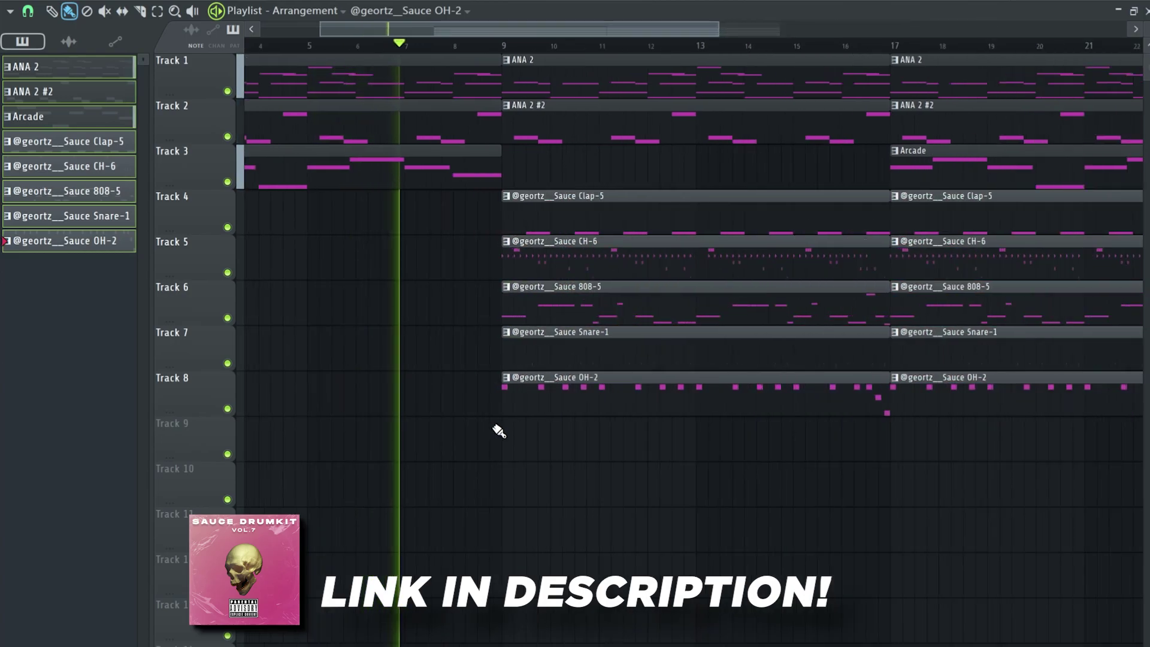
click(140, 10)
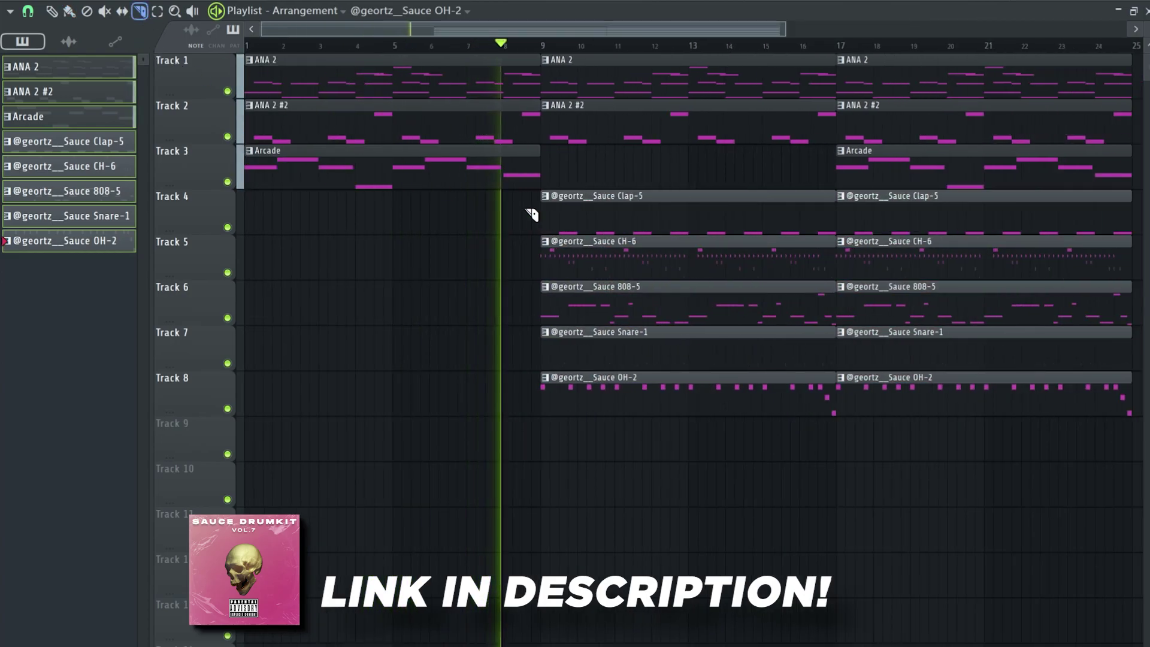
scroll(593, 240, up, 2)
scroll(752, 317, up, 2)
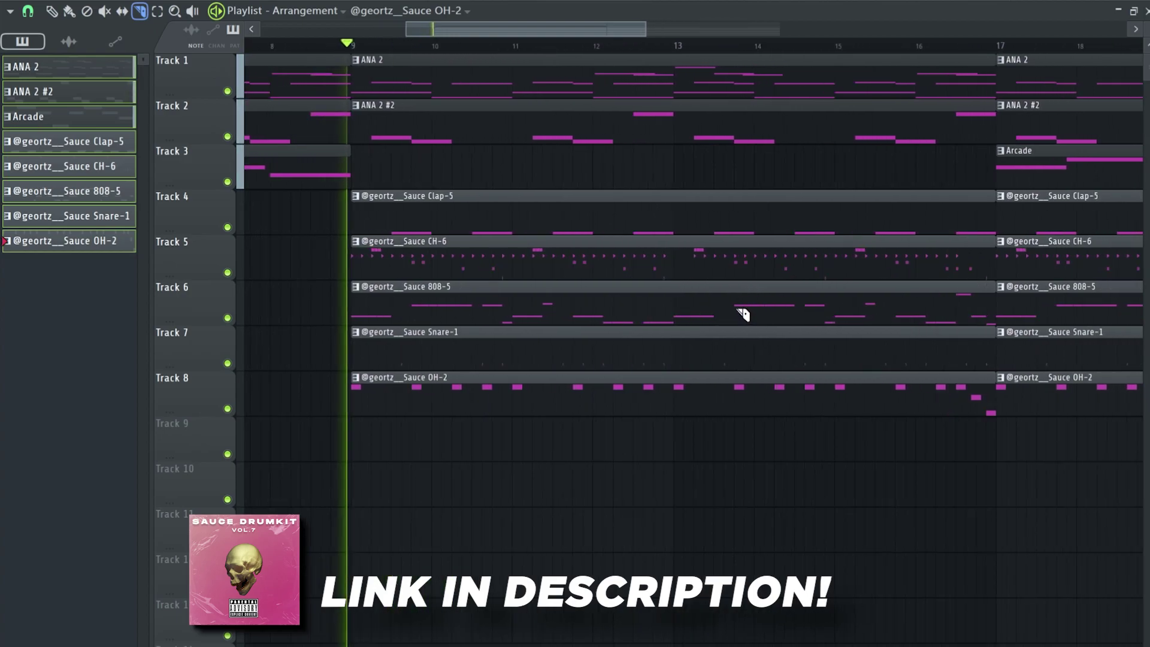
click(677, 323)
click(683, 385)
click(52, 11)
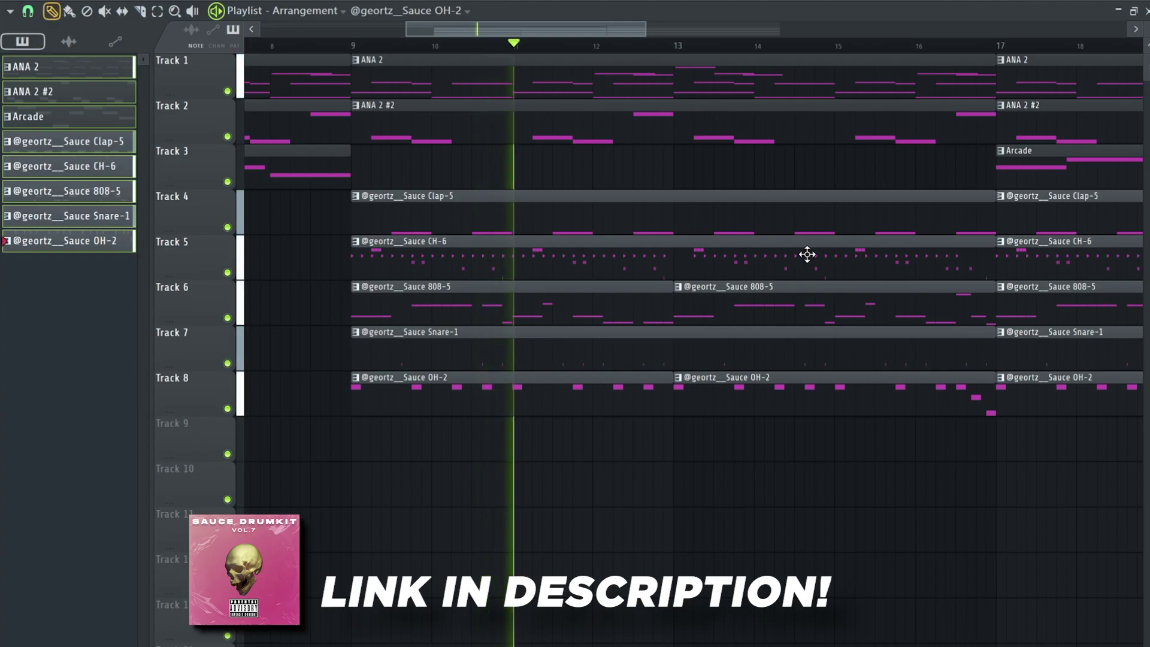
click(747, 300)
ctrl+click(684, 404)
drag(684, 403, 760, 407)
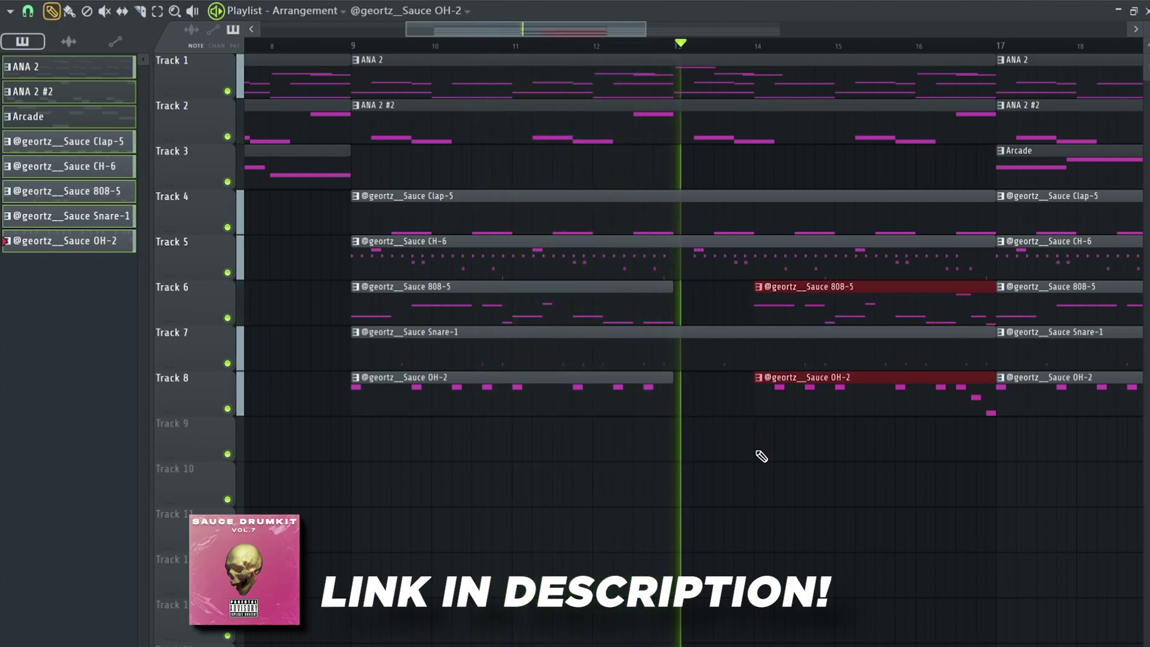
Trim the start of the second CH-6 clip so it enters half a bar after bar 17.
scroll(767, 468, down, 2)
scroll(827, 493, down, 3)
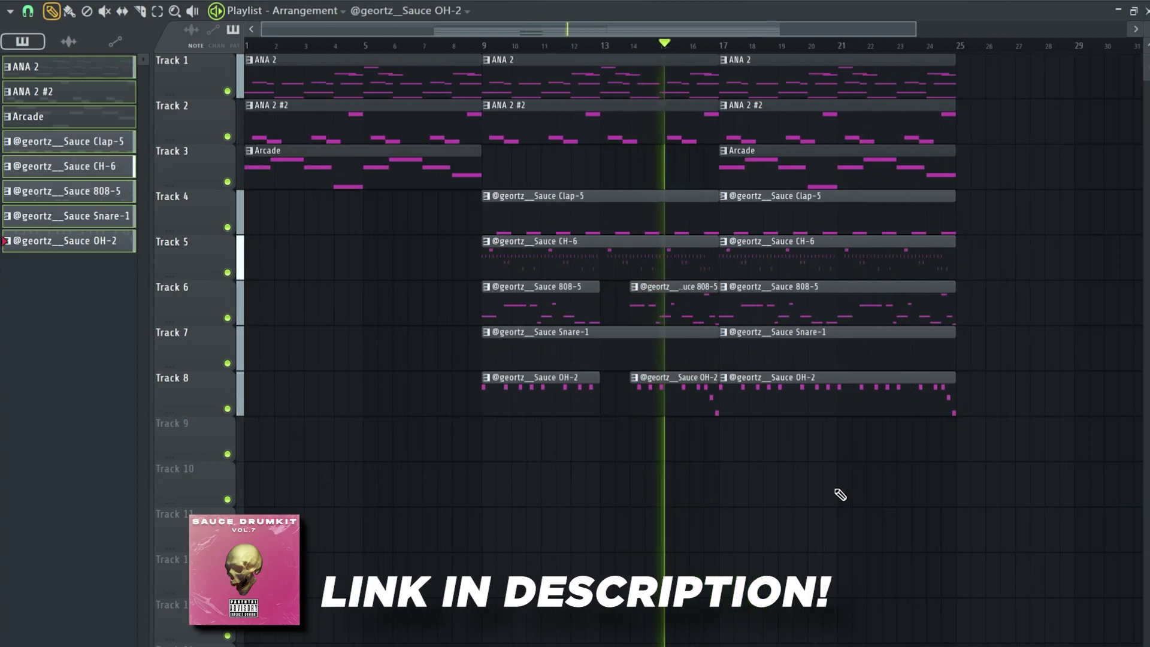
scroll(750, 334, up, 2)
drag(686, 269, 708, 269)
scroll(820, 505, down, 2)
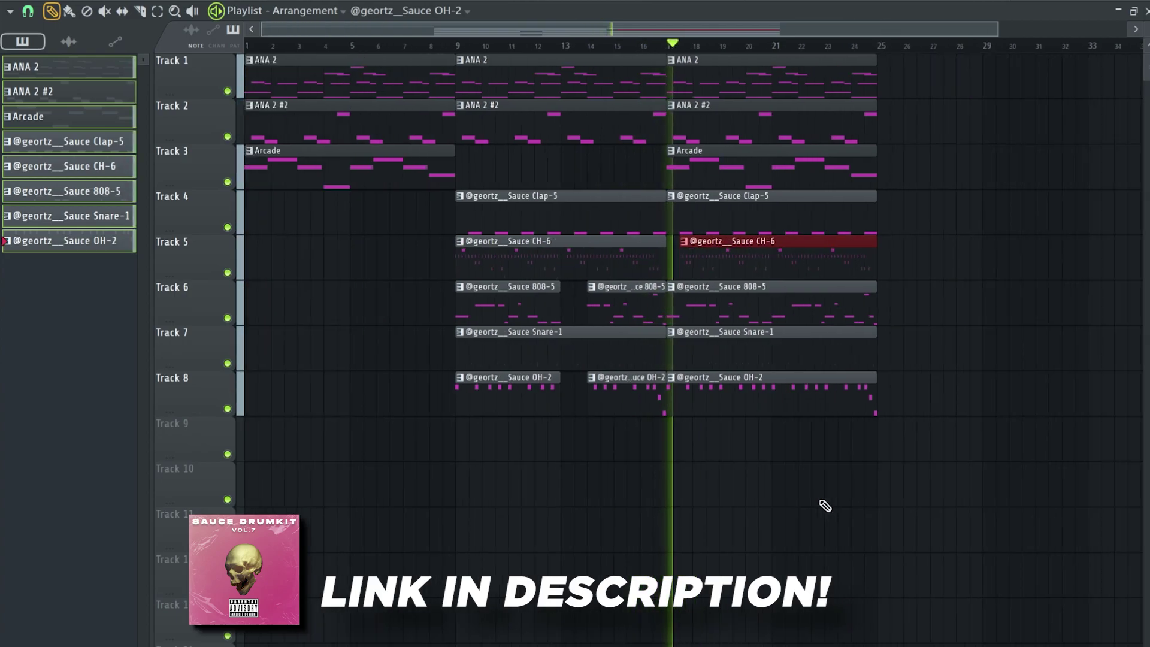
Delete the Snare-1 clip that starts at bar 17 on Track 7.
scroll(824, 505, up, 2)
scroll(770, 443, up, 1)
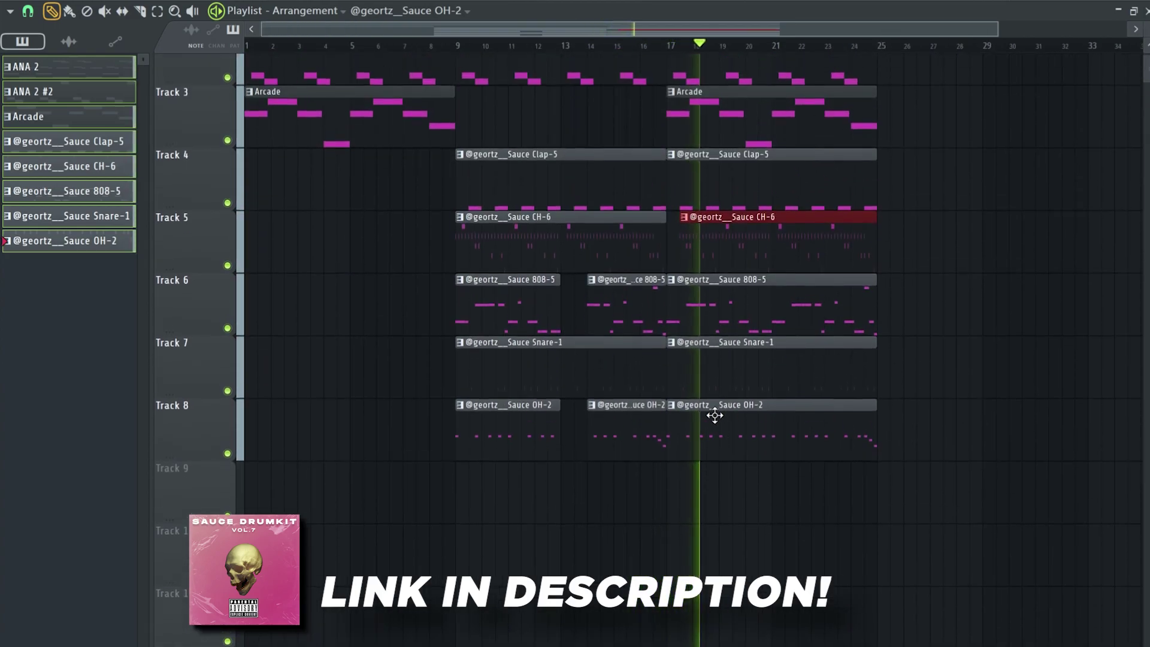
right_click(732, 383)
scroll(949, 354, down, 2)
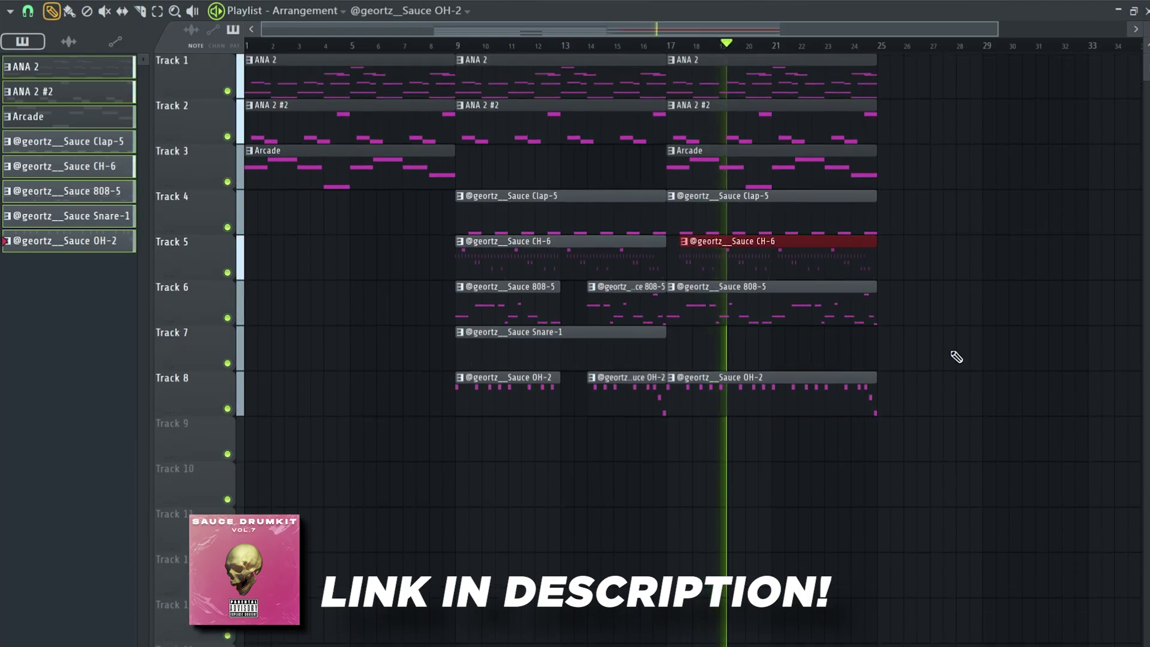
scroll(964, 296, down, 1)
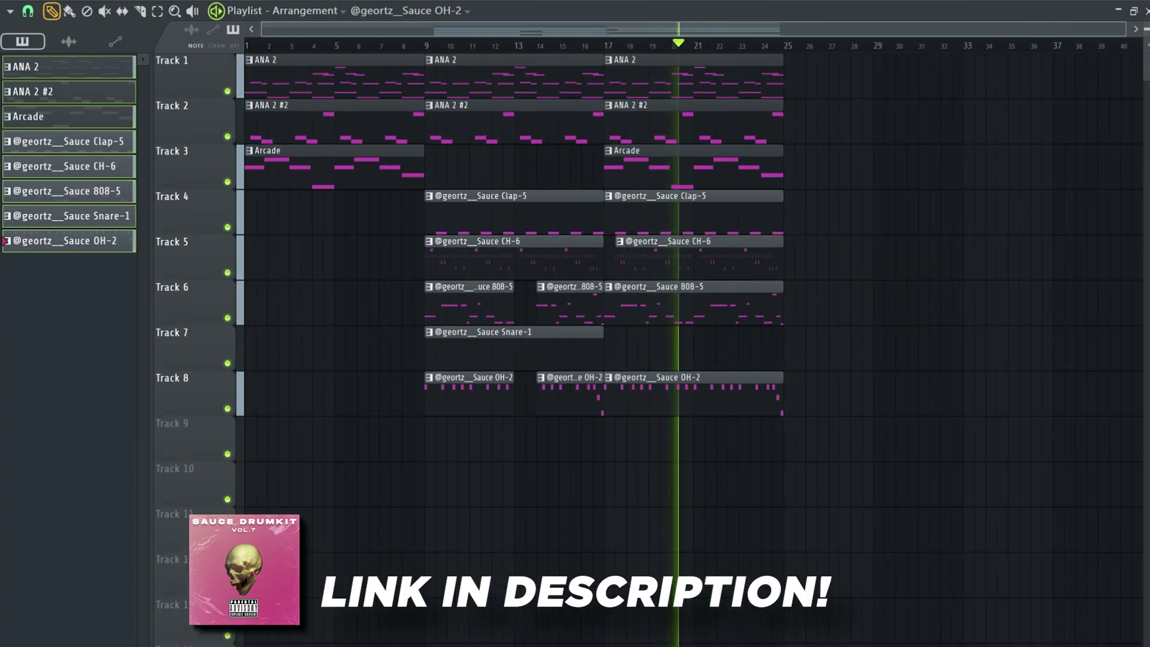
Play the section from bar 17 and trim the end of its CH-6 clip to half a bar before bar 25.
scroll(760, 282, up, 2)
scroll(654, 154, up, 2)
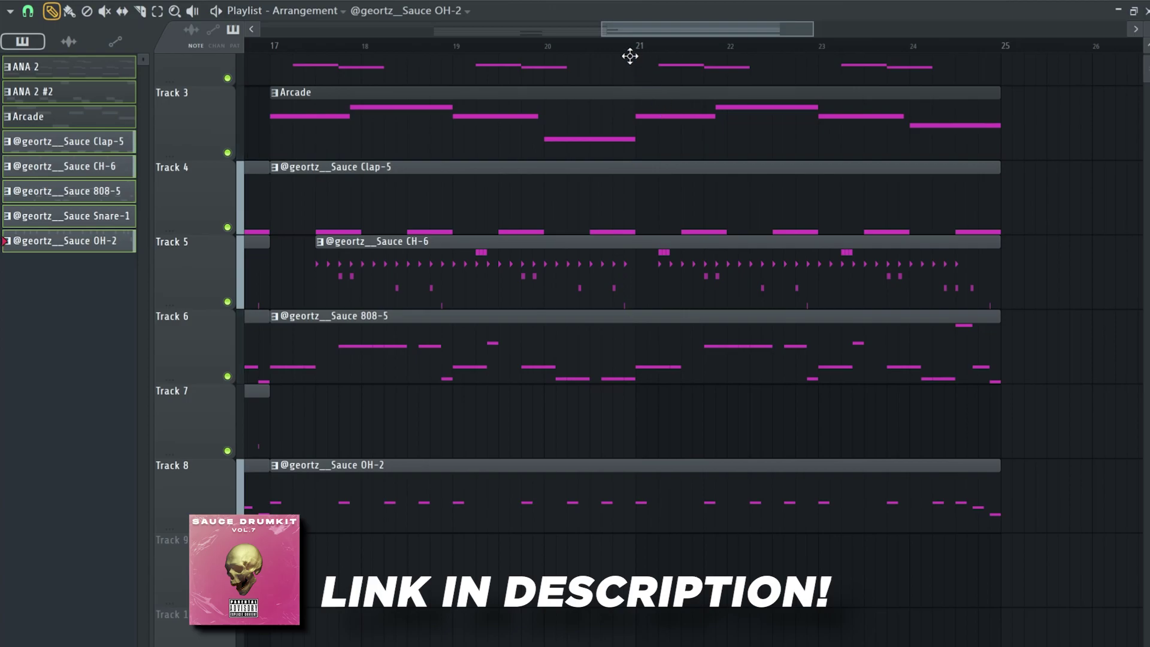
key(space)
scroll(707, 213, down, 4)
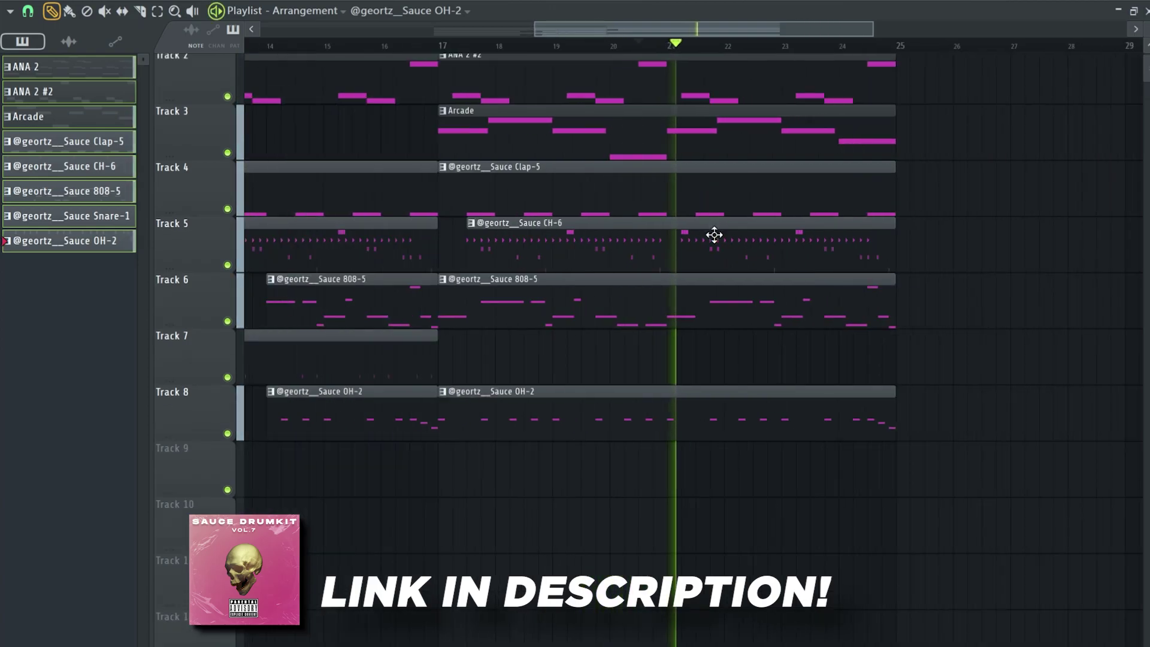
scroll(834, 292, down, 1)
scroll(758, 264, up, 3)
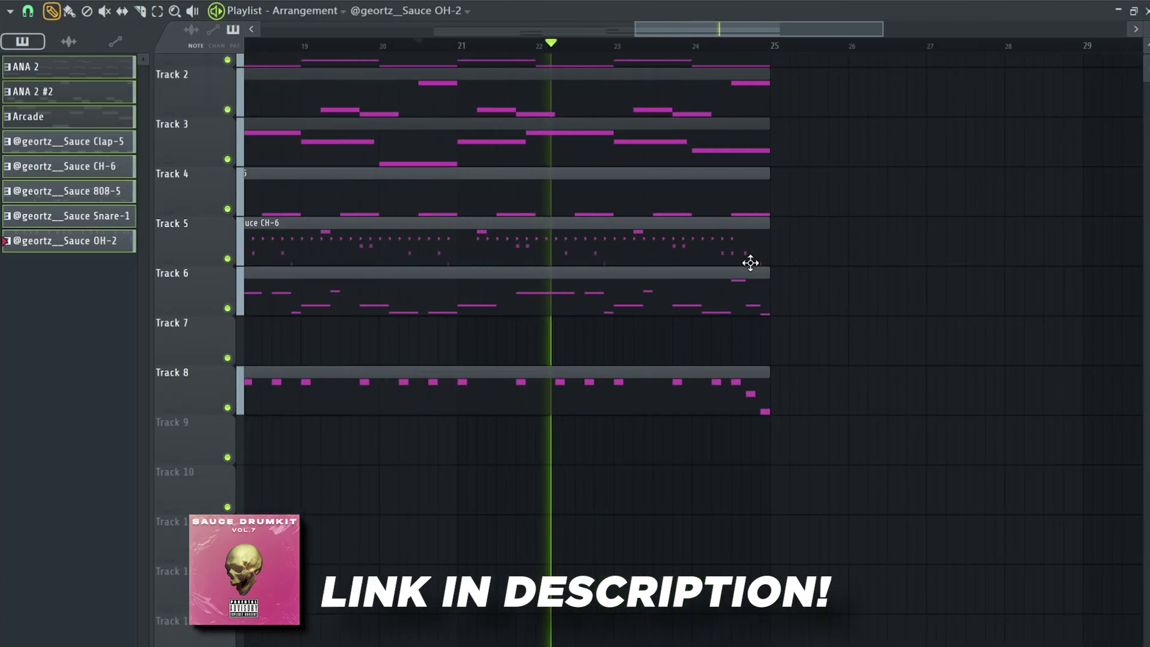
click(758, 244)
drag(768, 242, 739, 243)
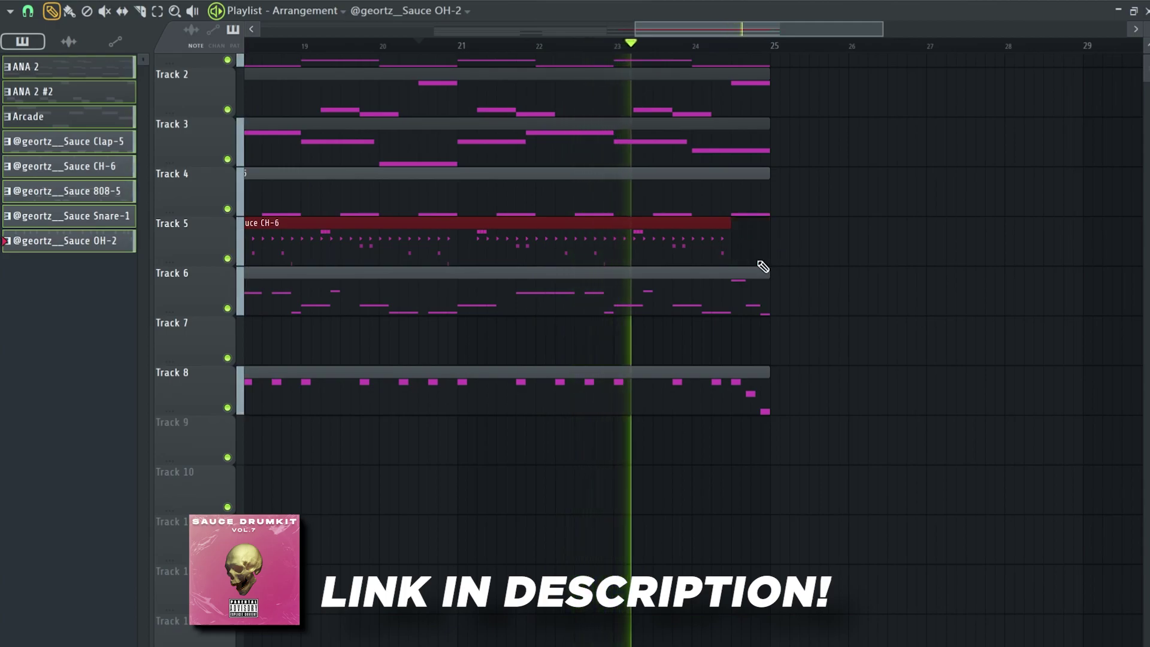
Select all clips from bar 9 to bar 25 and duplicate the section at bar 25.
scroll(826, 337, down, 2)
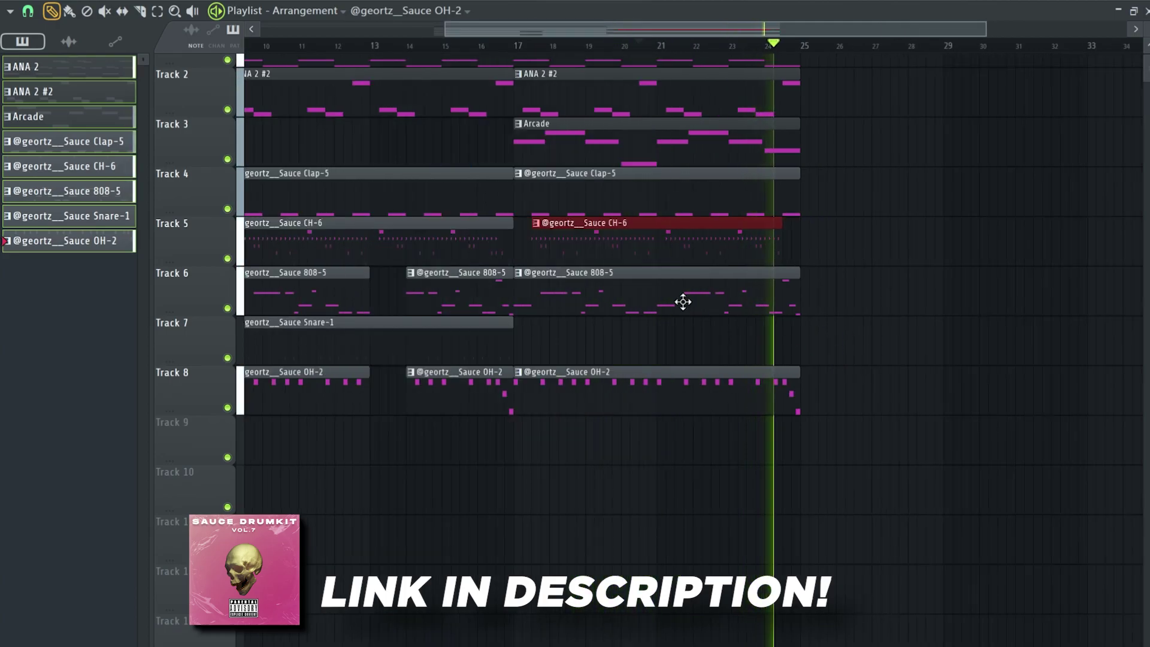
scroll(850, 120, down, 2)
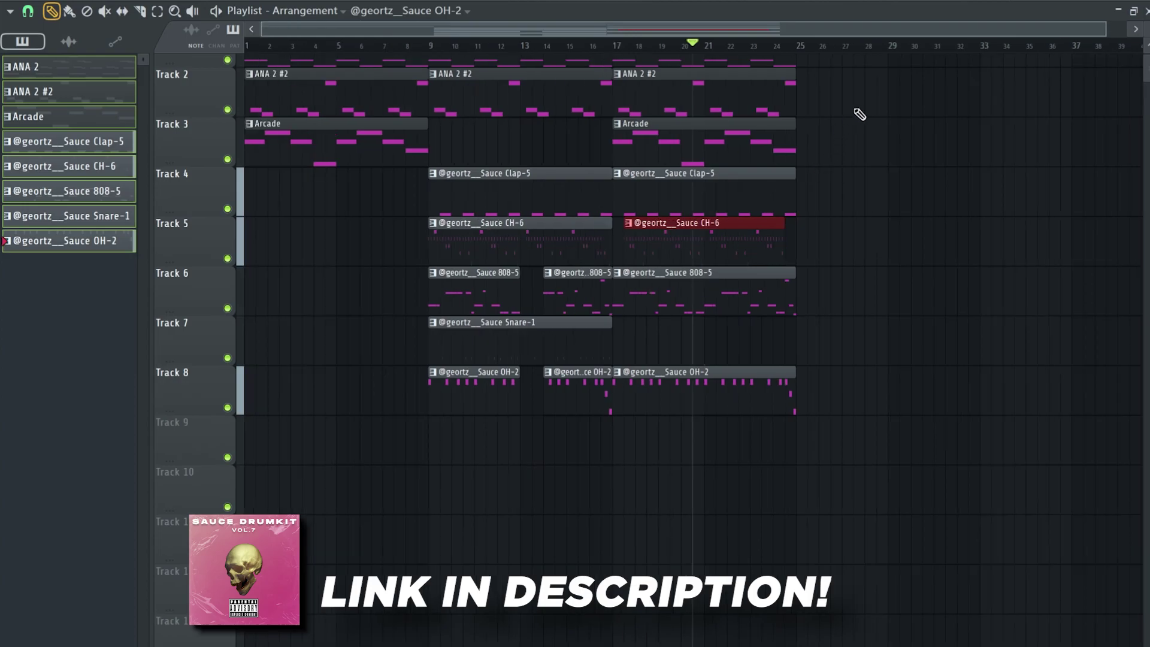
scroll(833, 133, up, 1)
drag(853, 55, 473, 446)
key(ctrl+b)
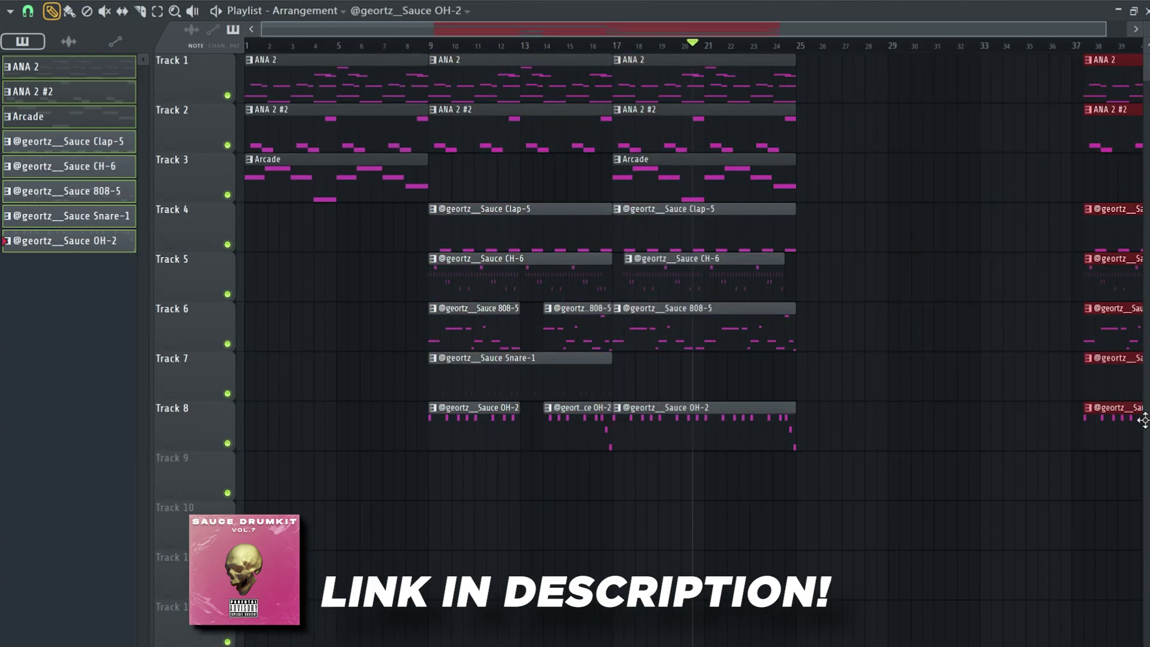
scroll(809, 444, up, 2)
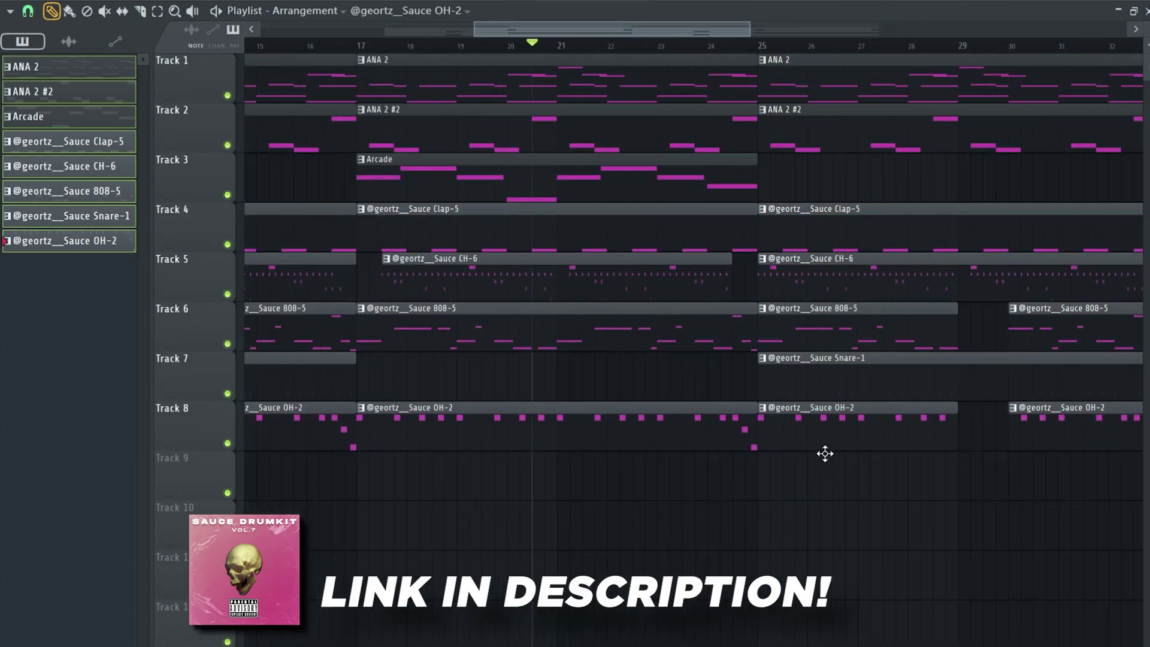
scroll(752, 372, down, 3)
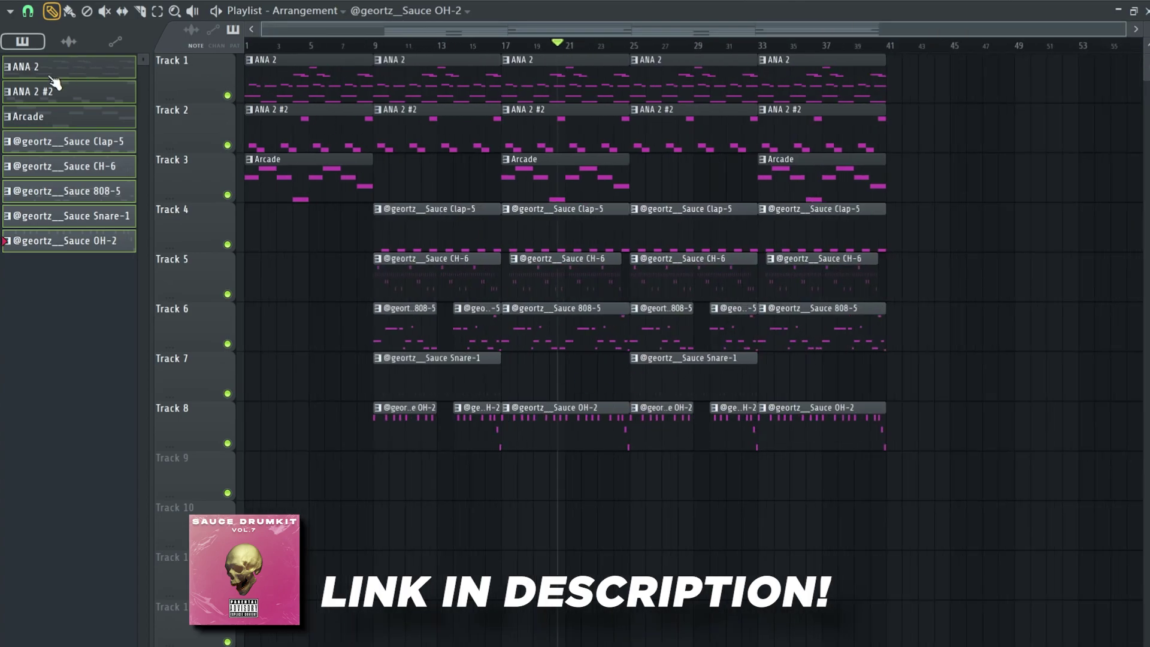
Add Sauce Effect-2 from the SAUCE DRUMKIT V7 sound effects to Track 9 and align its peak with bar 9.
key(alt+F8)
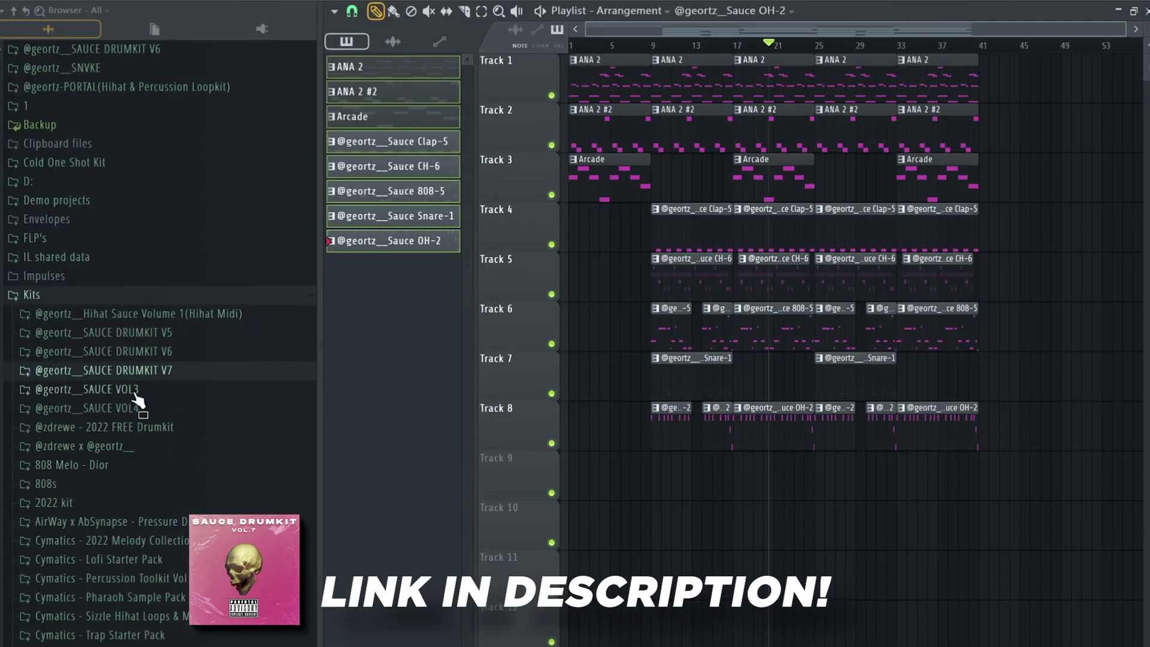
click(85, 426)
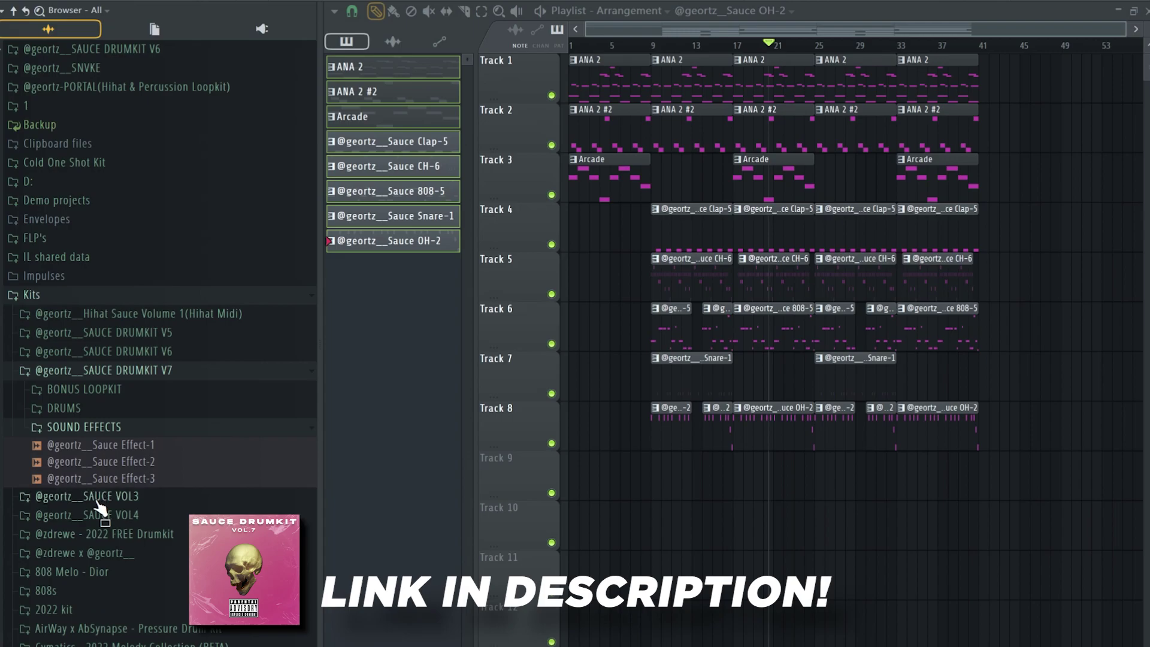
drag(641, 492, 642, 501)
ctrl+scroll(642, 501, up, 6)
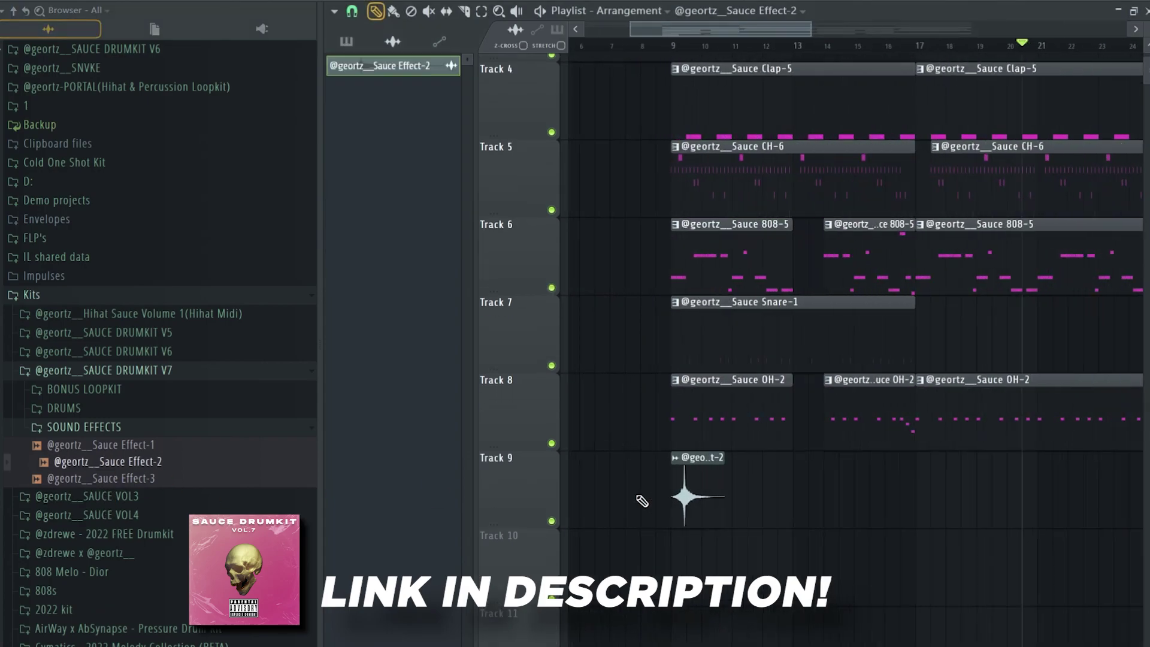
drag(834, 508, 750, 513)
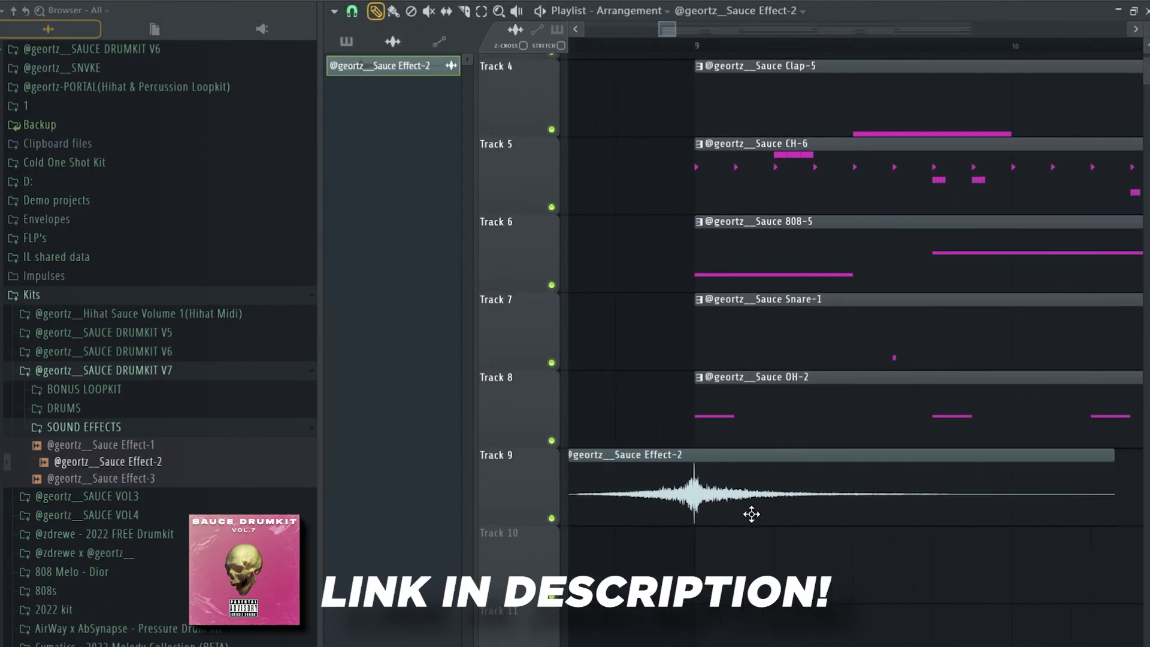
ctrl+scroll(727, 509, up, 4)
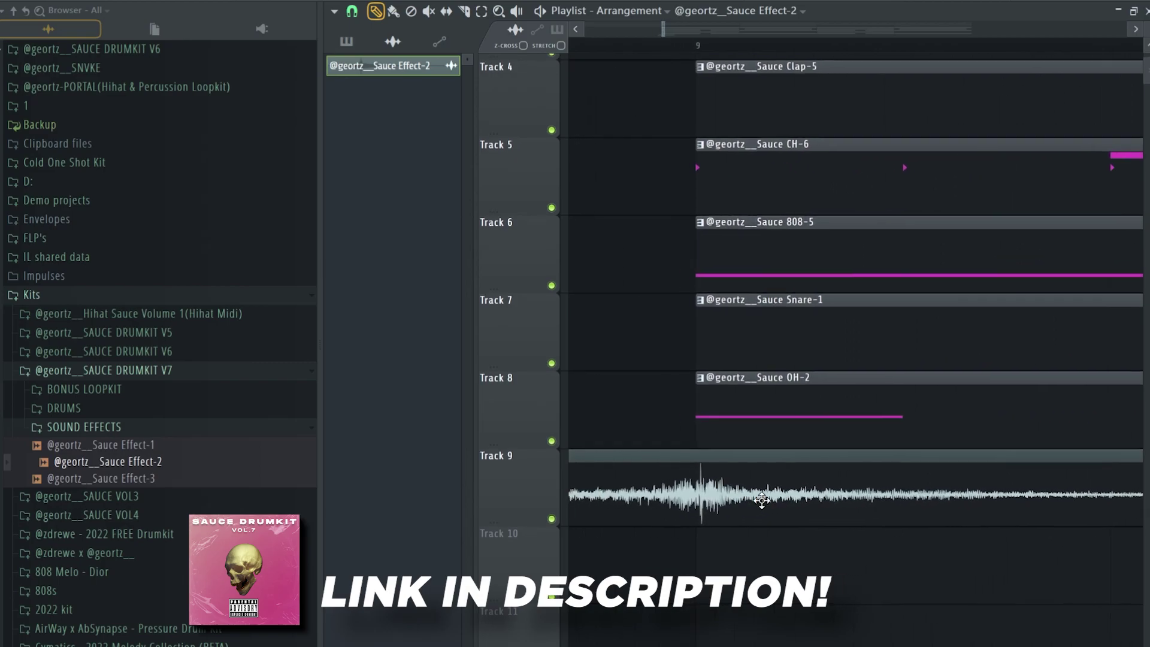
Play the transition into bar 9 and open the Sauce Effect-2 clip's channel settings.
double_click(742, 488)
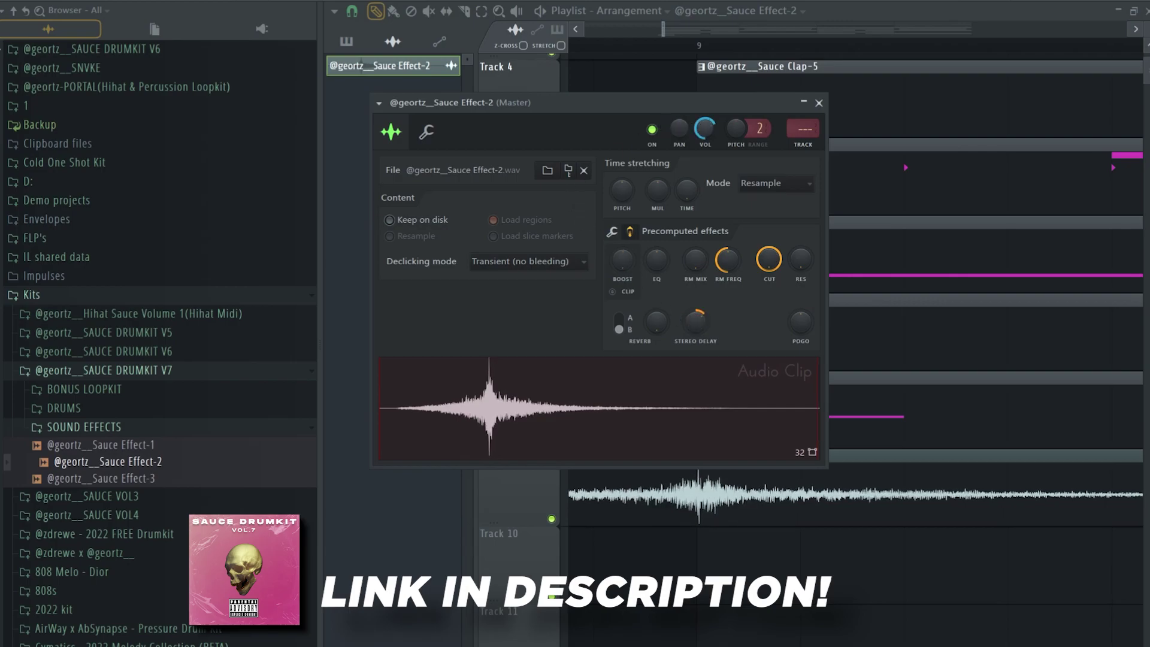
click(819, 103)
alt+scroll(685, 477, down, 3)
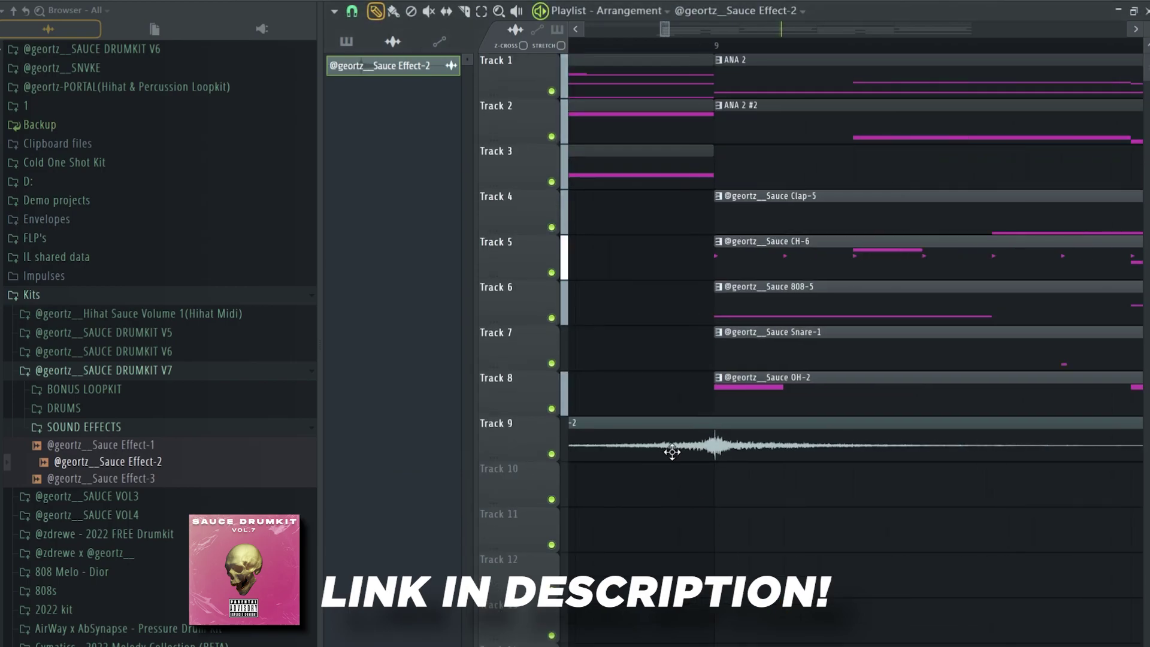
ctrl+scroll(659, 447, down, 3)
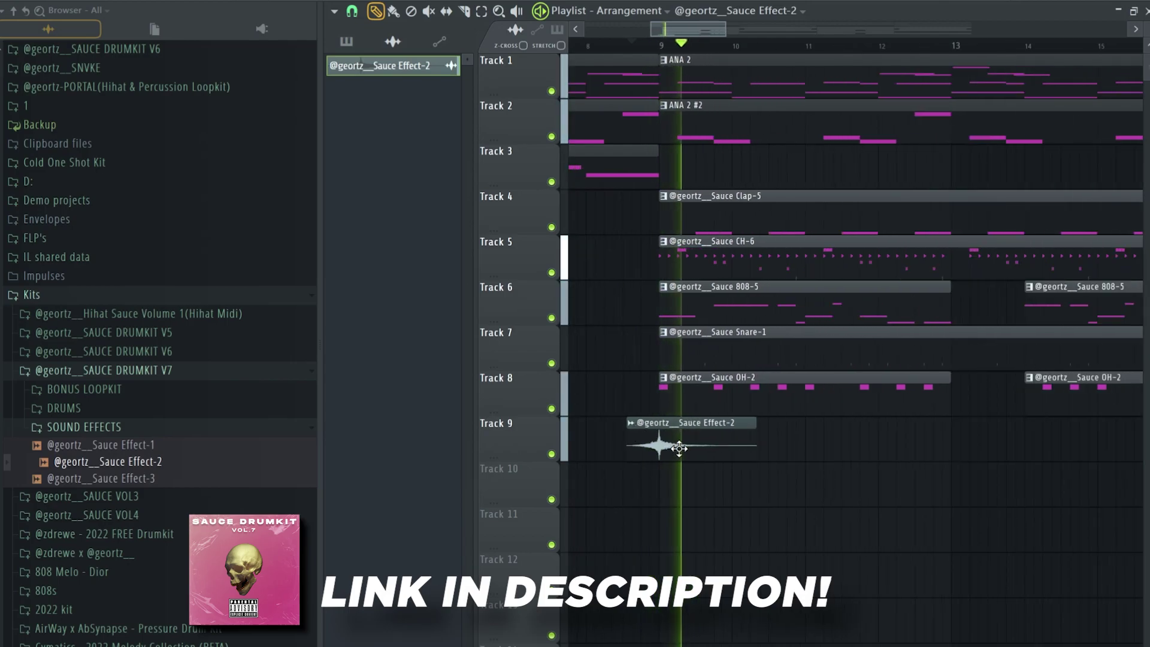
double_click(676, 445)
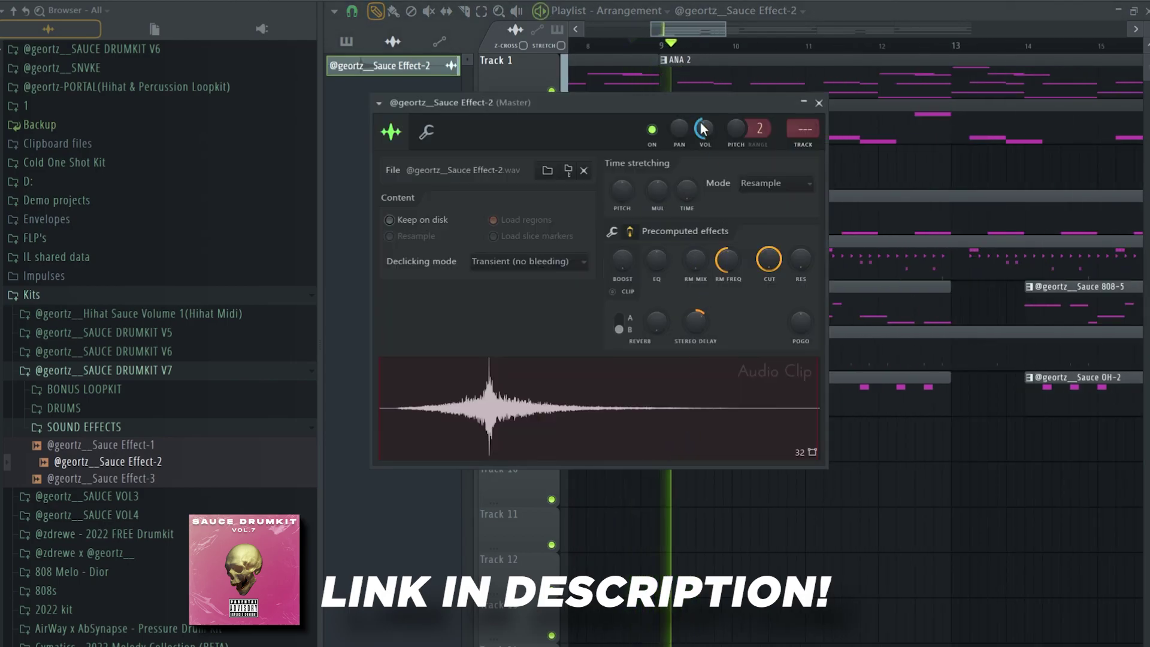